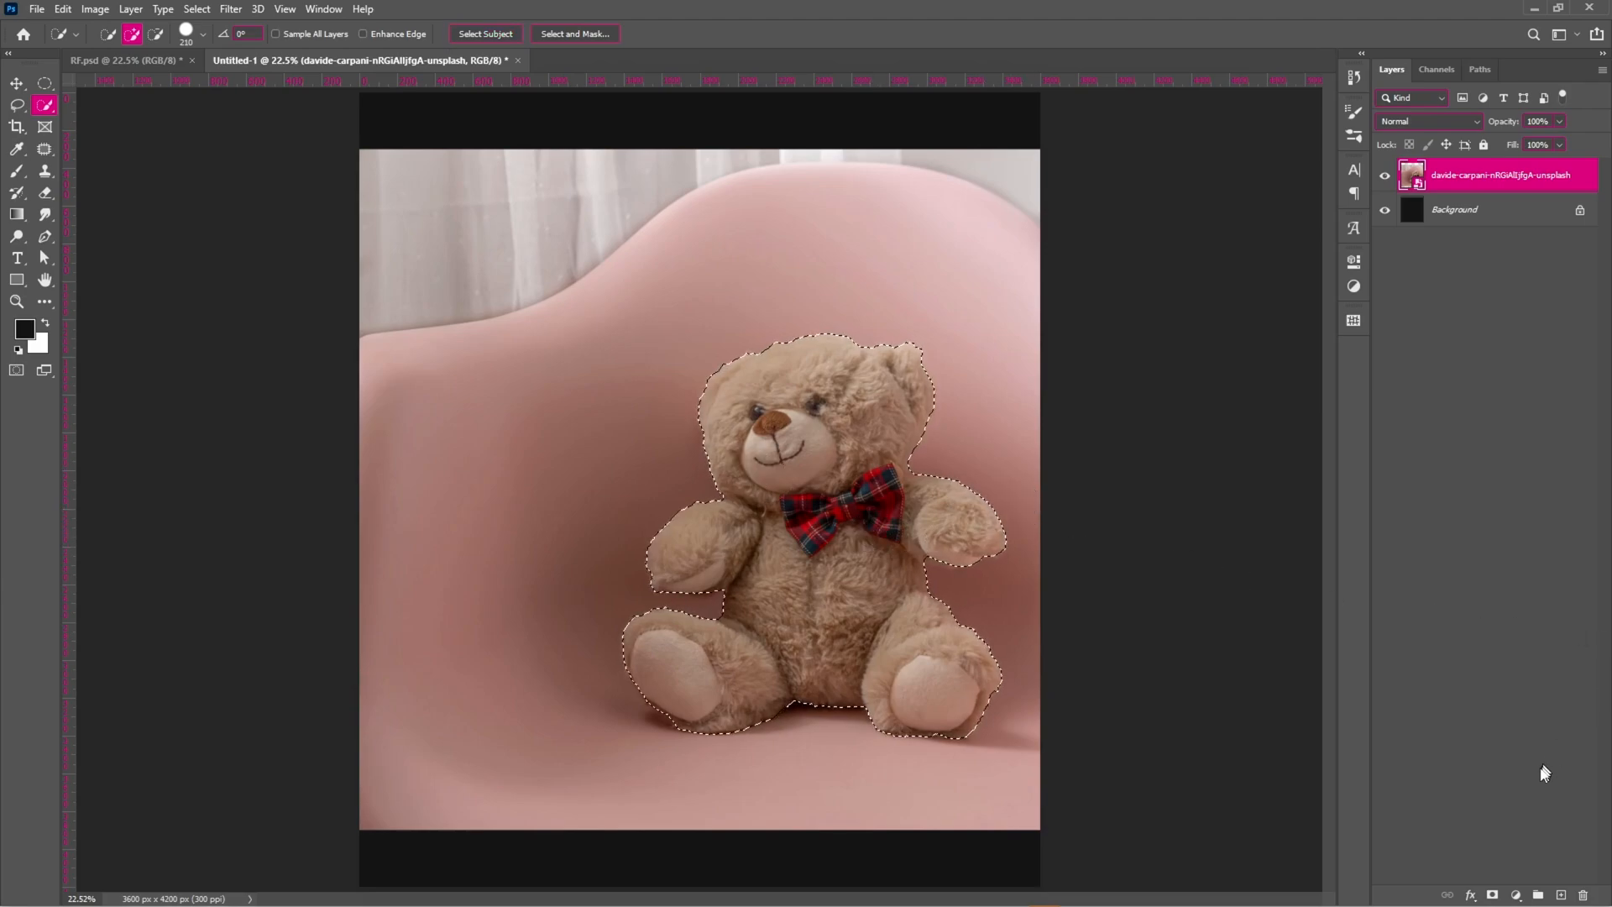
Mask the teddy bear photo with the active selection and convert the layer to a smart object.
left_click(1488, 895)
right_click(1488, 178)
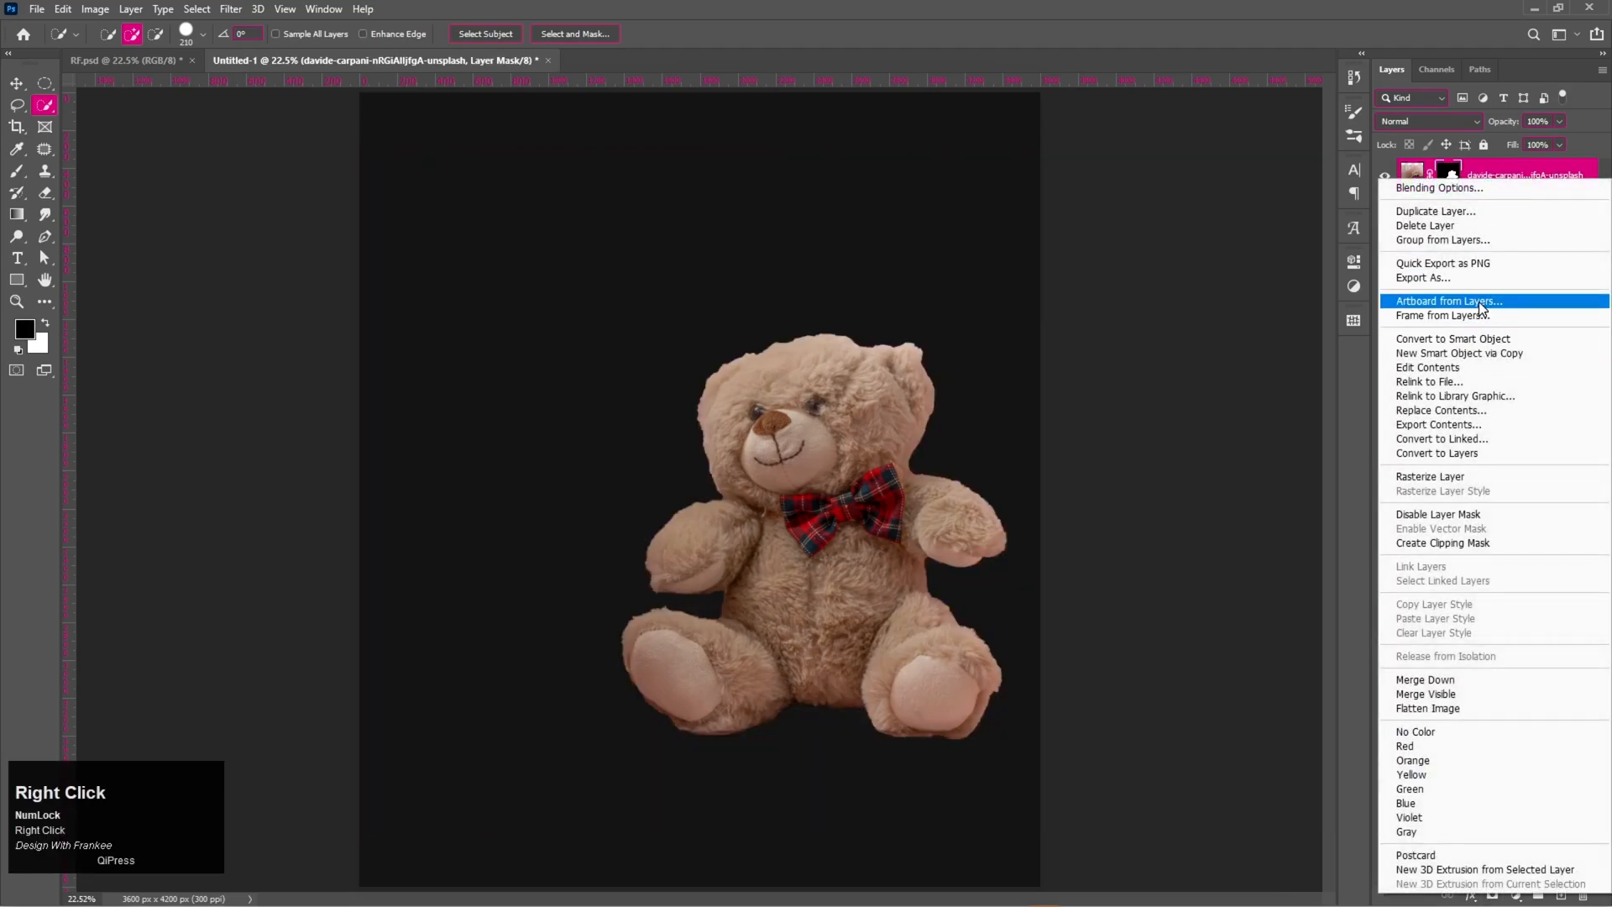
left_click(1485, 338)
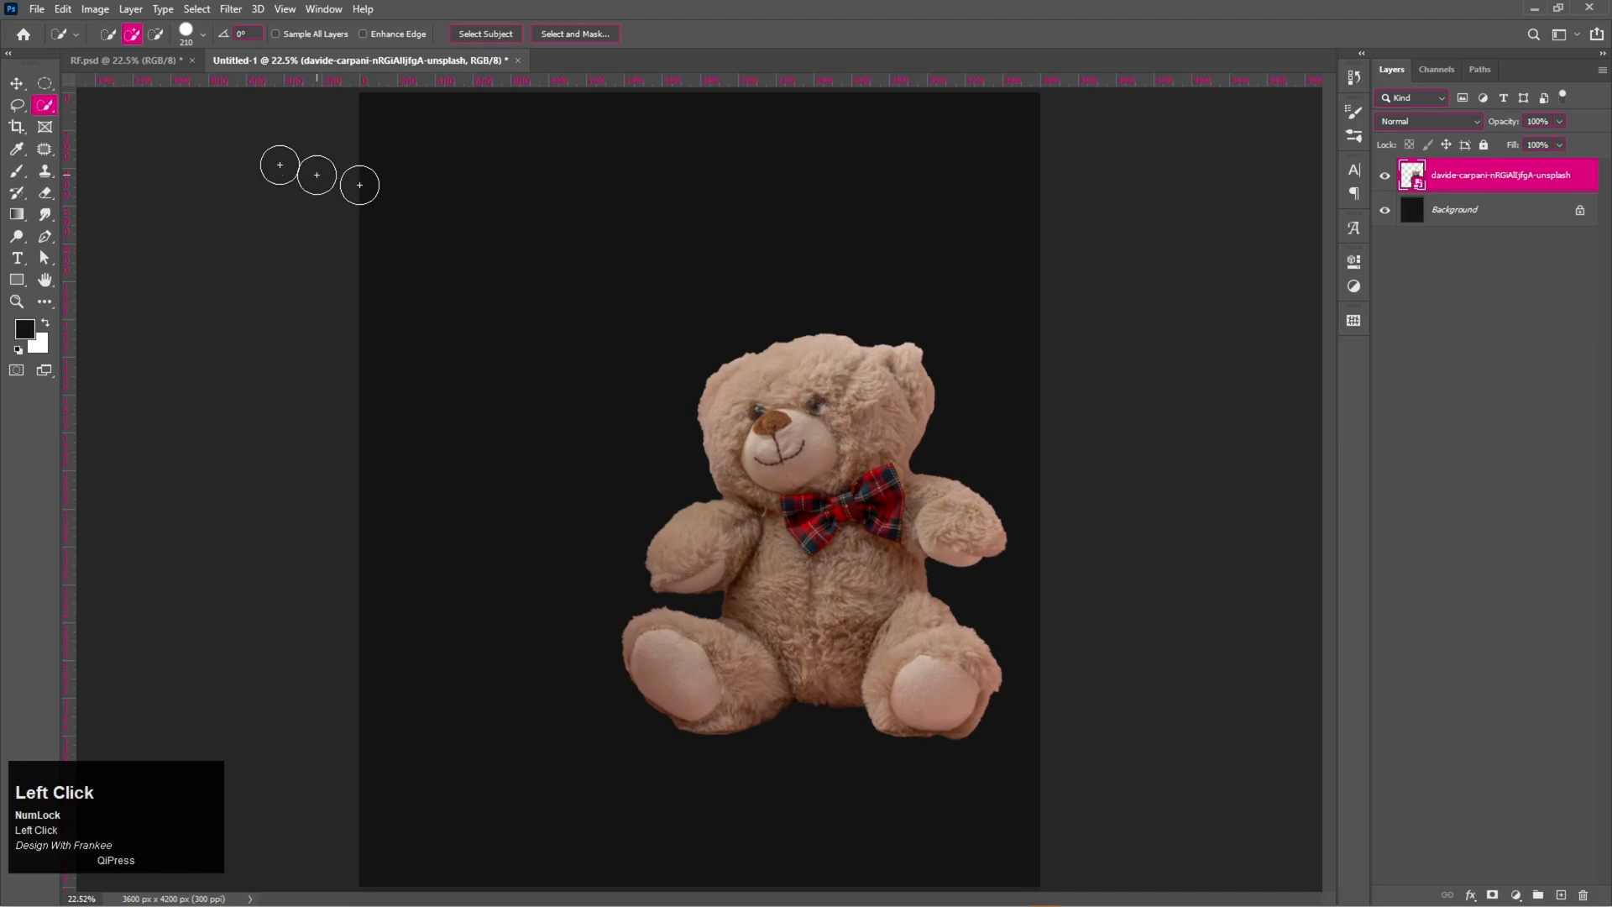
Centre the teddy bear on the canvas and scale it up proportionally to about 126%.
left_click(11, 84)
left_click_drag(804, 538, 702, 532)
key("ctrl+t")
left_click_drag(520, 336, 477, 269)
mouse_move(680, 490)
left_mouse_down()
mouse_move(715, 478)
mouse_move(662, 481)
mouse_move(670, 451)
mouse_move(669, 466)
left_mouse_up()
double_click(670, 466)
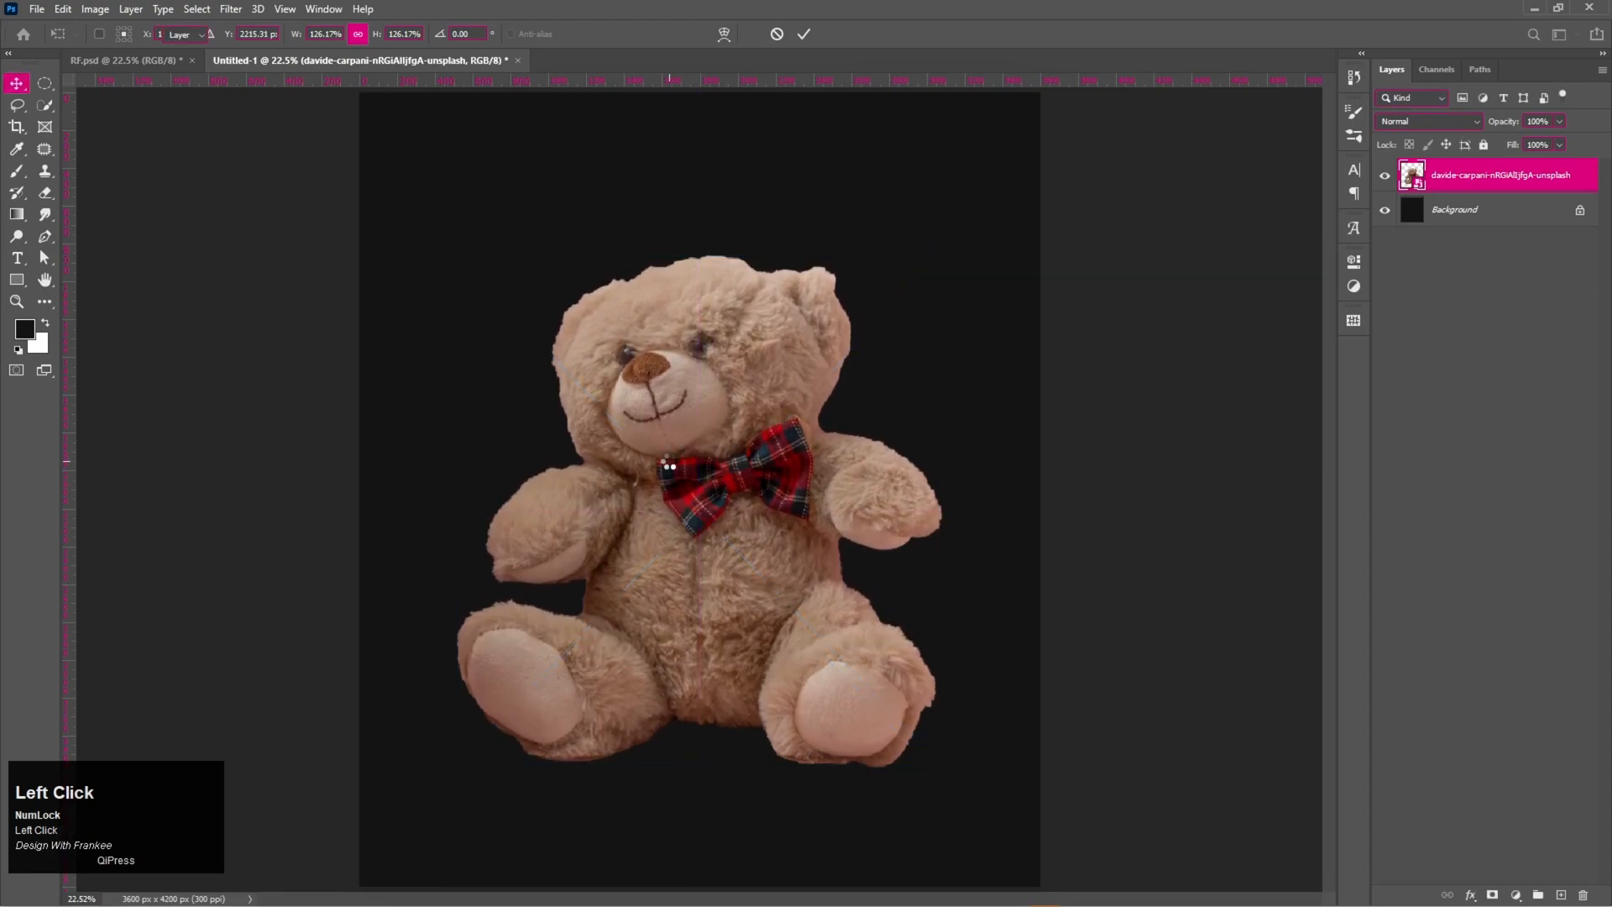
Add a Hue/Saturation adjustment clipped to the teddy bear layer with Saturation at -100.
left_click(1516, 895)
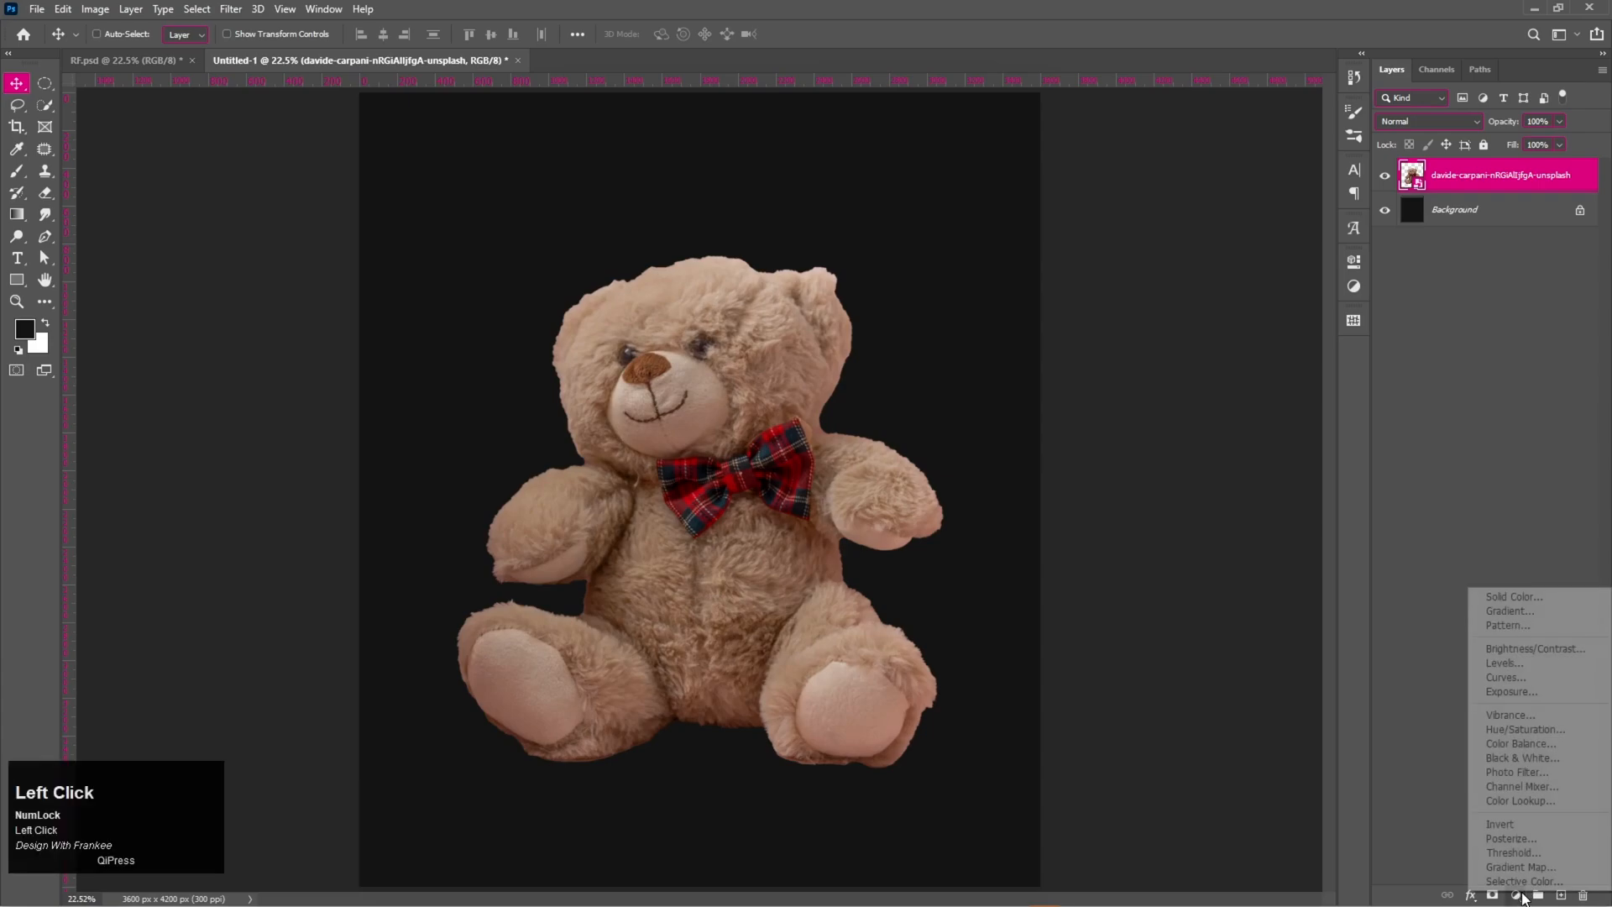
left_click(1527, 730)
left_click(1210, 542)
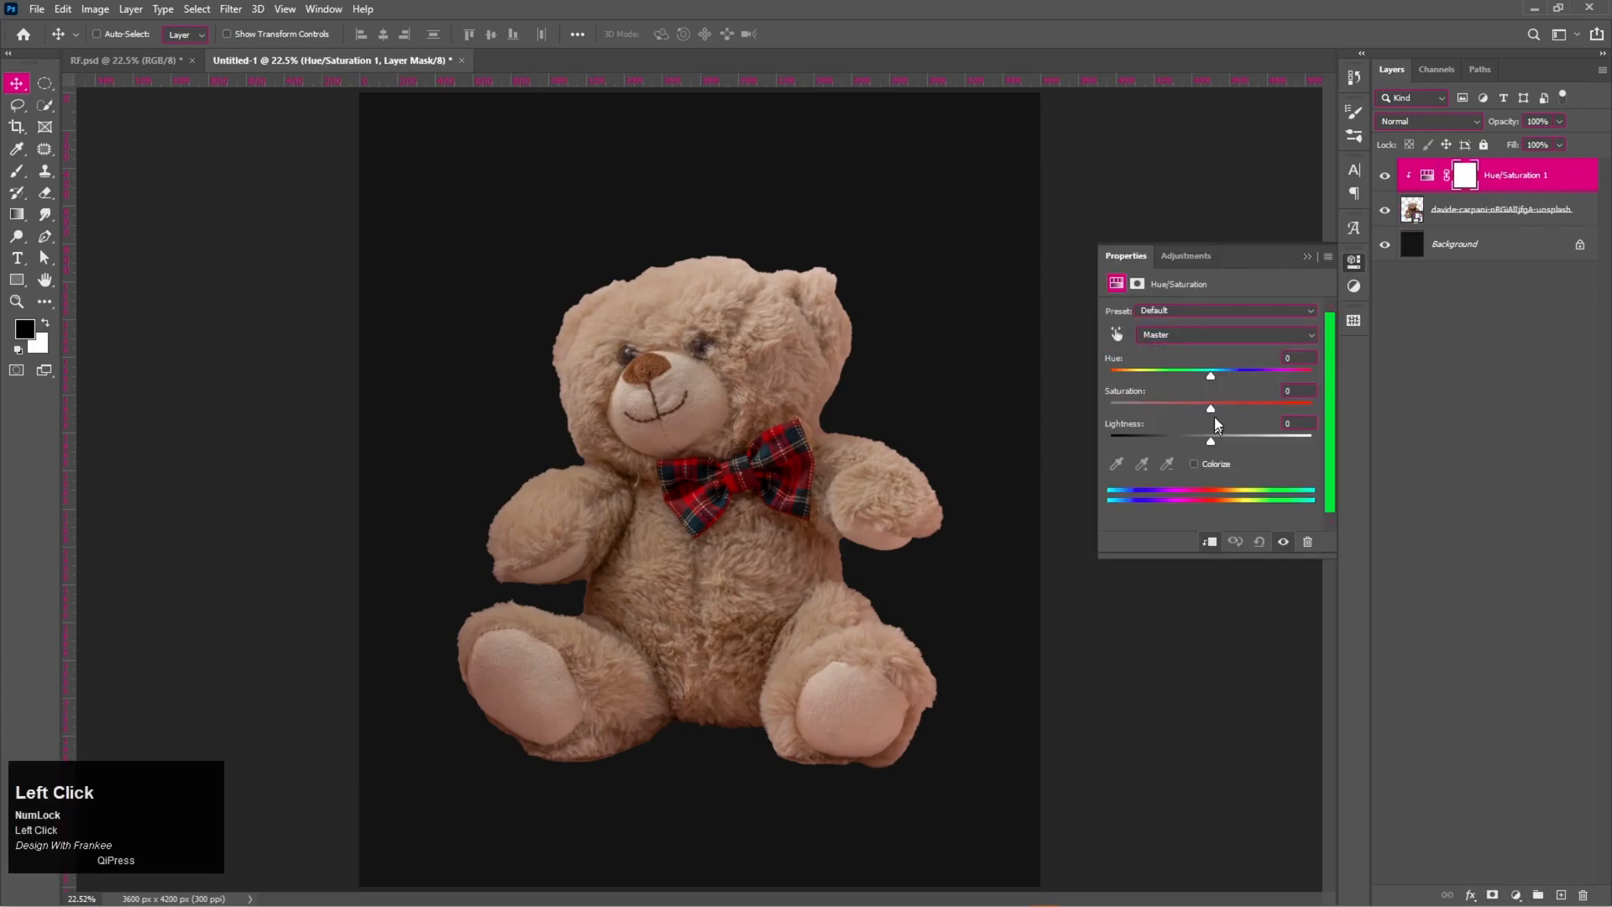
left_click_drag(1211, 409, 1051, 414)
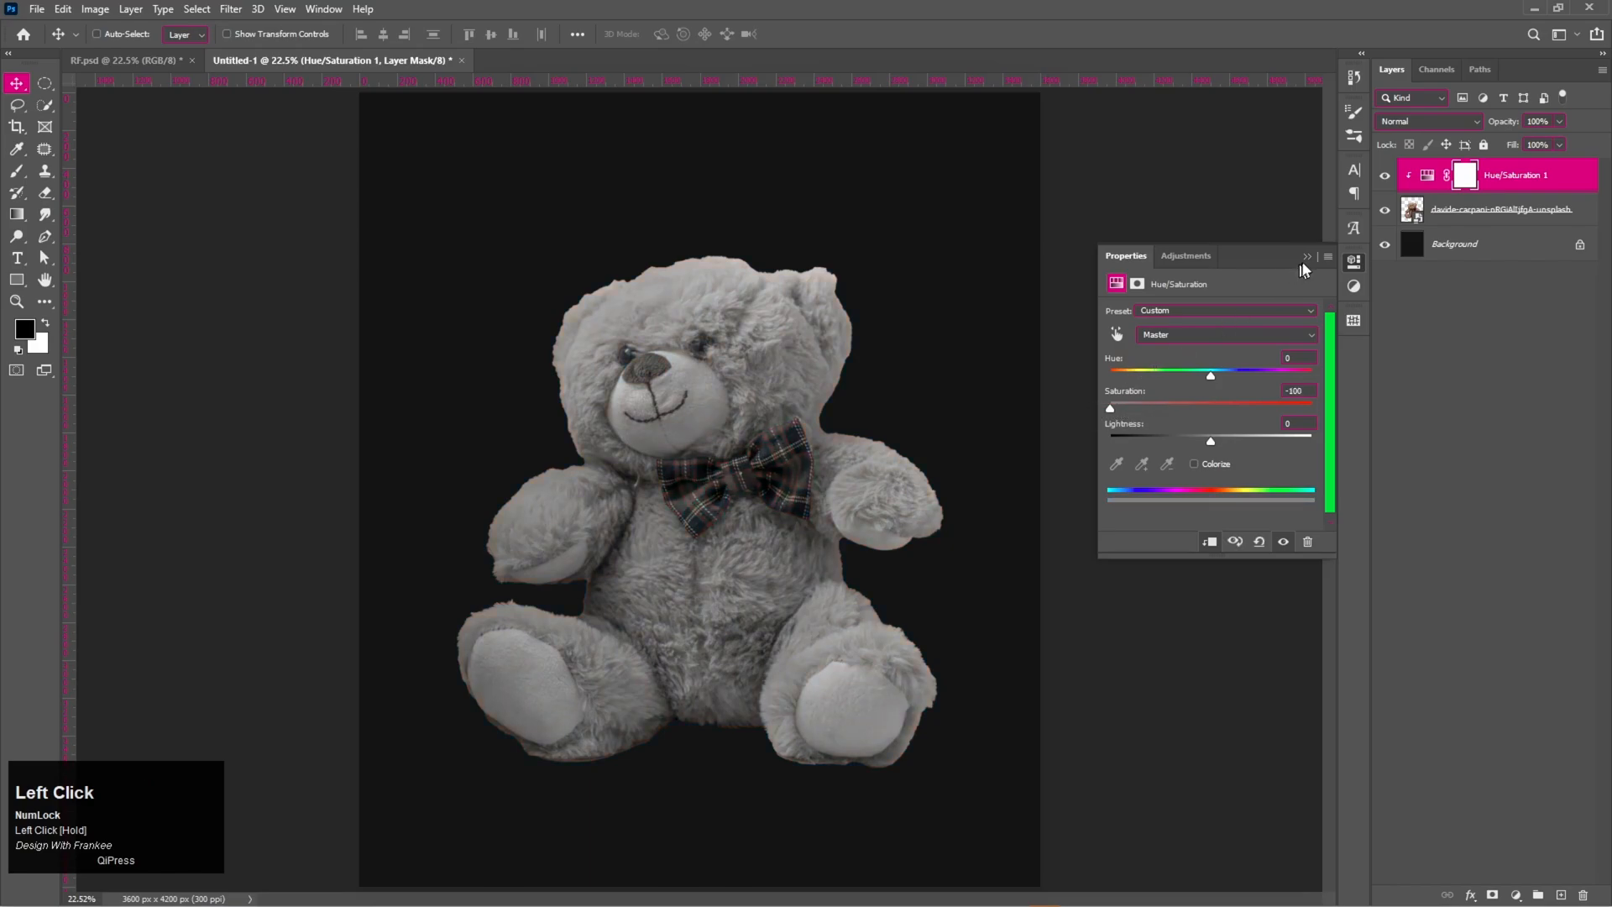
left_click(1306, 257)
Add a Brightness/Contrast adjustment clipped to the teddy bear with Brightness 6 and Contrast about 31.
left_click(1517, 894)
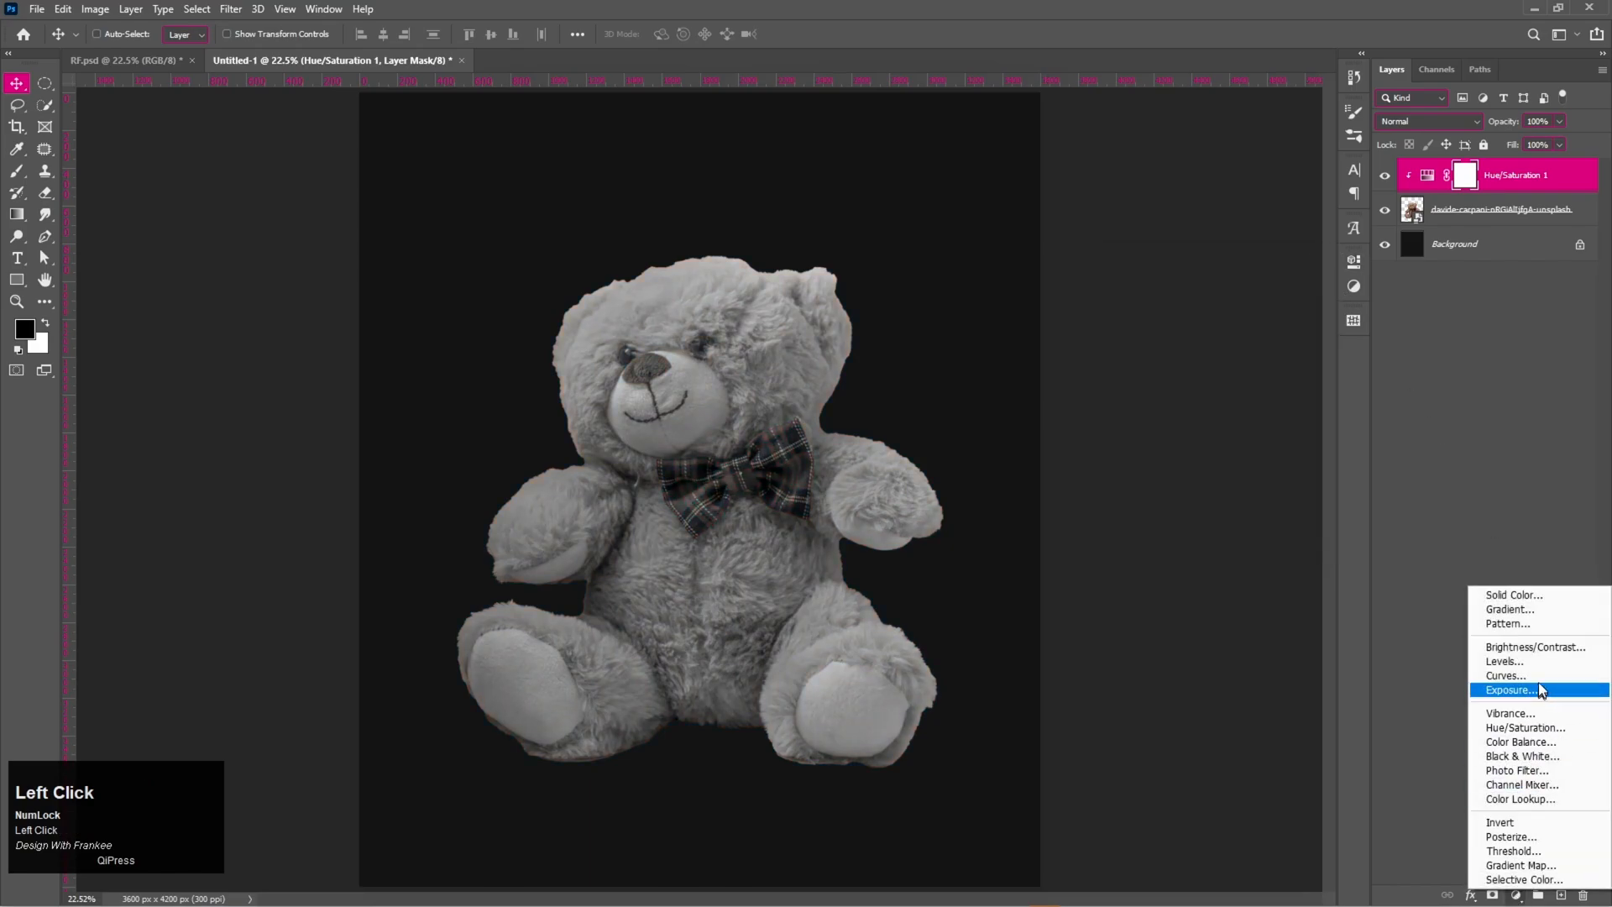
left_click(1537, 645)
left_click(1210, 539)
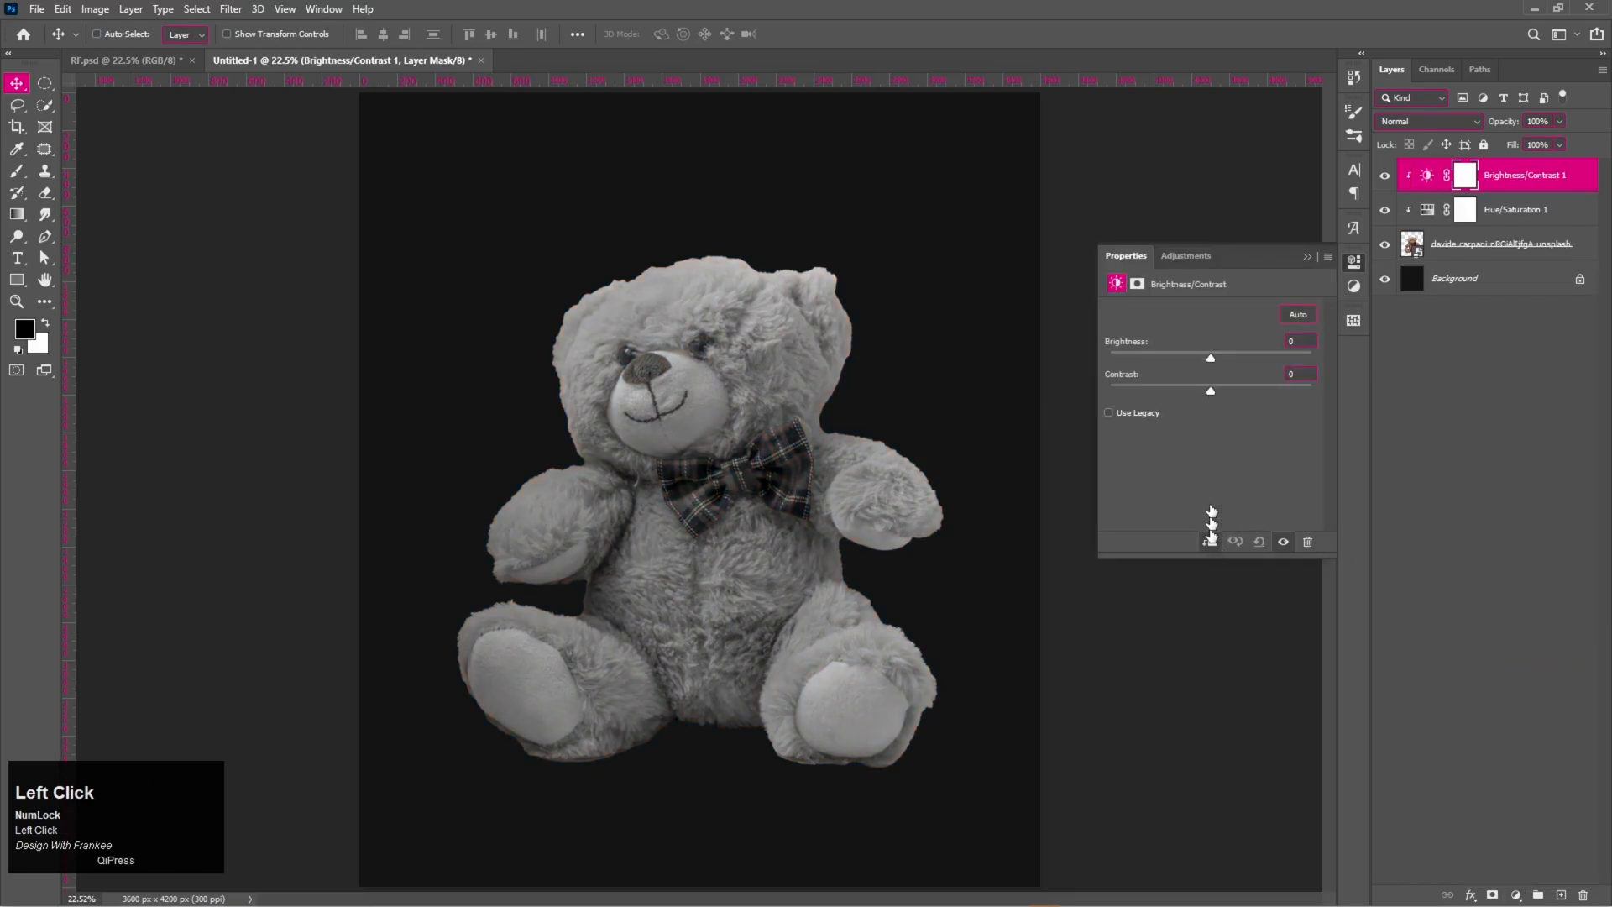
mouse_move(1235, 391)
left_mouse_down()
mouse_move(1212, 359)
mouse_move(1249, 387)
left_mouse_up()
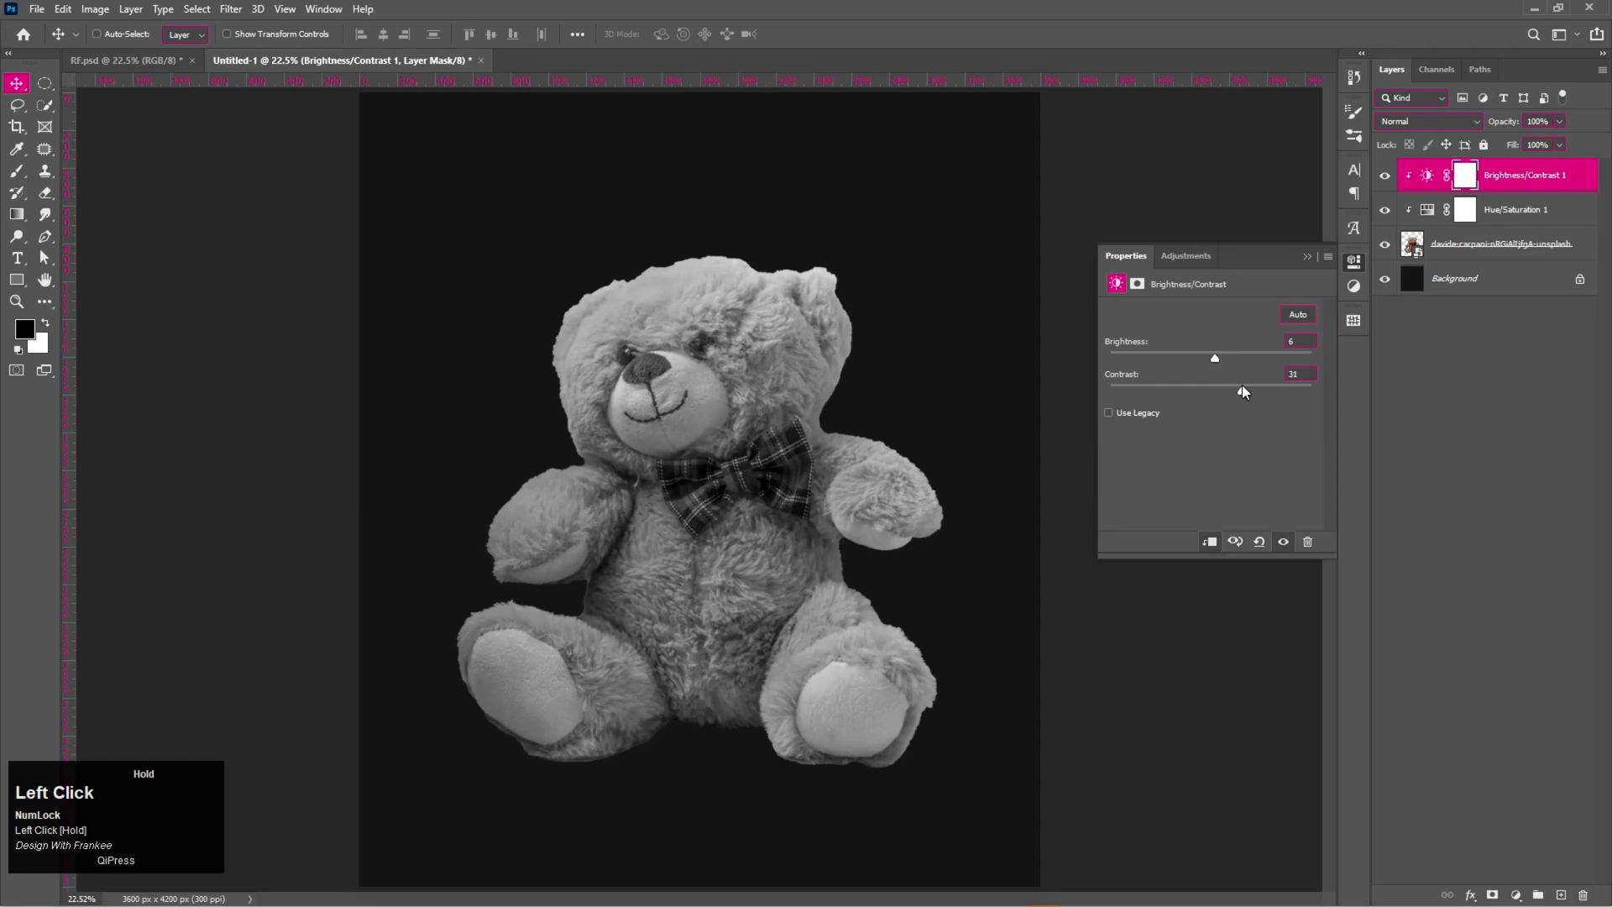
left_click(1305, 257)
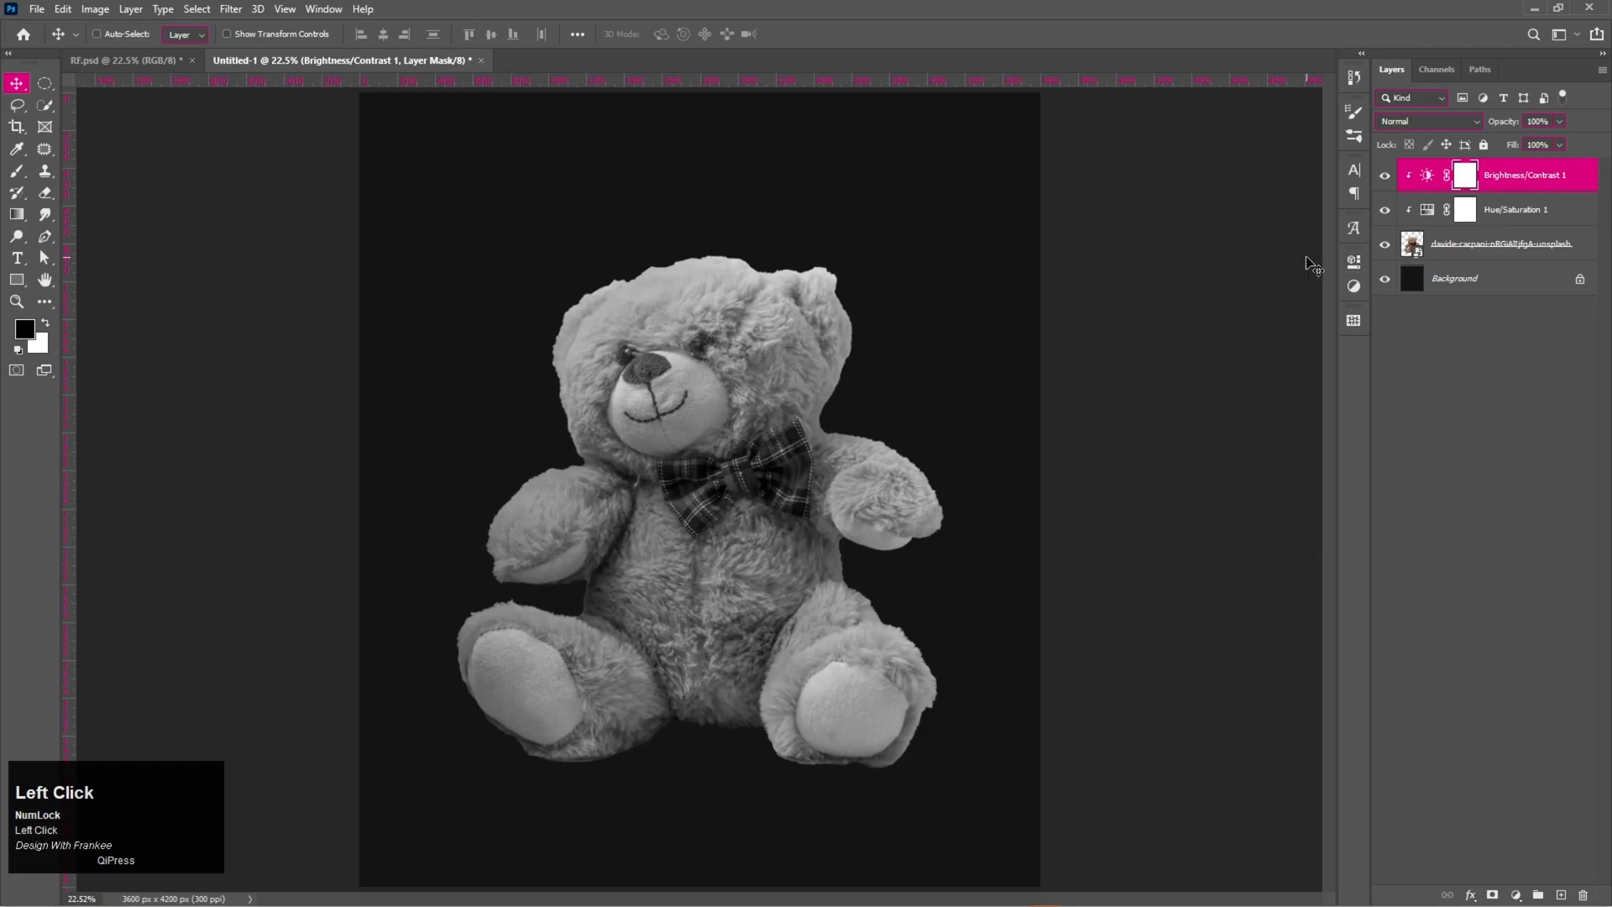
Apply the Poster Edges filter from the Filter Gallery to the teddy bear layer, adjusting its edge and posterization settings.
left_click(1461, 251)
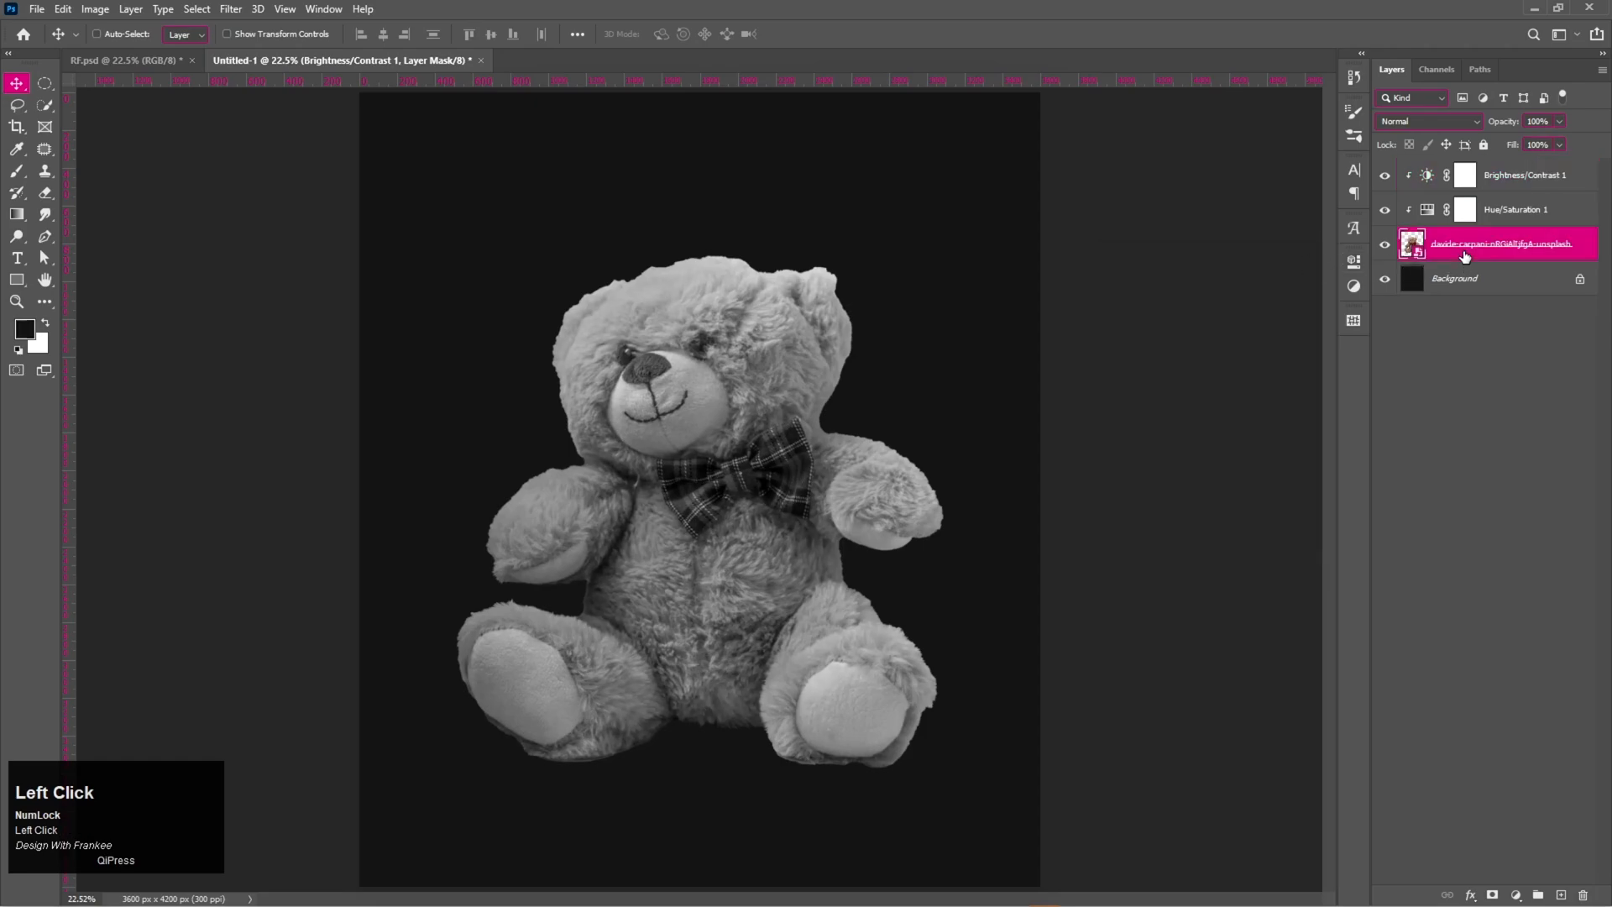
left_click(230, 9)
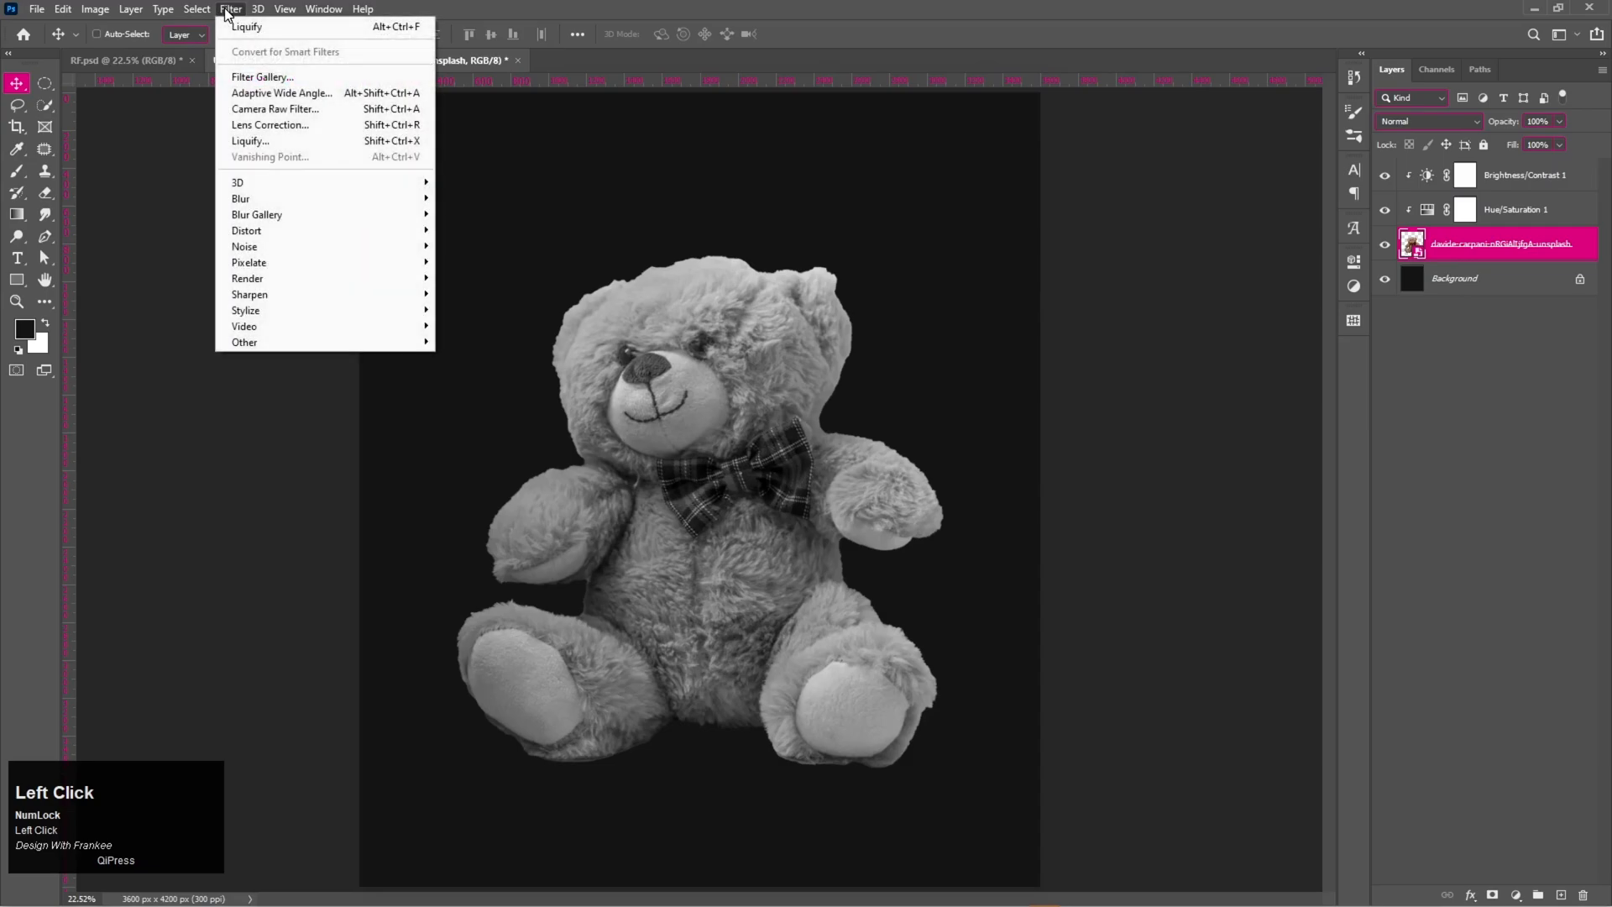
left_click(270, 78)
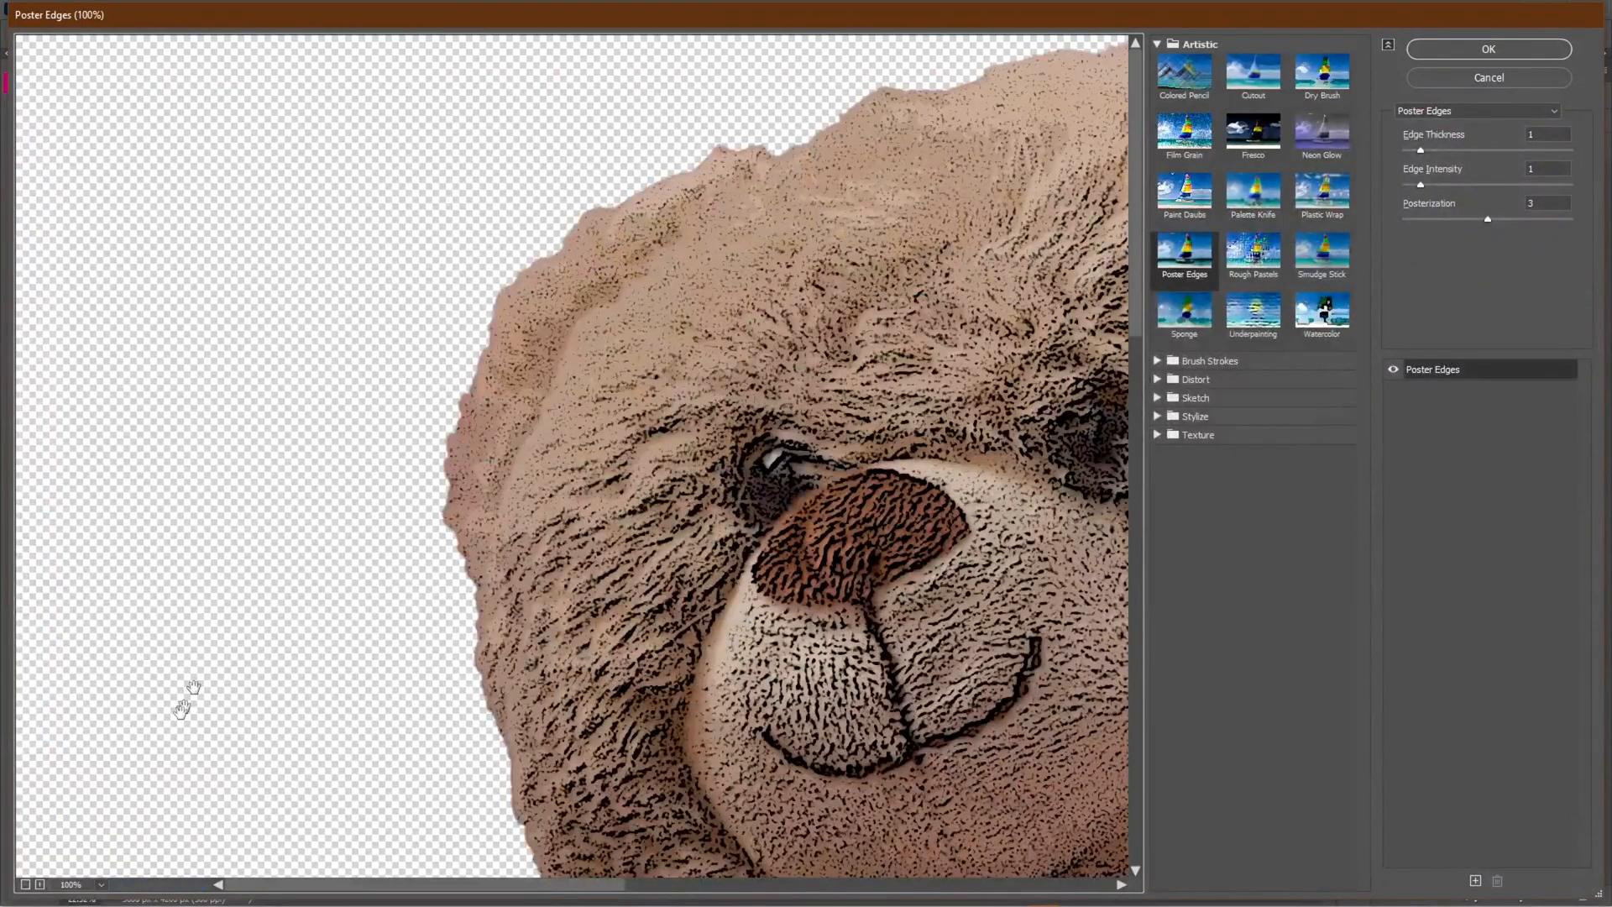
left_click(100, 885)
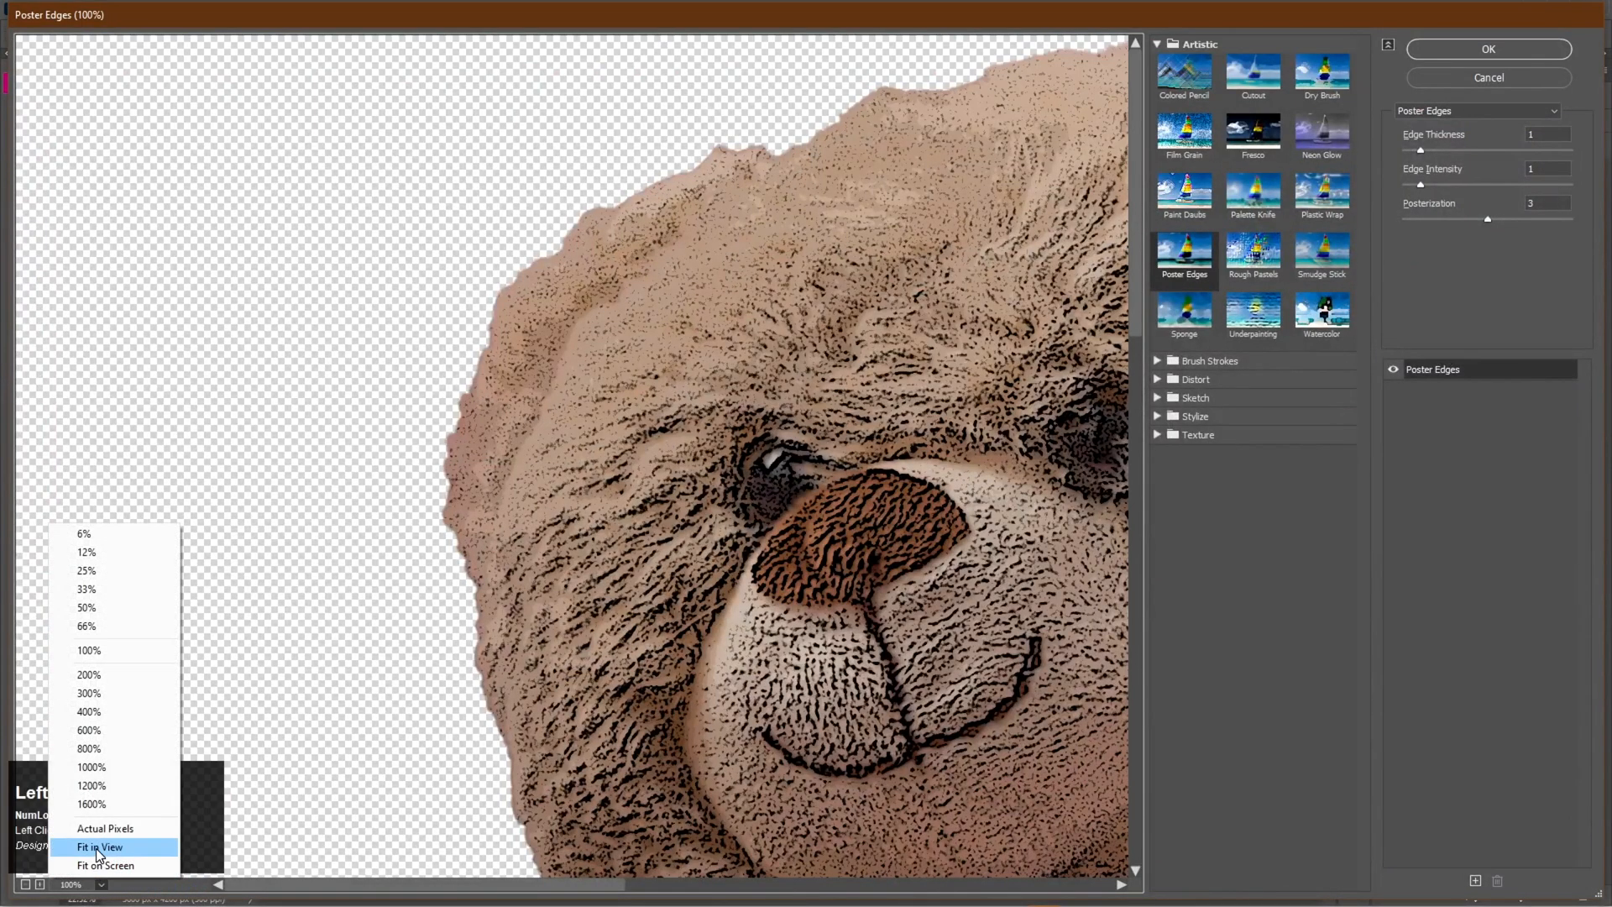
left_click(98, 867)
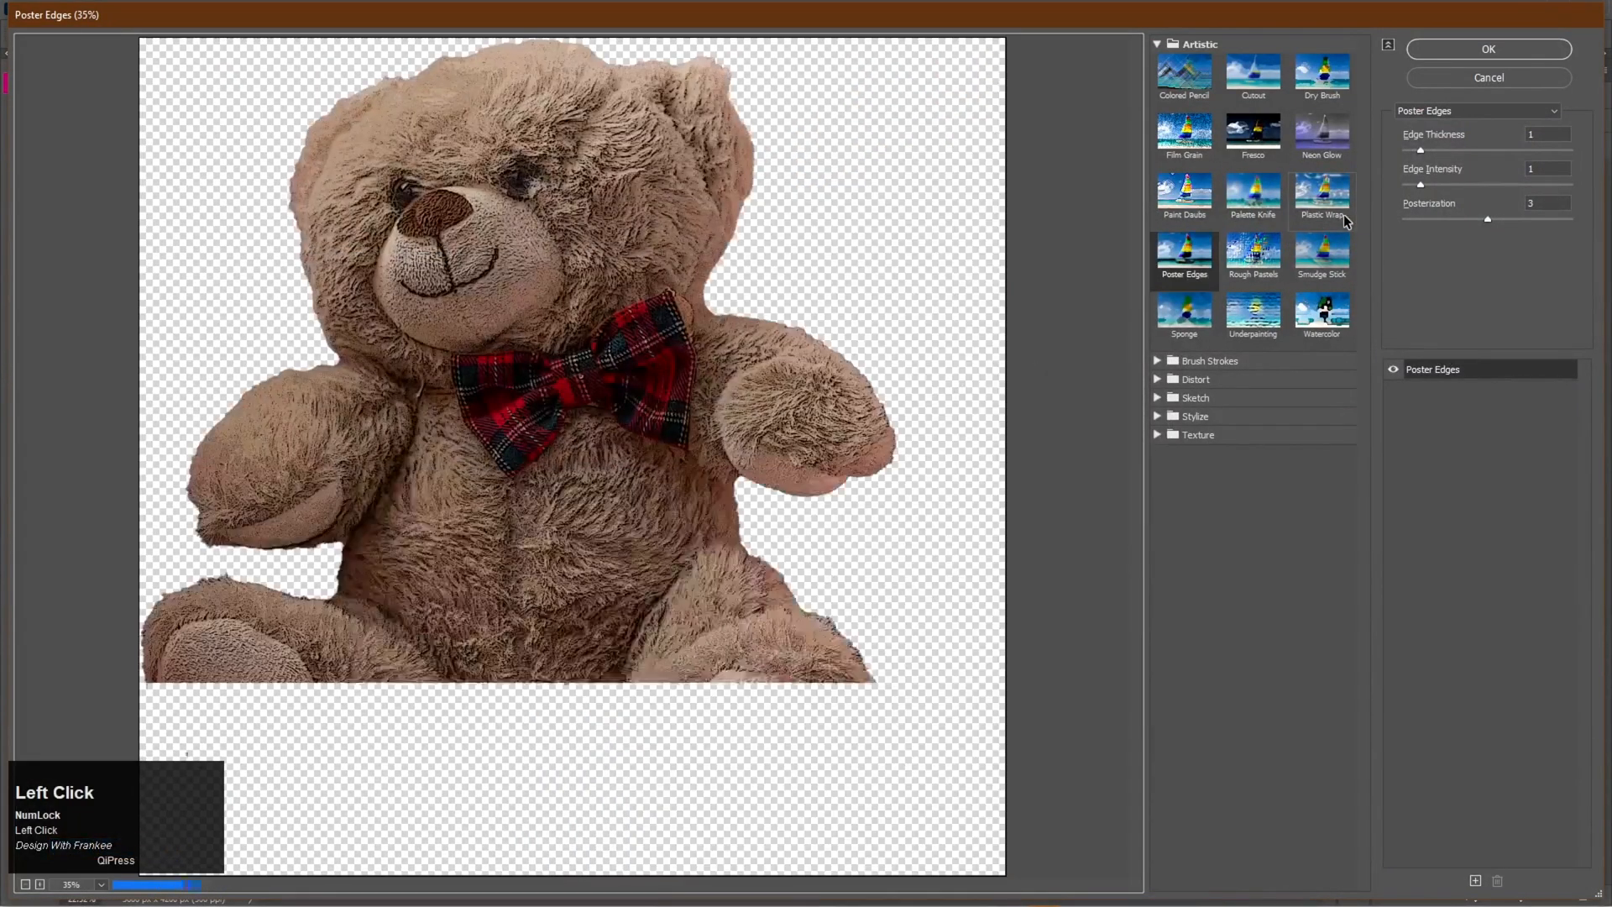
left_click(1424, 150)
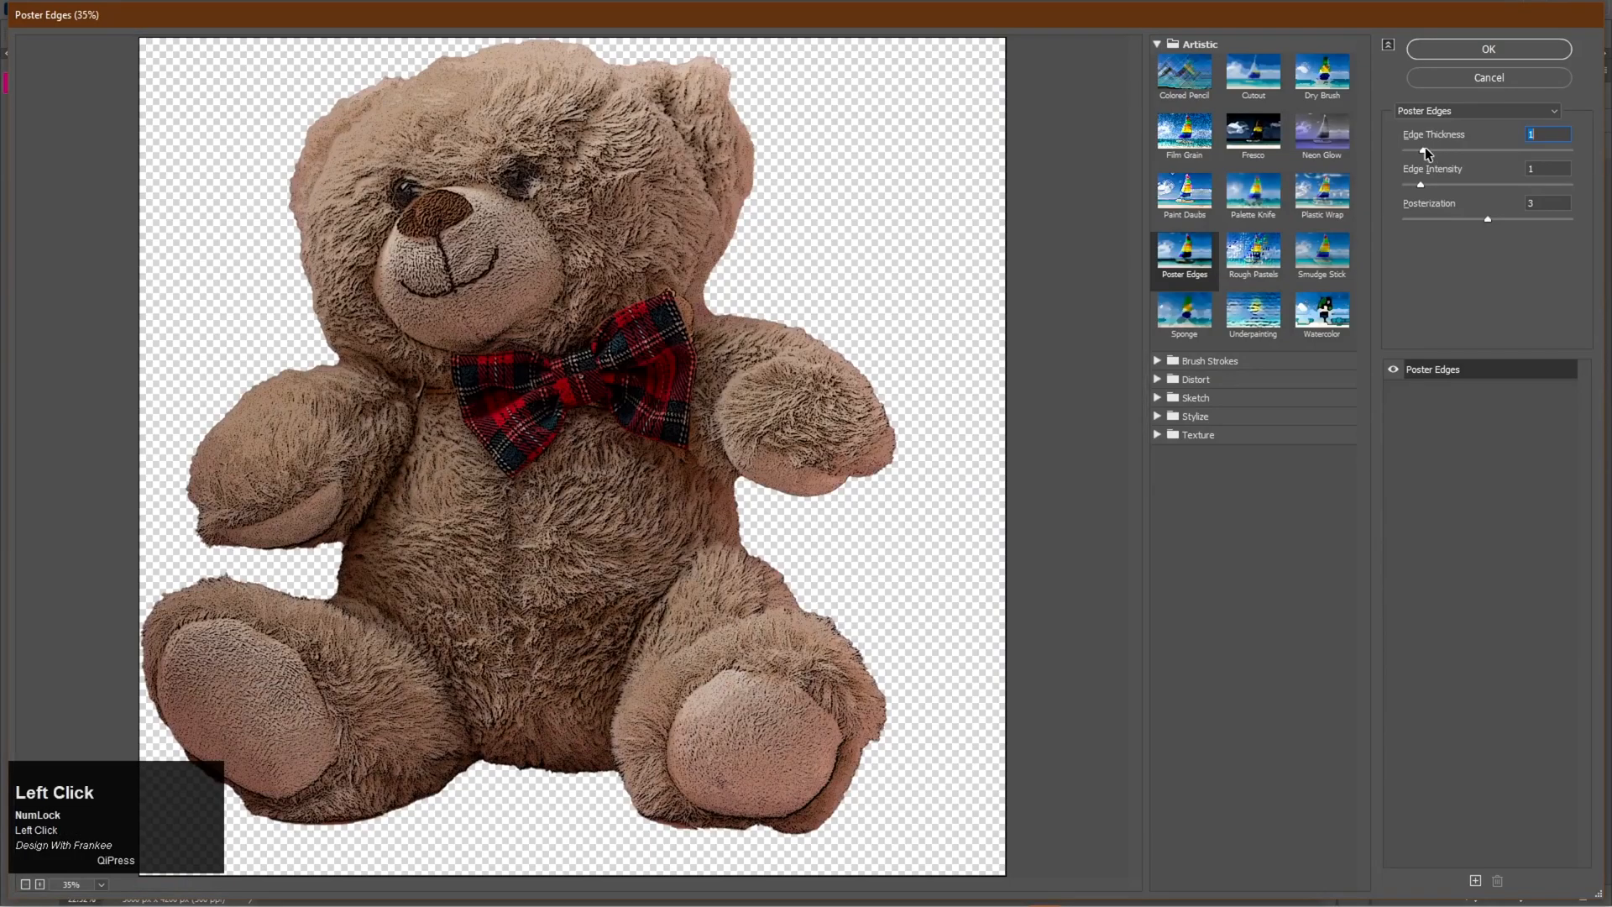
left_click_drag(1436, 150, 1480, 219)
left_click(1500, 49)
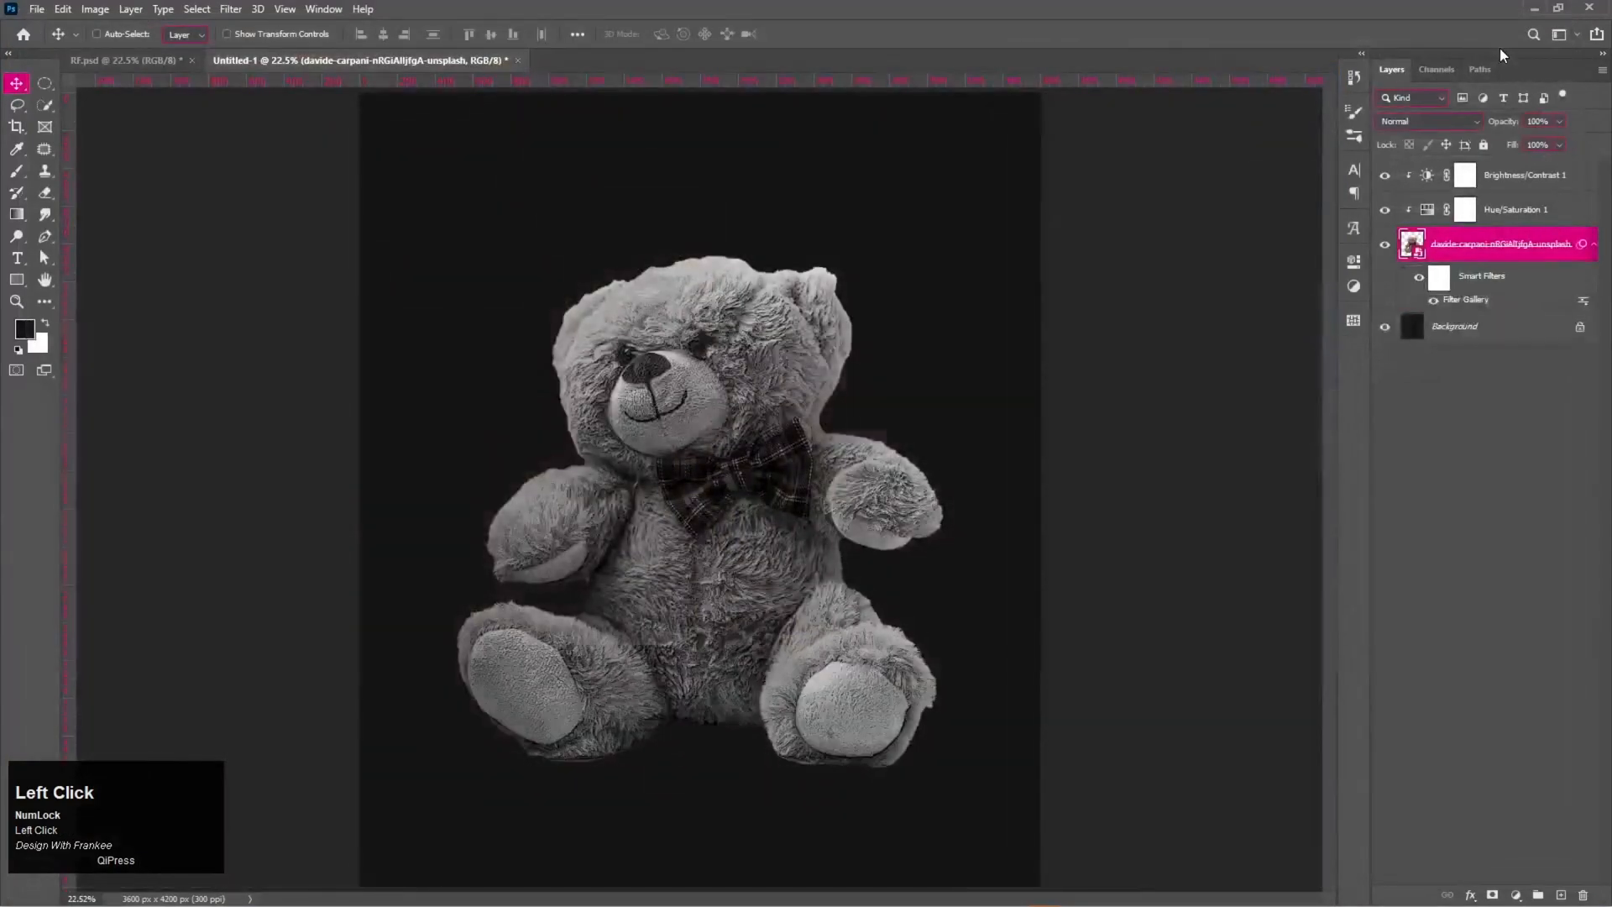
Set the teddy bear's Brightness/Contrast adjustment to Brightness 18 and Contrast 34, and check the fur detail up close.
left_click(1433, 177)
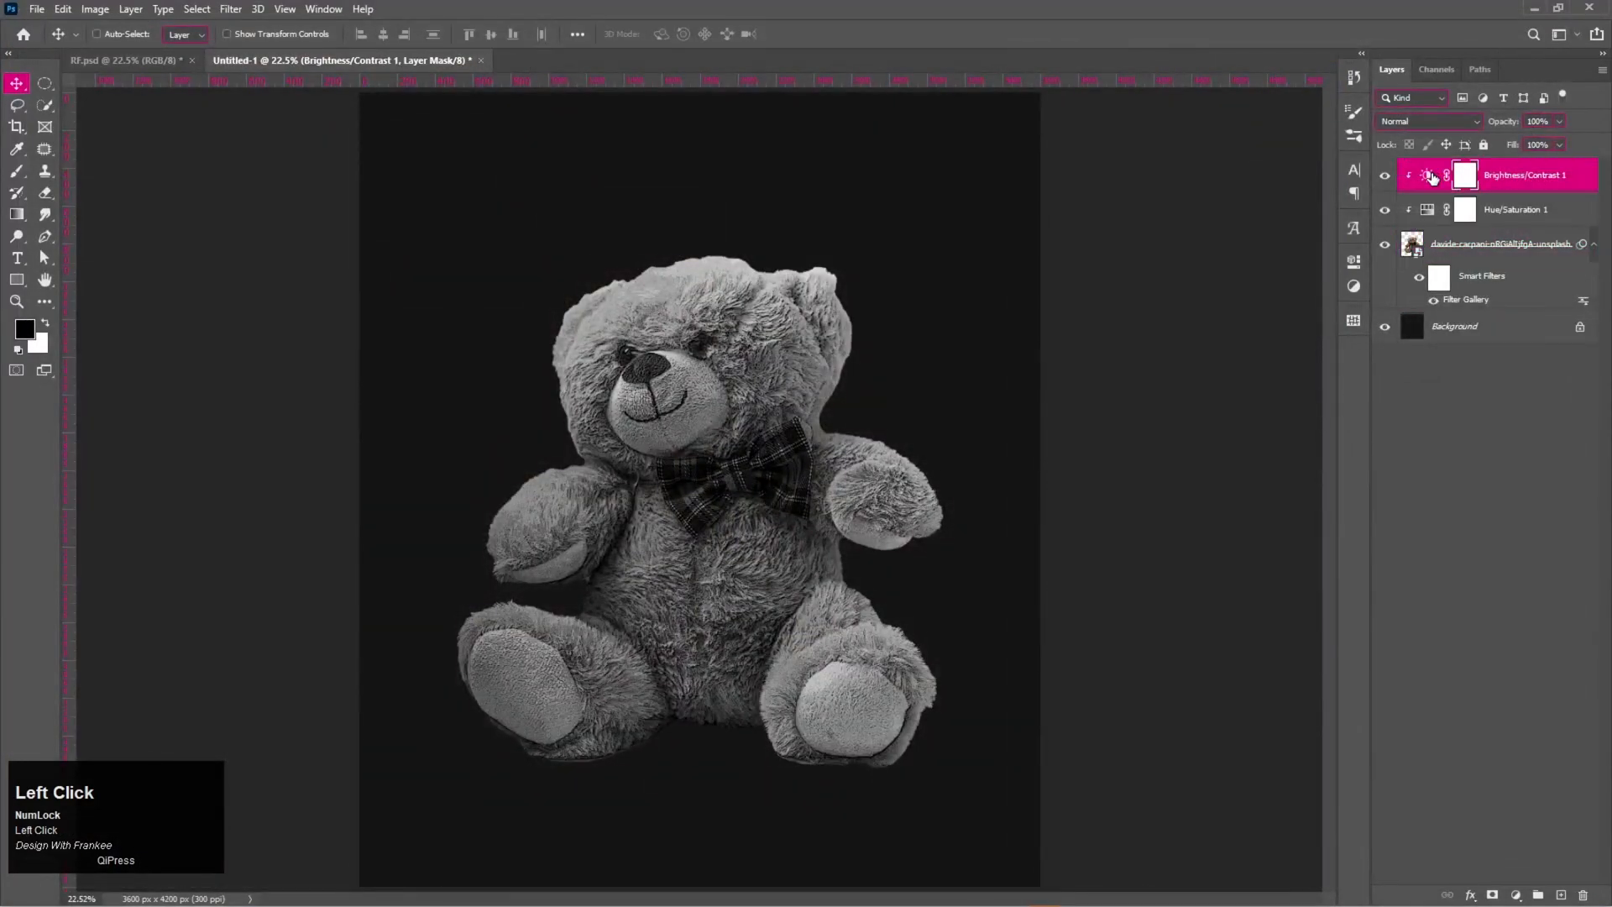
double_click(1430, 177)
left_click_drag(1220, 362, 1224, 362)
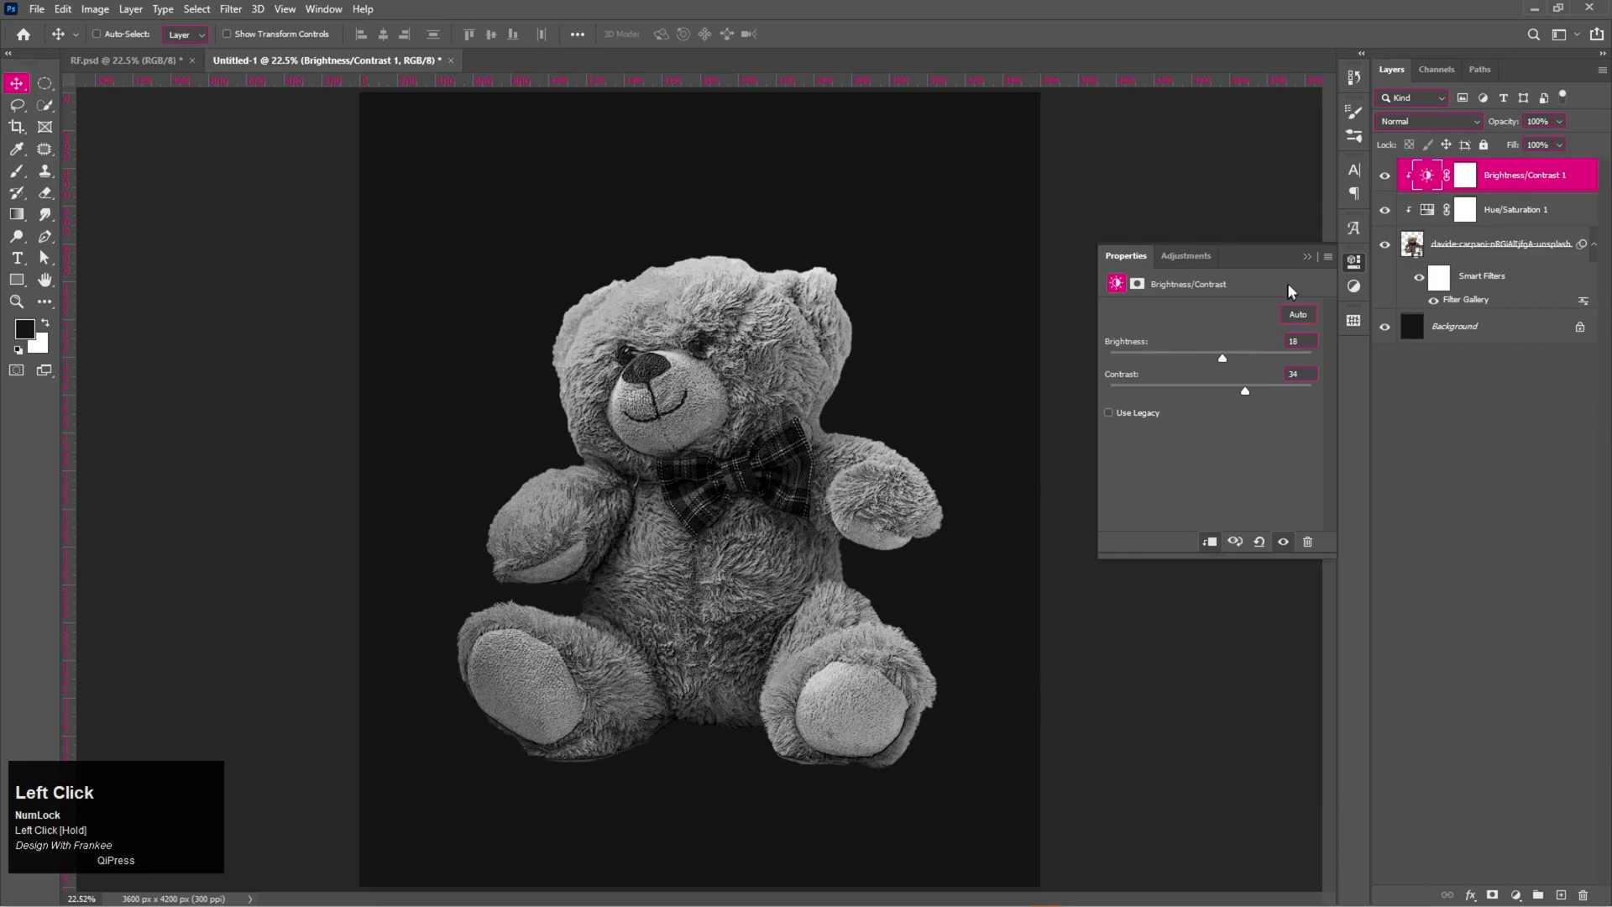
left_click_drag(1244, 386, 1246, 395)
left_click(1308, 256)
scroll(709, 397, "up", 5)
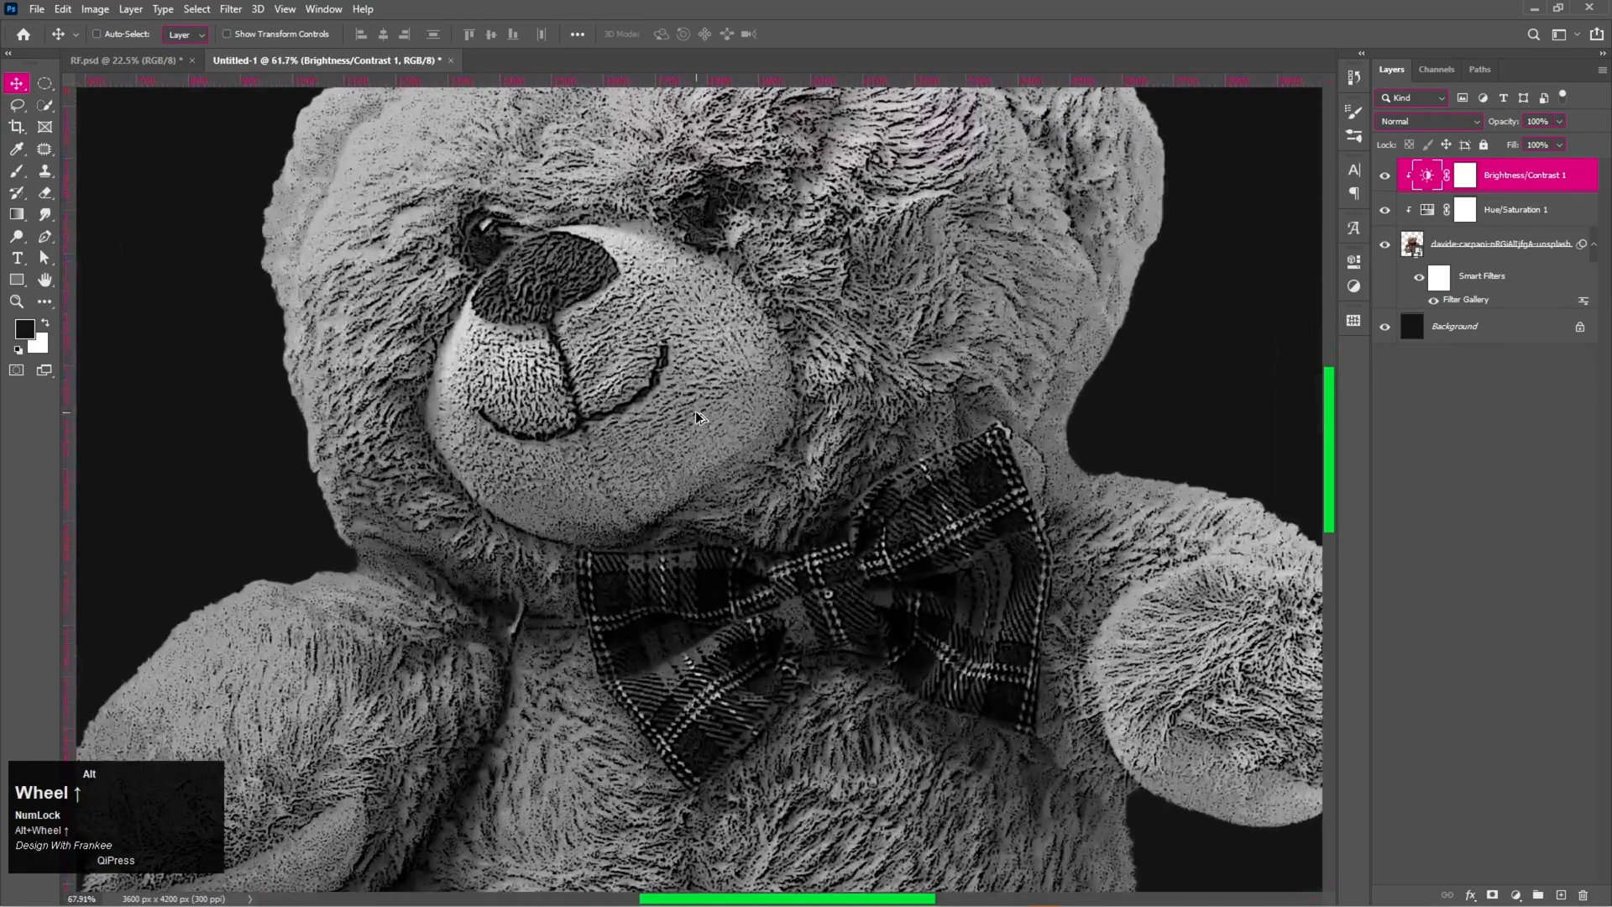
left_click_drag(647, 399, 679, 476)
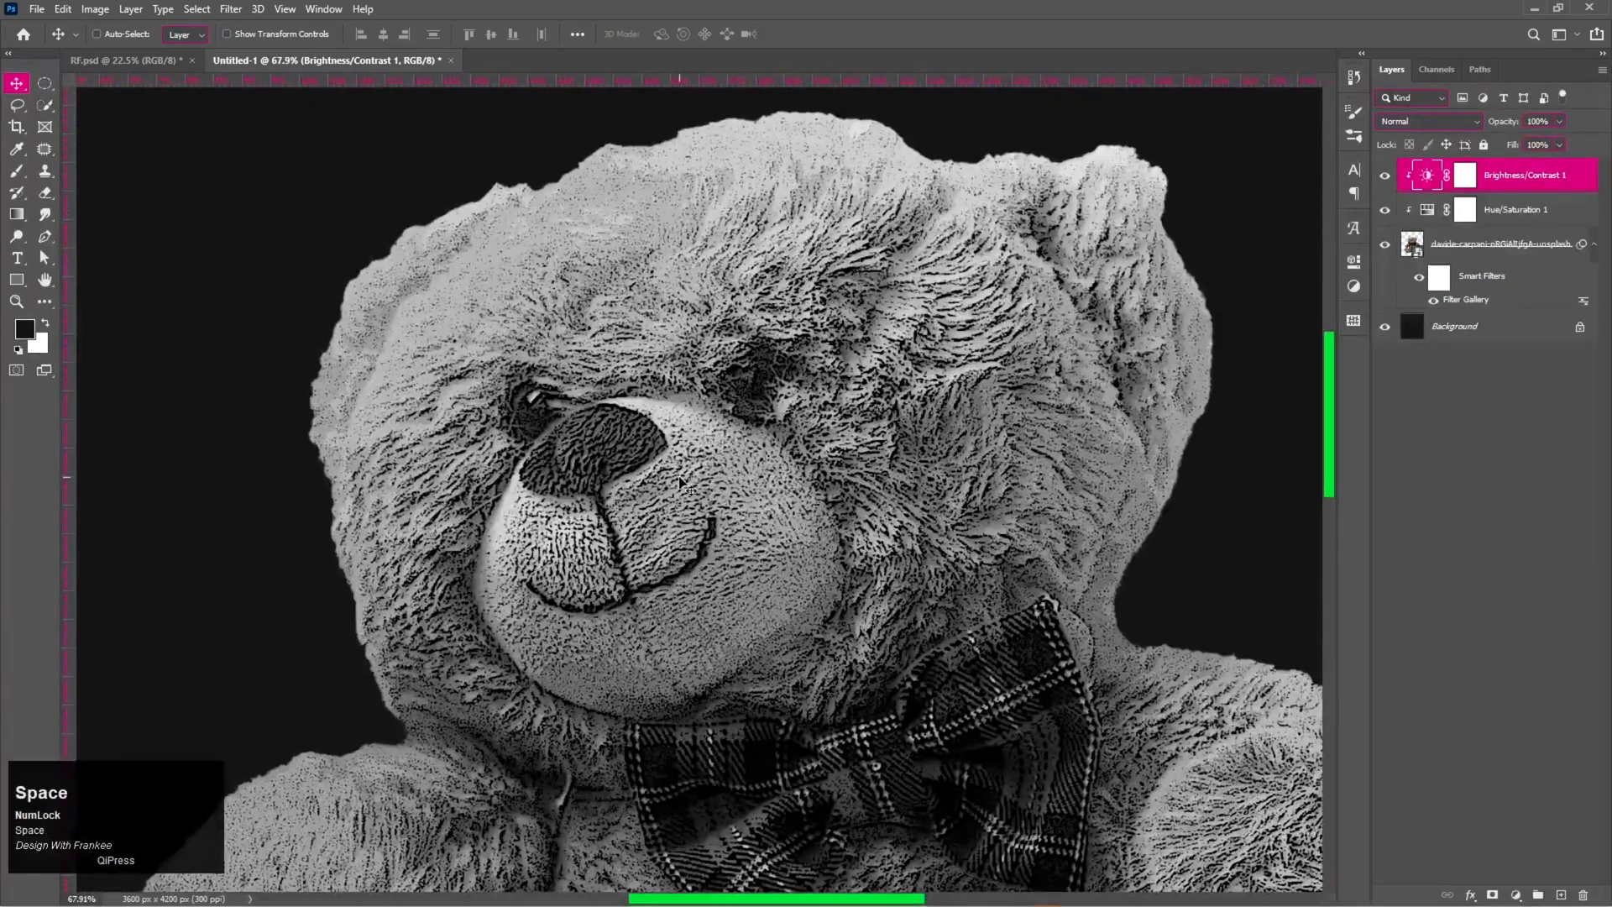
key("ctrl+0")
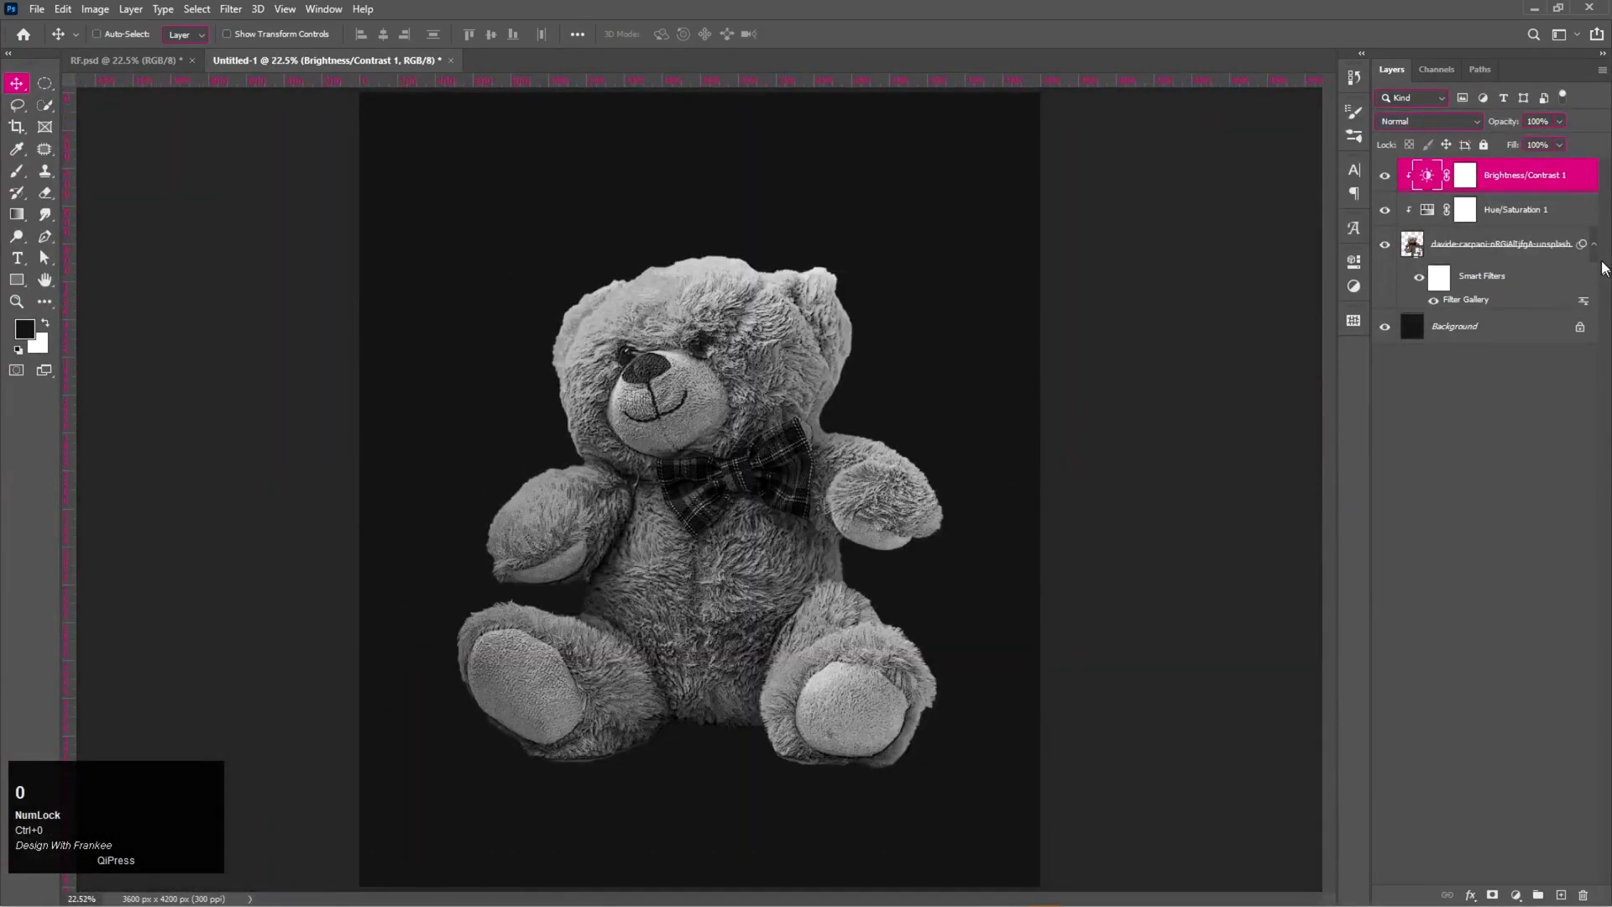
Group the teddy bear layer with its two adjustment layers and name the group "Teddy Bear".
left_click(1531, 250, "shift")
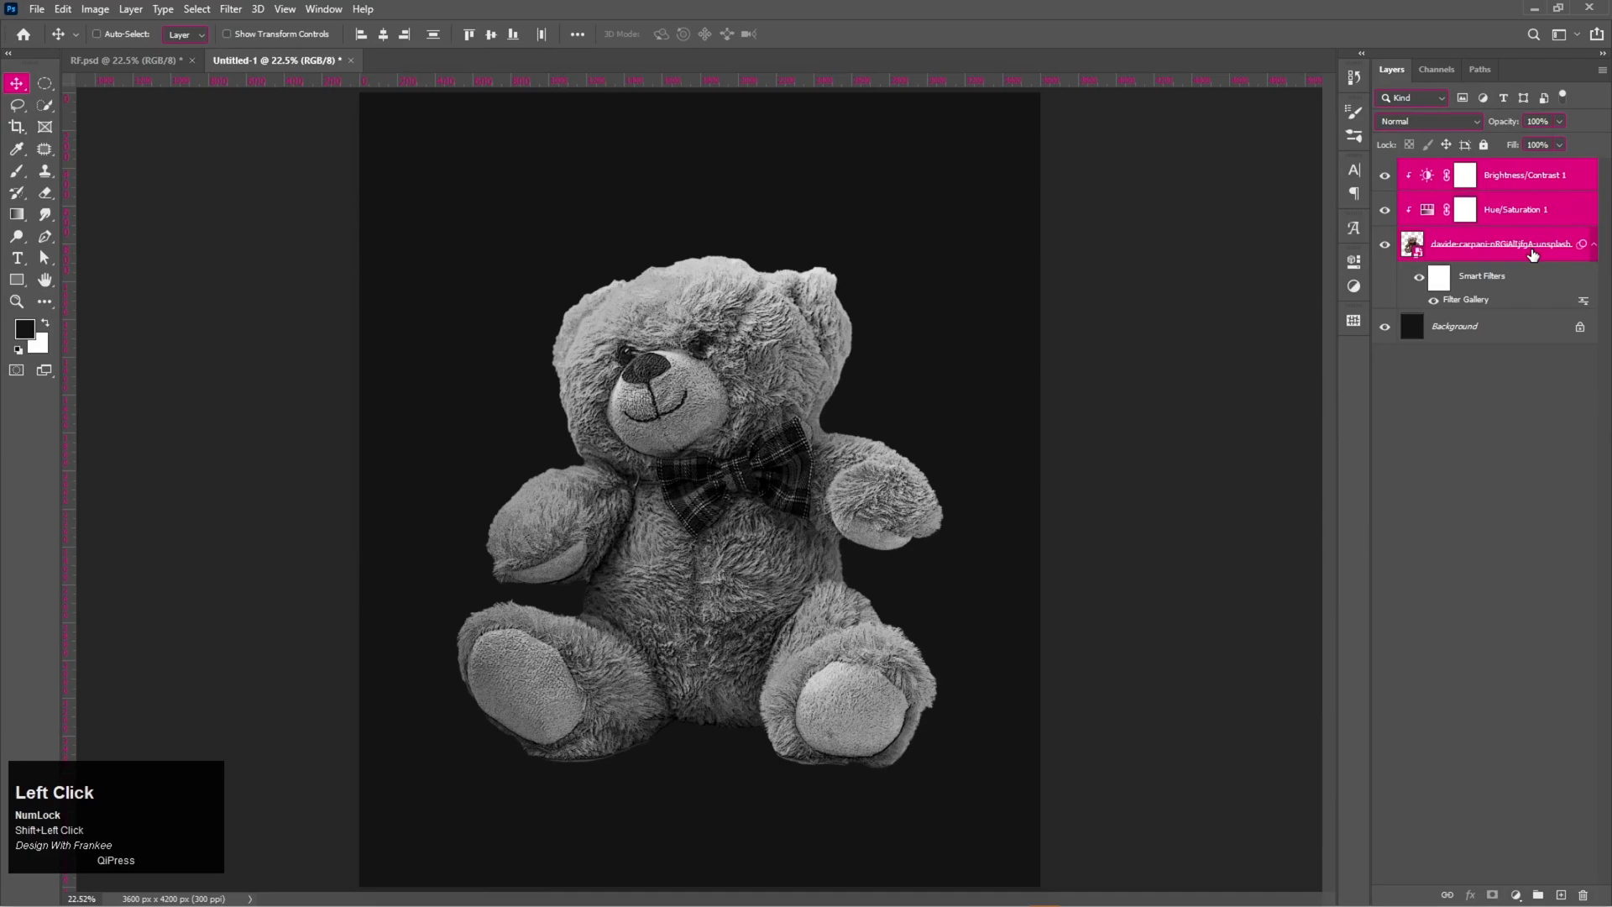
key("ctrl+g")
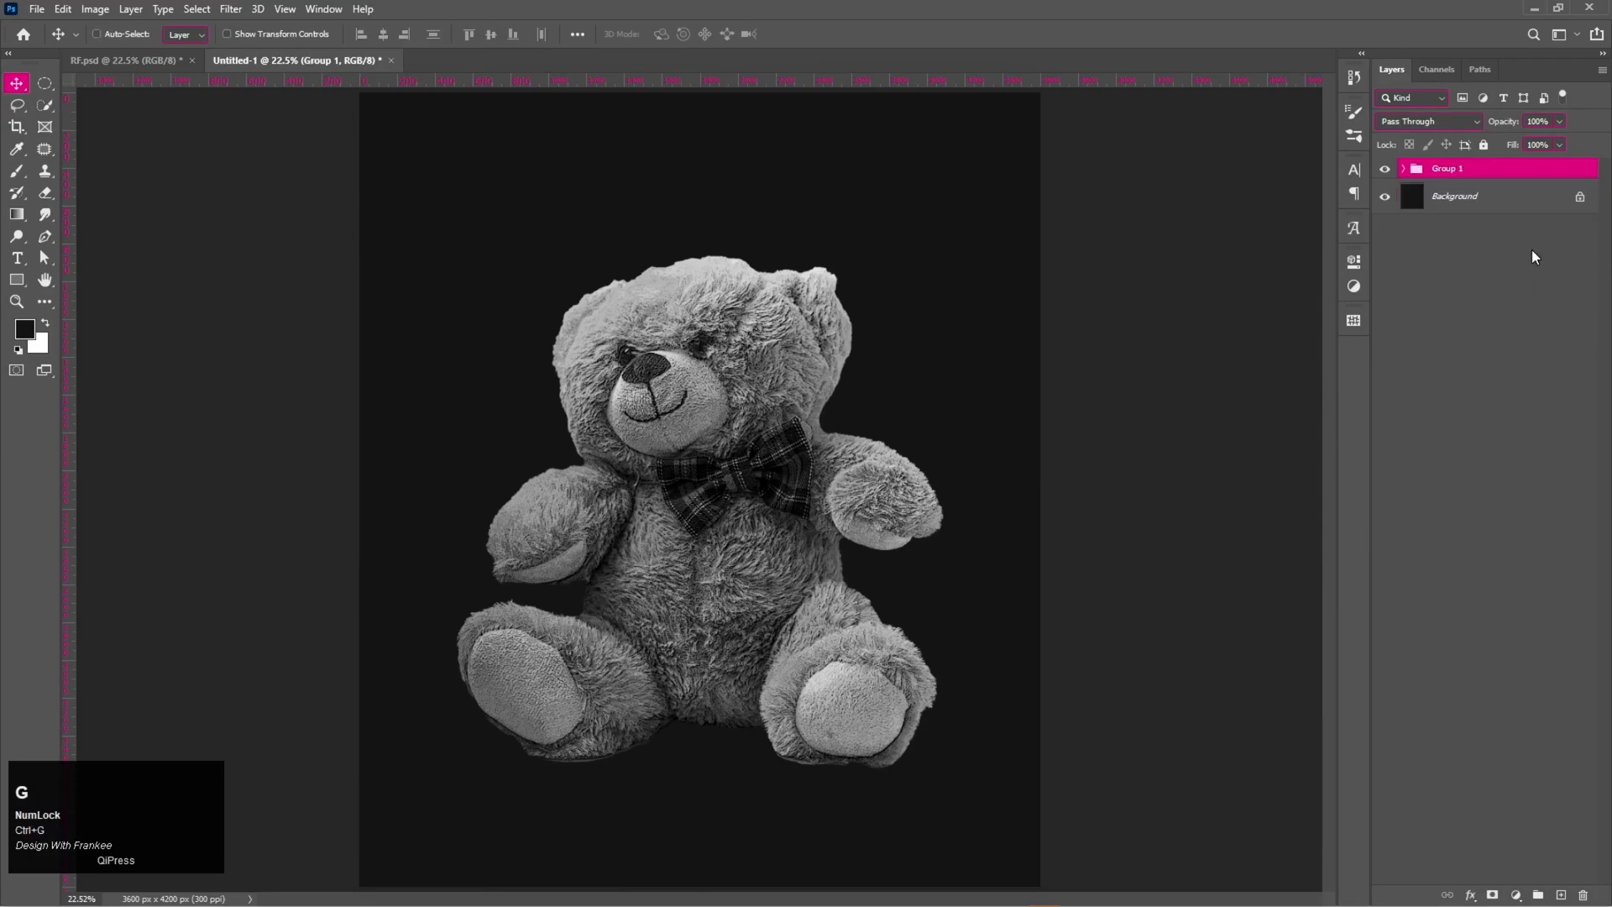
double_click(1450, 168)
type("Teddy Bear")
key("Return")
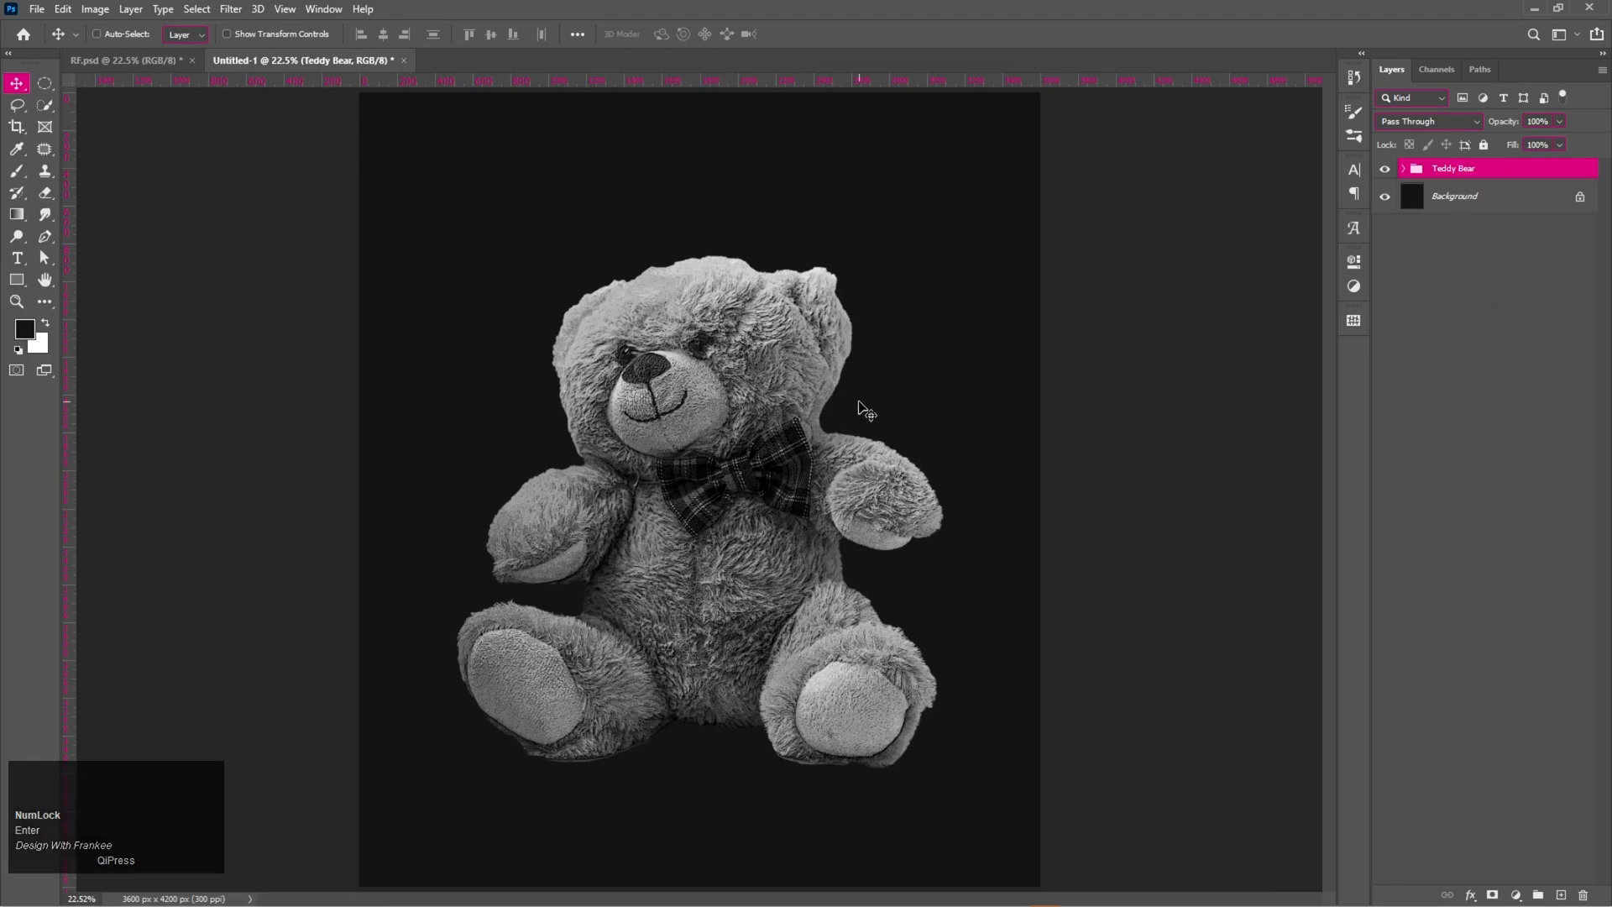
Place the orange slices photo from File Explorer into the document above the Teddy Bear group.
mouse_move(827, 903)
left_click(734, 895)
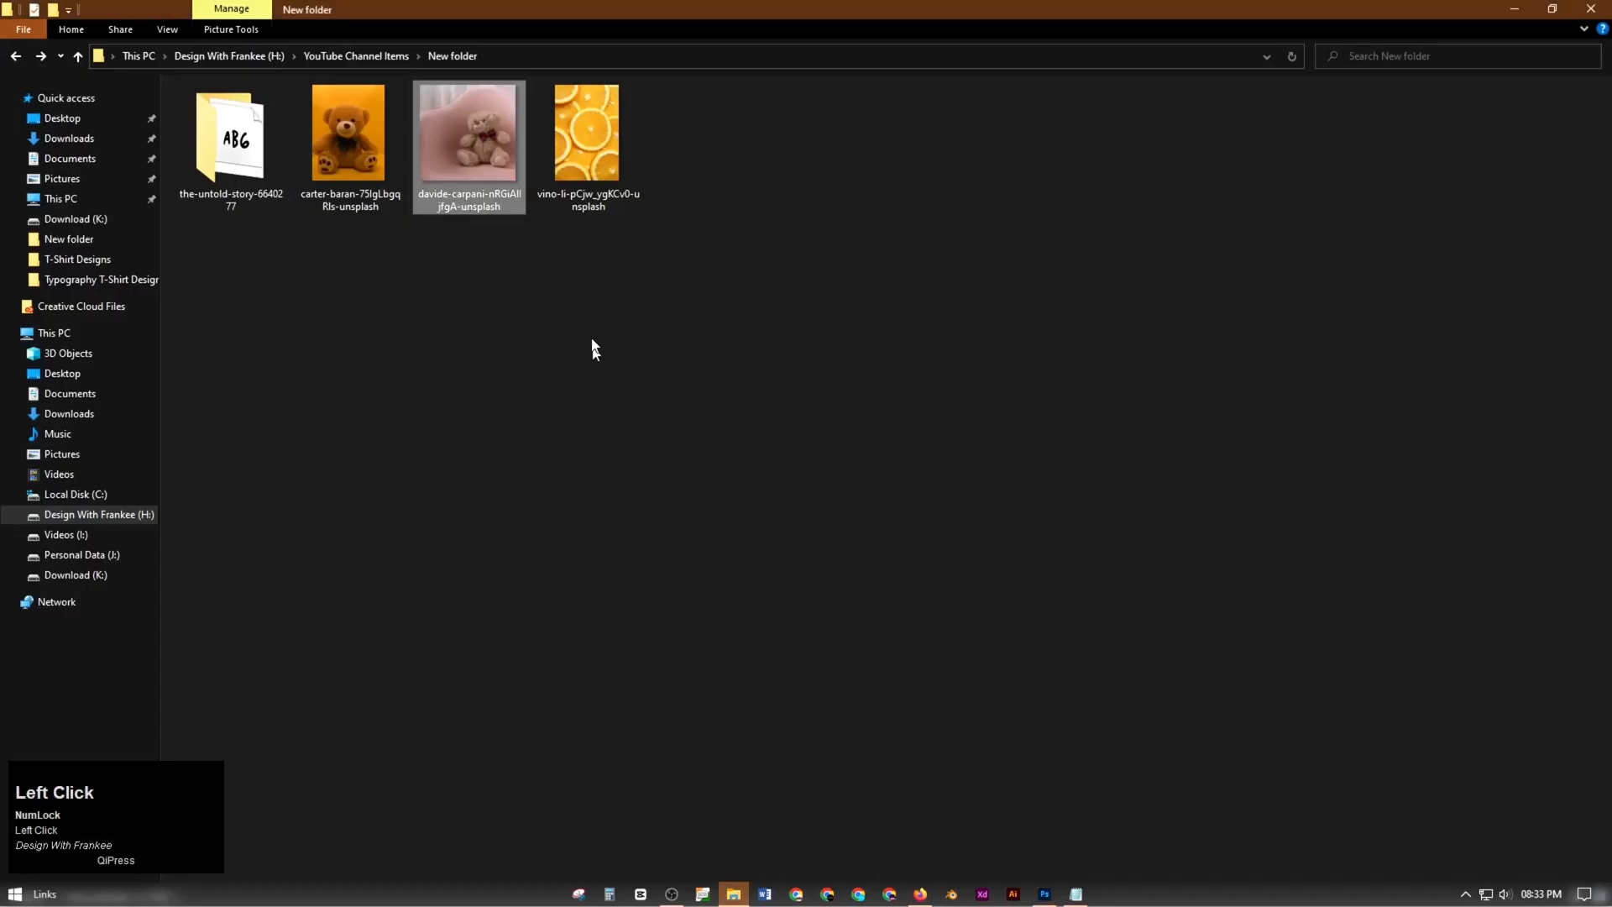
left_click_drag(568, 180, 824, 473)
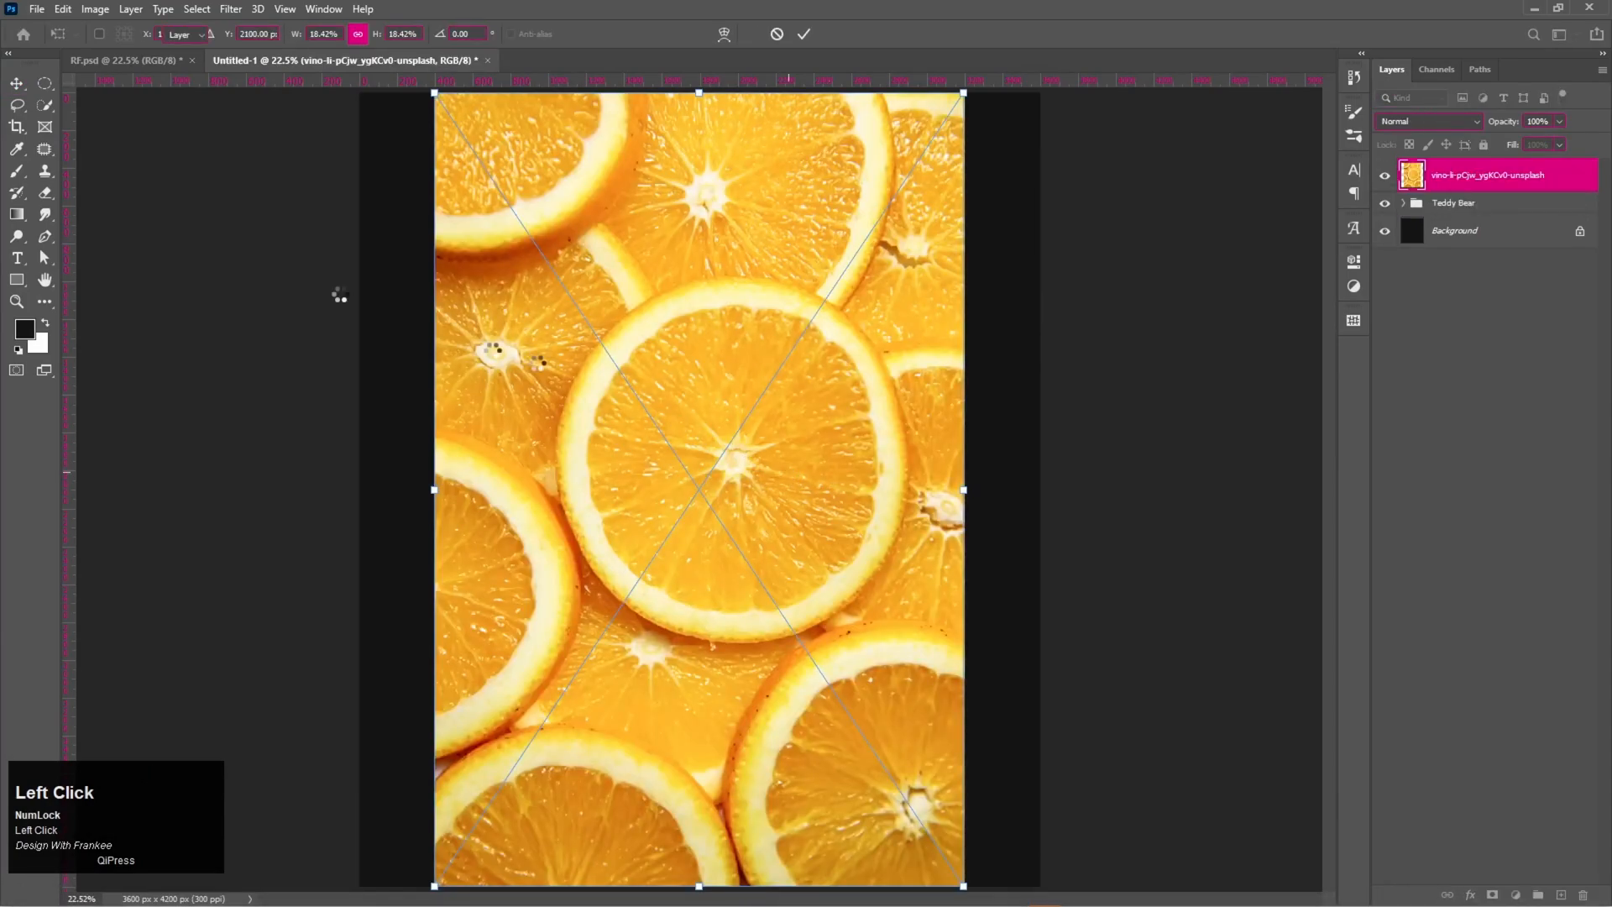
left_click(50, 193)
Isolate the central orange slice with an elliptical selection and layer mask, and convert it to a smart object.
left_click(47, 84)
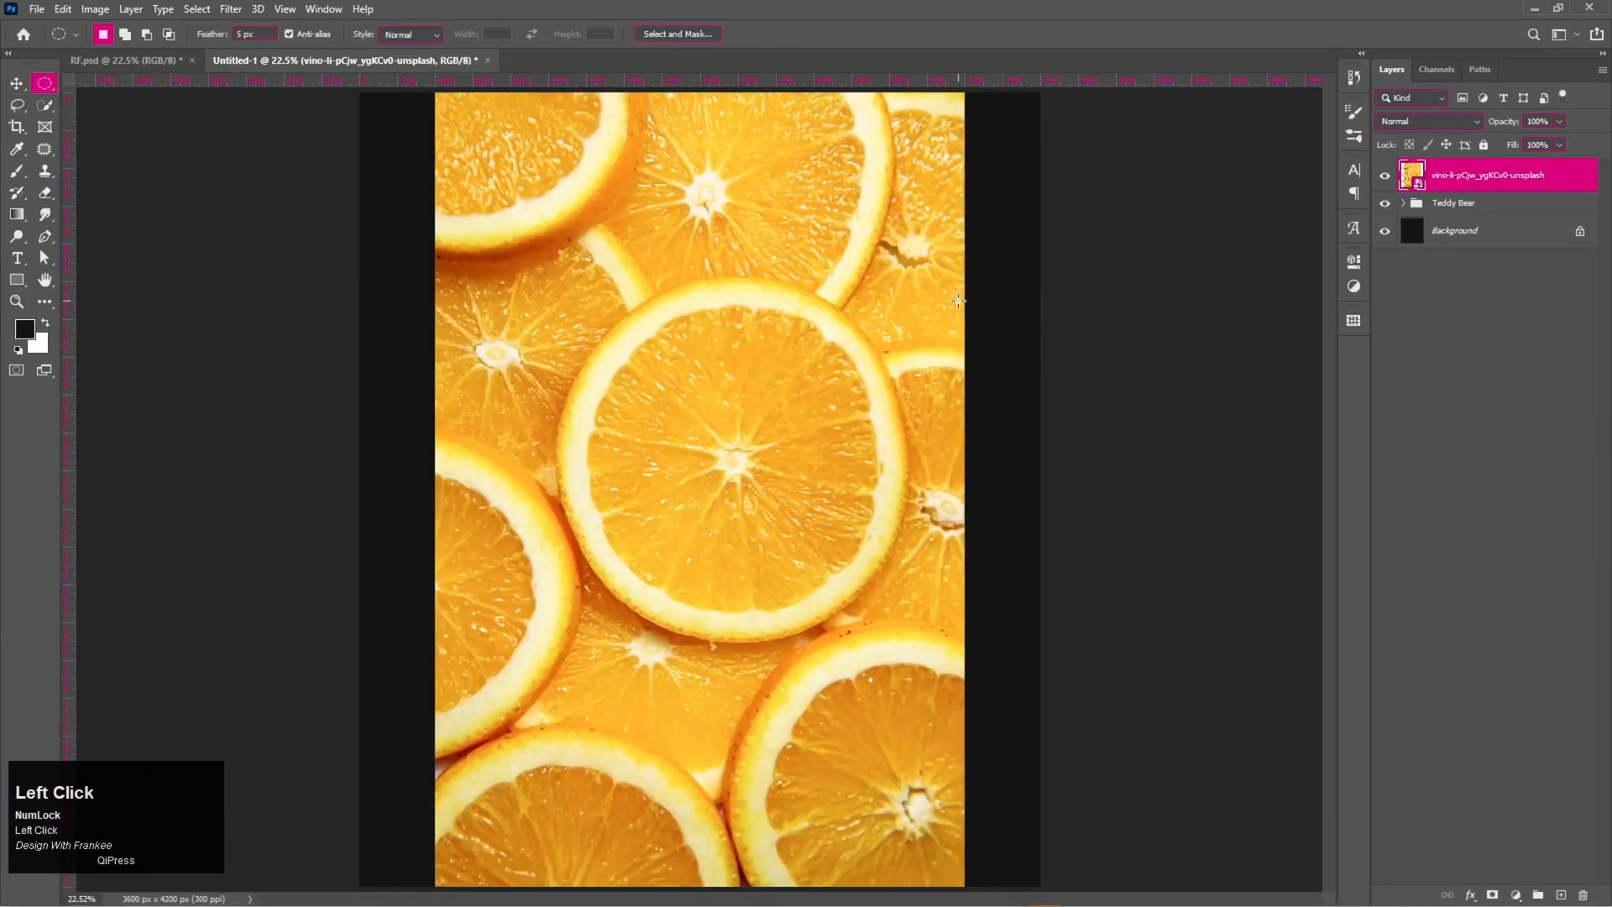
mouse_move(717, 451)
left_mouse_down()
mouse_move(830, 525)
mouse_move(924, 546)
mouse_move(1063, 613)
mouse_move(694, 445)
mouse_move(710, 454)
left_mouse_up()
left_click(1494, 895)
right_click(1502, 181)
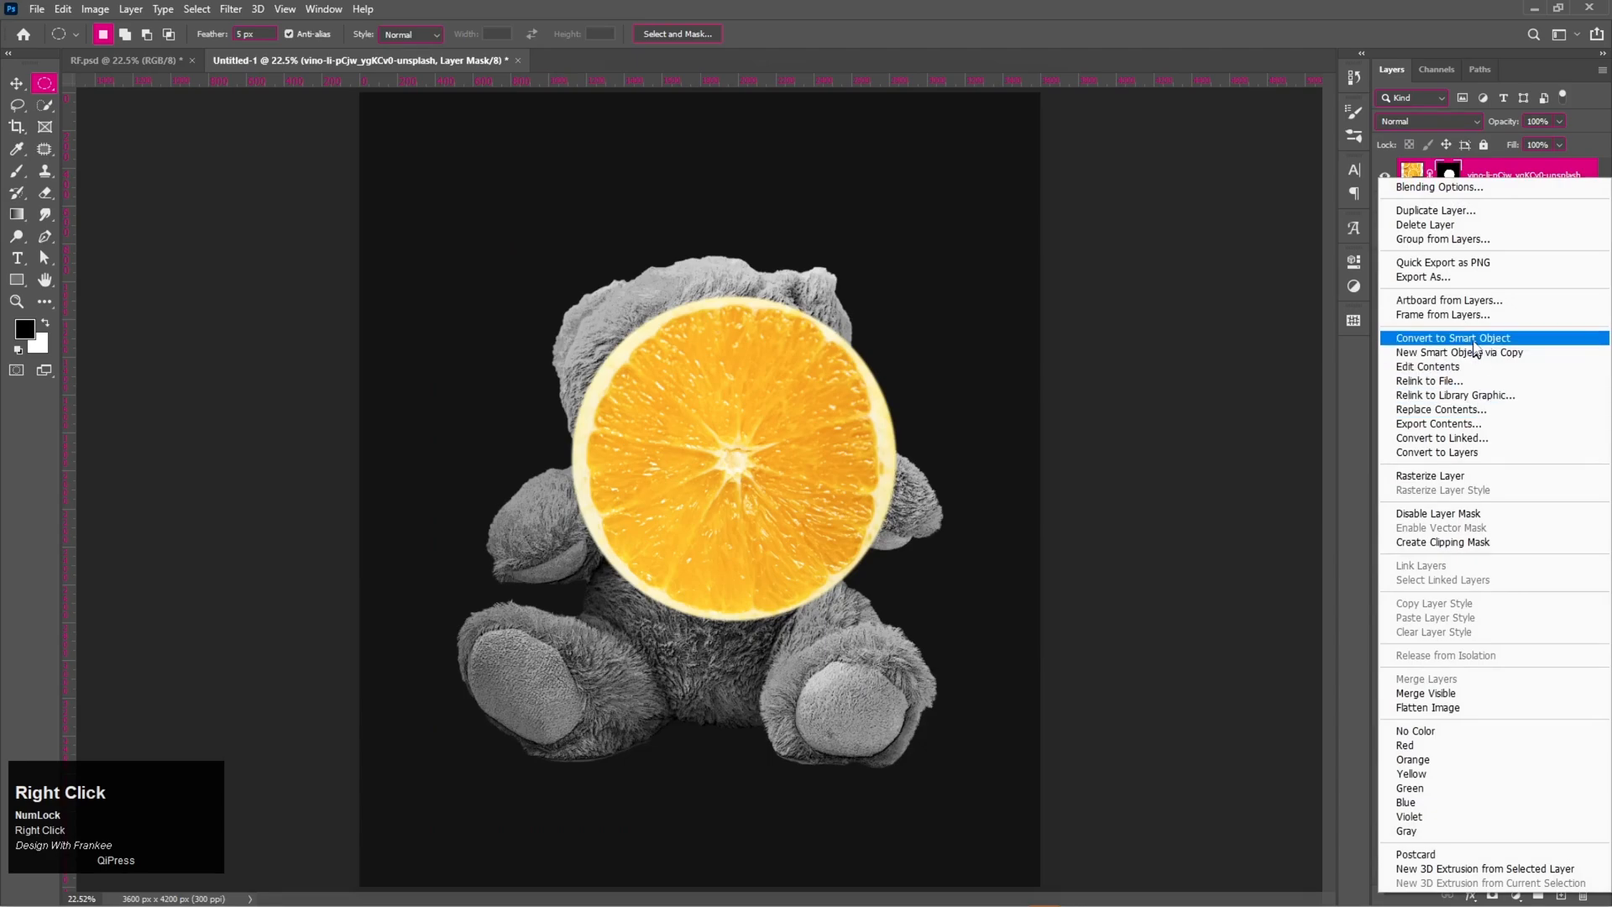
left_click(1474, 339)
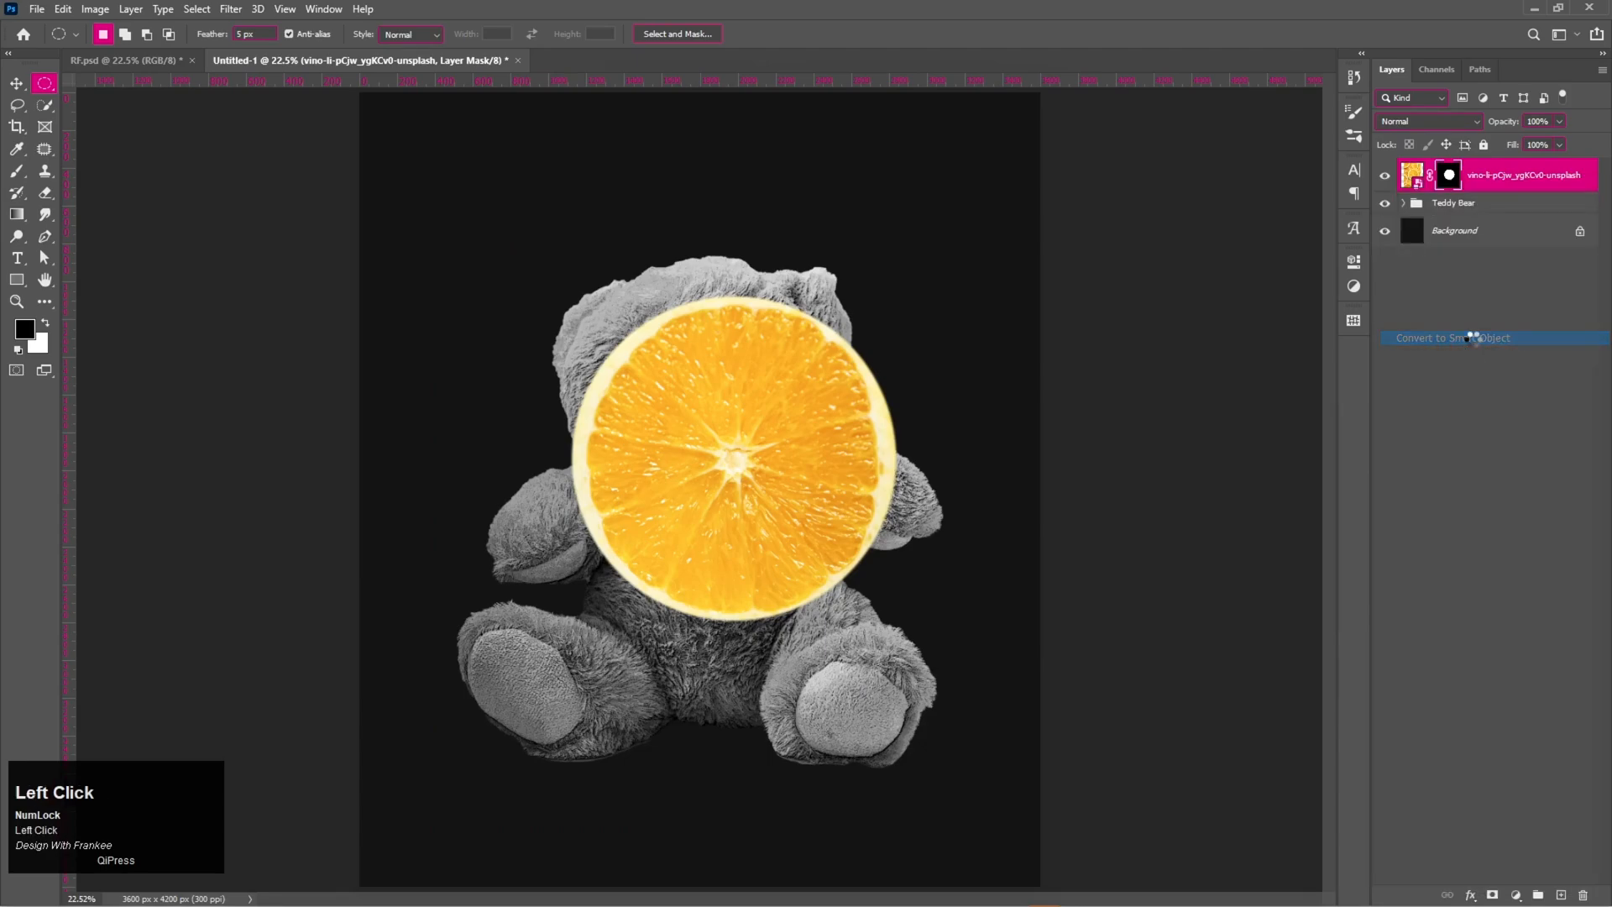
Copy the teddy bear's Filter Gallery effect and Brightness/Contrast adjustment to the orange slice, clipping the adjustment to it.
left_click(1408, 203)
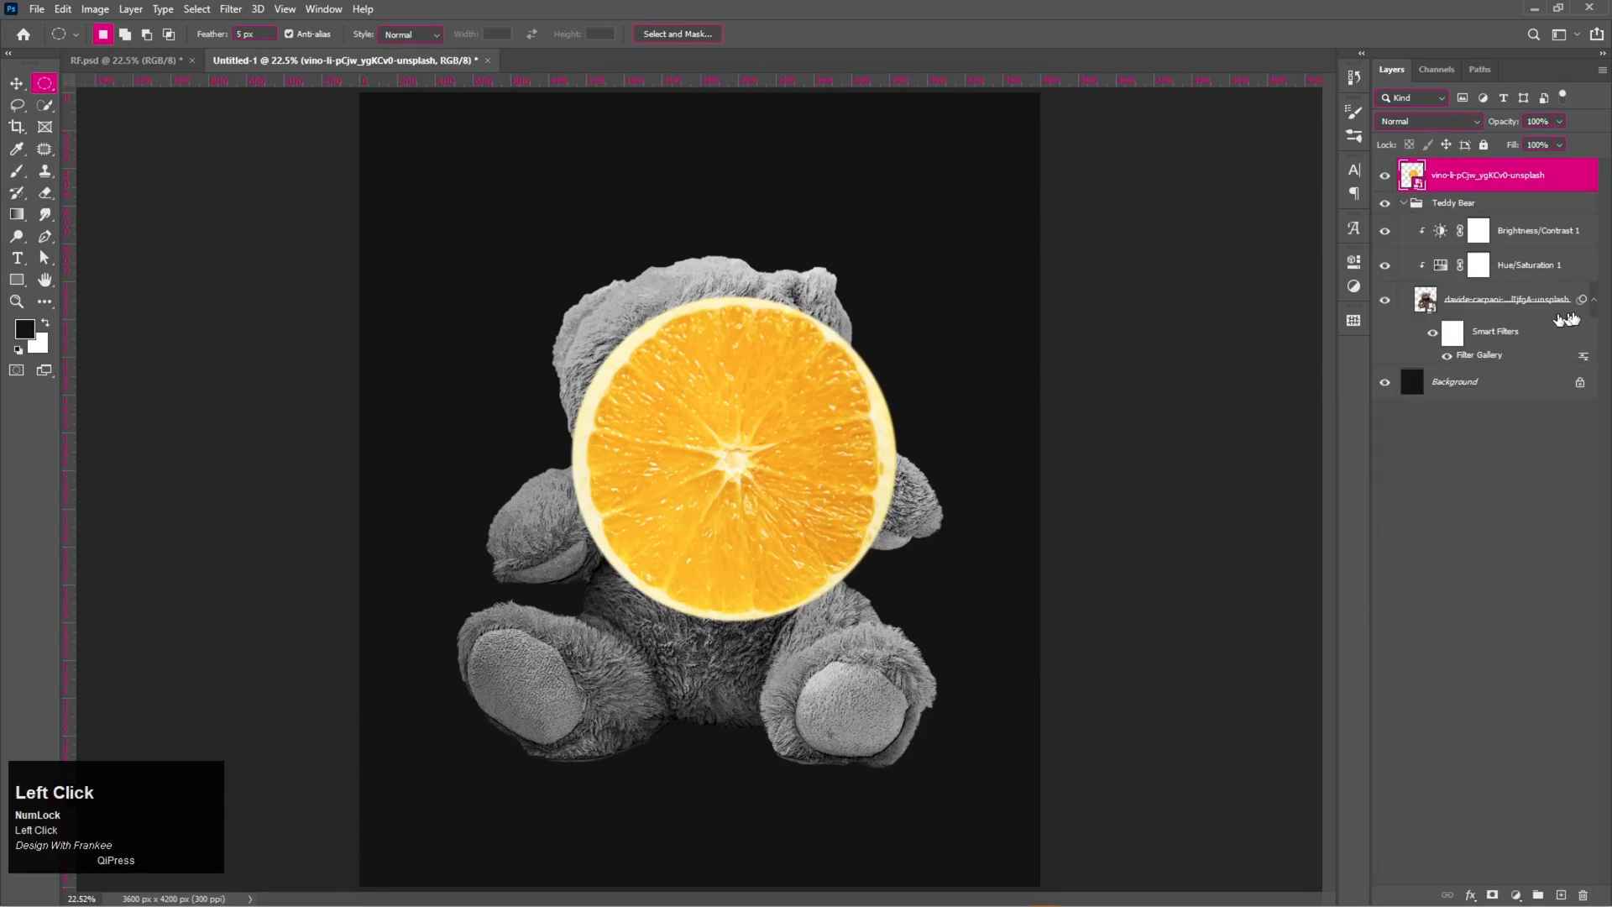
left_click_drag(1582, 304, 1534, 173)
left_click(1403, 240)
right_click(1524, 176)
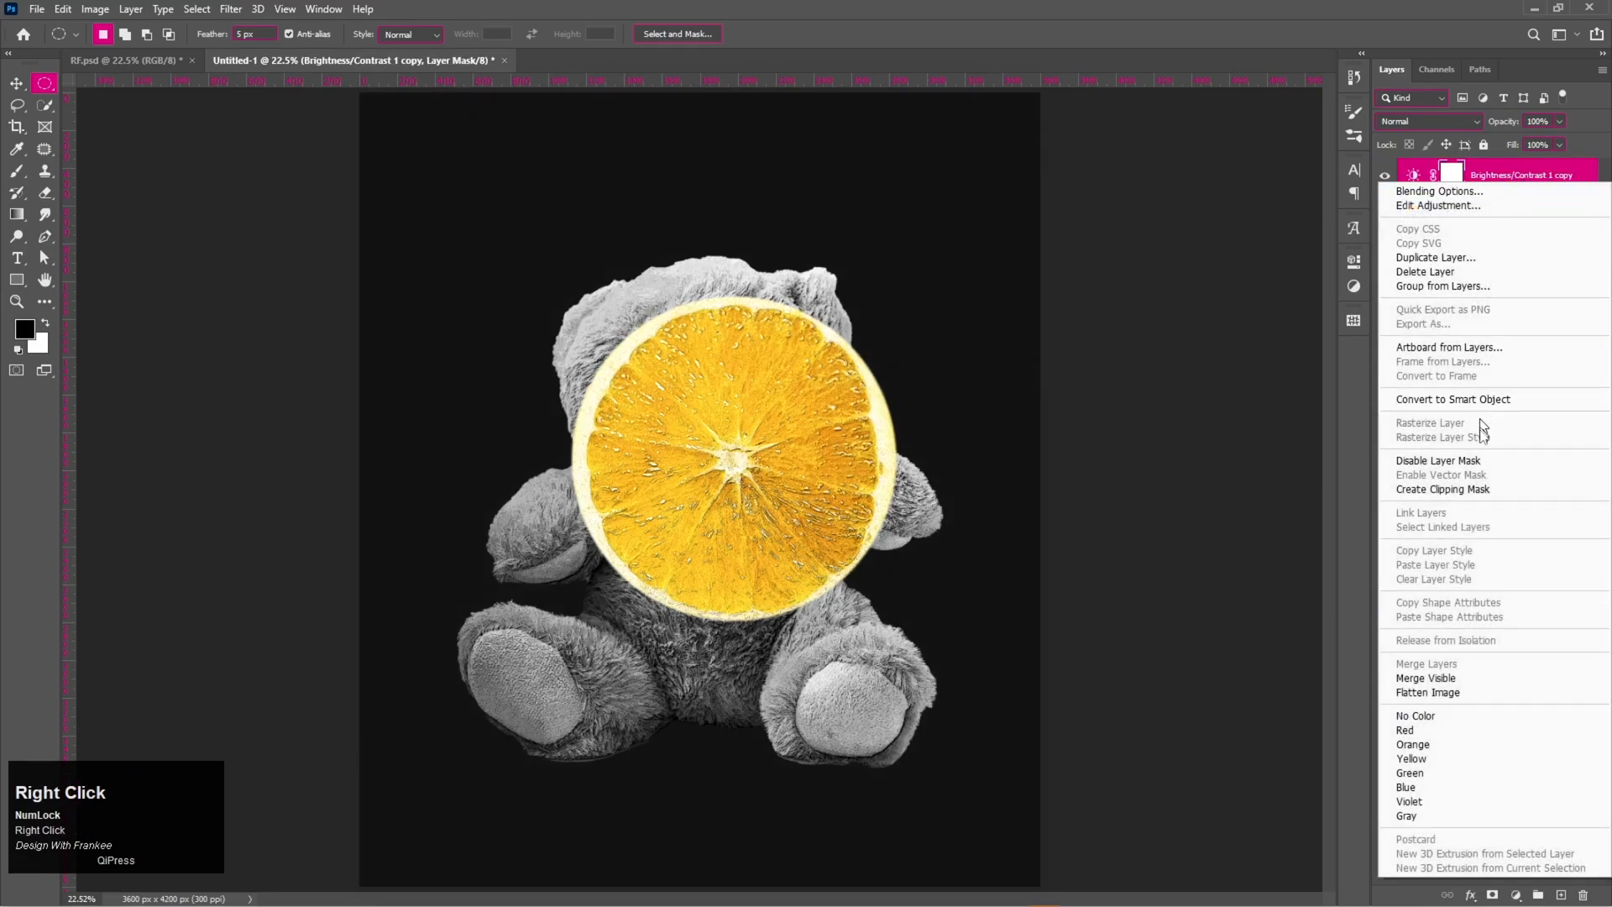
left_click(1465, 489)
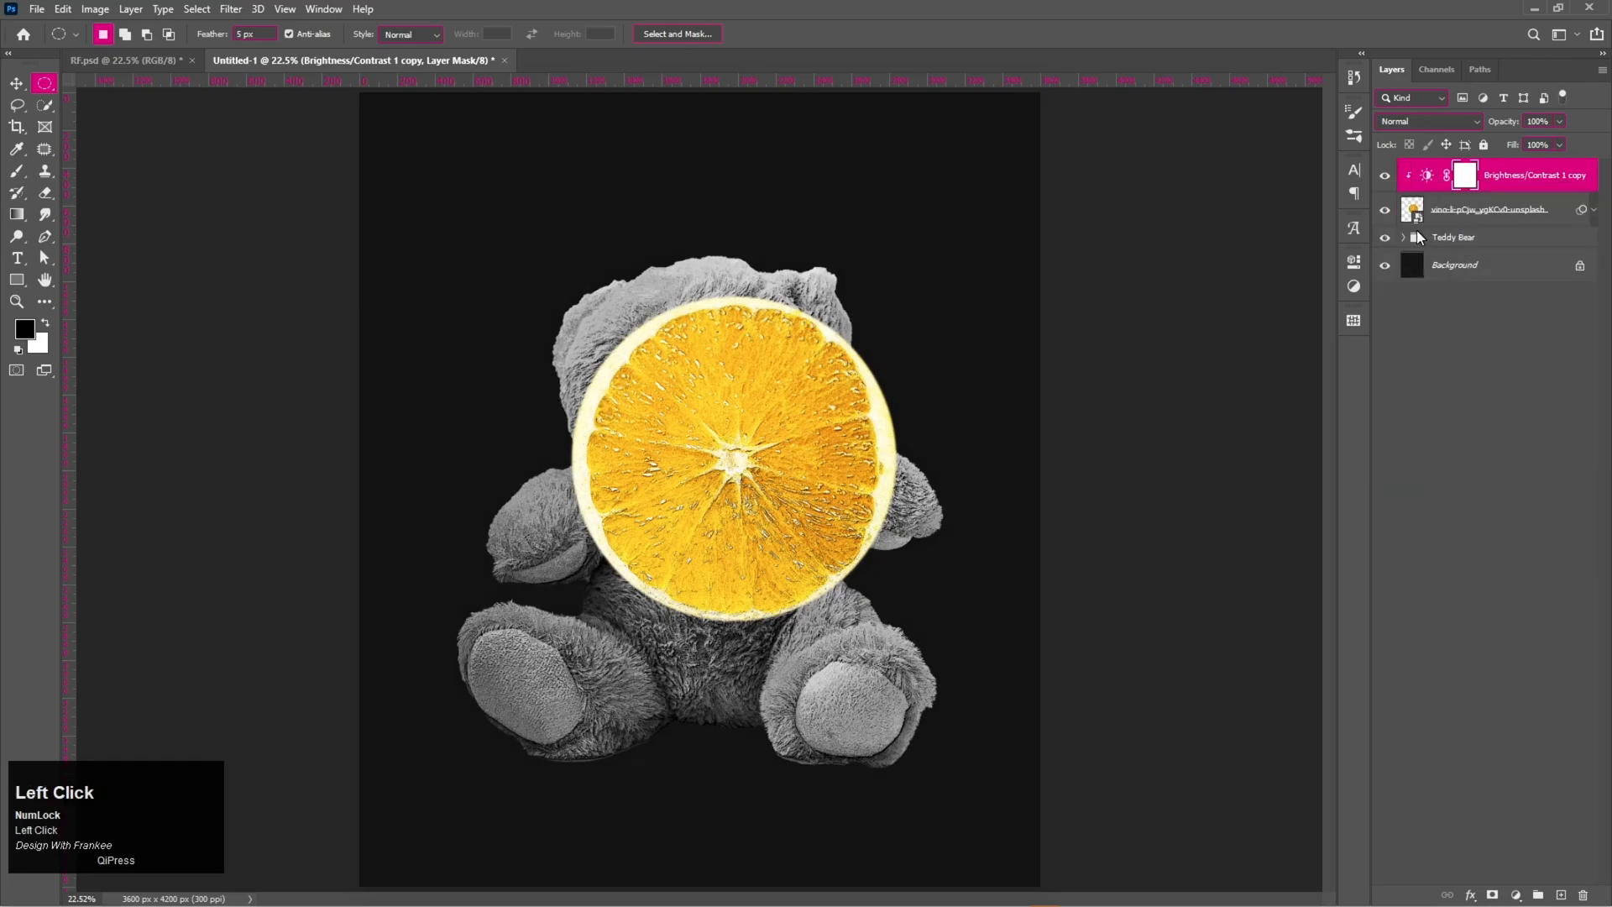
Add a Color Lookup adjustment clipped to the orange slice, using the 2Strip.look 3D LUT.
left_click(1383, 218)
left_click(1382, 221)
left_click(1485, 219)
left_click(1517, 894)
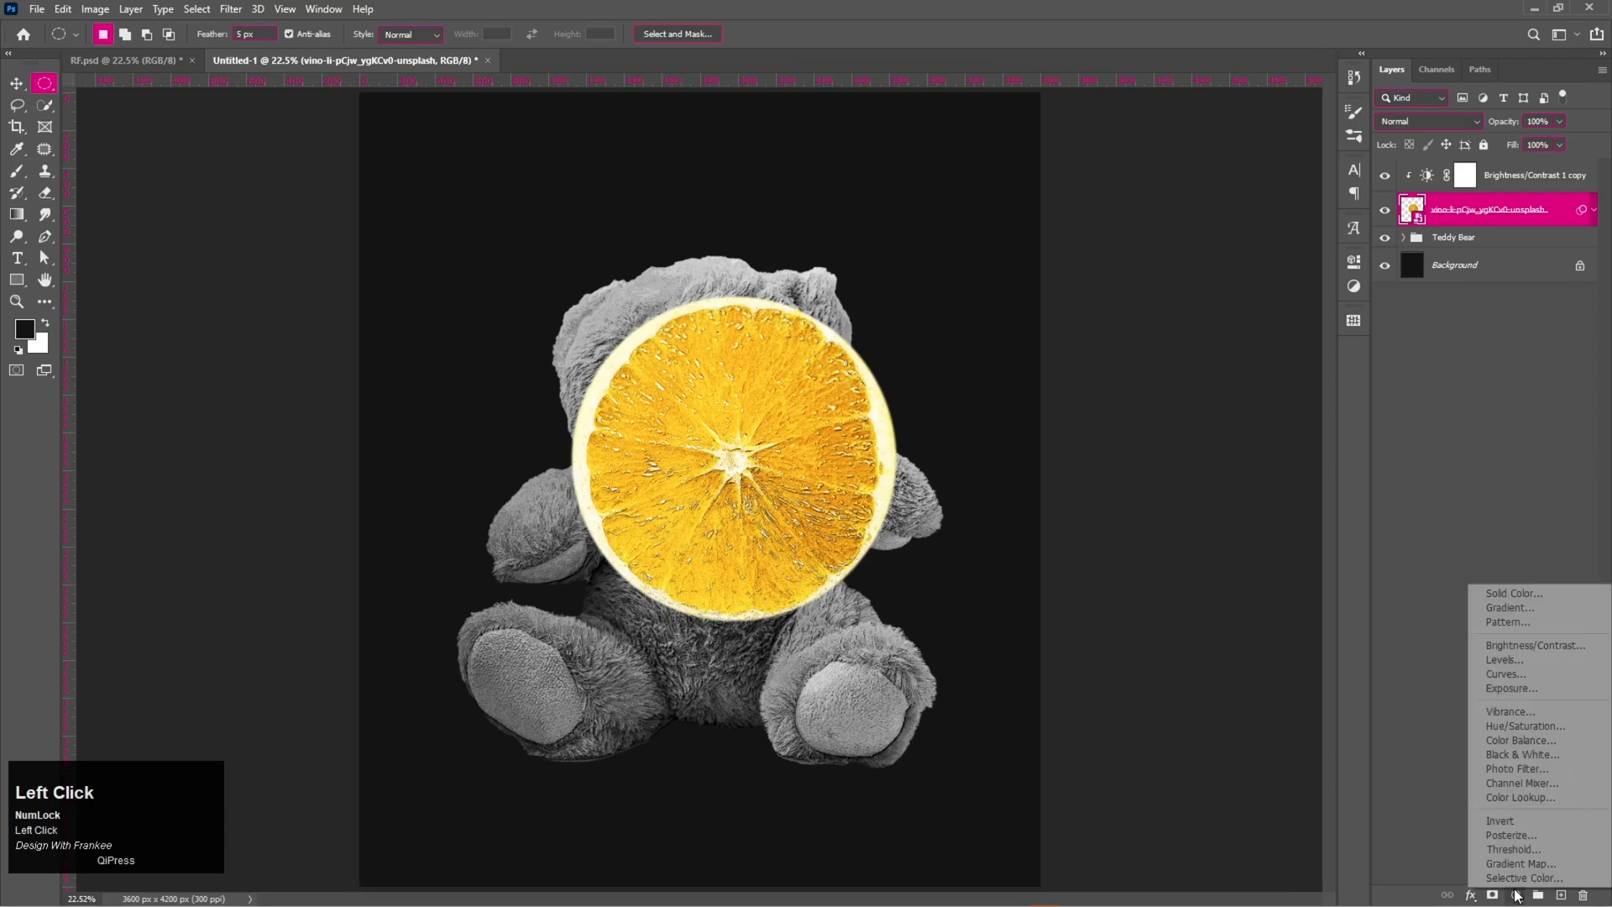
left_click(1519, 798)
left_click(1232, 314)
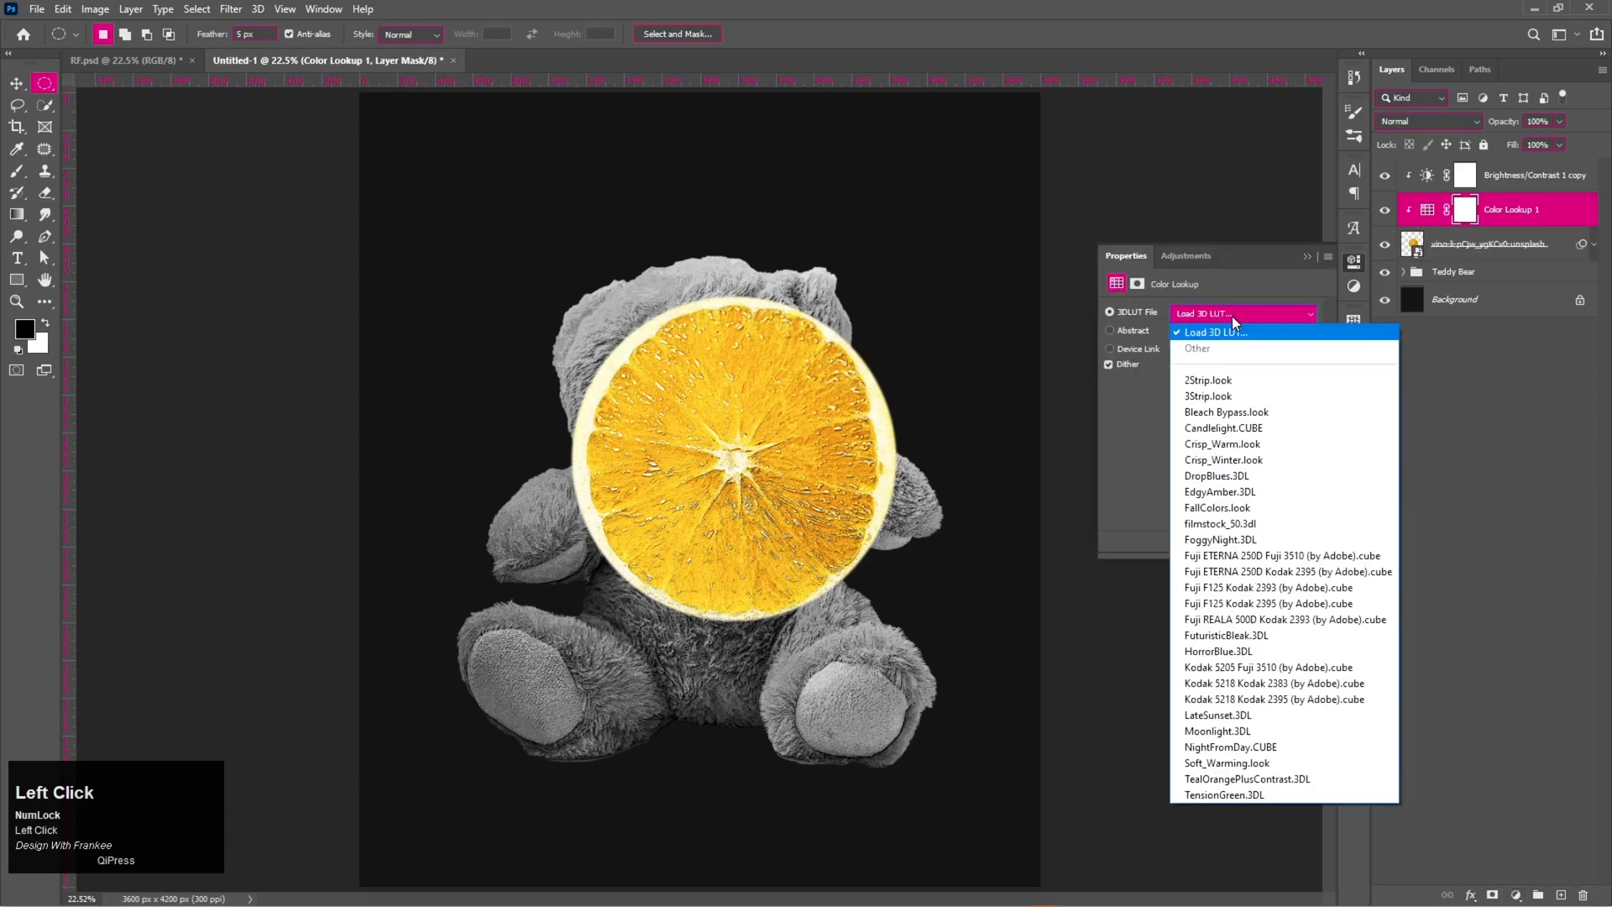
left_click(1218, 388)
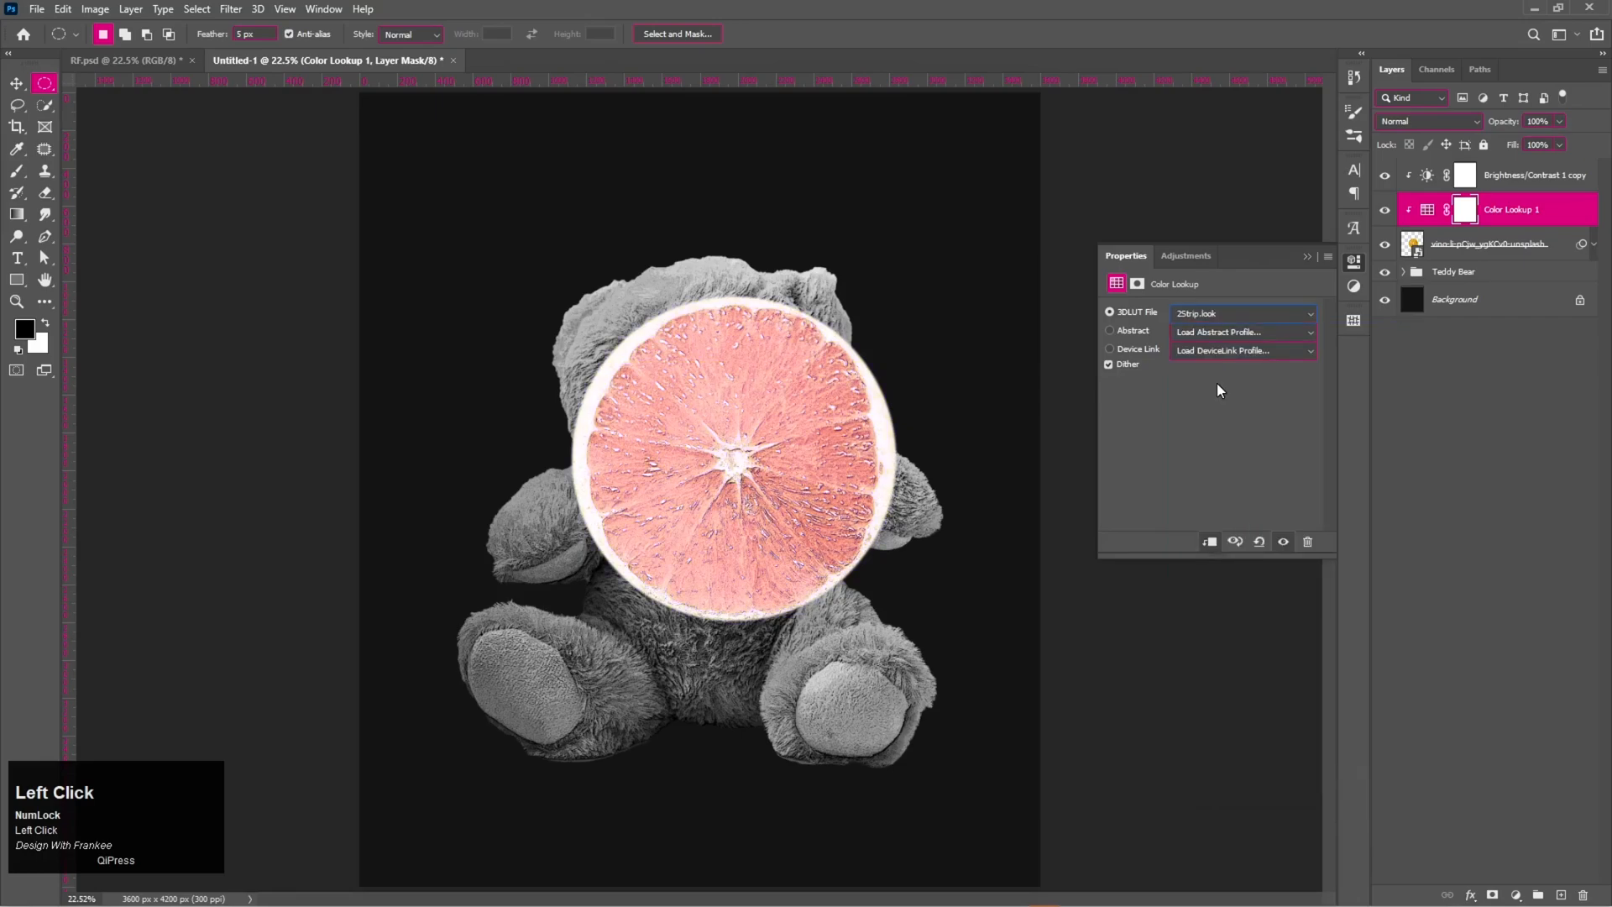
left_click(1305, 258)
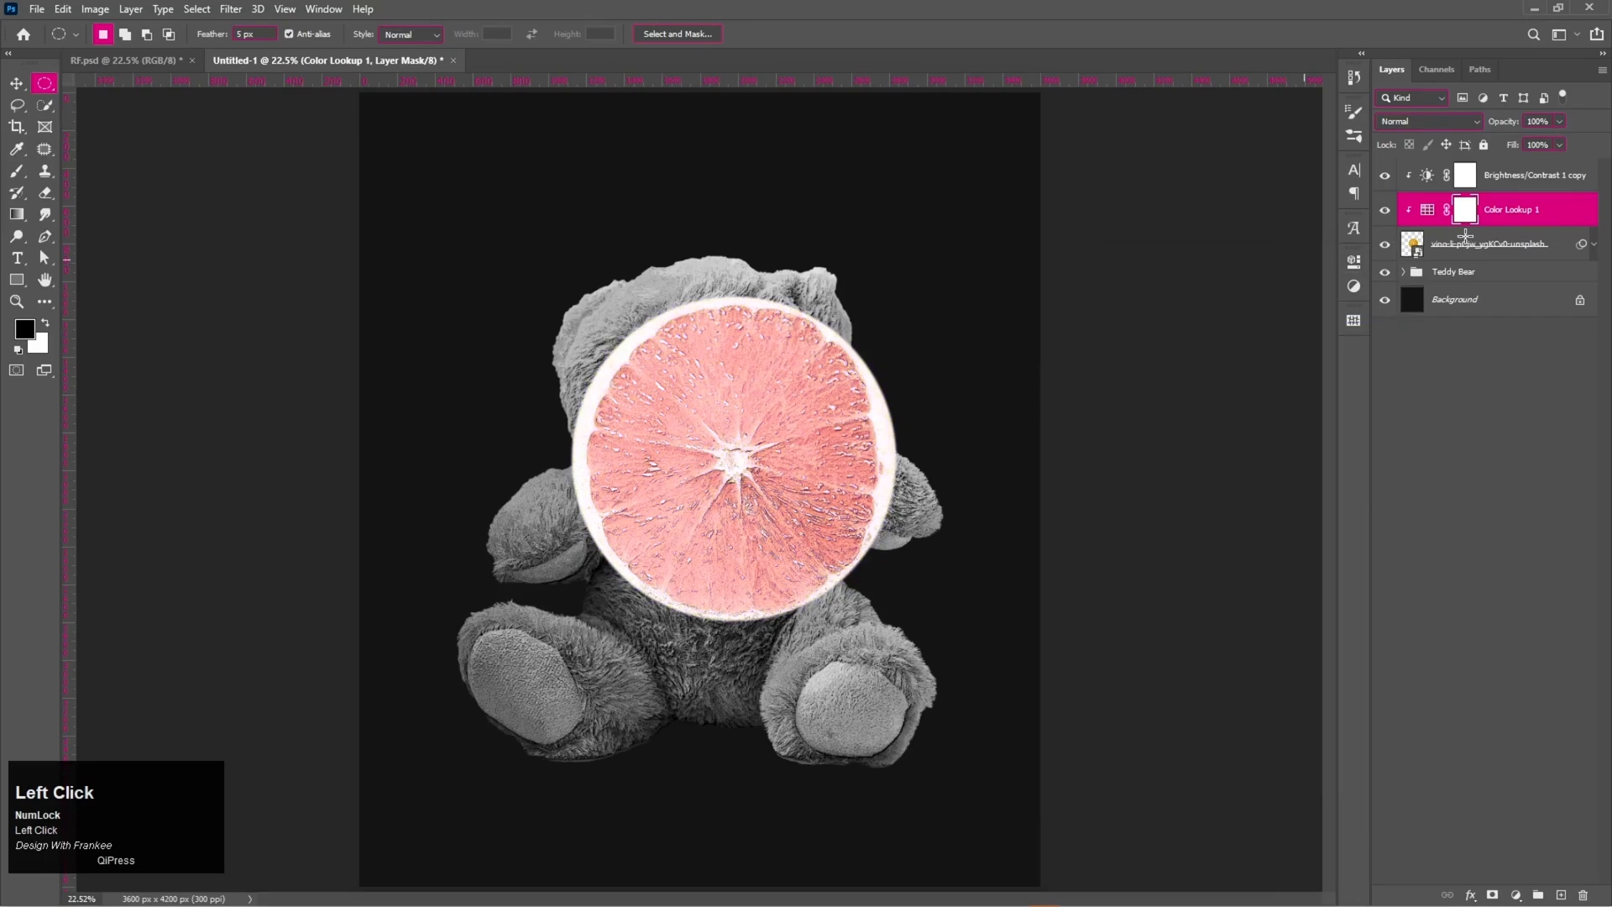
Group the orange slice layer with its two adjustment layers and name the group "Eyes".
left_click(1503, 250)
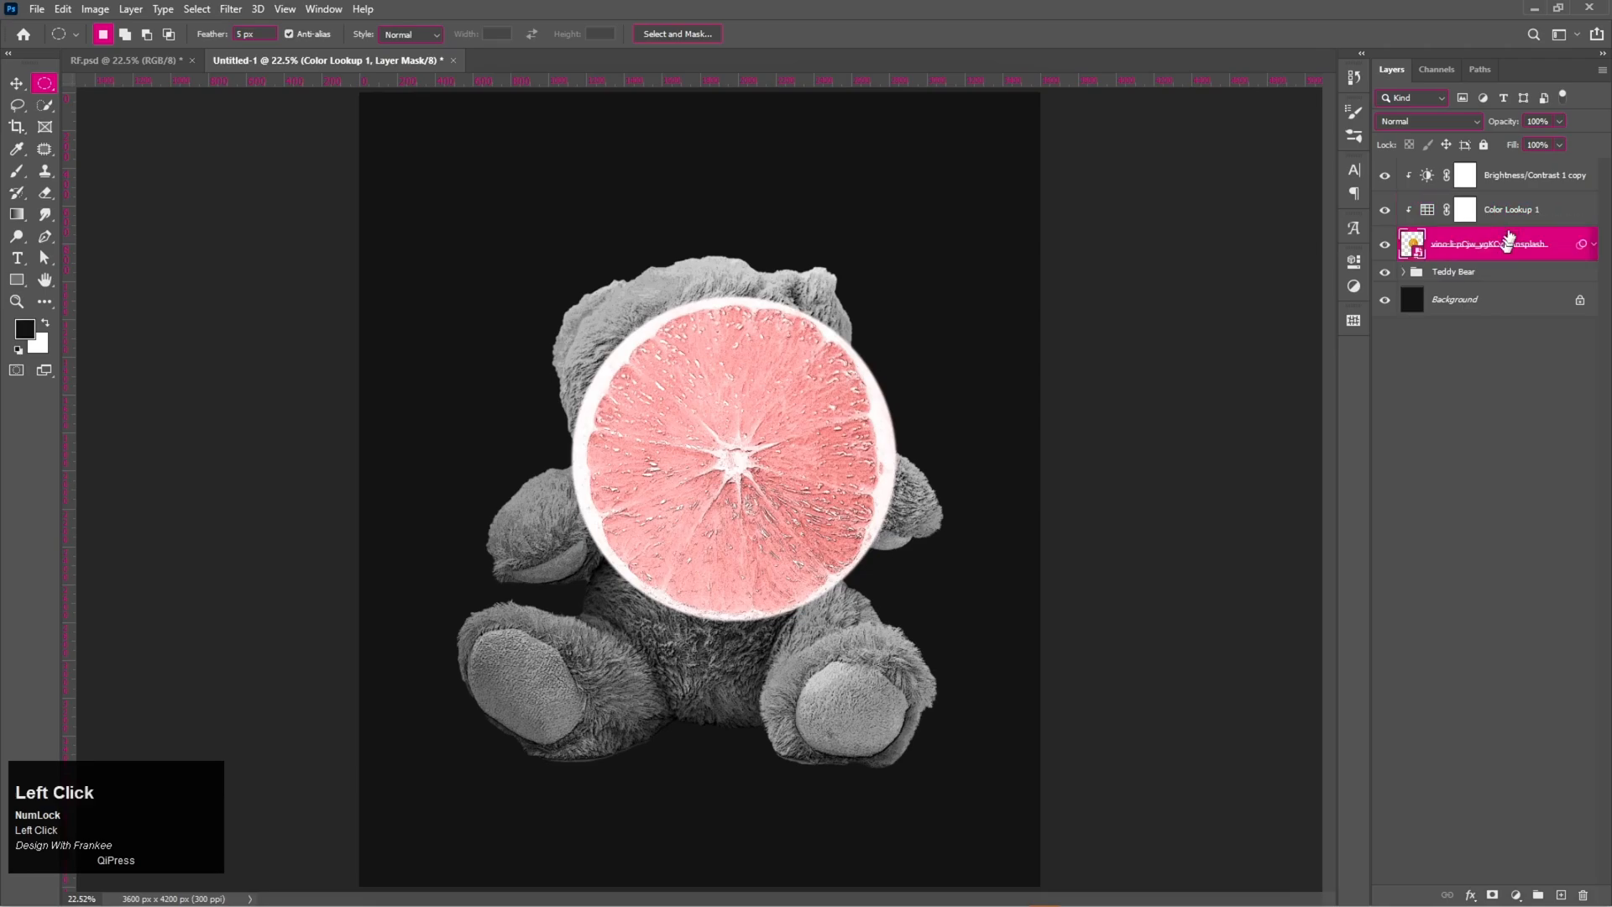
left_click(1511, 175, "shift")
key("ctrl+g")
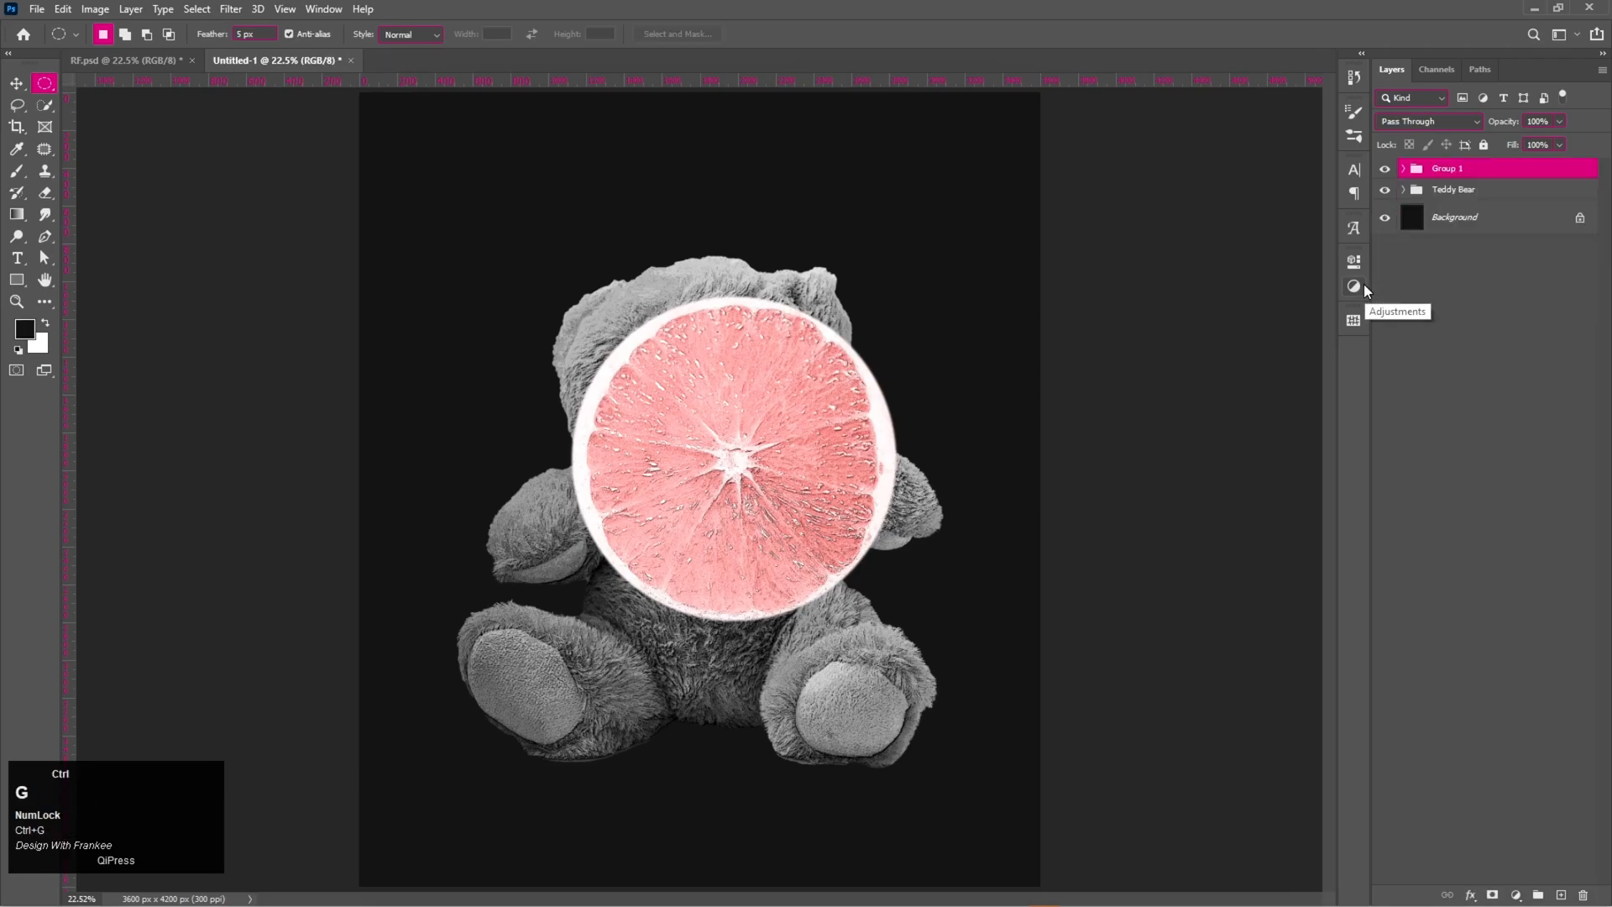
double_click(1446, 168)
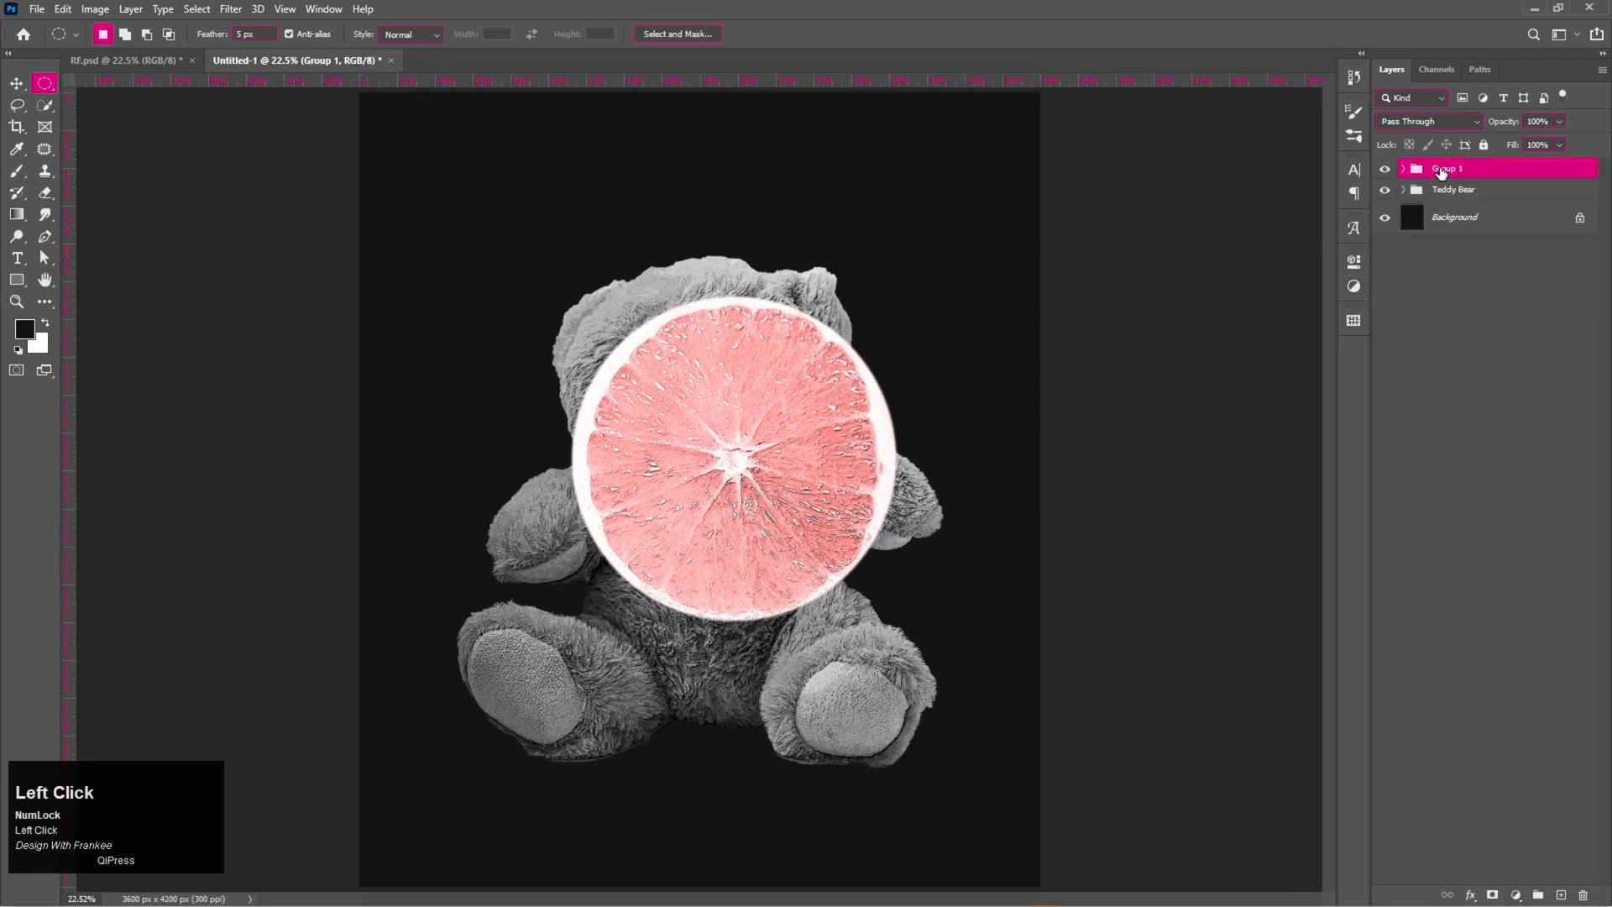
type("Eyes")
key("Return")
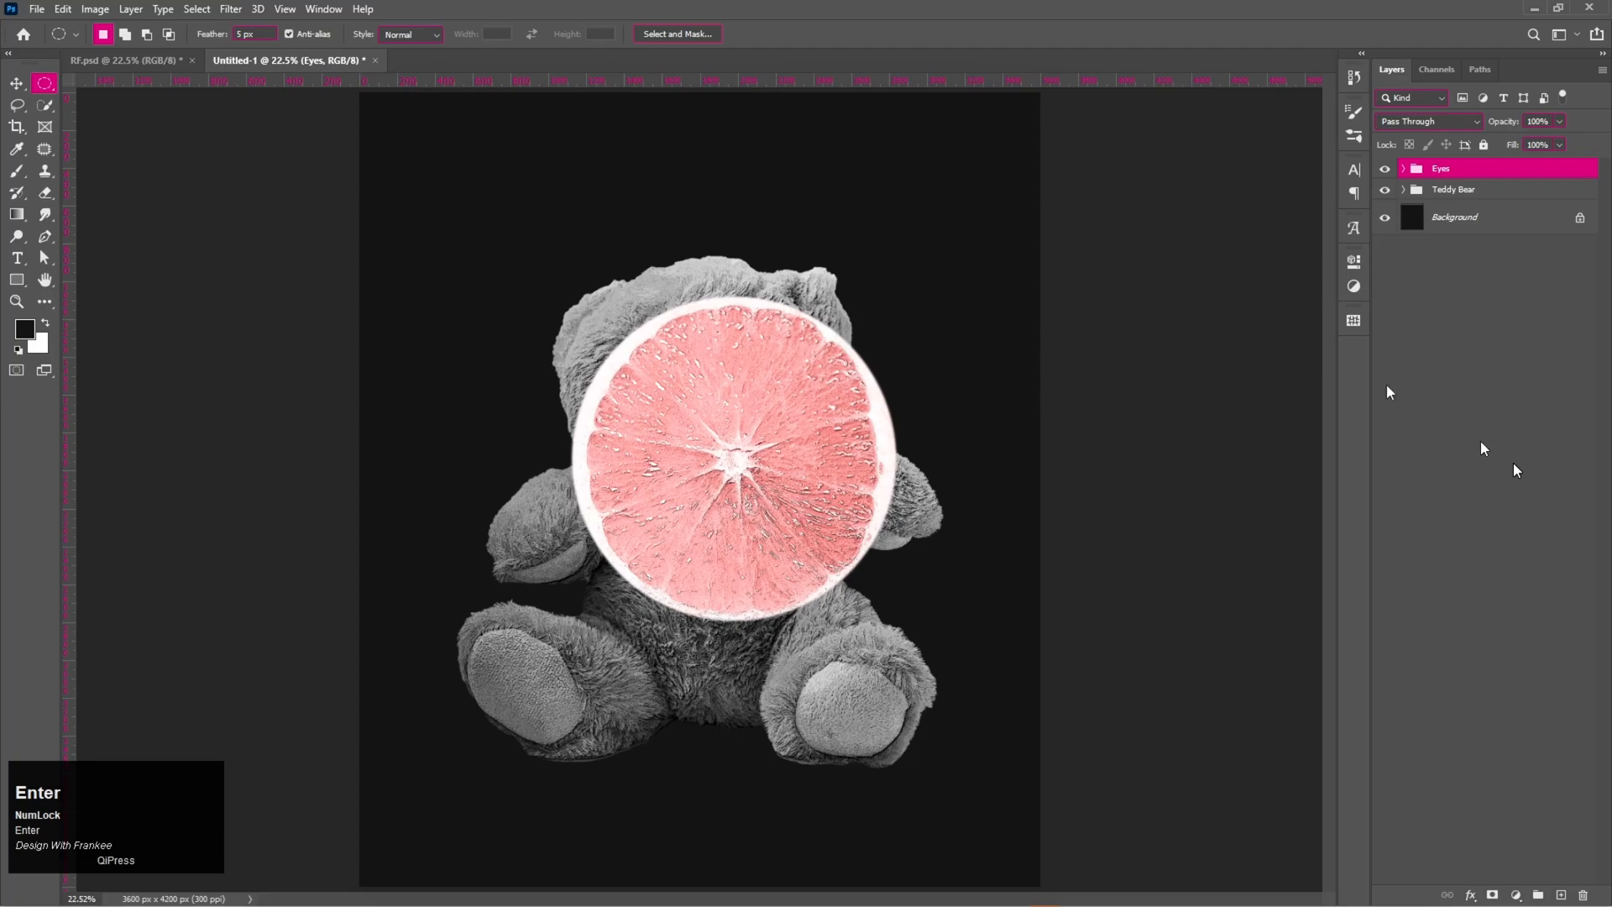
Scale down the Eyes group and move the slice over the bear's eye beside the nose.
key("ctrl+t")
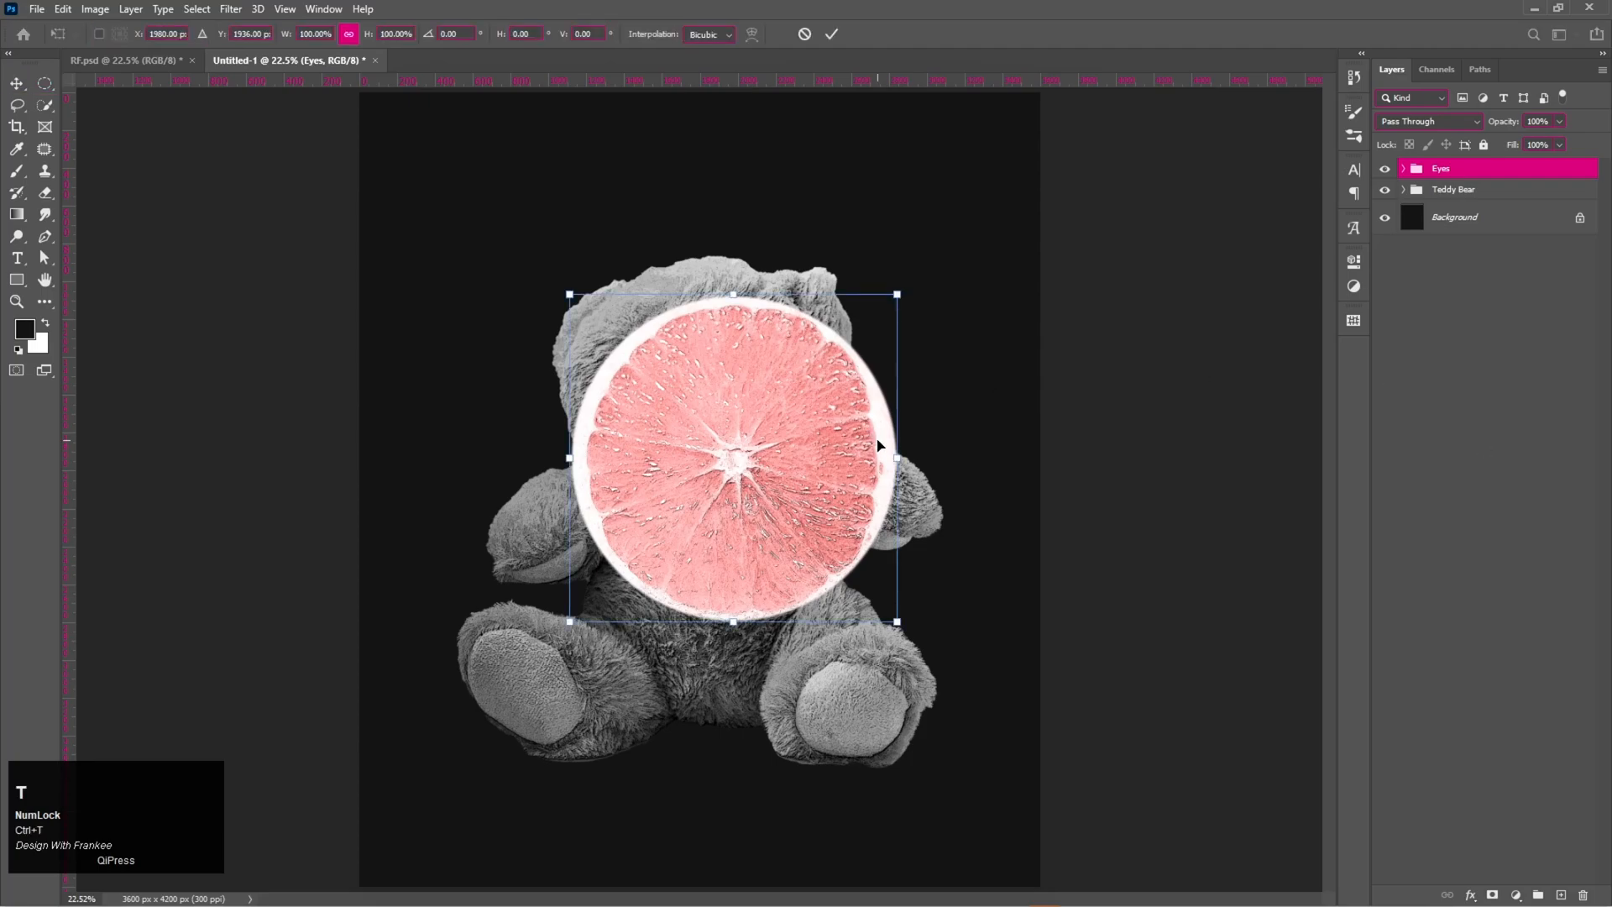
left_click_drag(898, 625, 785, 510)
double_click(749, 484)
scroll(749, 485, "up", 3)
scroll(748, 482, "up", 2)
left_click_drag(718, 378, 537, 420)
Shrink the slice further to fit the eye and place a duplicate of the Eyes group over the bear's other eye.
key("ctrl+alt+t")
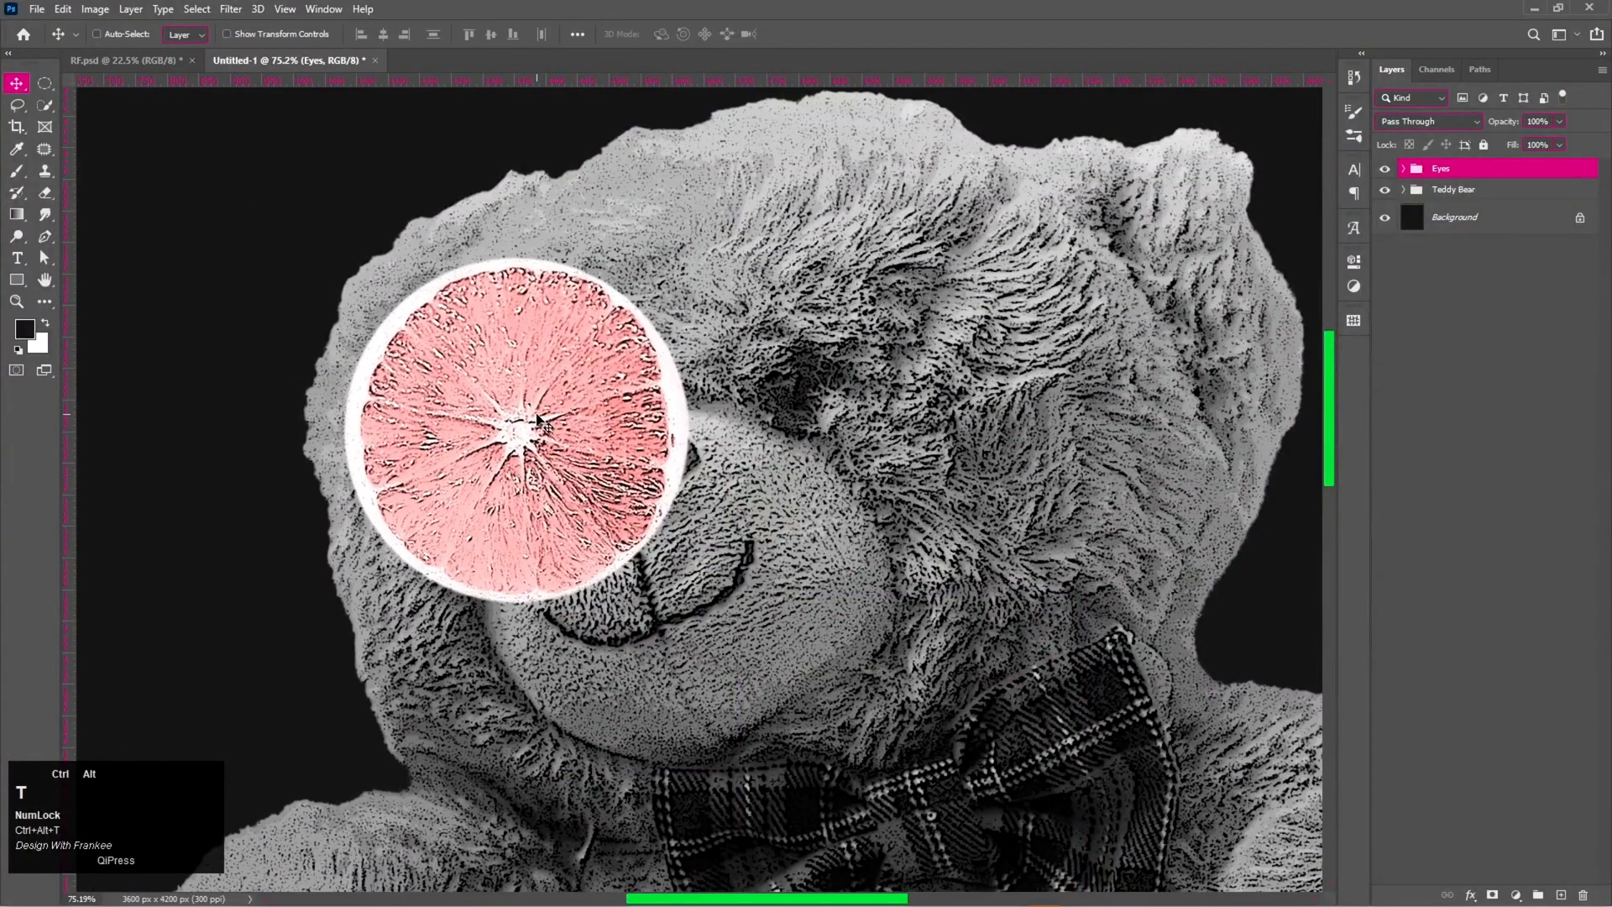
left_click_drag(697, 593, 652, 547)
left_click_drag(652, 550, 629, 545)
left_click_drag(538, 474, 833, 410)
key("Return")
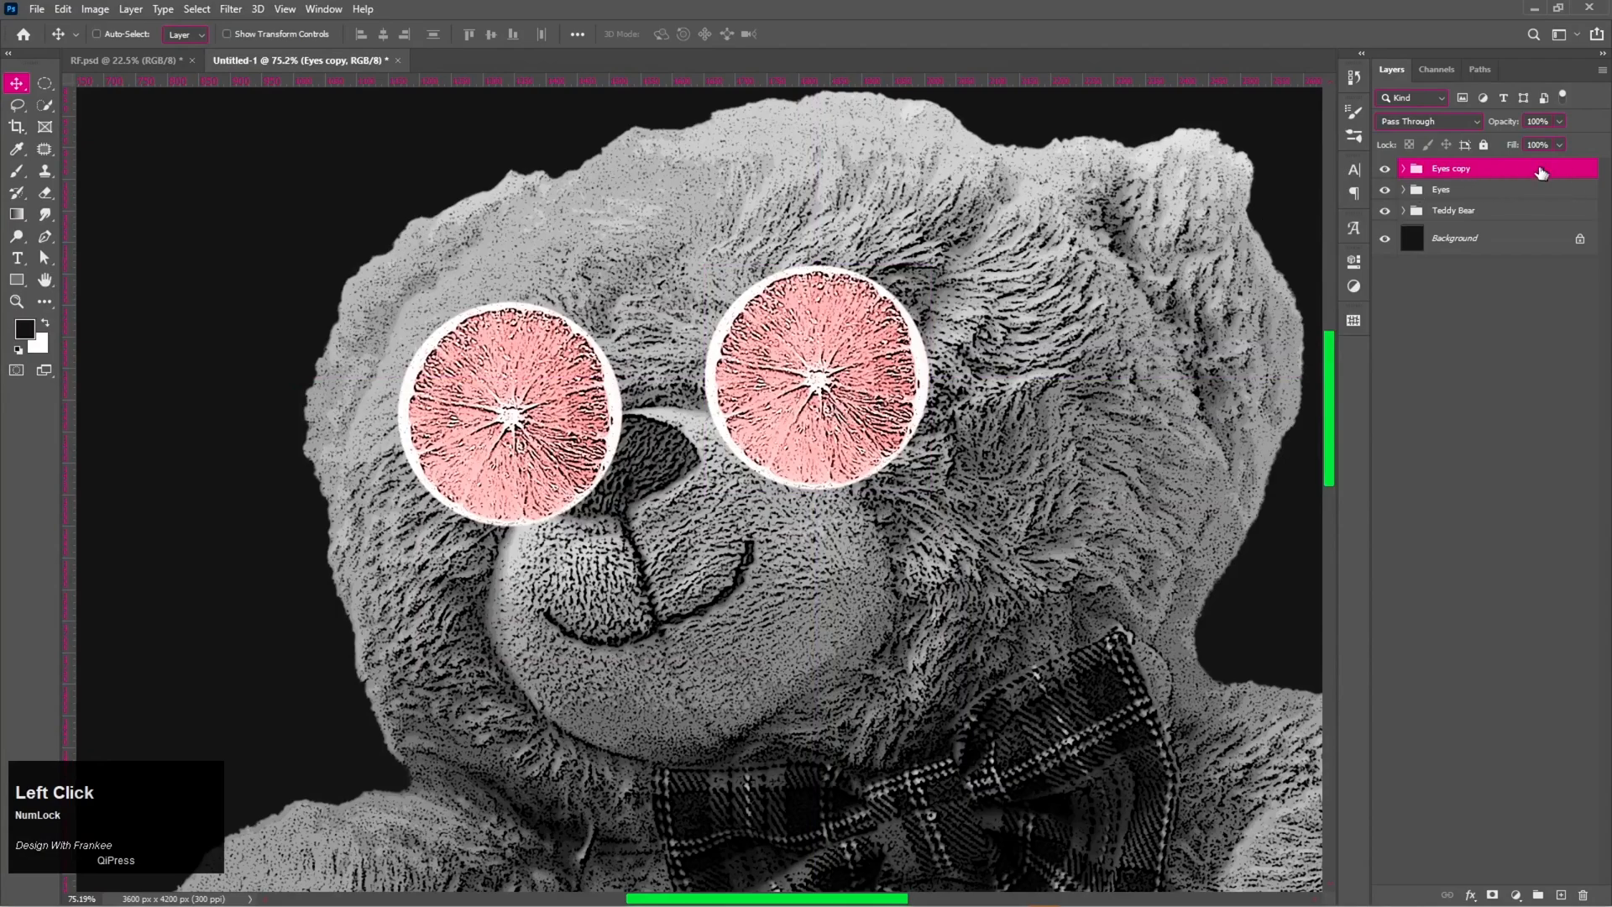
Reduce the Eyes copy group's Fill to 39% and add a layer mask to it.
left_click(1562, 149)
left_click_drag(1561, 162, 1506, 167)
left_click(1489, 174)
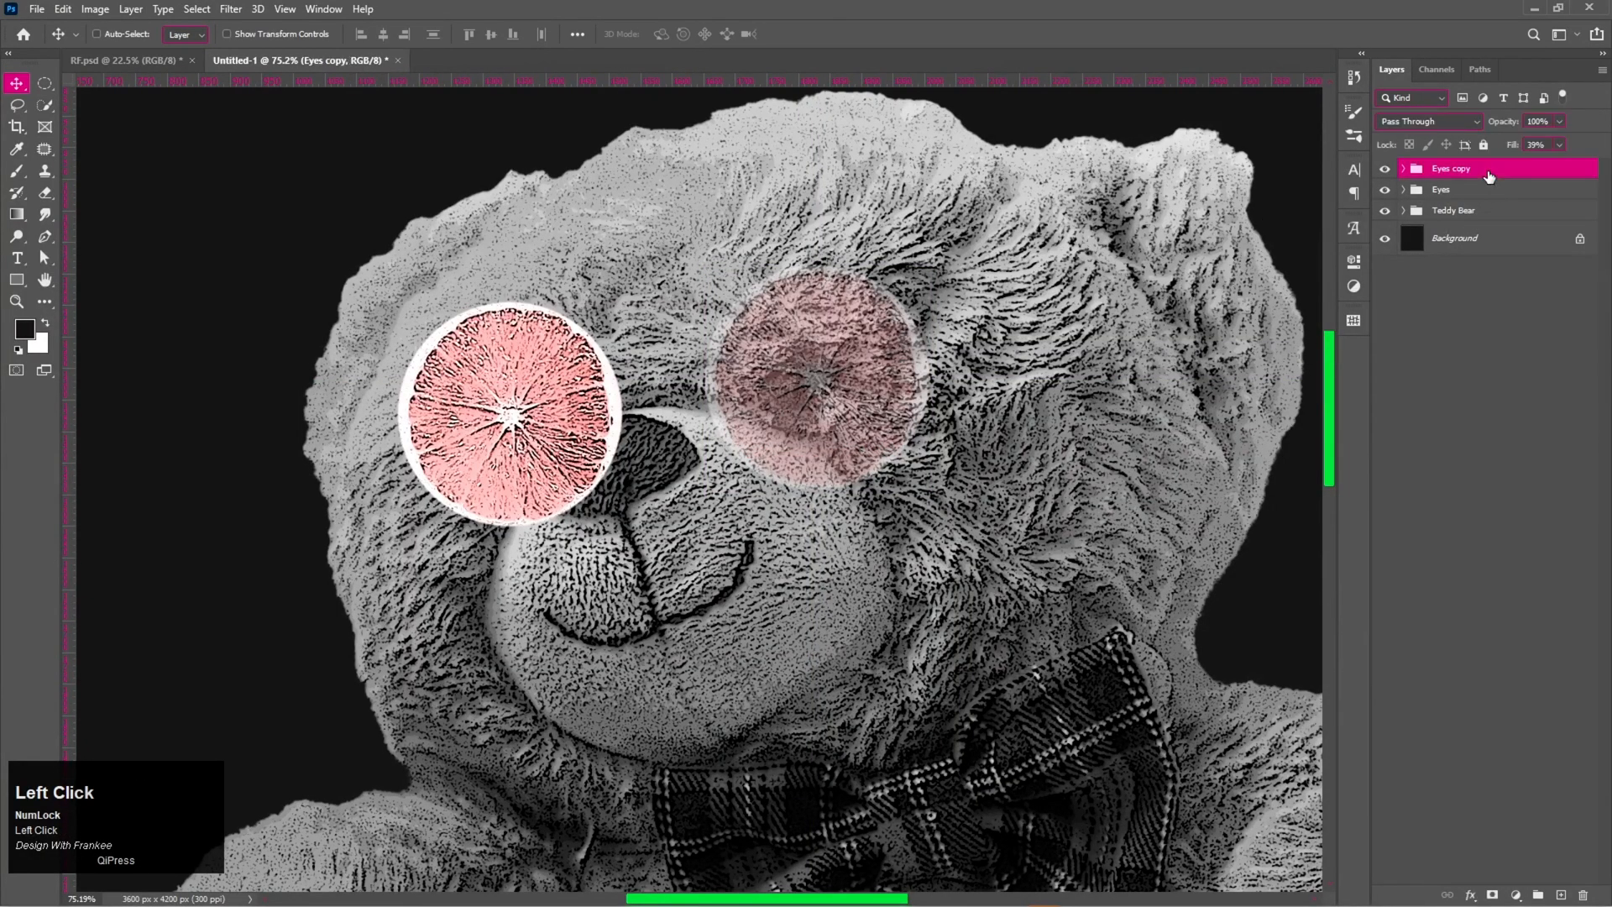
left_click(1491, 892)
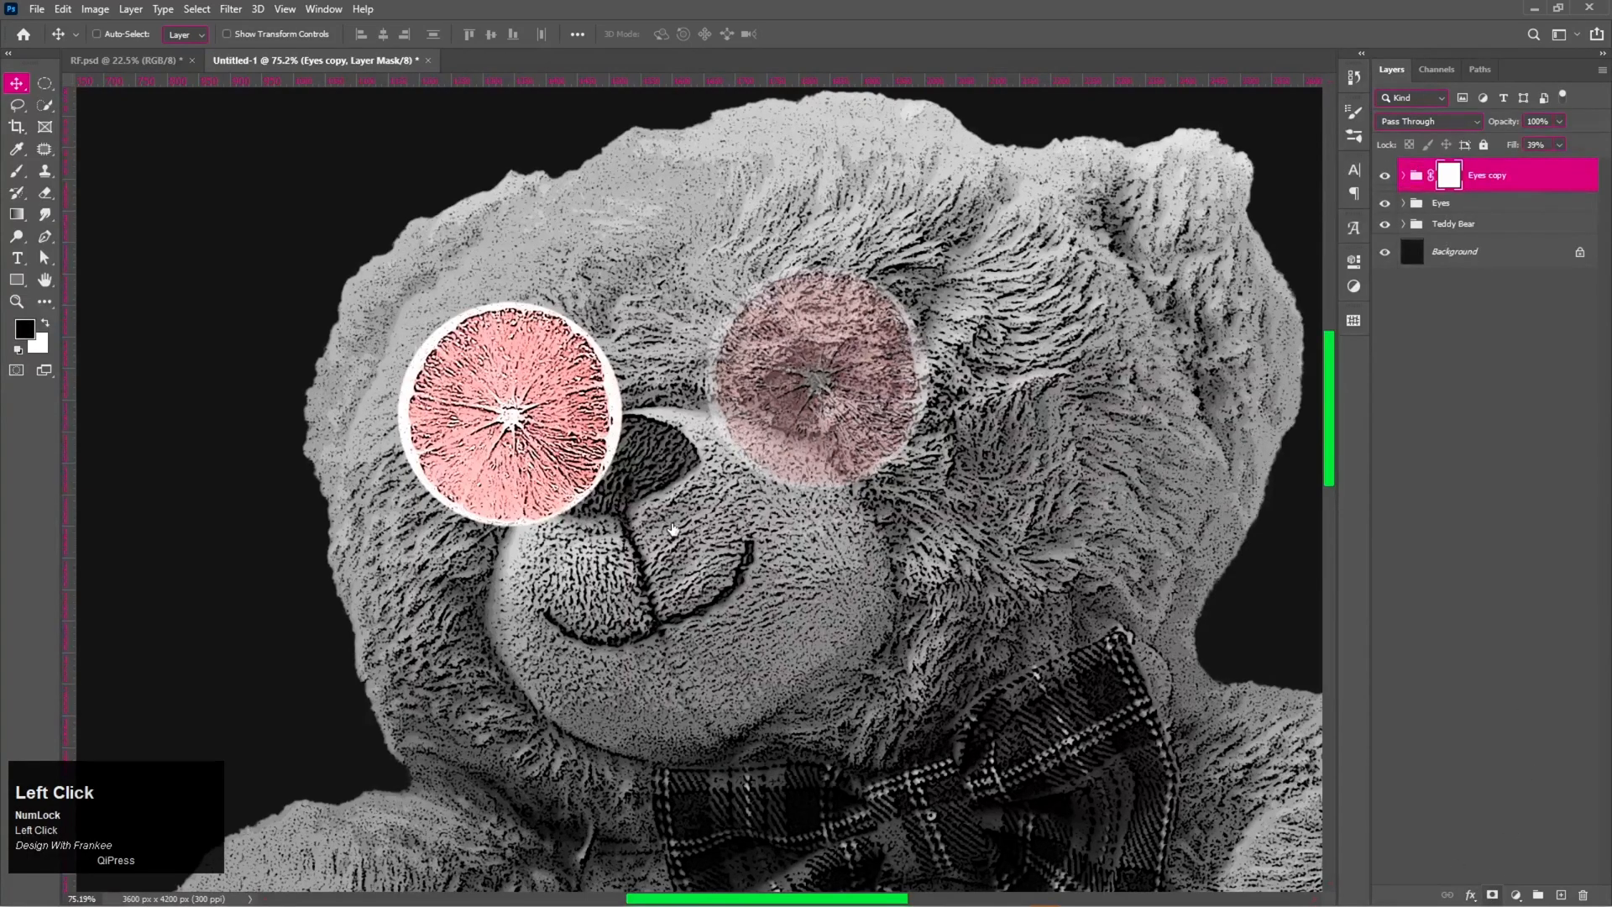
Activate the Brush tool and choose a small round brush for painting on the Eyes copy mask.
scroll(793, 497, "up", 2)
scroll(793, 497, "up", 3)
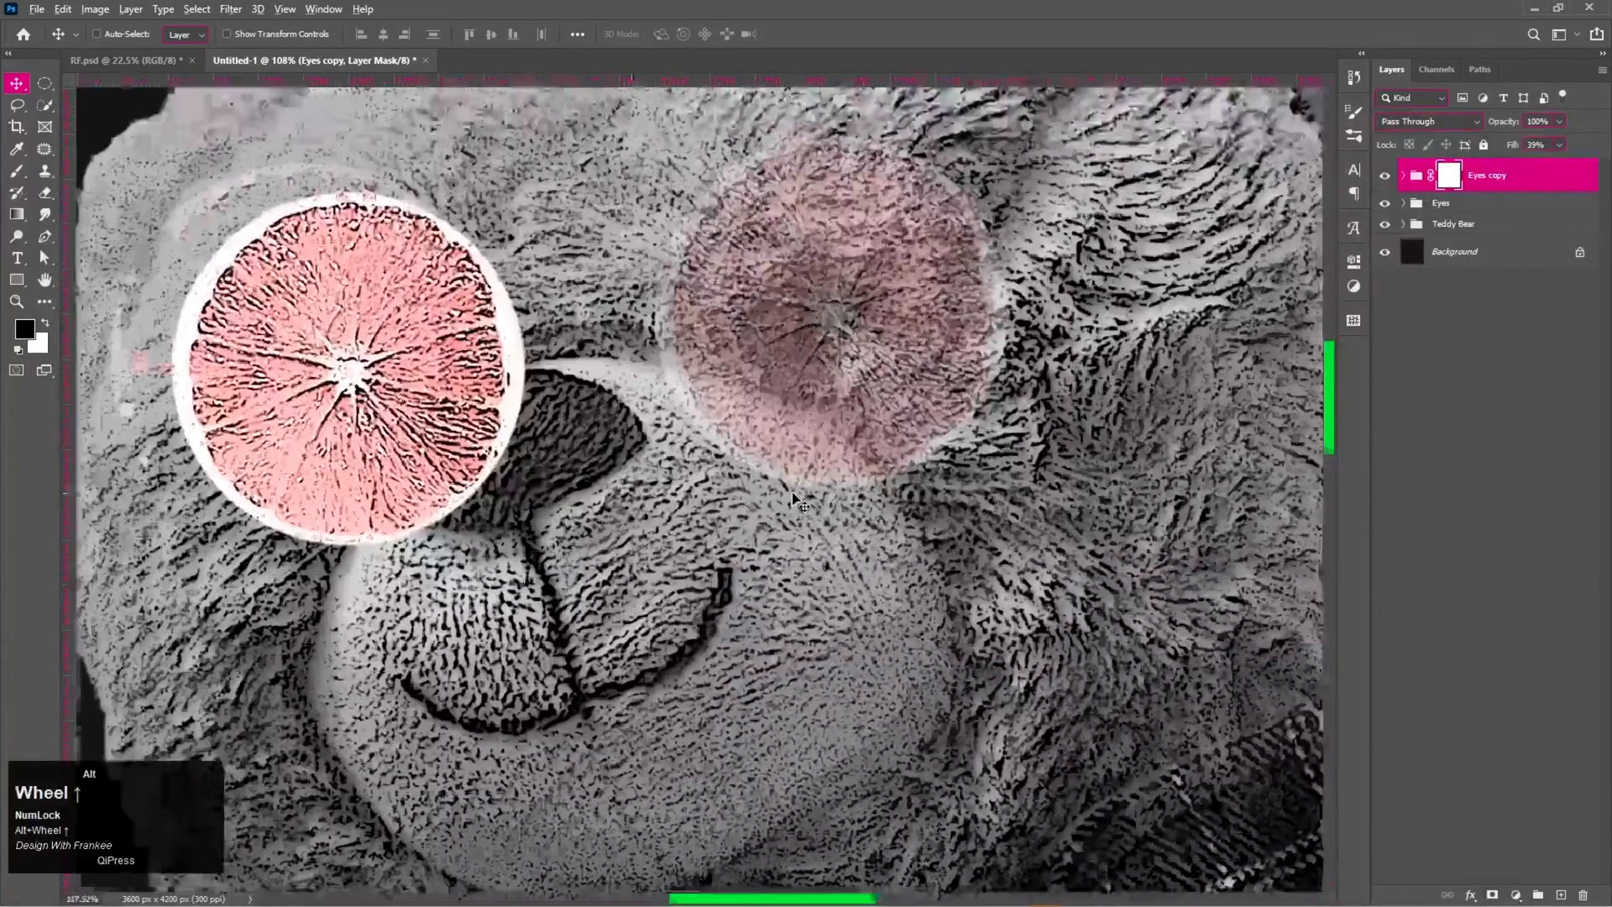
left_click_drag(798, 468, 801, 511)
key("b")
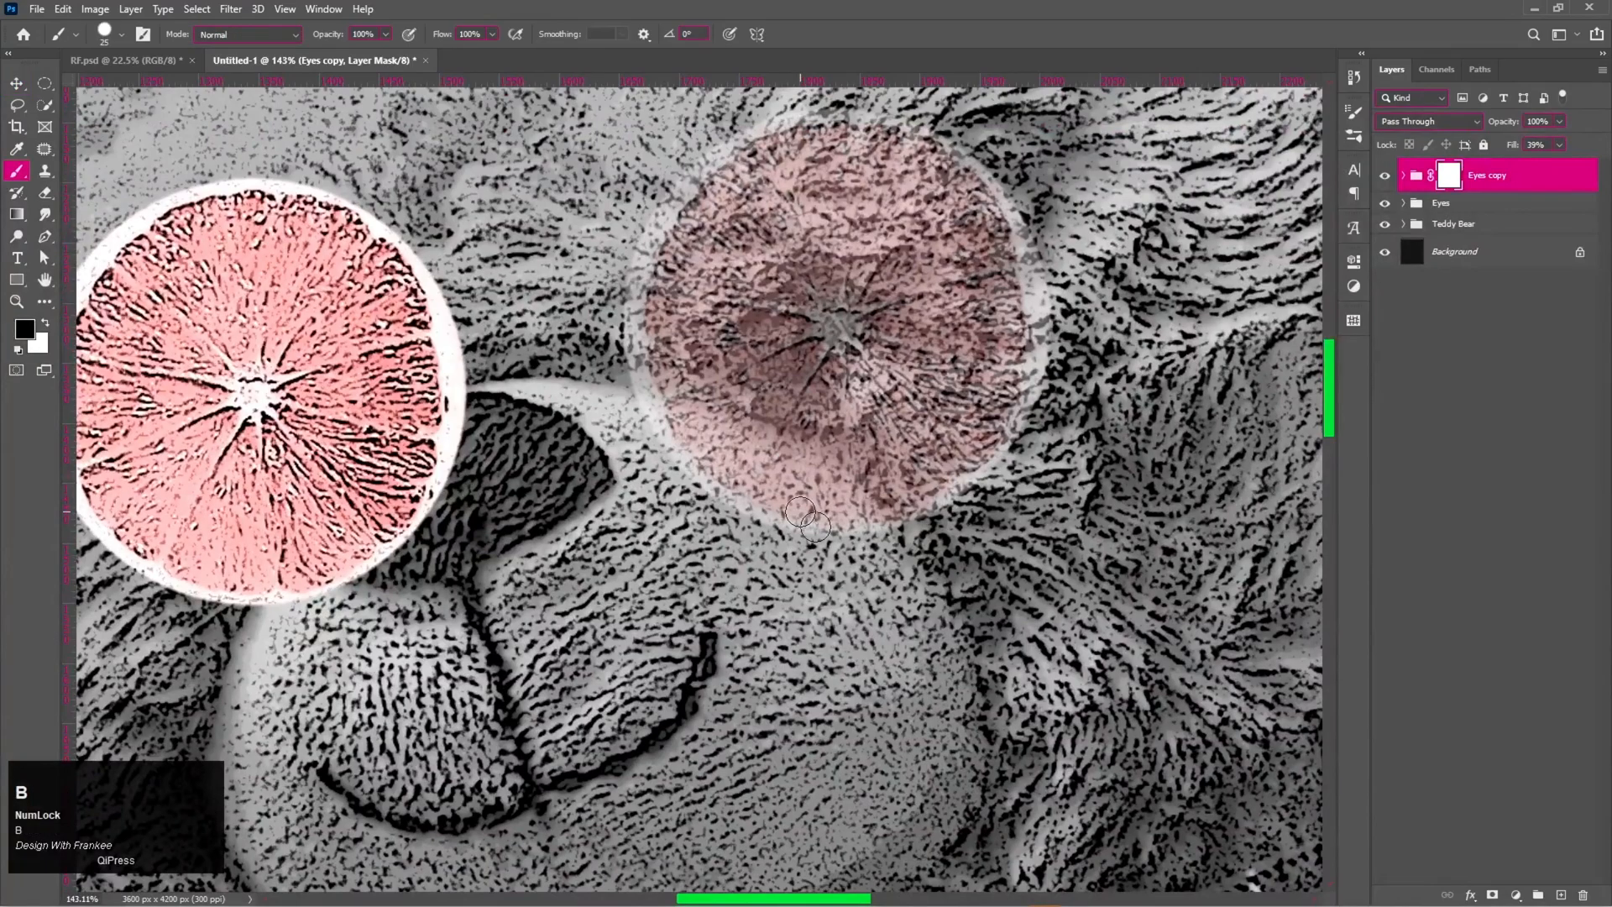
right_click(801, 504)
left_click(1015, 635)
left_click(1015, 634)
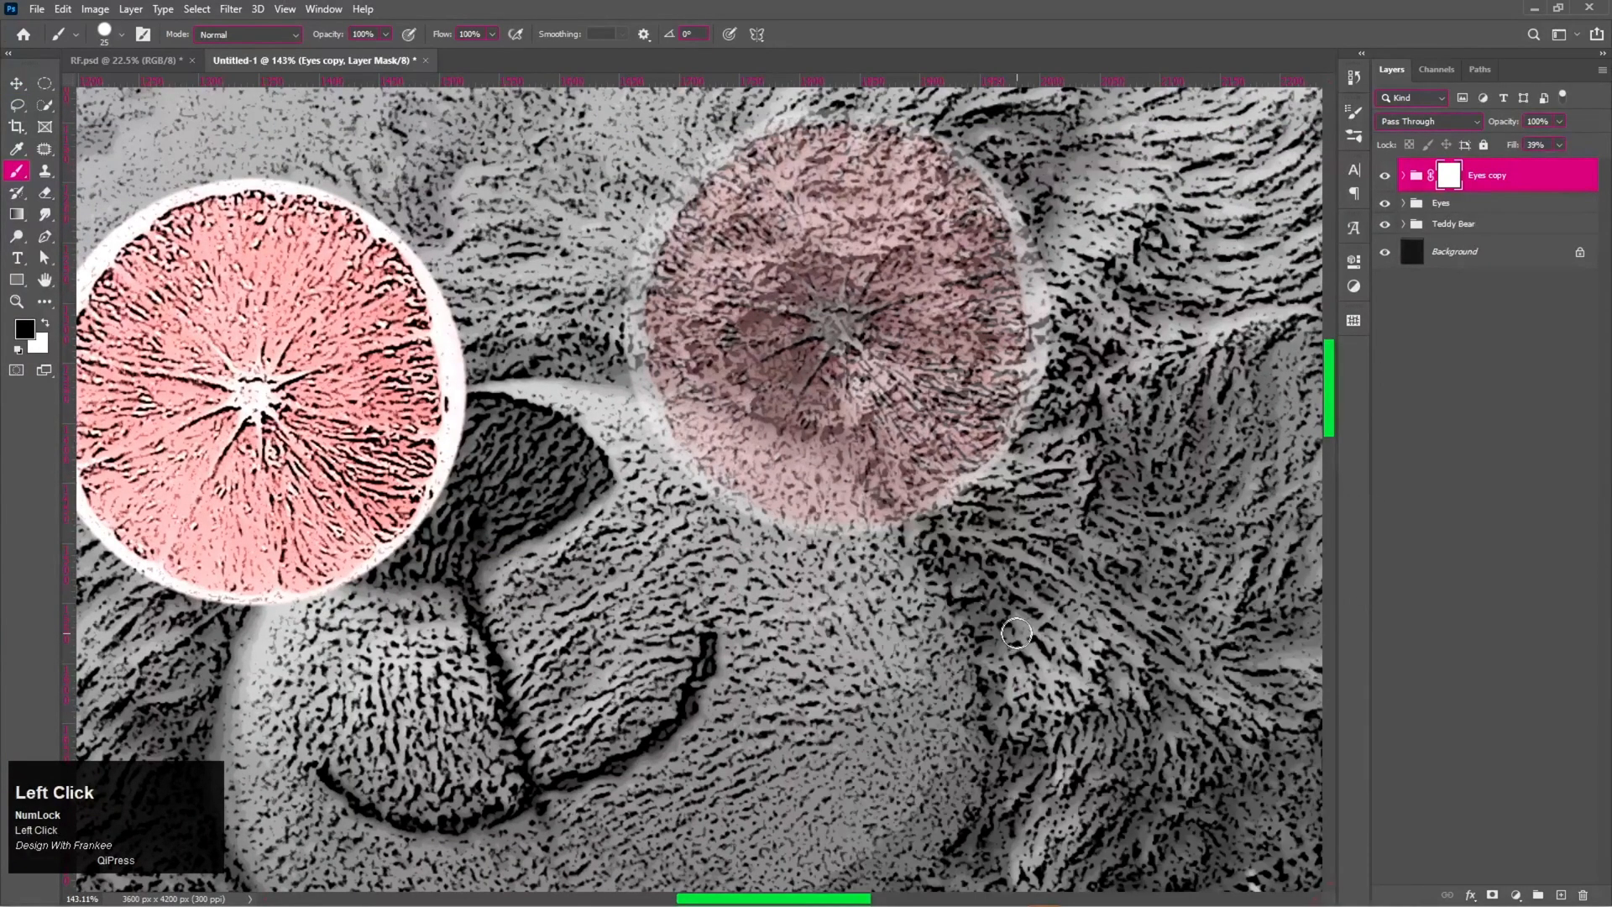
scroll(759, 548, "up", 3)
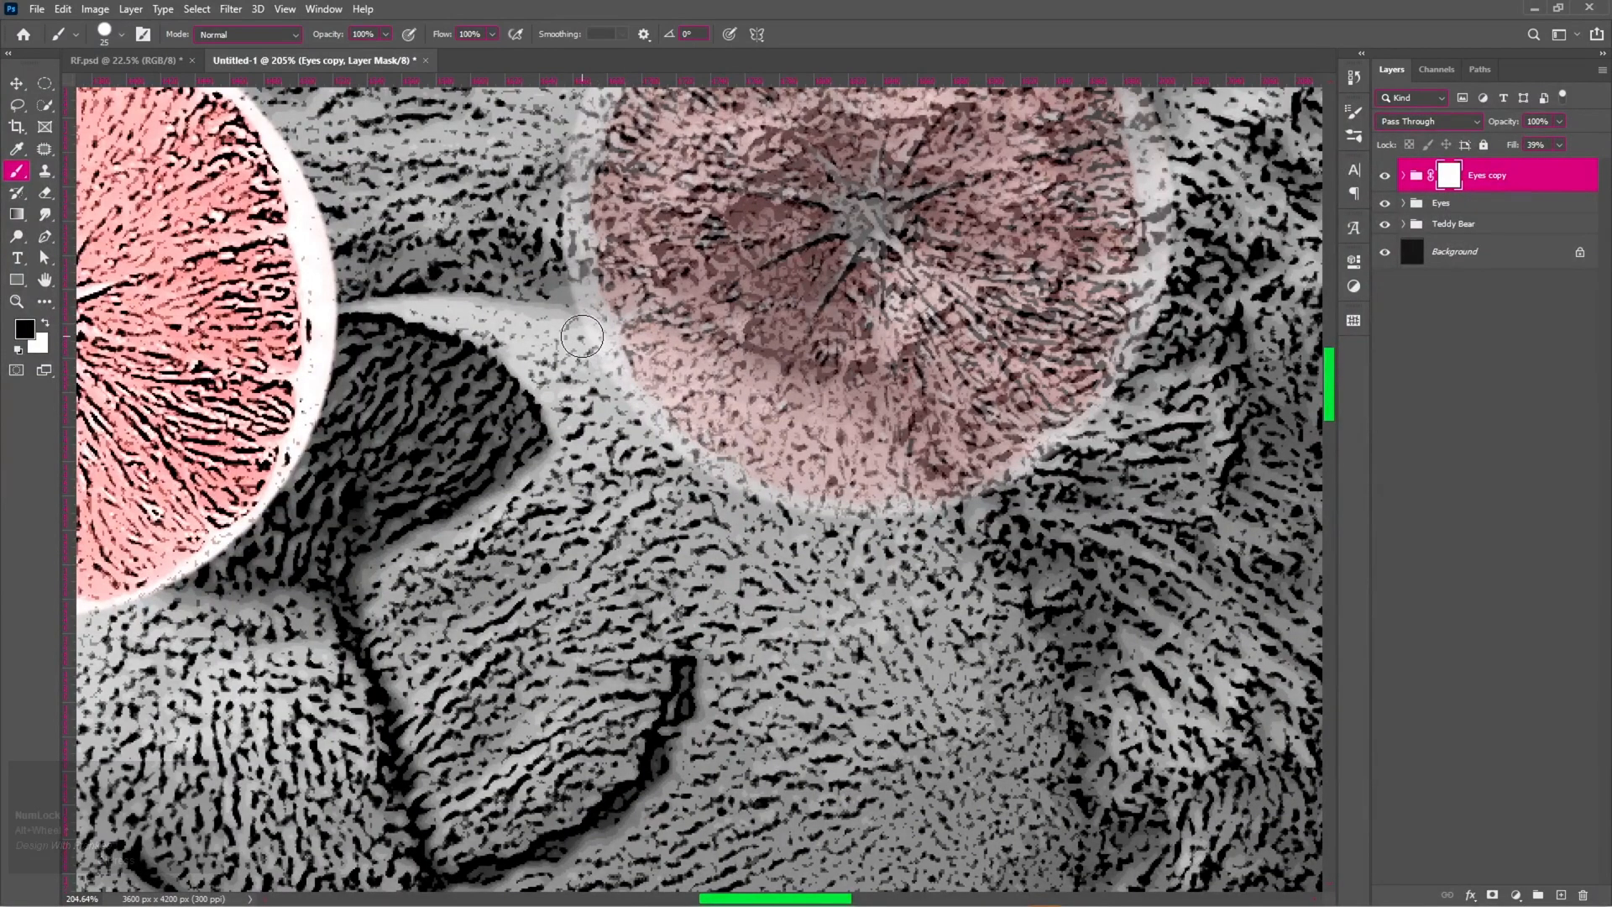
Mask out the part of the duplicate slice overlapping the bear's snout by filling elliptical selections with black.
left_click(44, 88)
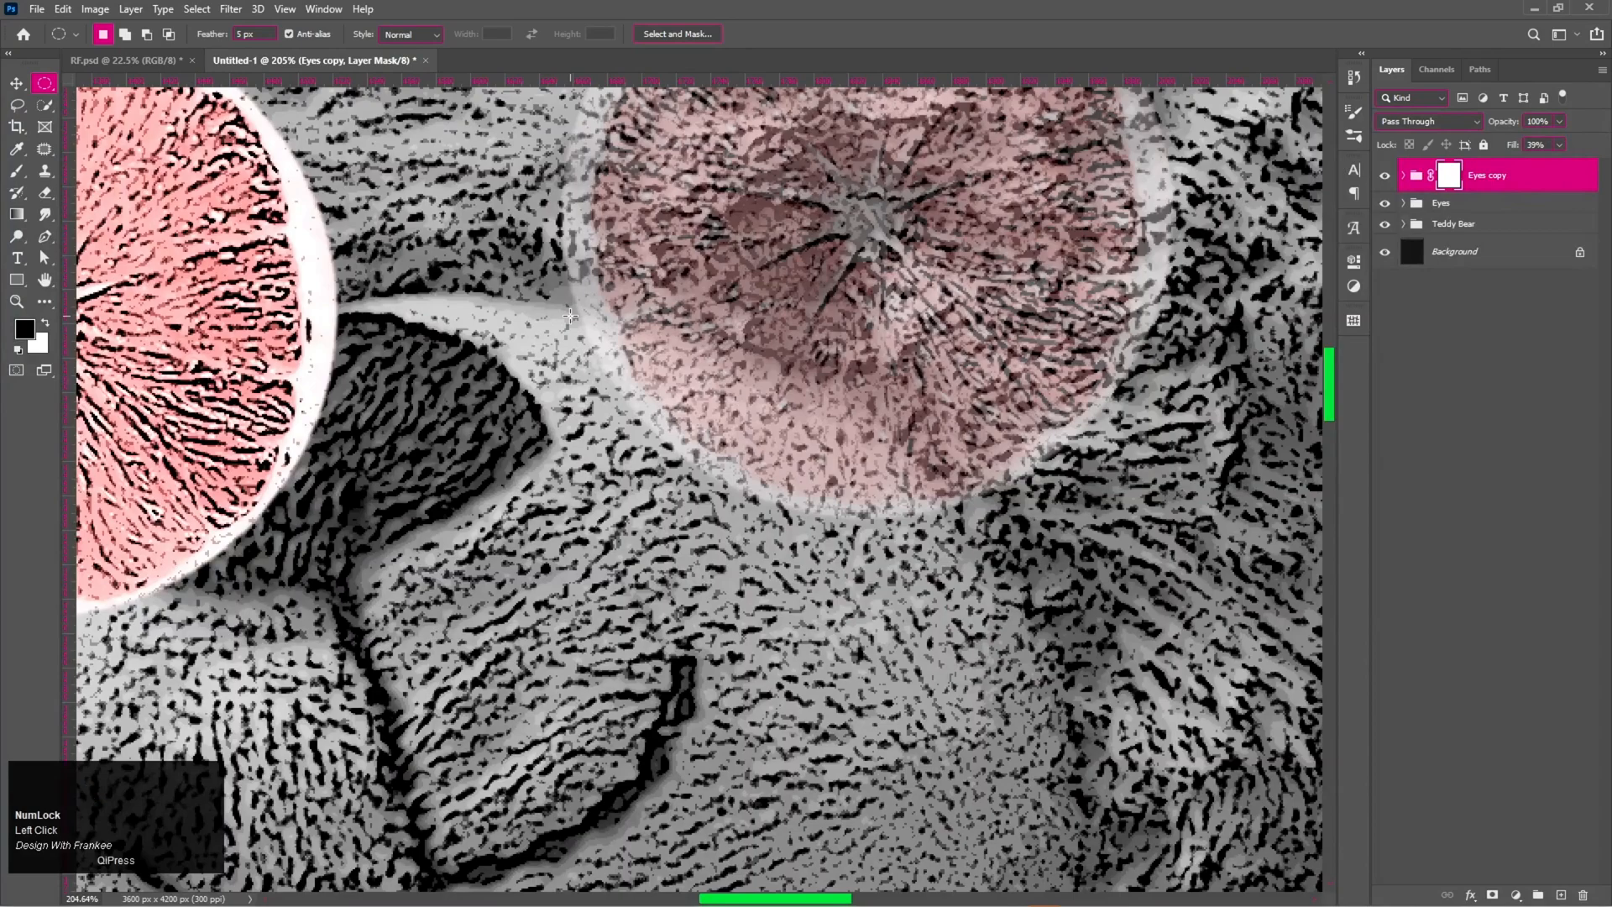
left_click_drag(570, 315, 961, 614)
left_click_drag(831, 491, 772, 522)
key("alt+BackSpace")
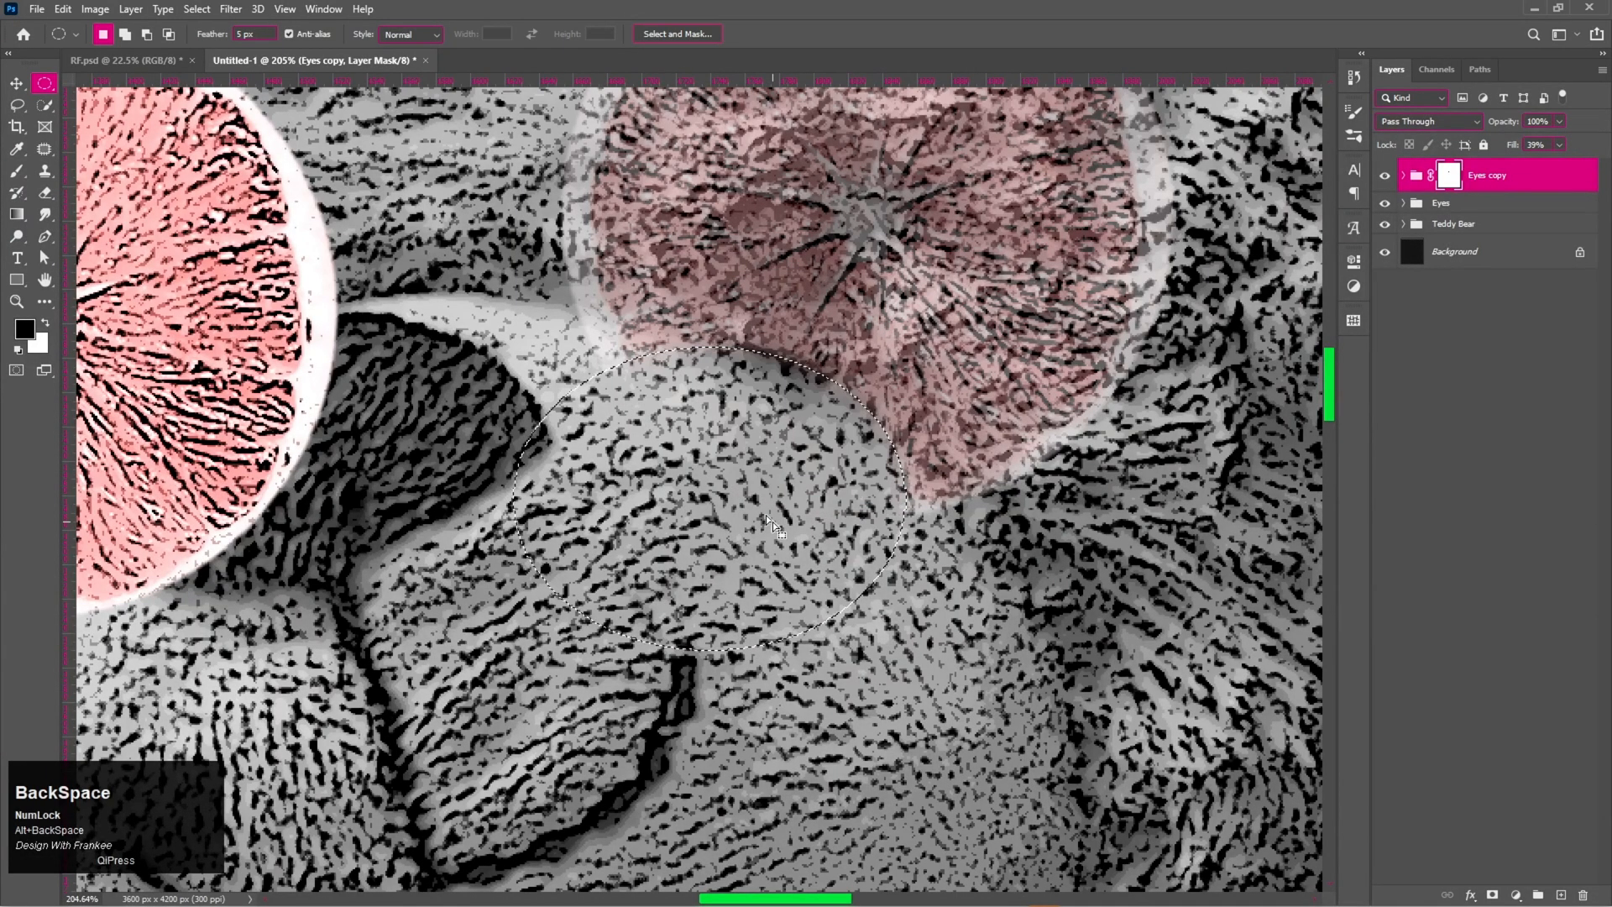
left_click_drag(564, 326, 657, 397)
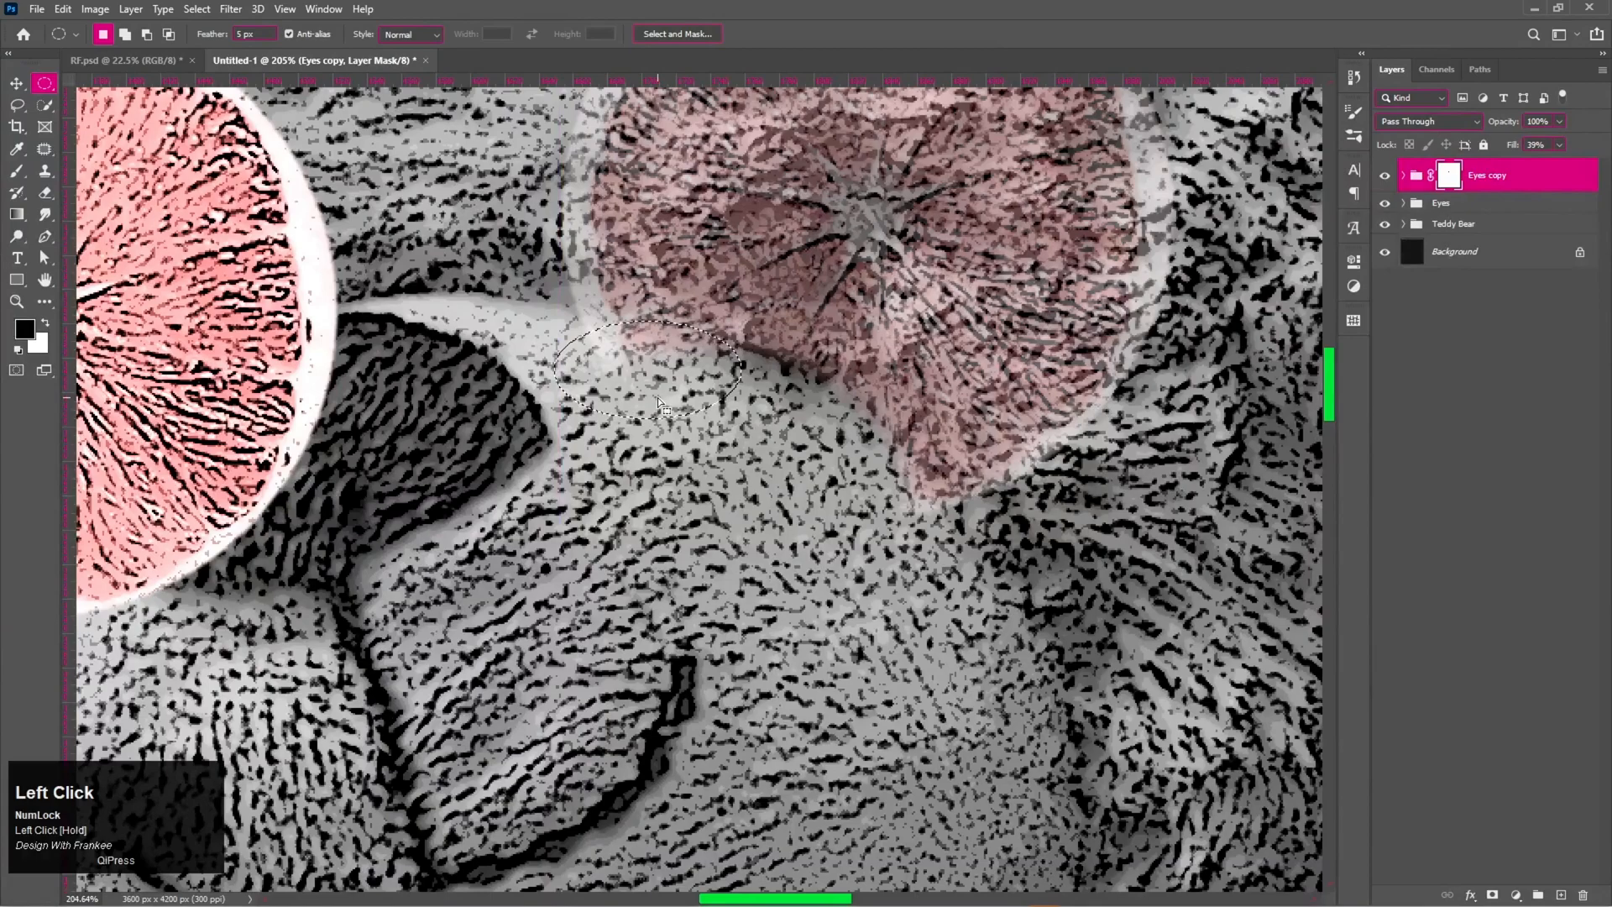
key("alt+BackSpace")
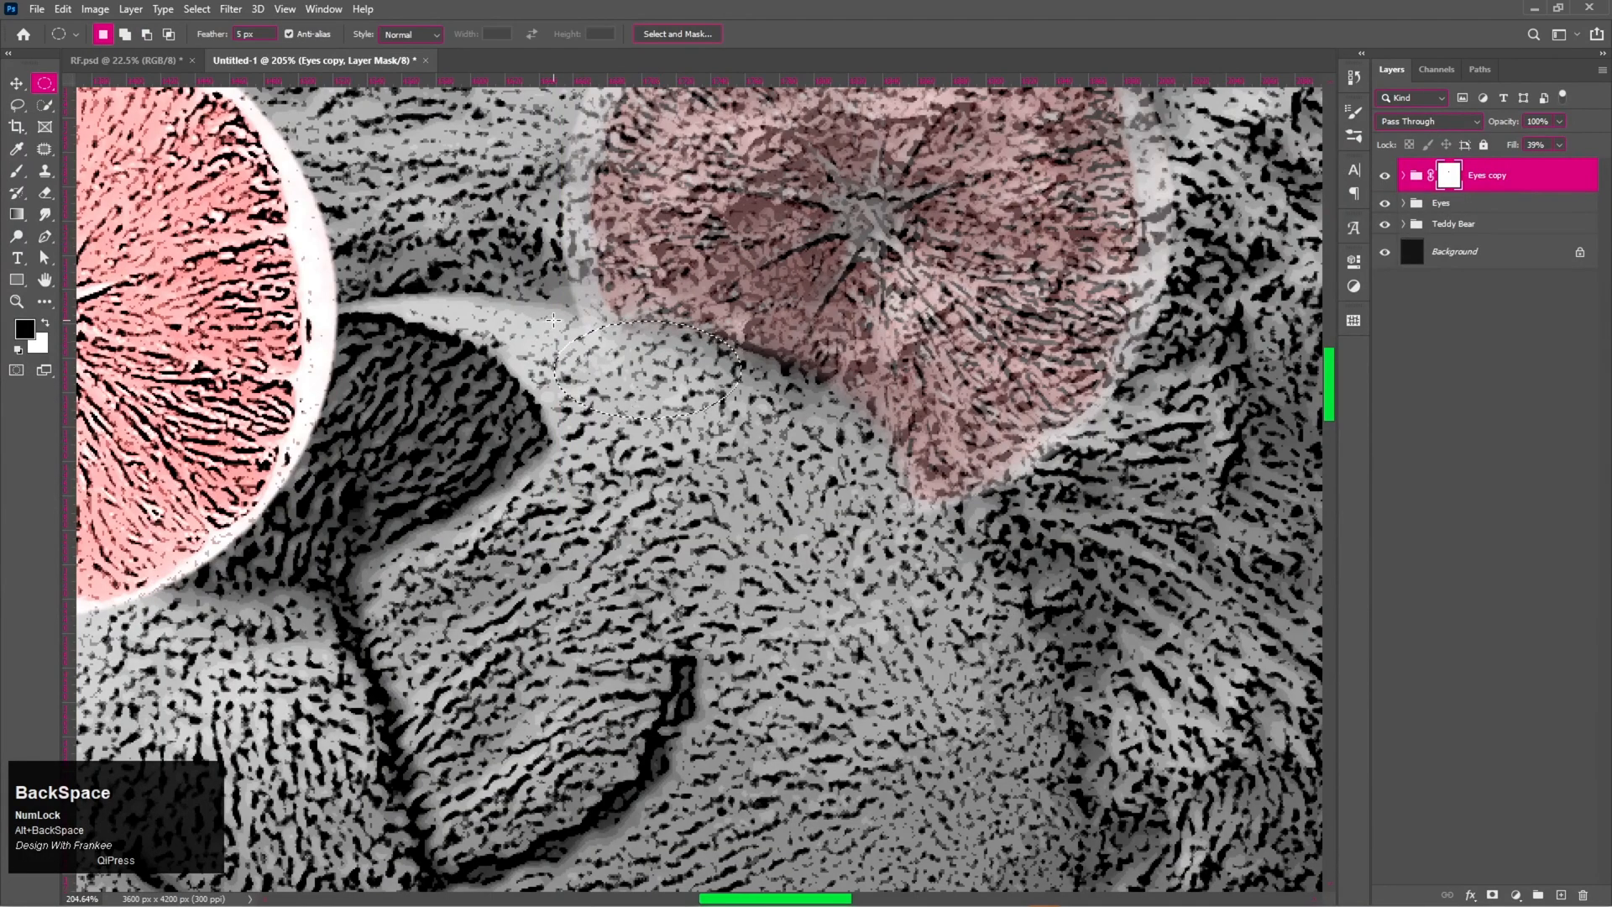
left_click_drag(561, 320, 687, 367)
key("alt+BackSpace")
Deselect and paint black on the Eyes copy mask along the snout's edge to clean up the overlap.
key("b")
key("ctrl+d")
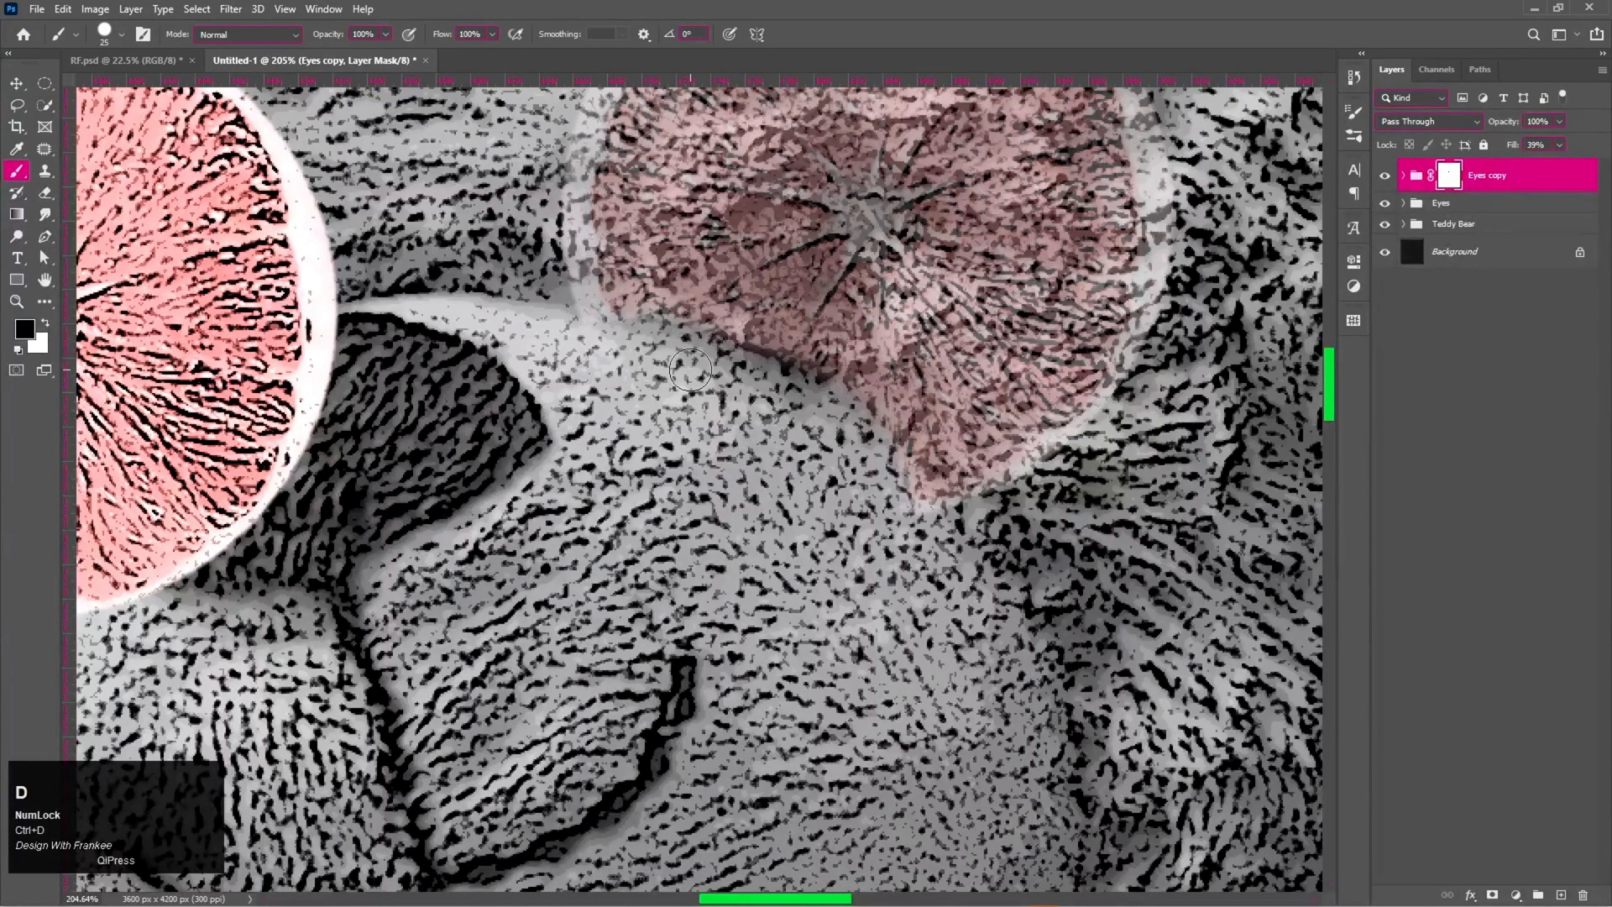
mouse_move(576, 336)
left_mouse_down()
mouse_move(762, 386)
mouse_move(892, 475)
mouse_move(930, 536)
mouse_move(888, 457)
mouse_move(785, 391)
mouse_move(555, 338)
mouse_move(719, 363)
mouse_move(833, 422)
mouse_move(898, 502)
mouse_move(899, 476)
mouse_move(937, 529)
left_mouse_up()
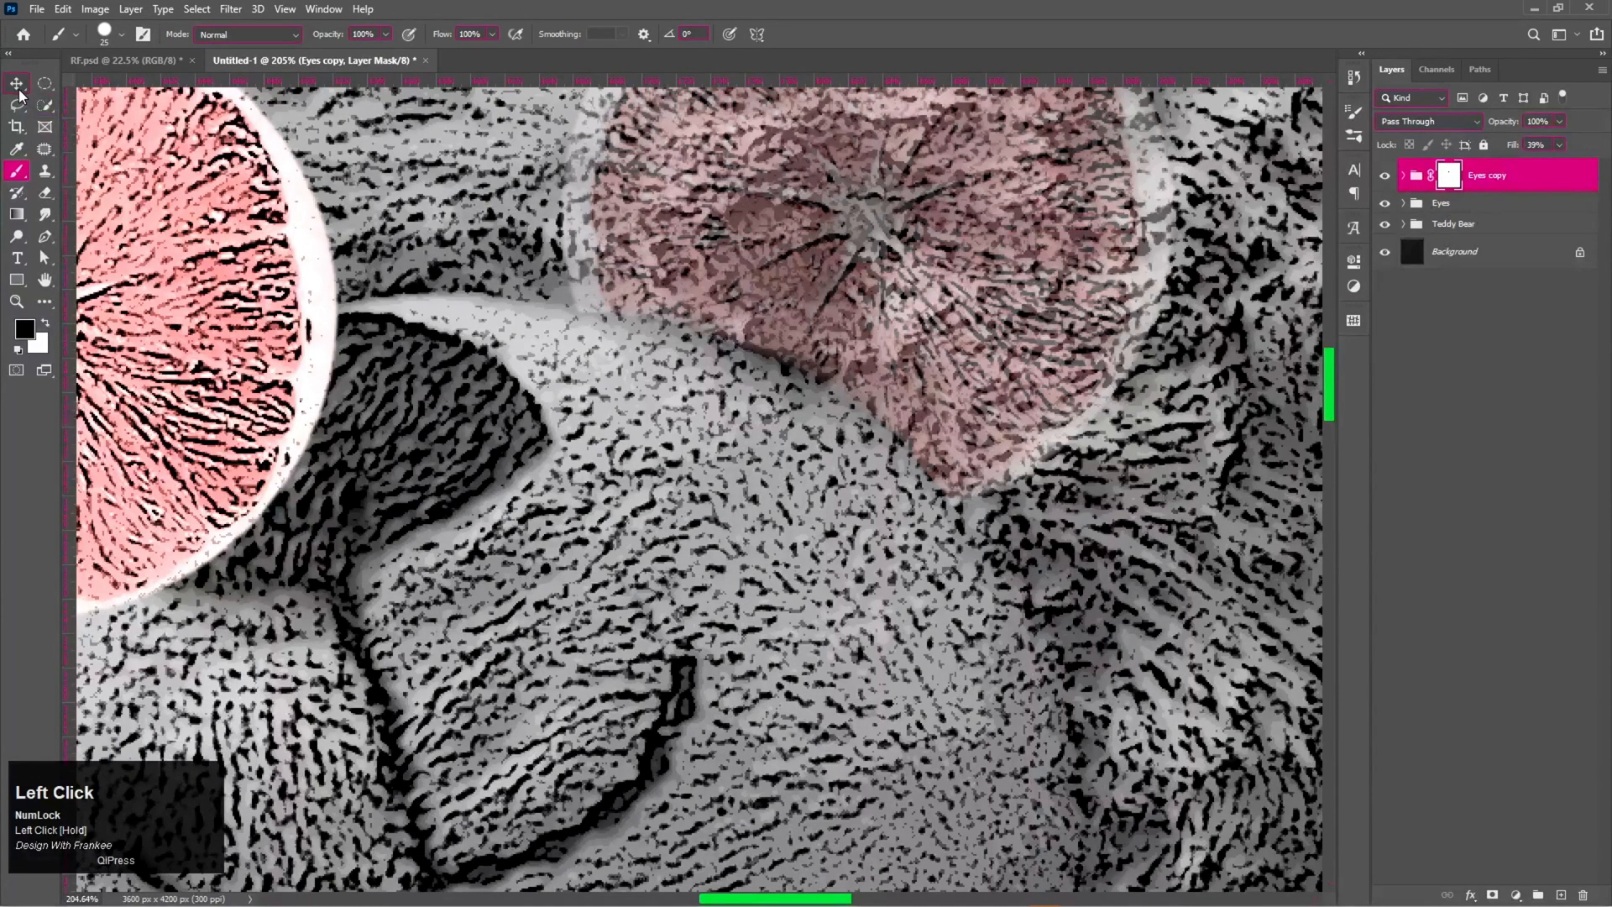
Restore the Eyes copy group's Fill to 100%.
left_click(1561, 146)
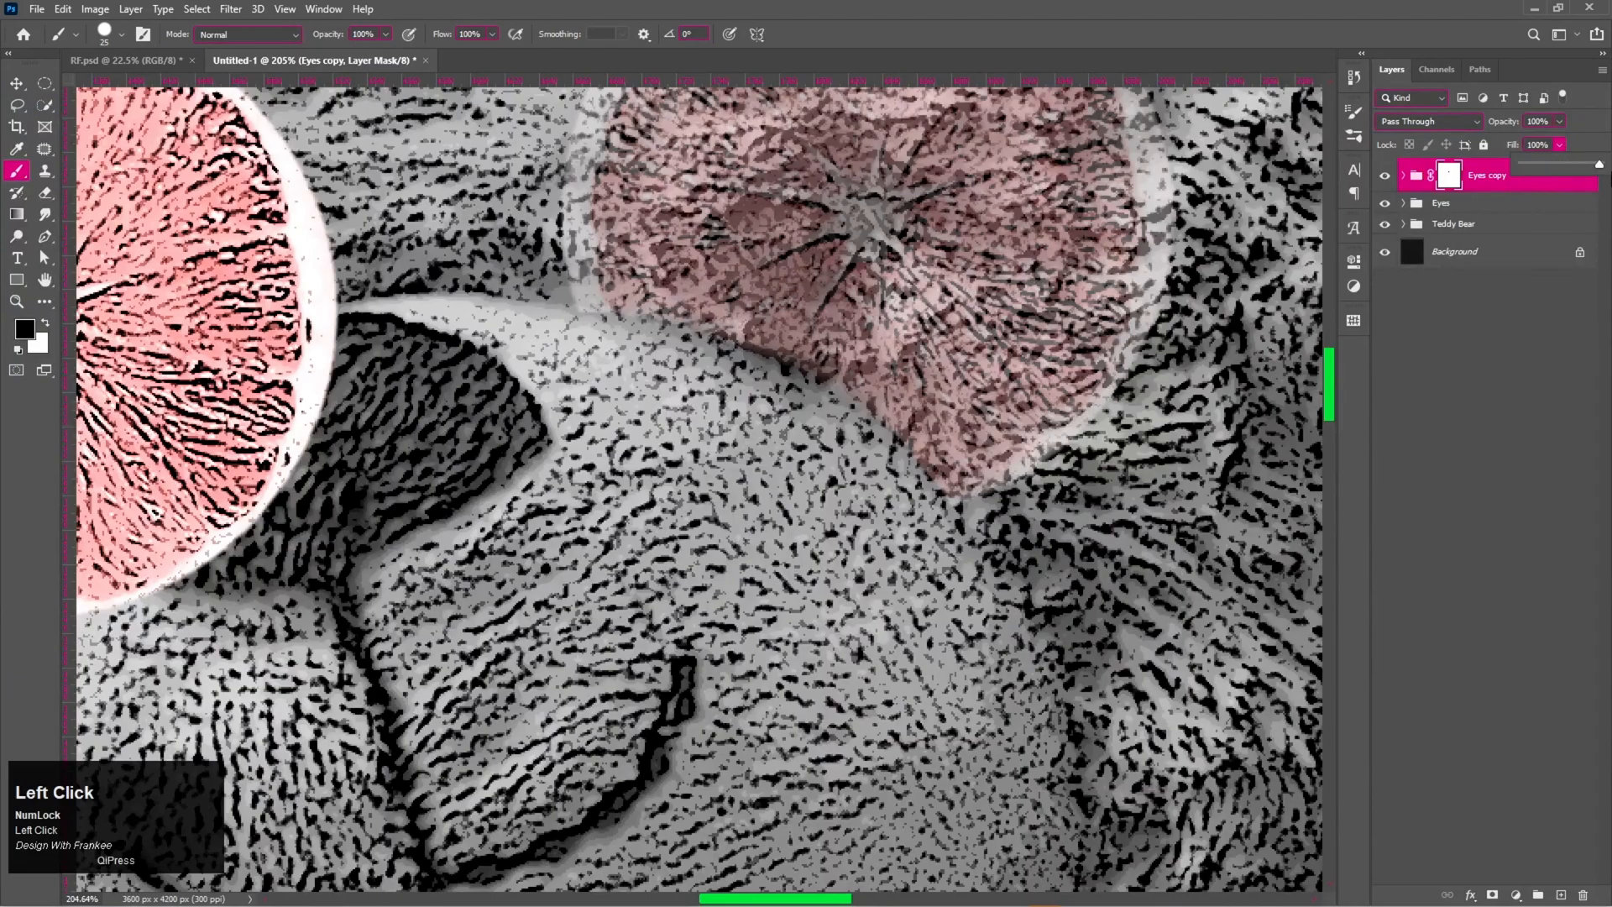
left_click_drag(1567, 163, 1600, 195)
left_click(1518, 385)
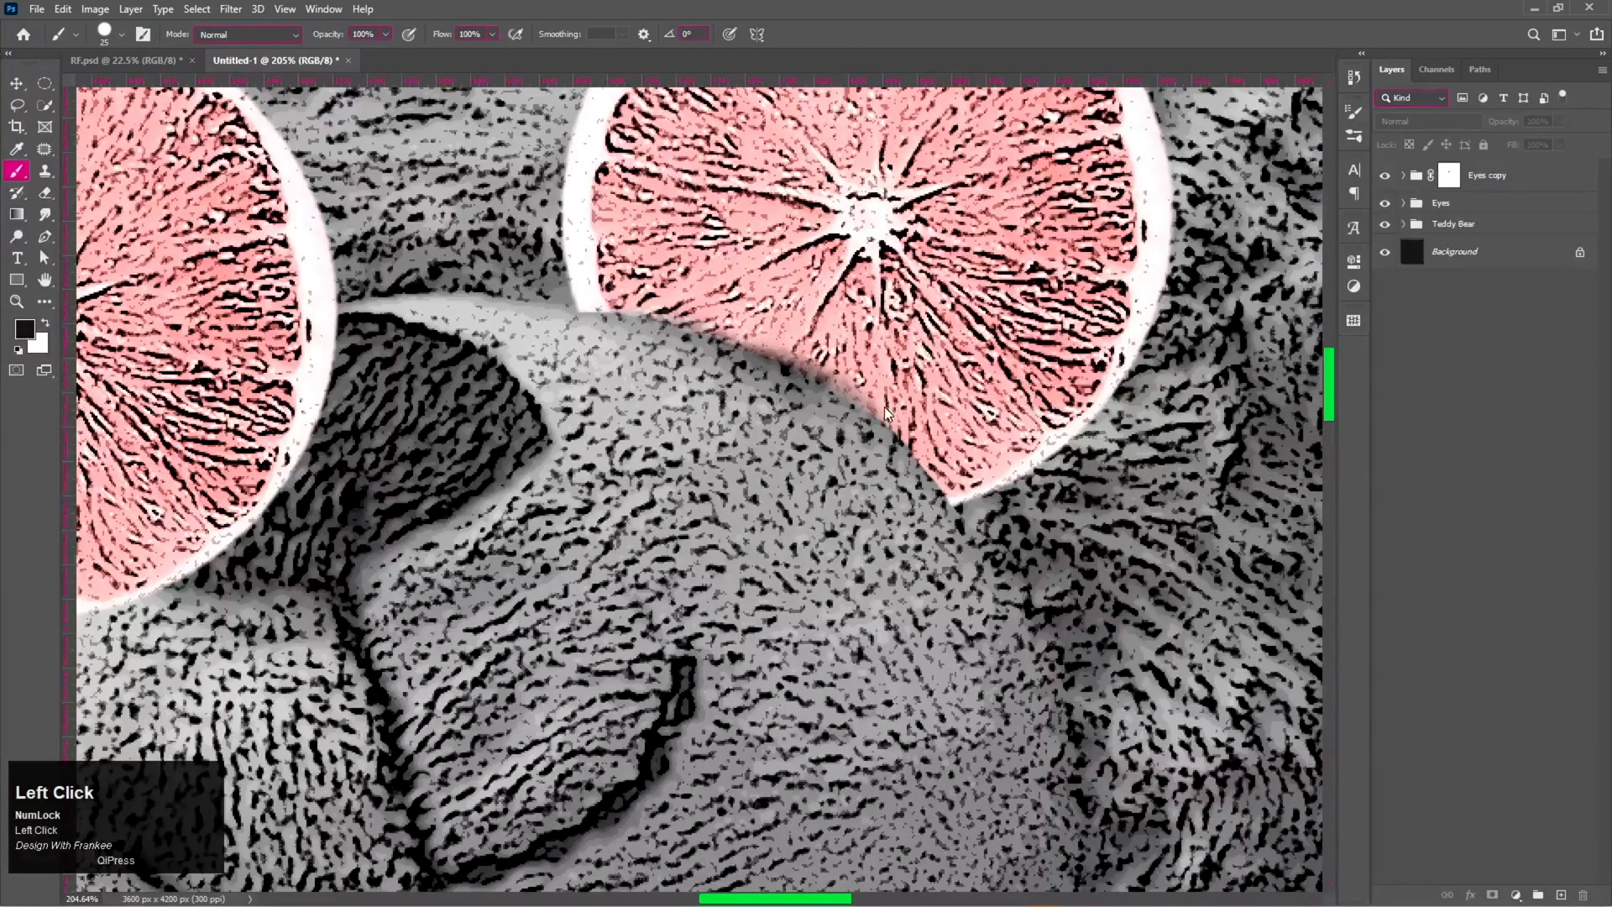
Paint white on the Eyes copy mask to bring back slice areas along the snout's edge.
left_click(1446, 174)
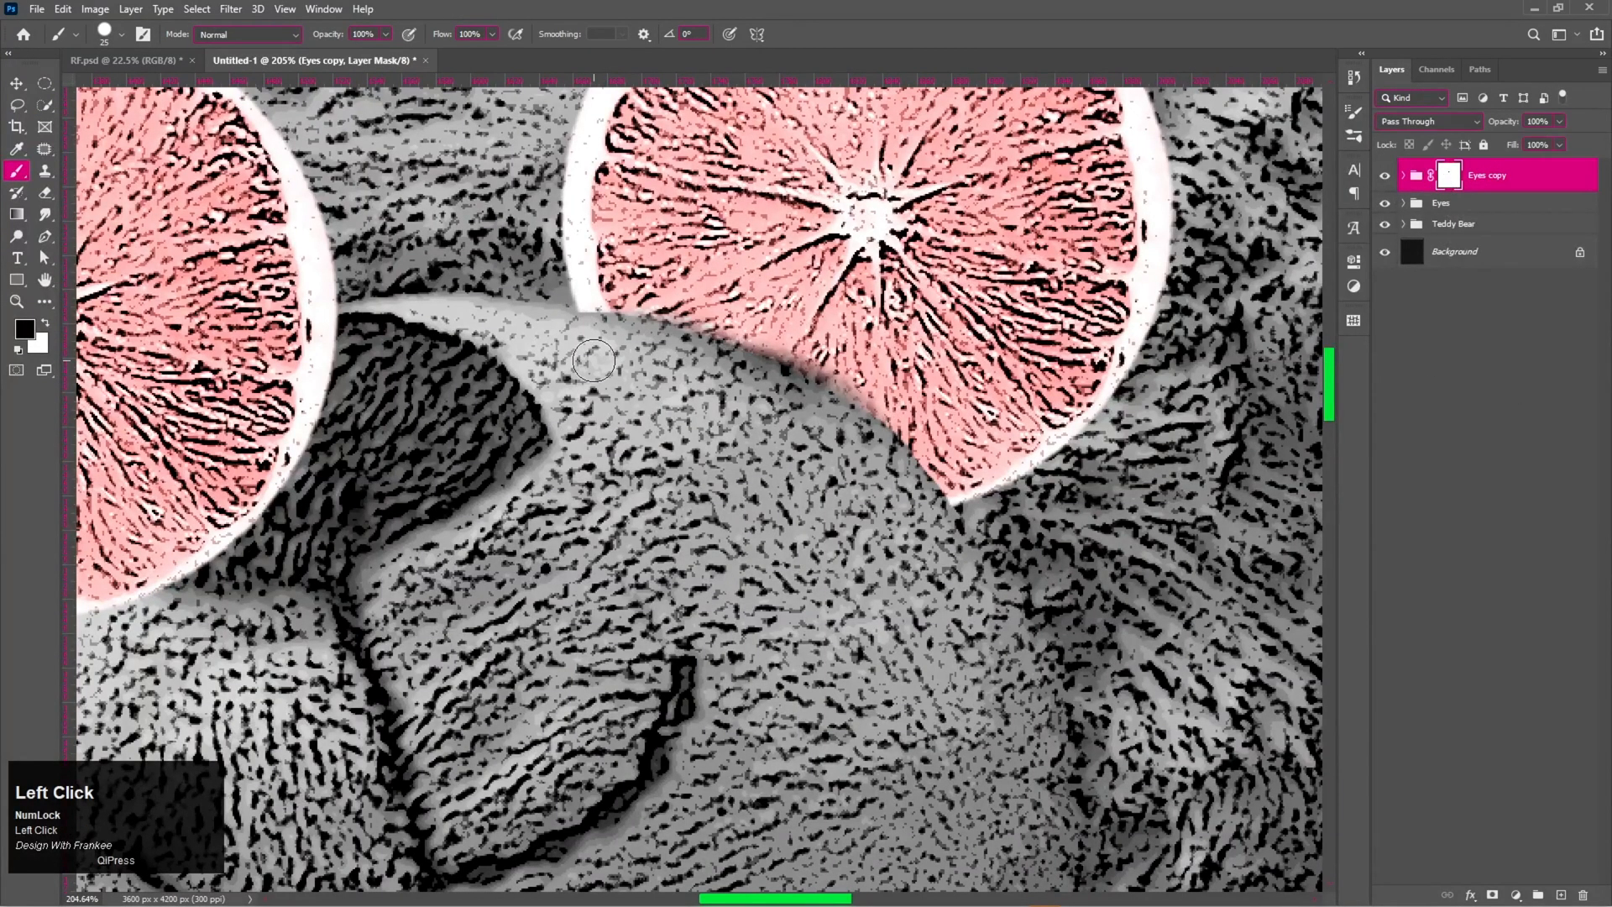
key("b")
key("x")
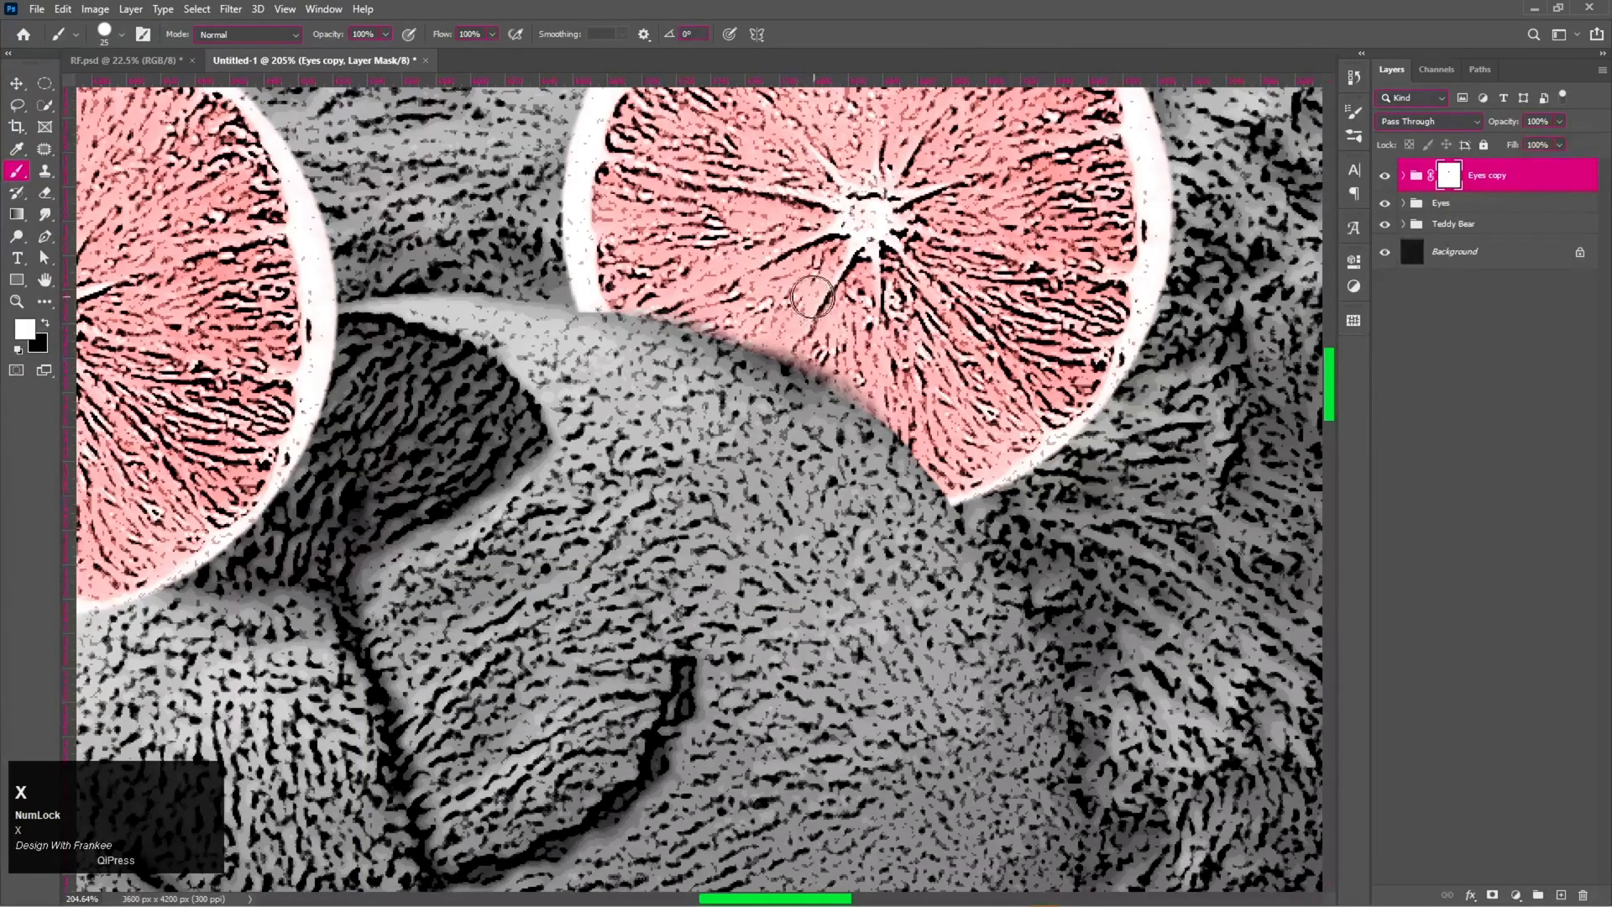
mouse_move(764, 330)
left_mouse_down()
mouse_move(918, 417)
mouse_move(808, 343)
mouse_move(603, 284)
mouse_move(751, 312)
mouse_move(683, 289)
left_mouse_up()
mouse_move(874, 357)
left_mouse_down()
mouse_move(980, 453)
mouse_move(1013, 352)
mouse_move(1104, 329)
left_mouse_up()
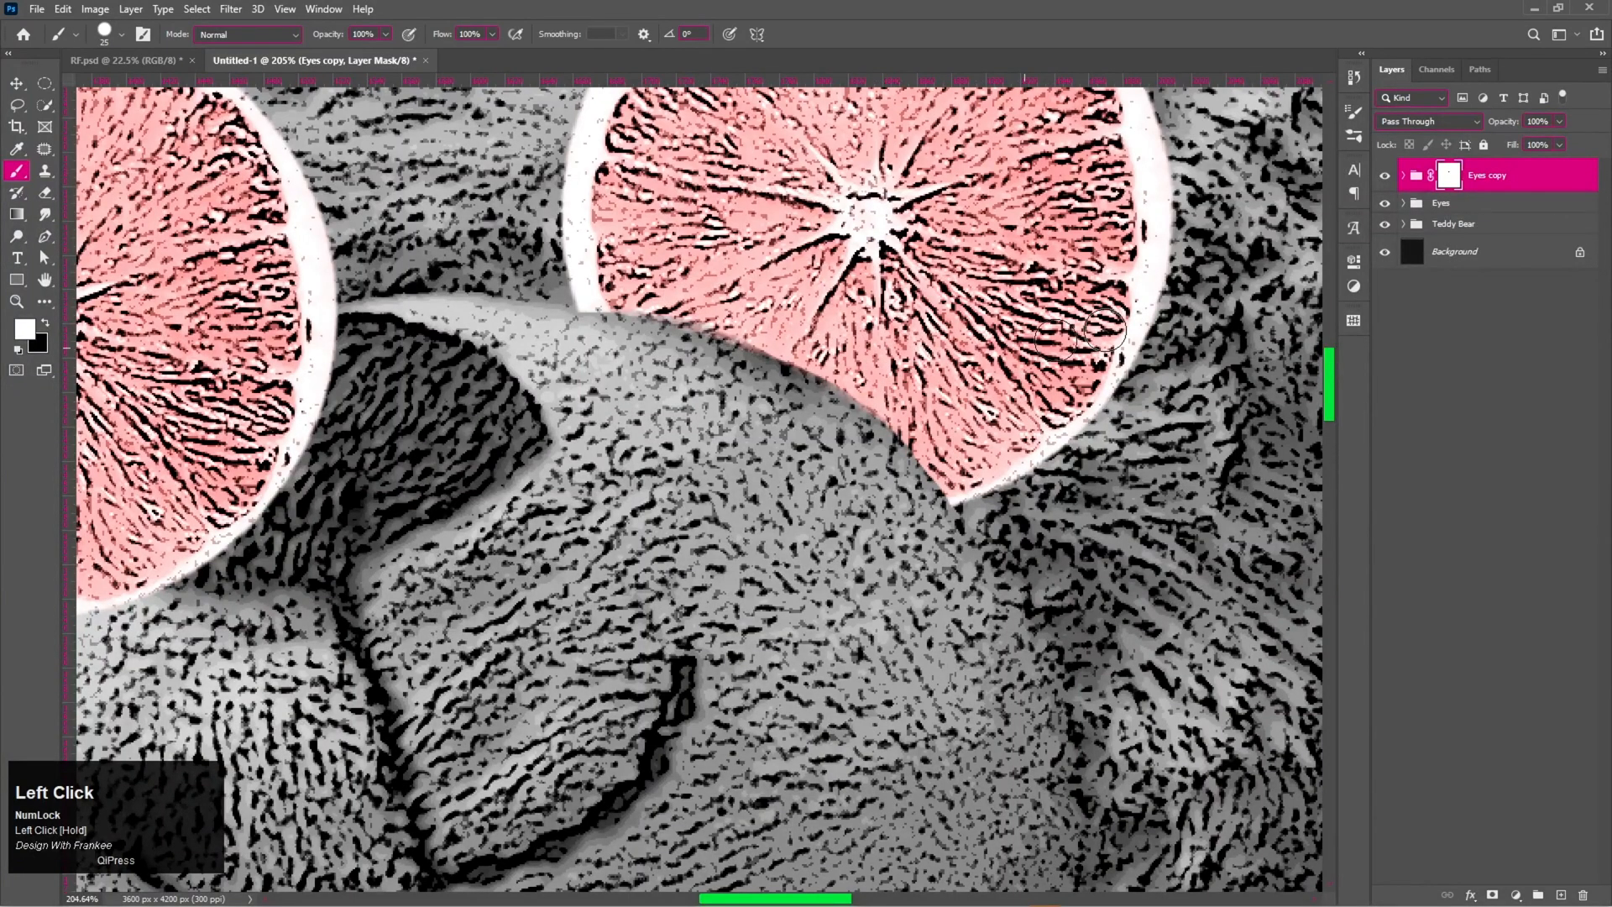
Add a layer mask to the Eyes group and reduce its Fill to 42%.
left_click(1510, 204)
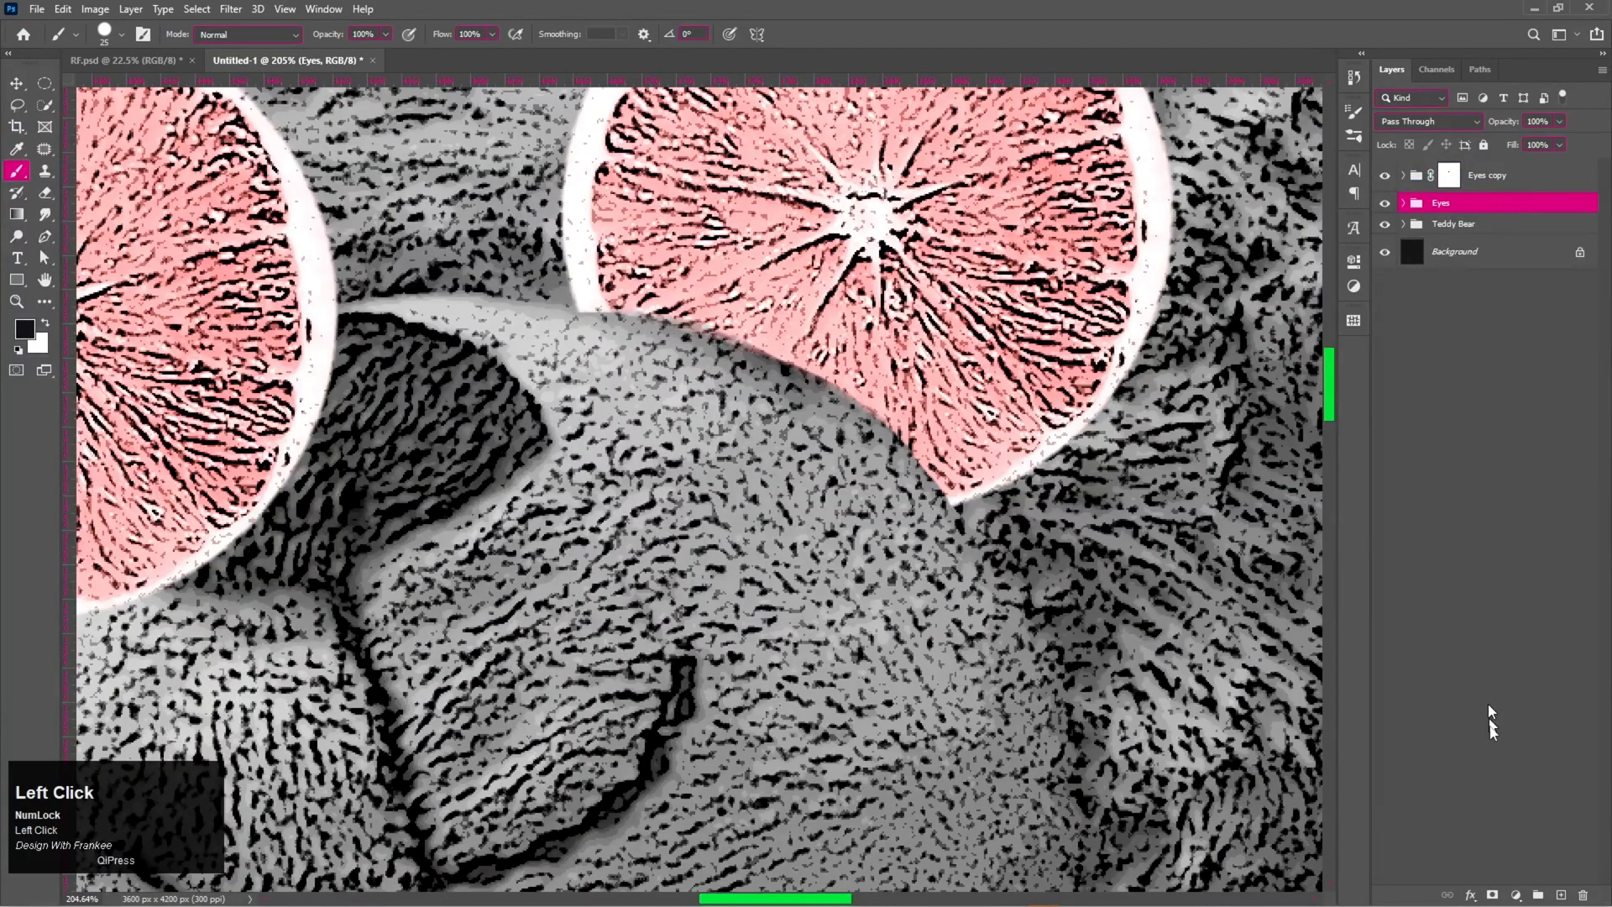
left_click(1494, 895)
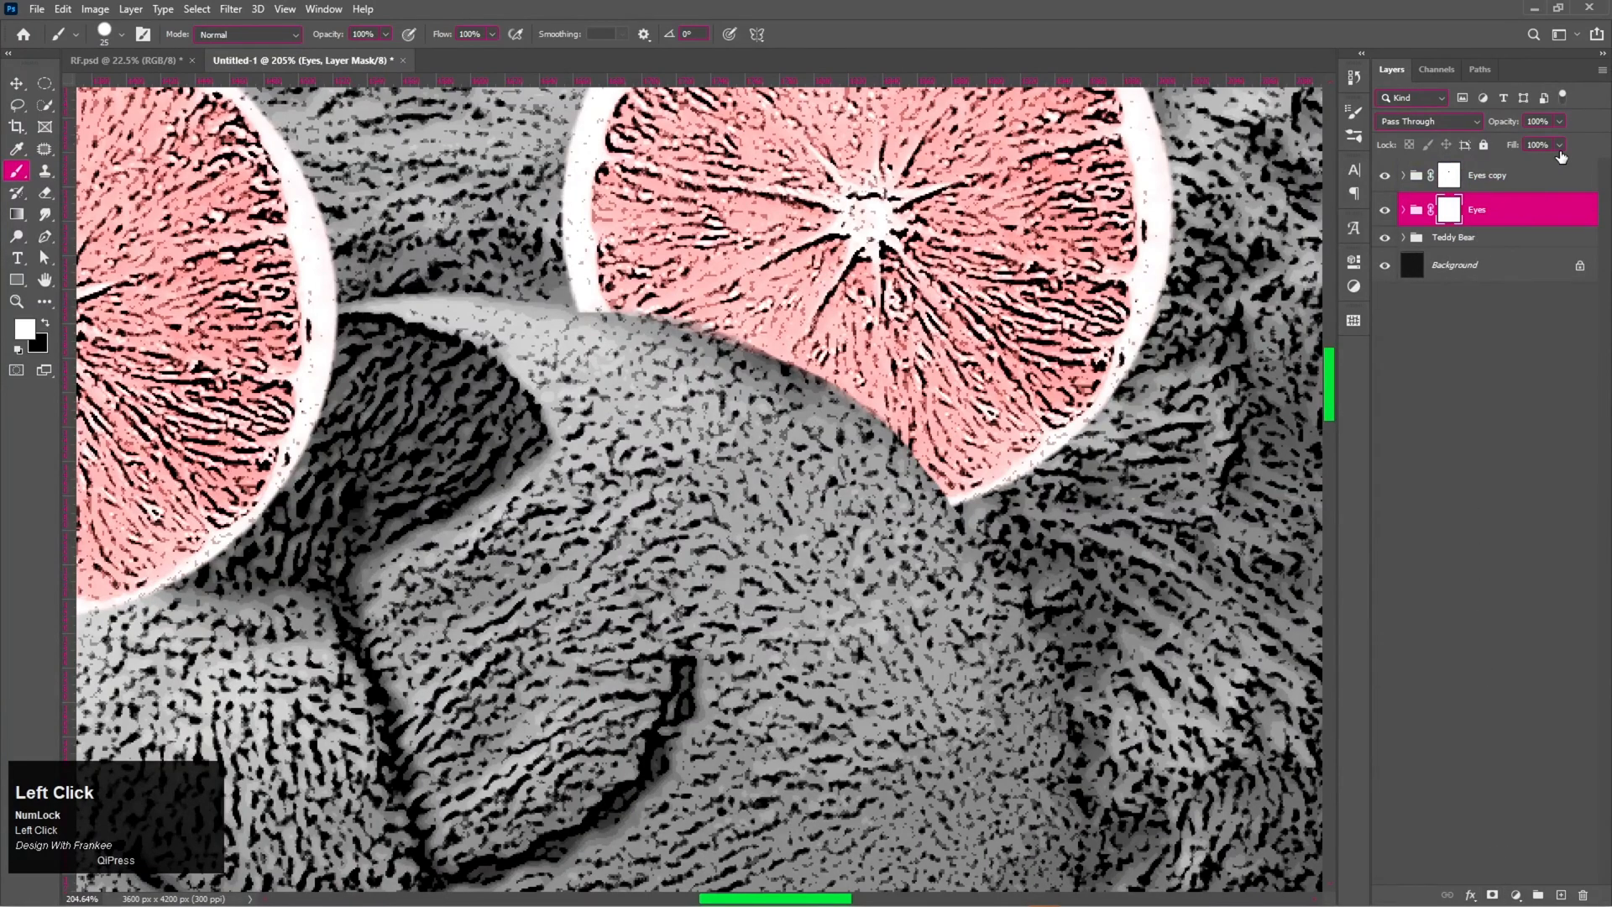
left_click_drag(1544, 172, 1514, 168)
Paint black on the Eyes mask to hide the part of the slice covering the bear's nose and snout.
left_click_drag(628, 423, 1046, 391)
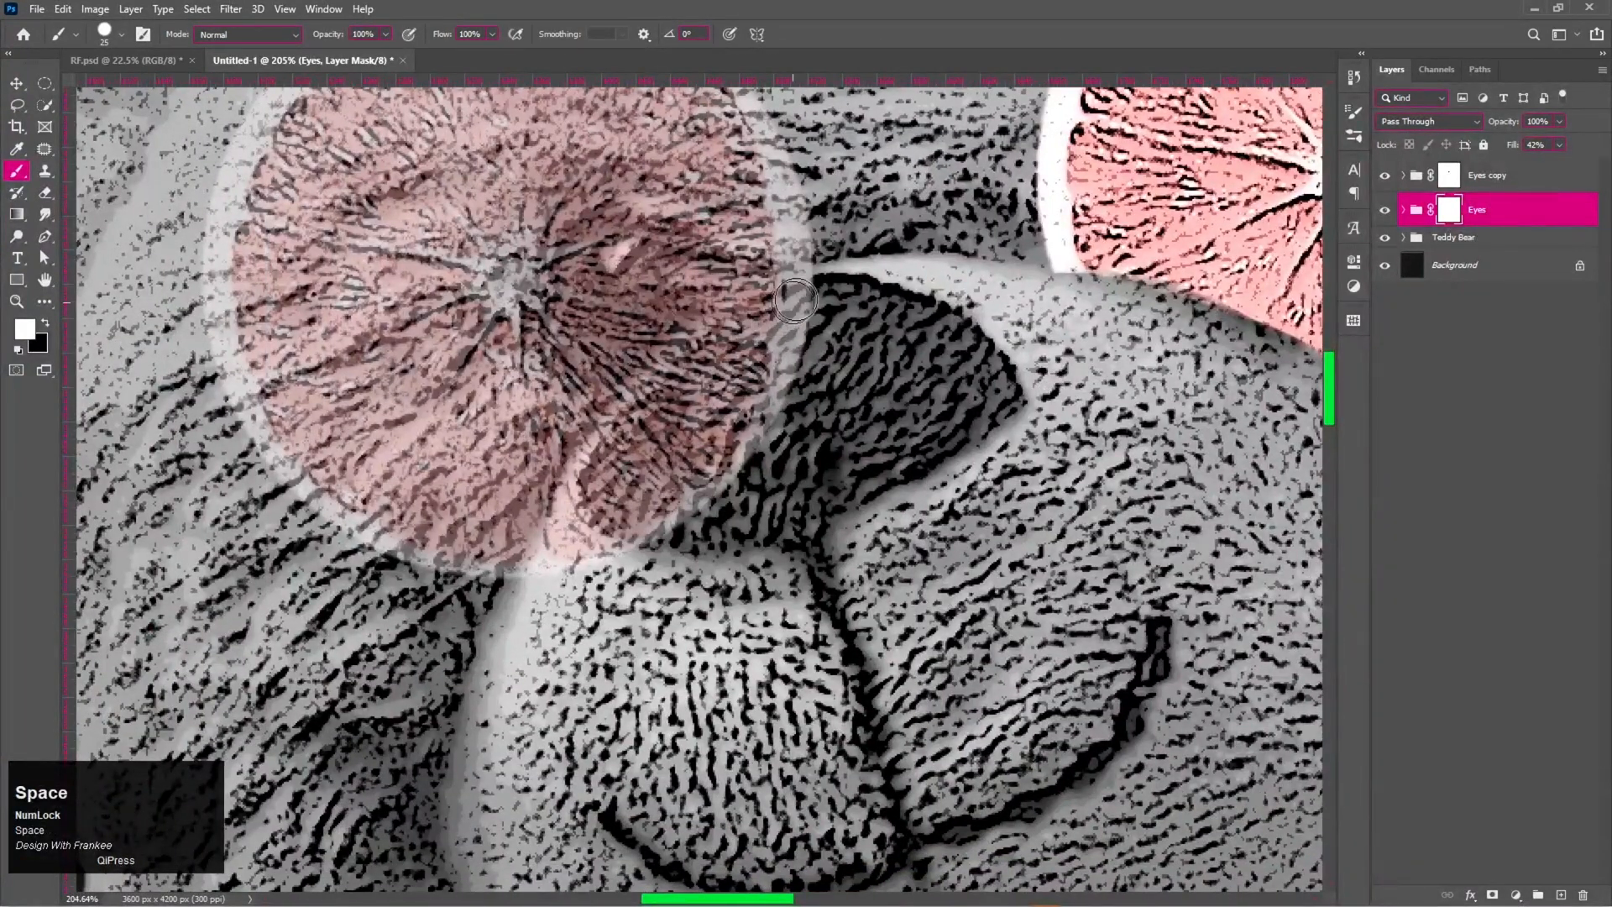
mouse_move(806, 290)
left_mouse_down()
mouse_move(749, 314)
mouse_move(839, 315)
left_mouse_up()
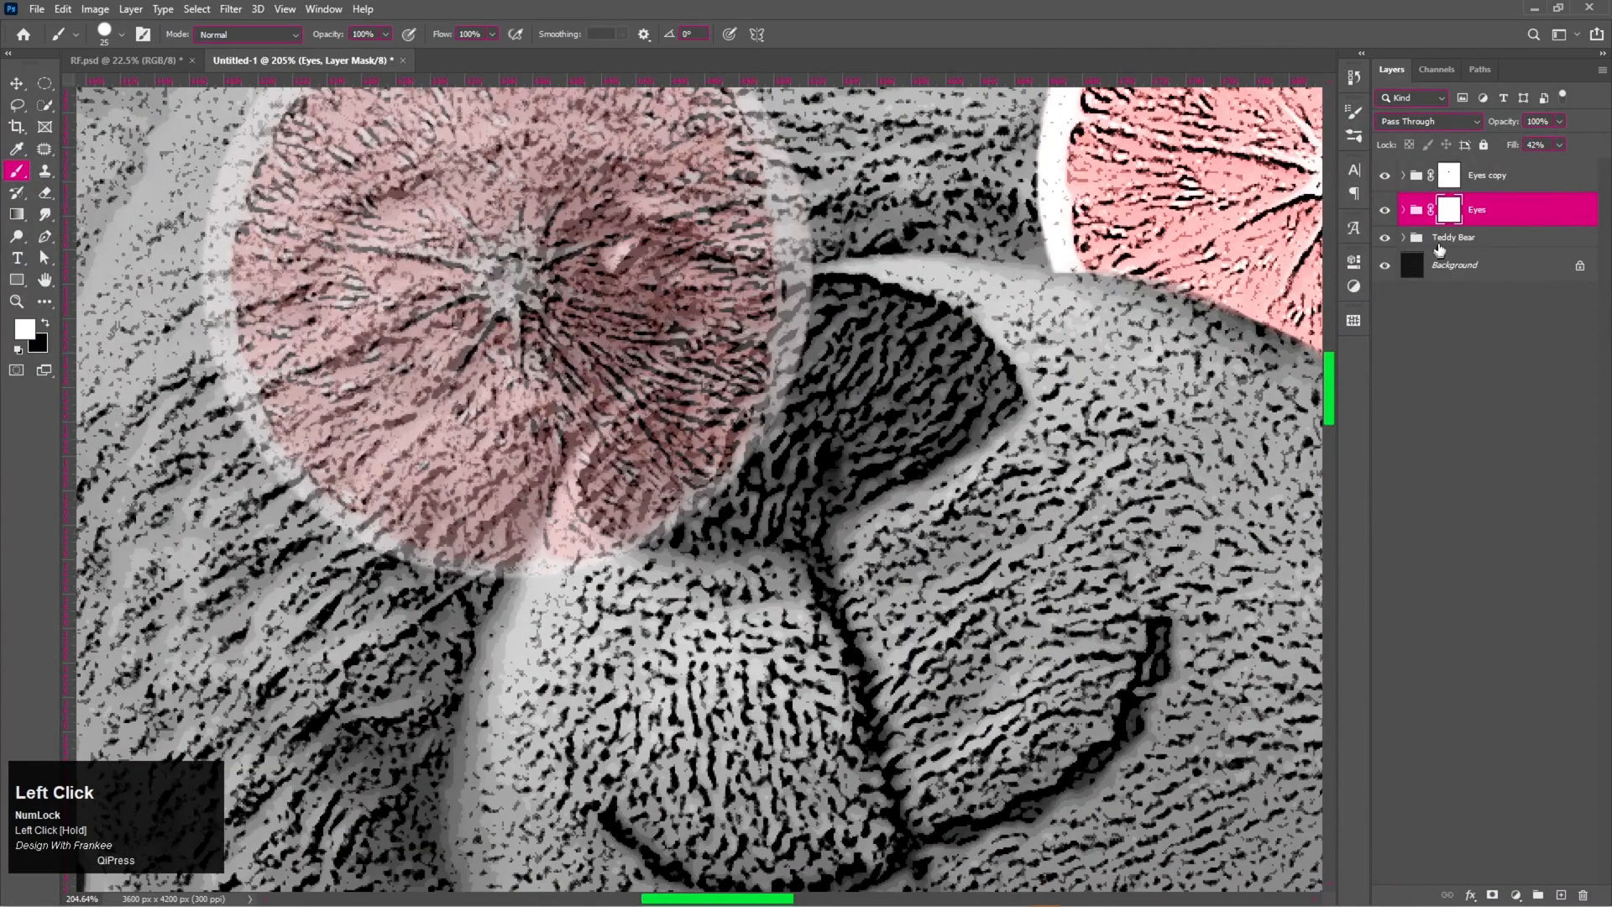
key("x")
mouse_move(806, 290)
left_mouse_down()
mouse_move(619, 416)
mouse_move(527, 606)
mouse_move(720, 388)
mouse_move(825, 321)
mouse_move(762, 336)
mouse_move(606, 458)
mouse_move(570, 597)
mouse_move(723, 469)
mouse_move(810, 368)
mouse_move(576, 547)
mouse_move(683, 462)
mouse_move(805, 291)
mouse_move(810, 309)
mouse_move(828, 289)
mouse_move(697, 351)
mouse_move(590, 477)
mouse_move(585, 383)
left_mouse_up()
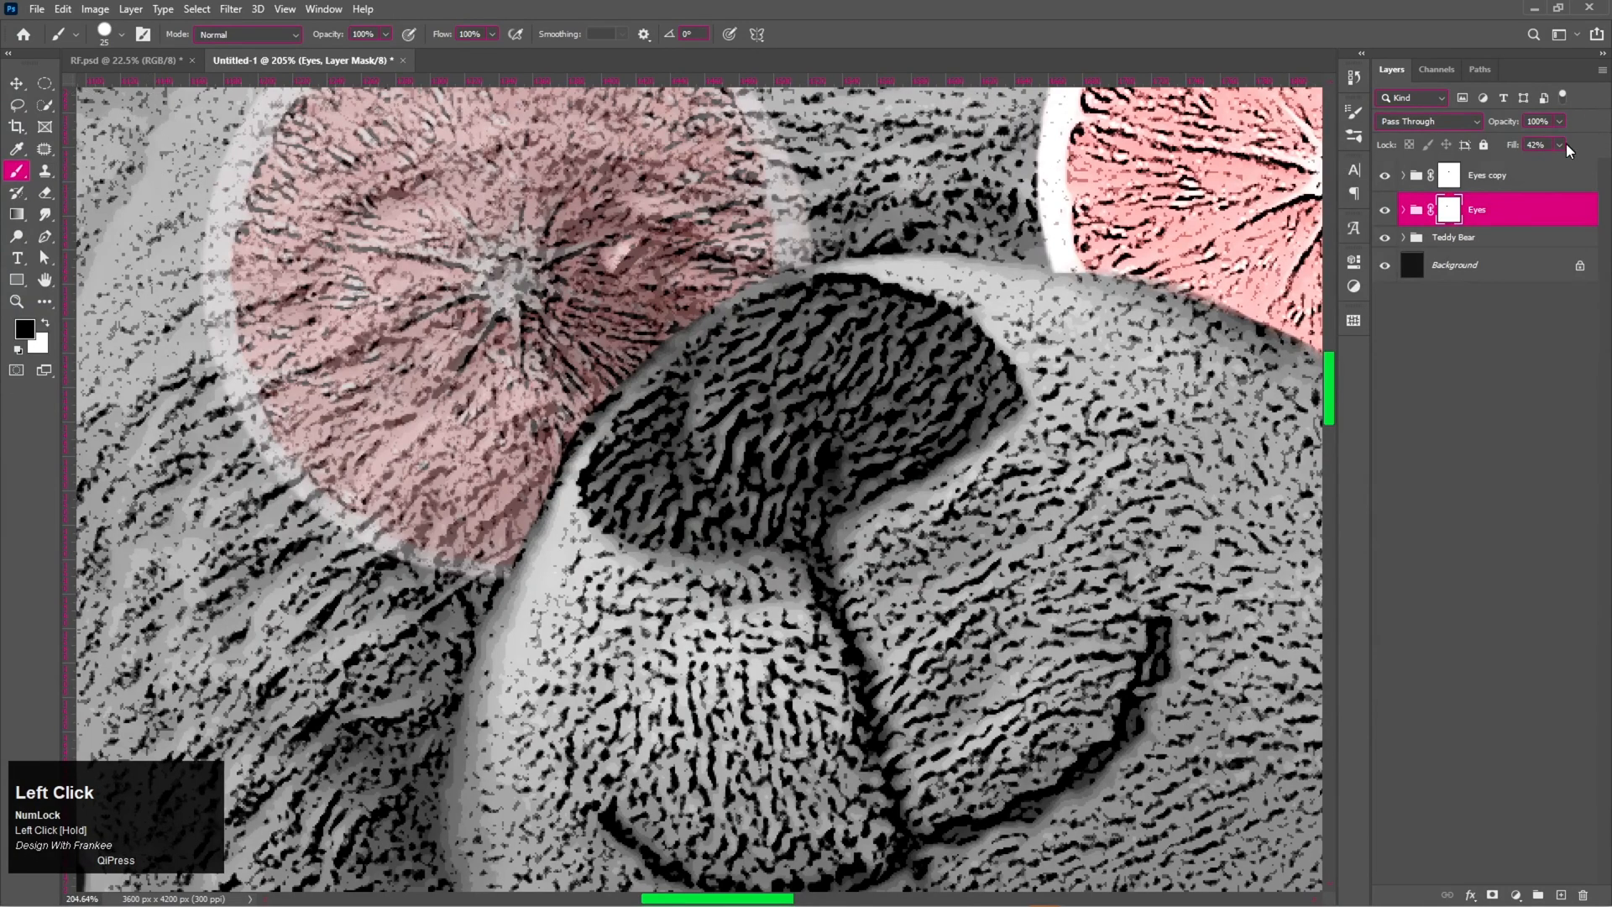
Restore the Eyes group's Fill to 100% and paint white on its mask to refine the slice's edge along the snout.
left_click_drag(1555, 162, 1604, 163)
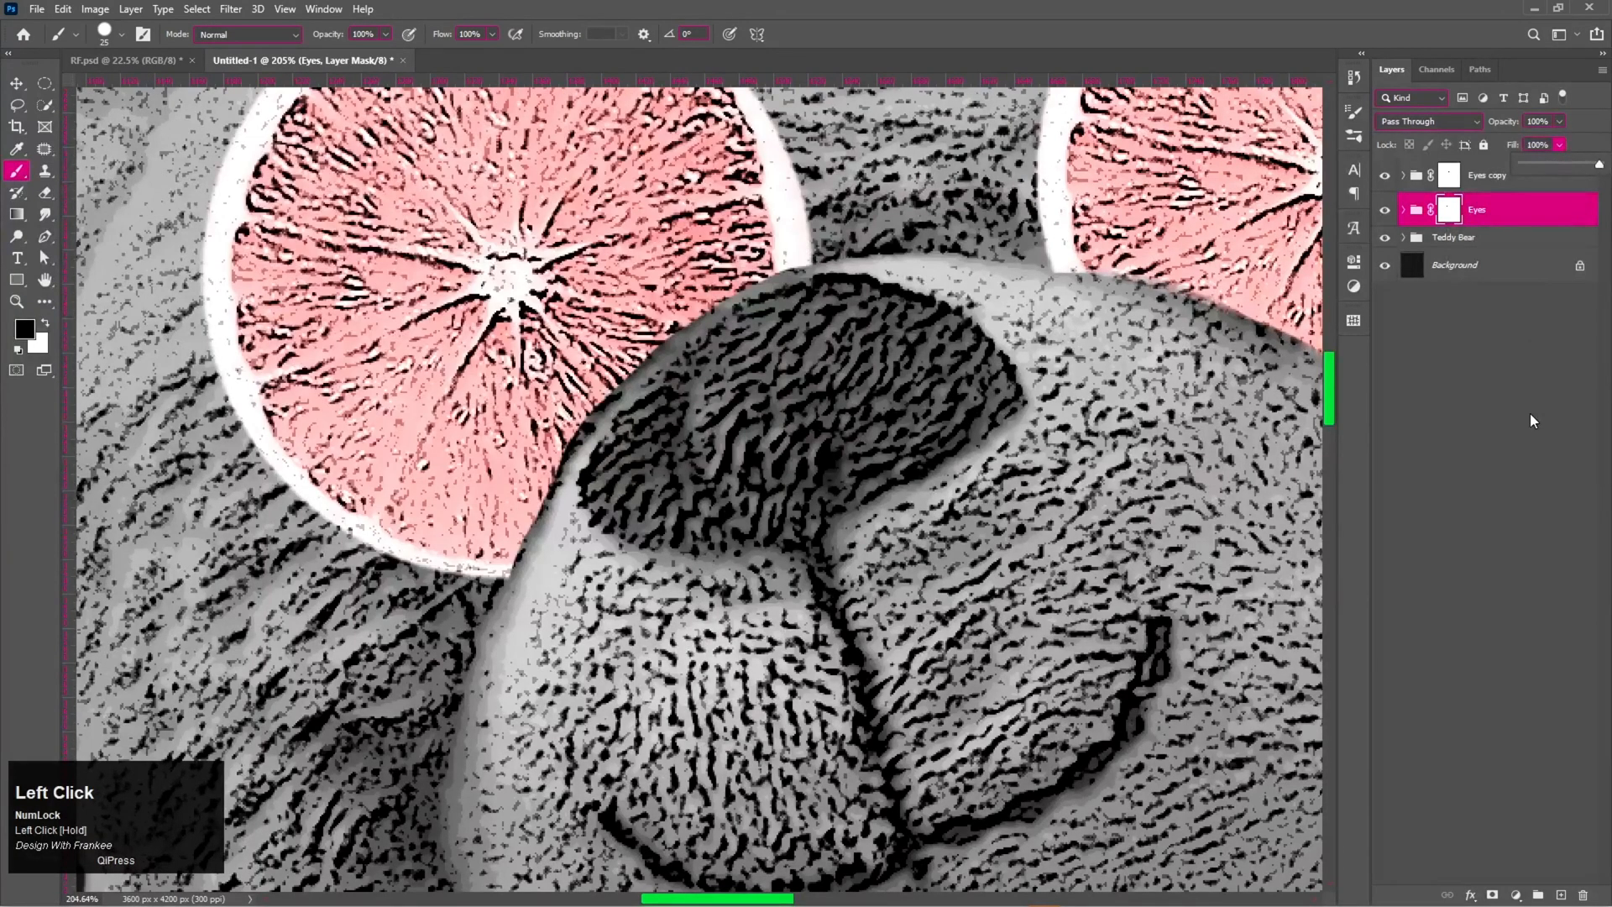
key("ctrl+alt+a")
left_click(1448, 209)
key("x")
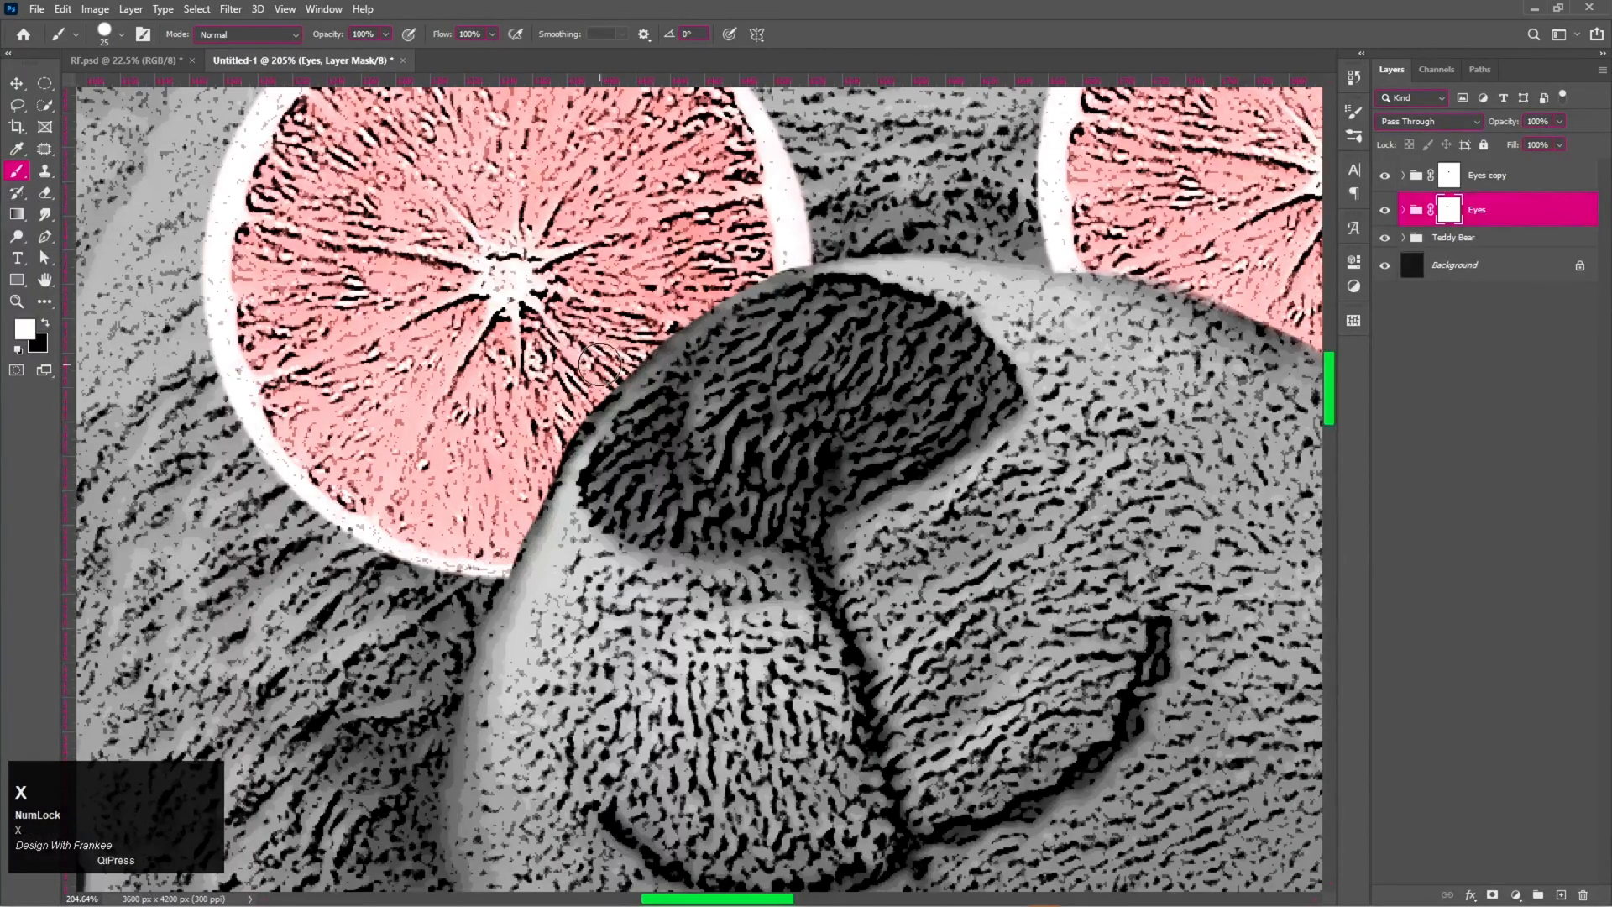
mouse_move(586, 388)
left_mouse_down()
mouse_move(552, 428)
mouse_move(612, 366)
mouse_move(550, 435)
left_mouse_up()
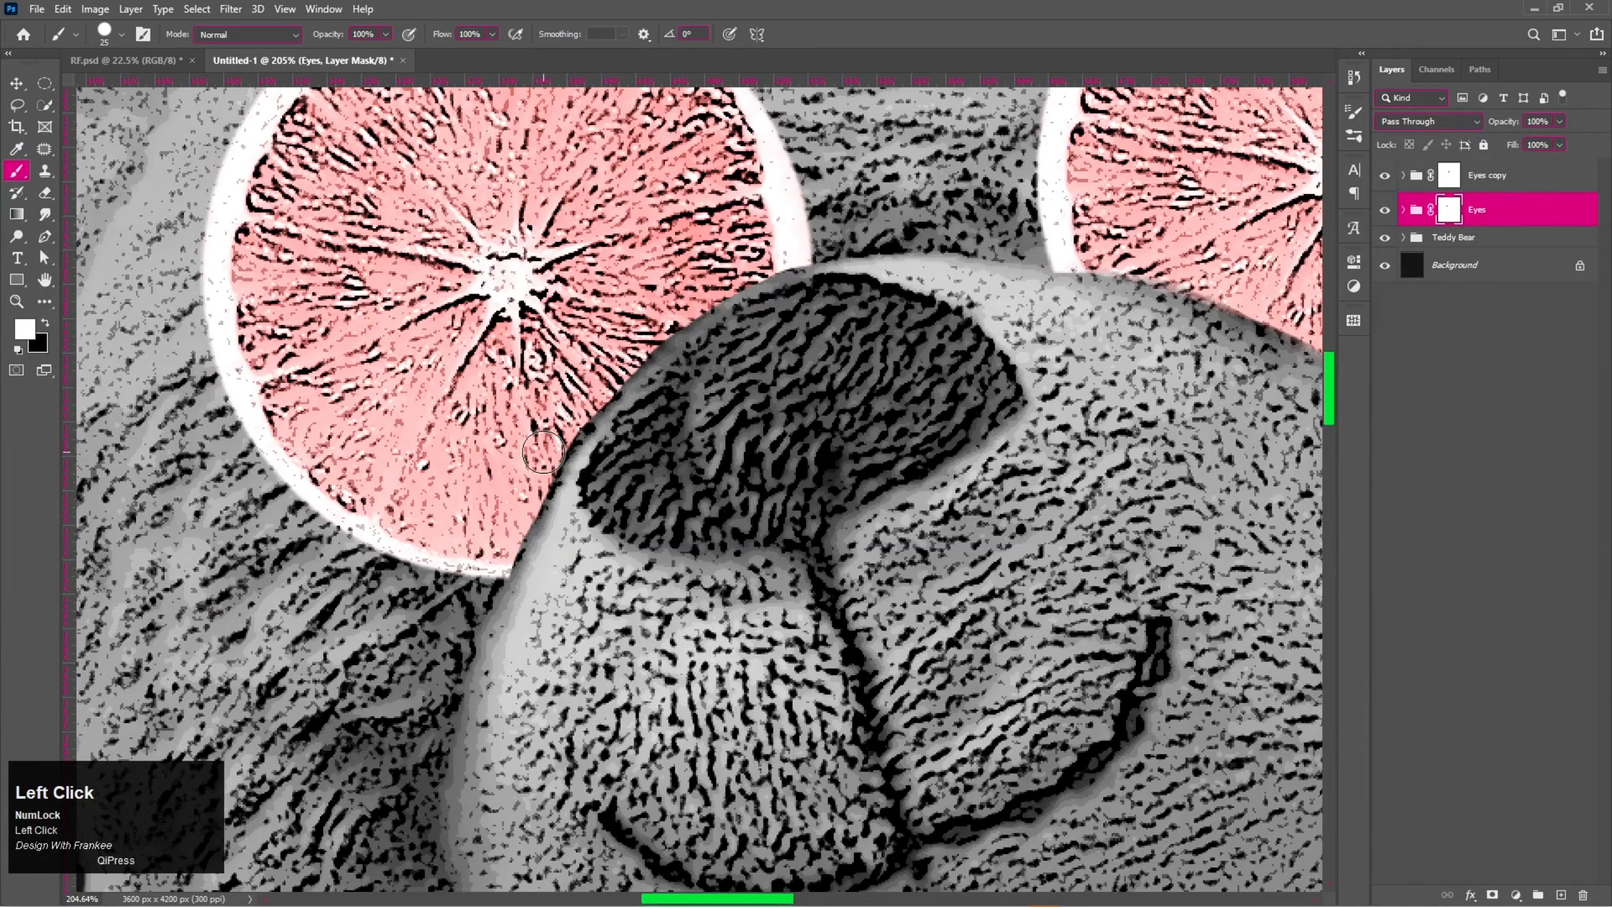
left_click_drag(544, 444, 531, 401)
key("ctrl+0")
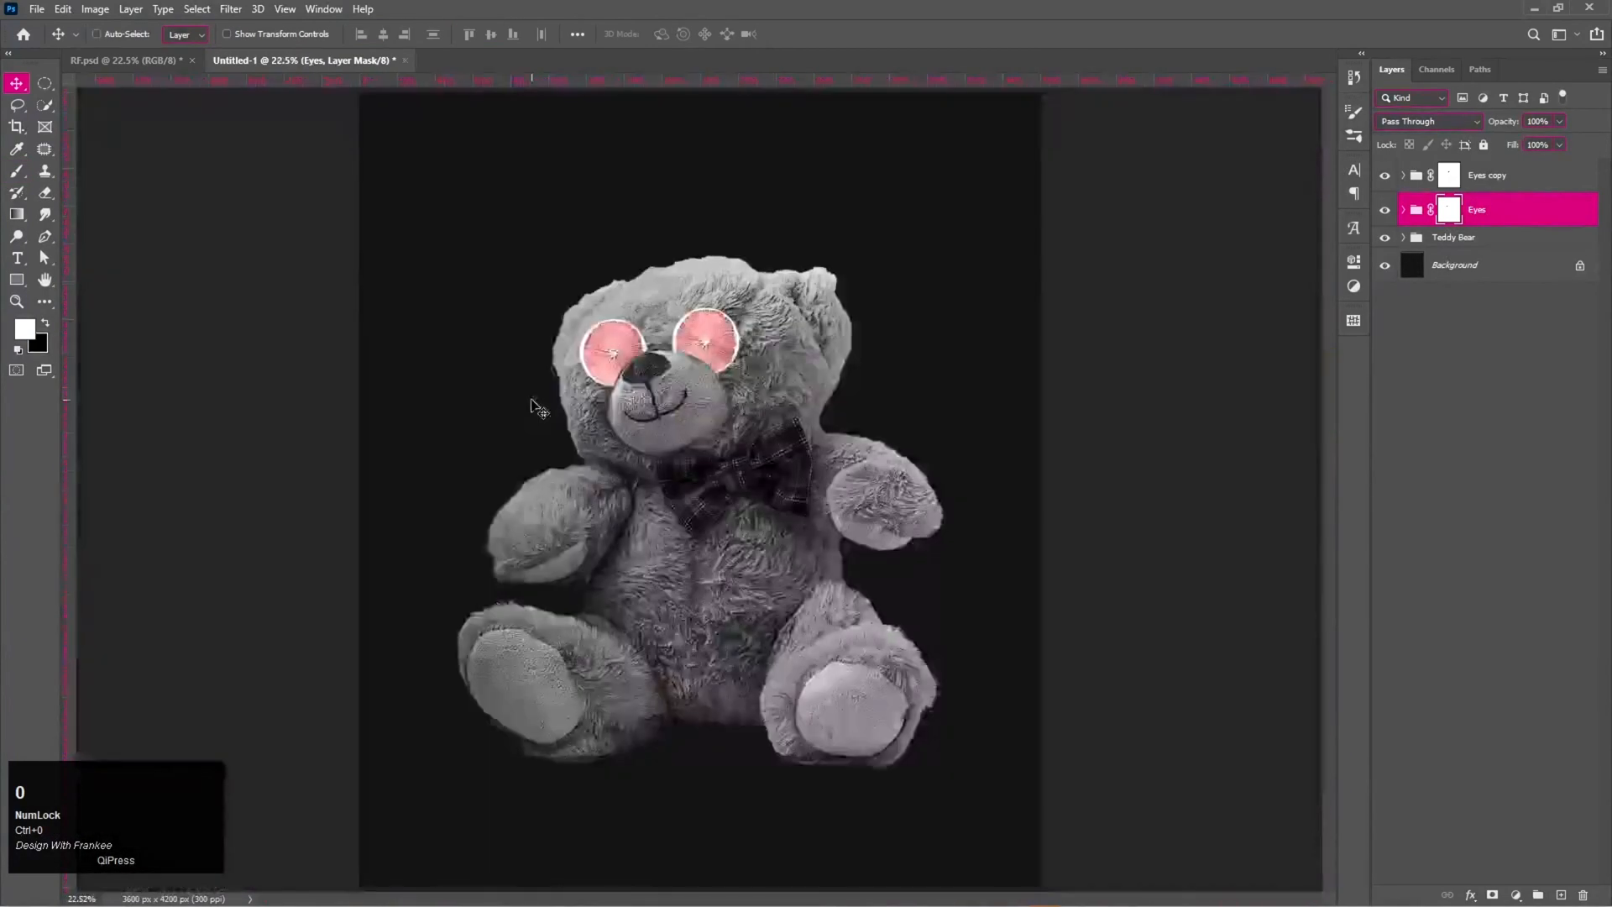
Group the Eyes and Eyes copy groups together and name the new group Glasses.
left_click(1511, 175, "shift")
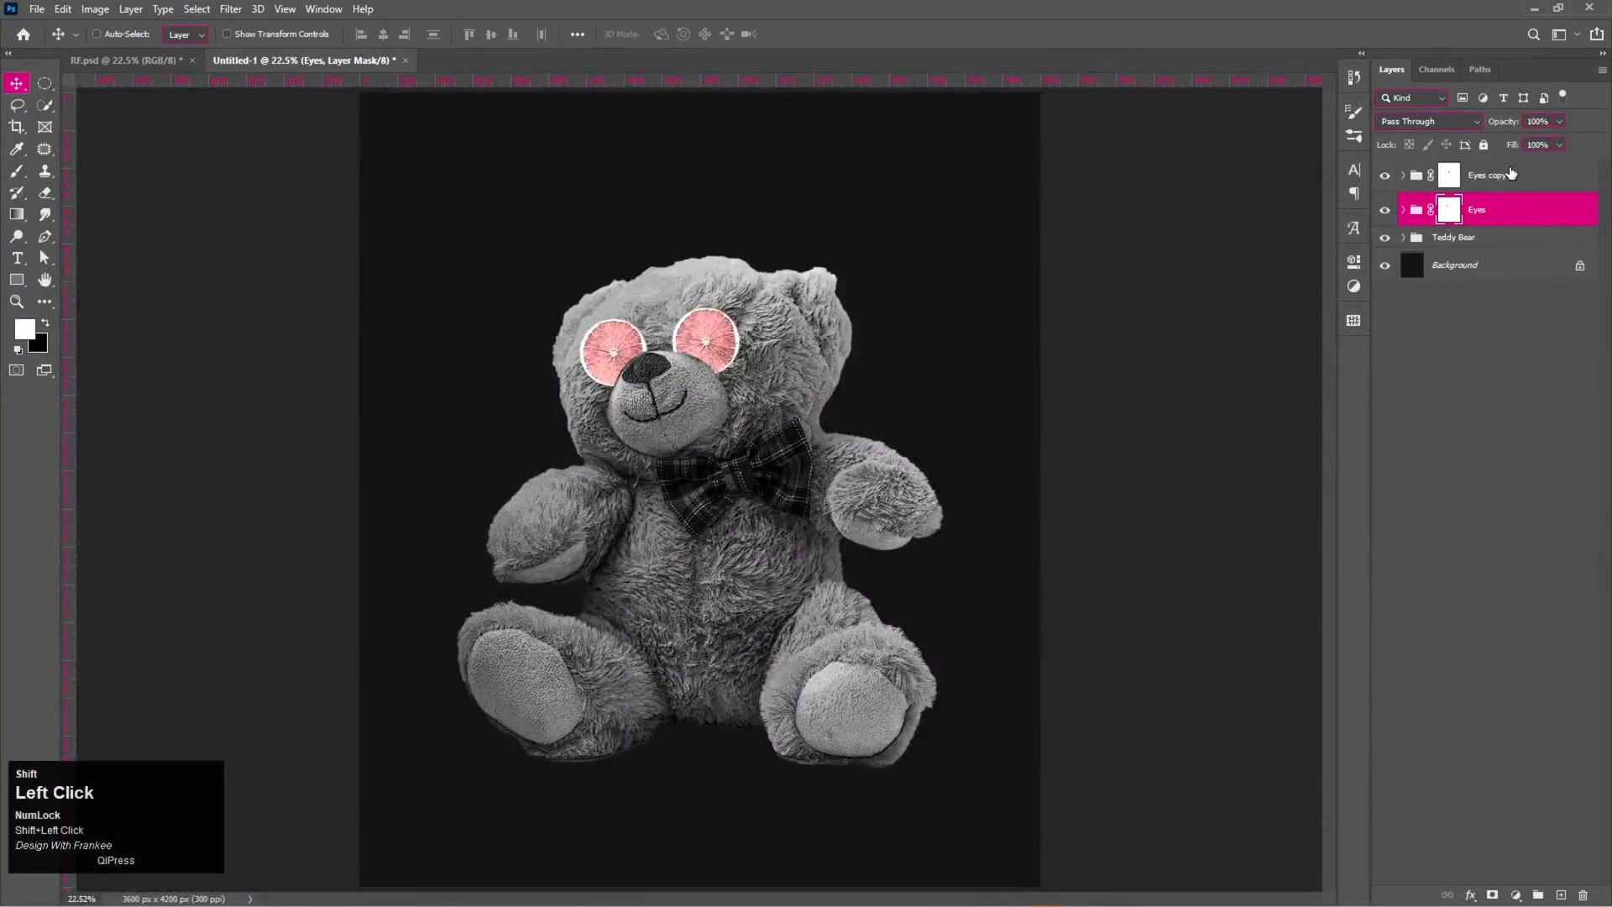
key("ctrl+g")
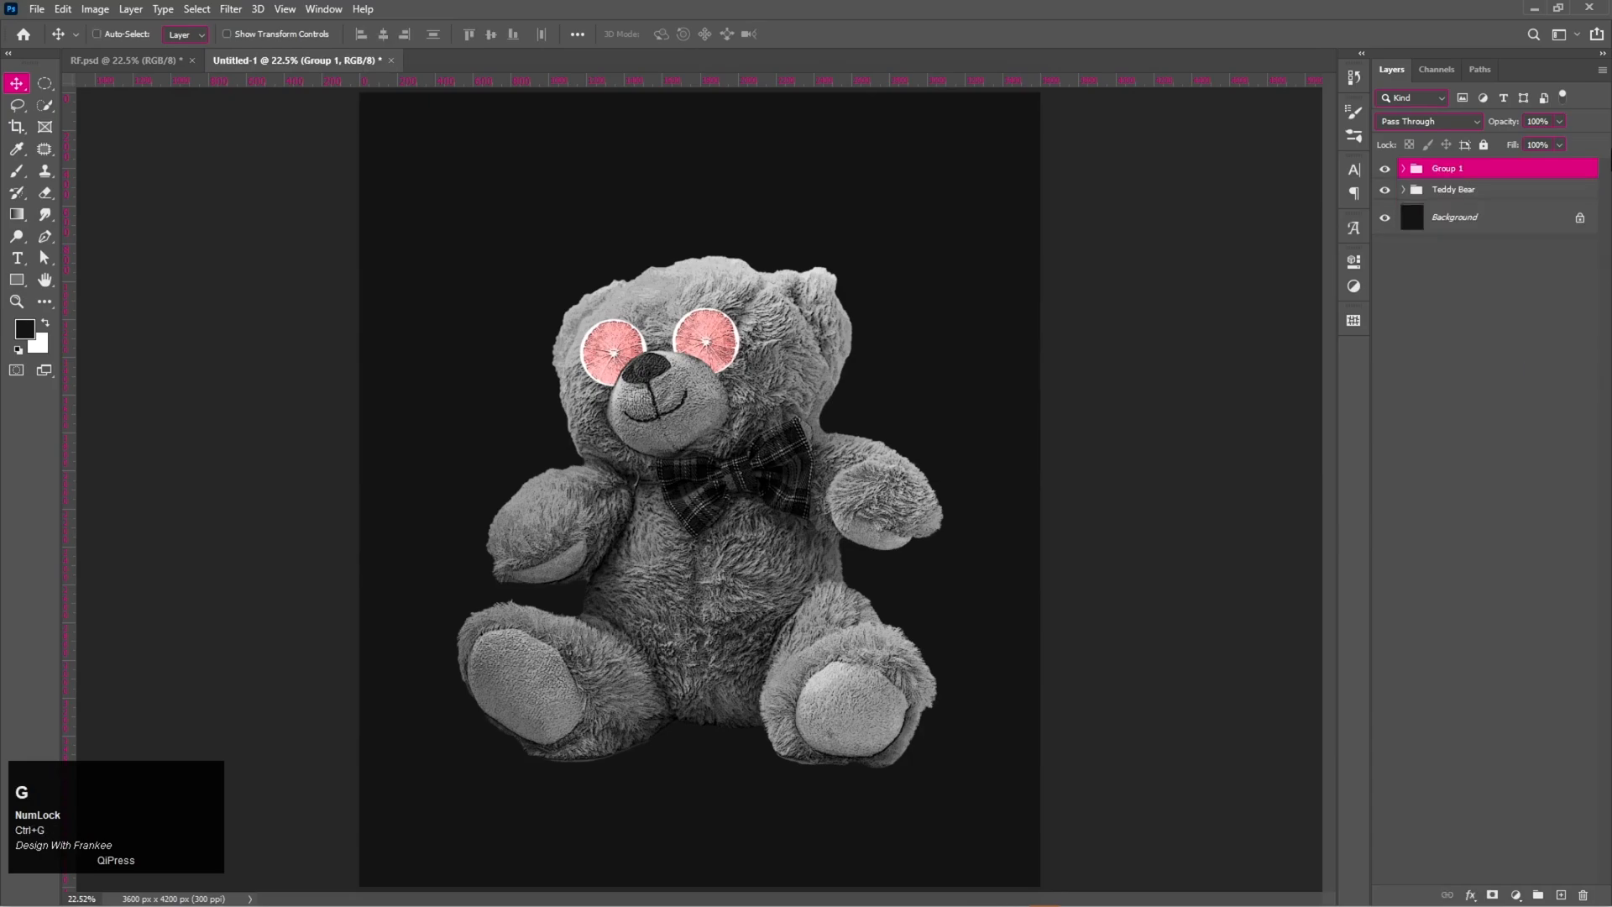
double_click(1441, 170)
type("Glasses")
key("Return")
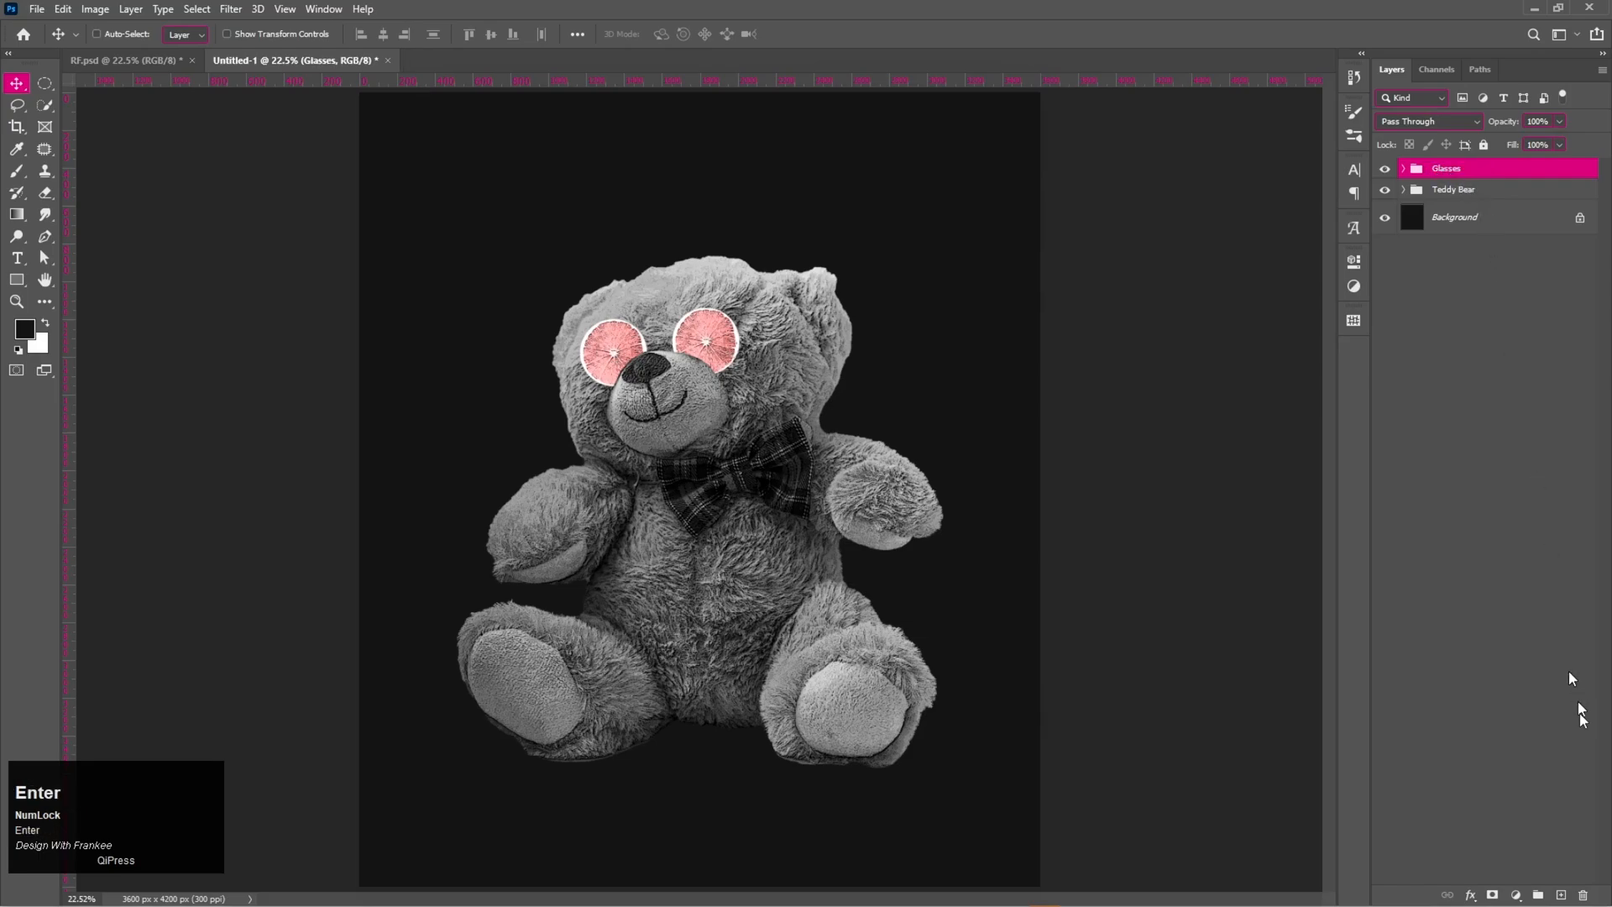
On a new layer above the Glasses group, brush a white spiral over the sole of the bear's foot on the image's left.
left_click(1561, 896)
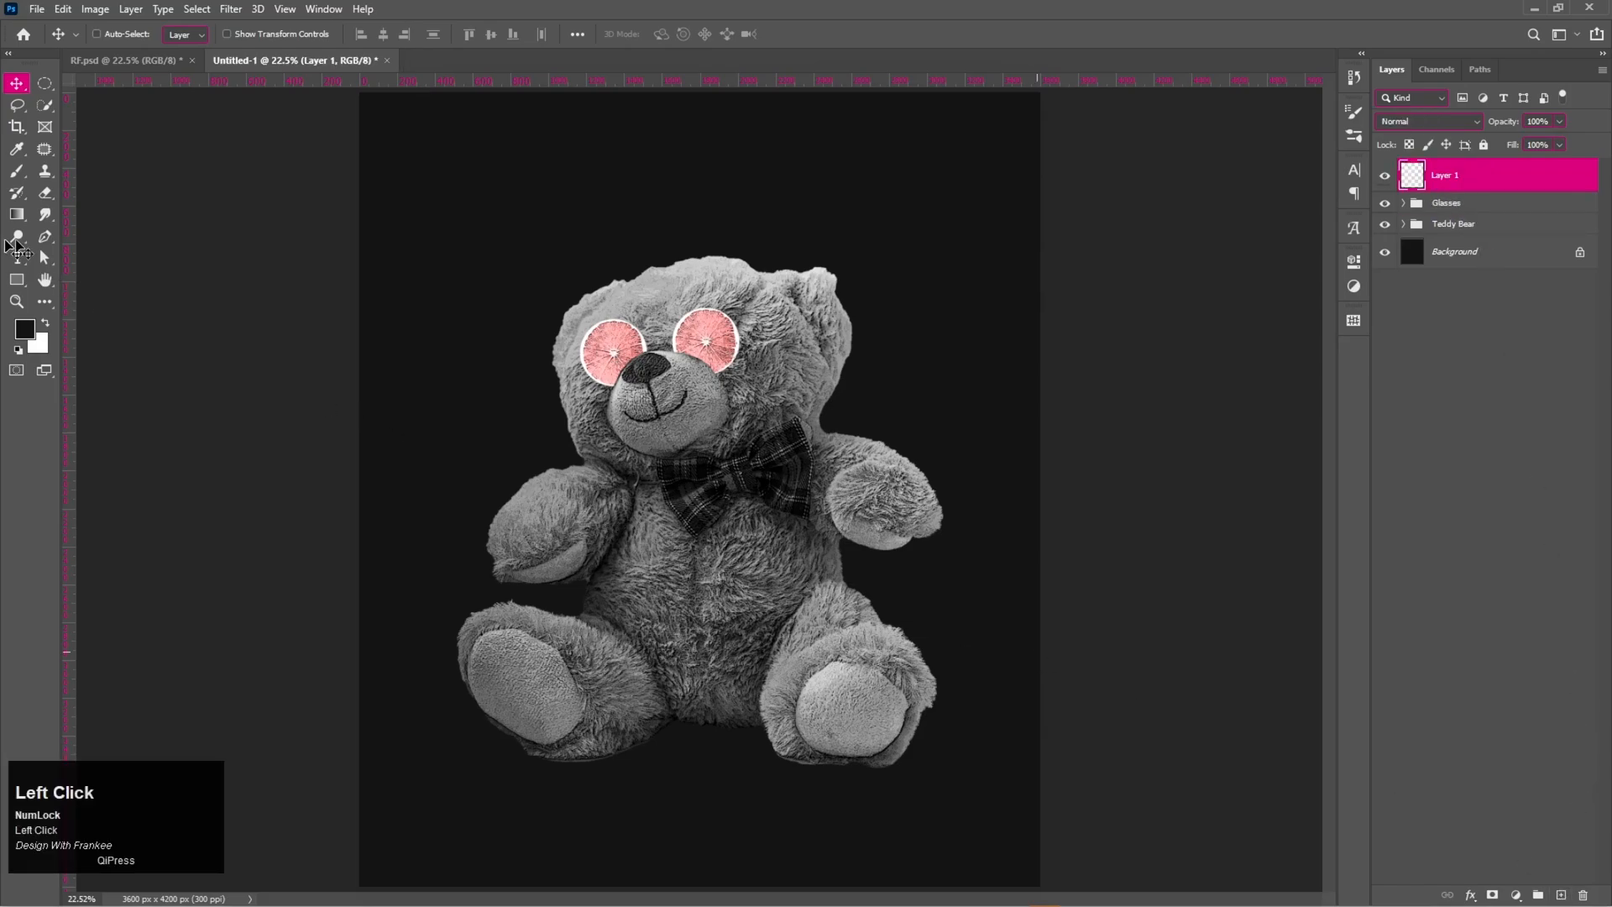
key("b")
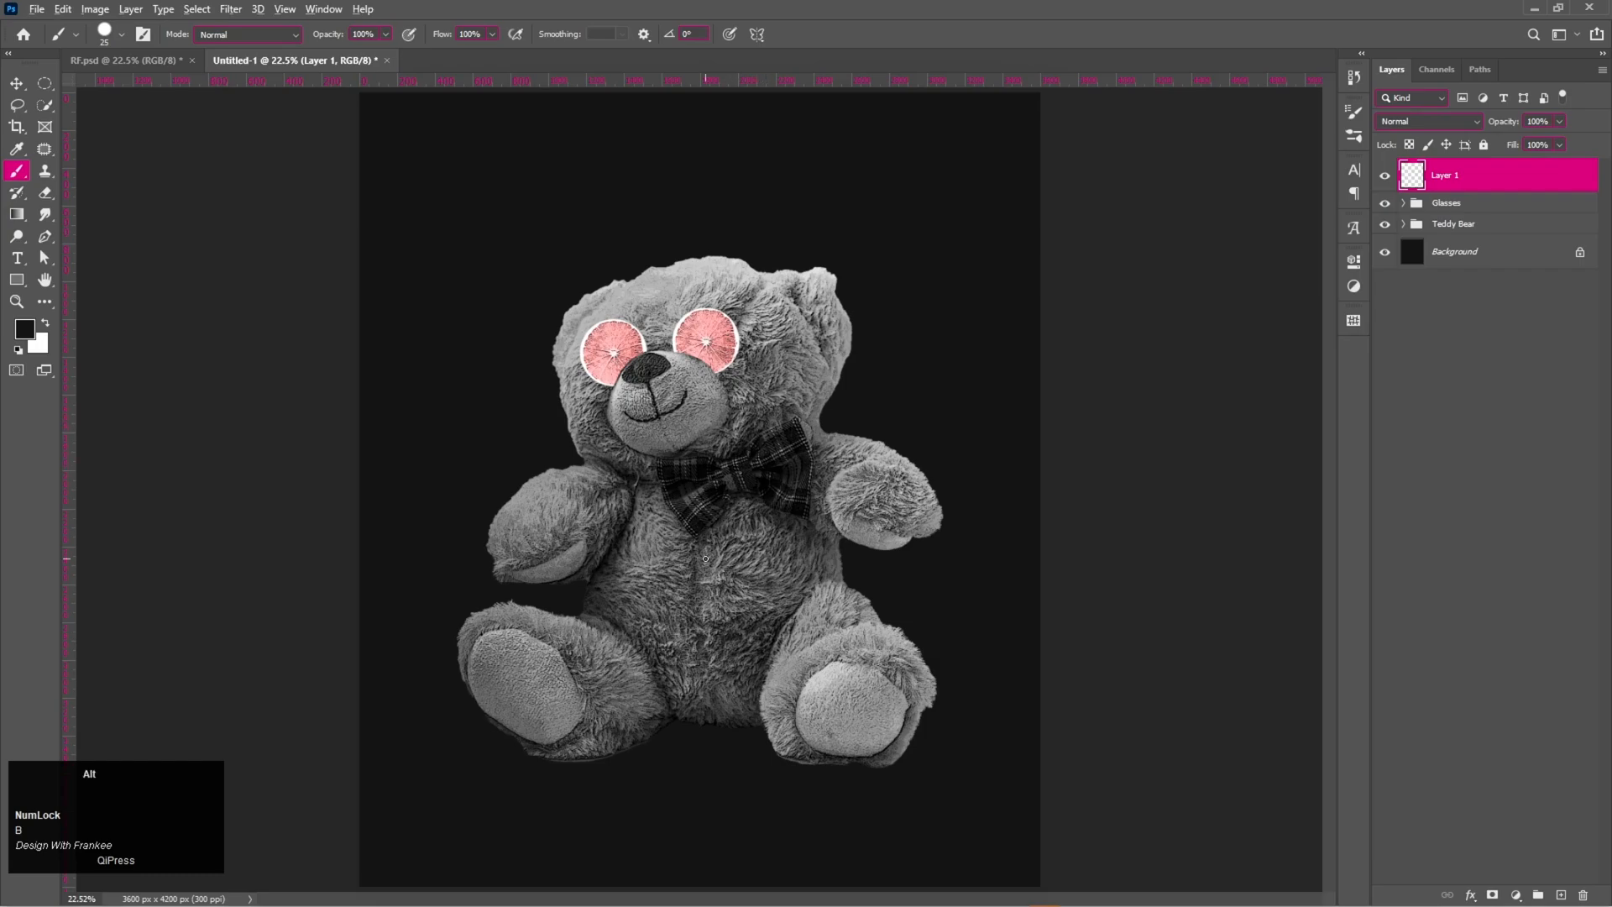
scroll(705, 558, "up", 5)
left_click_drag(705, 558, 697, 380)
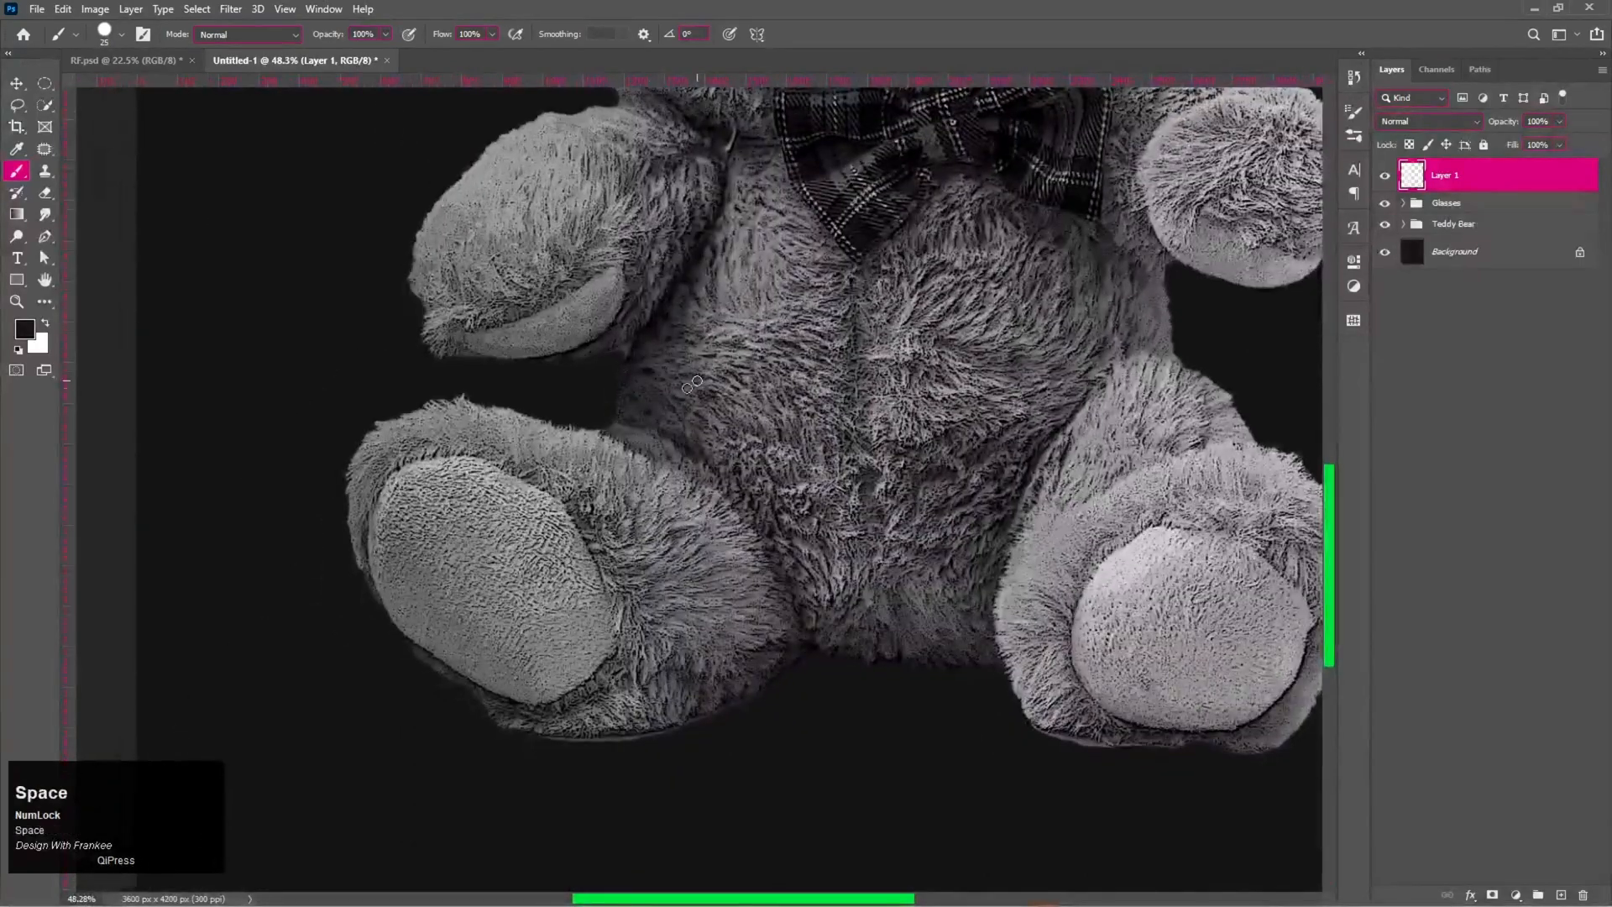
right_click(548, 490, "alt")
right_click(528, 478, "alt")
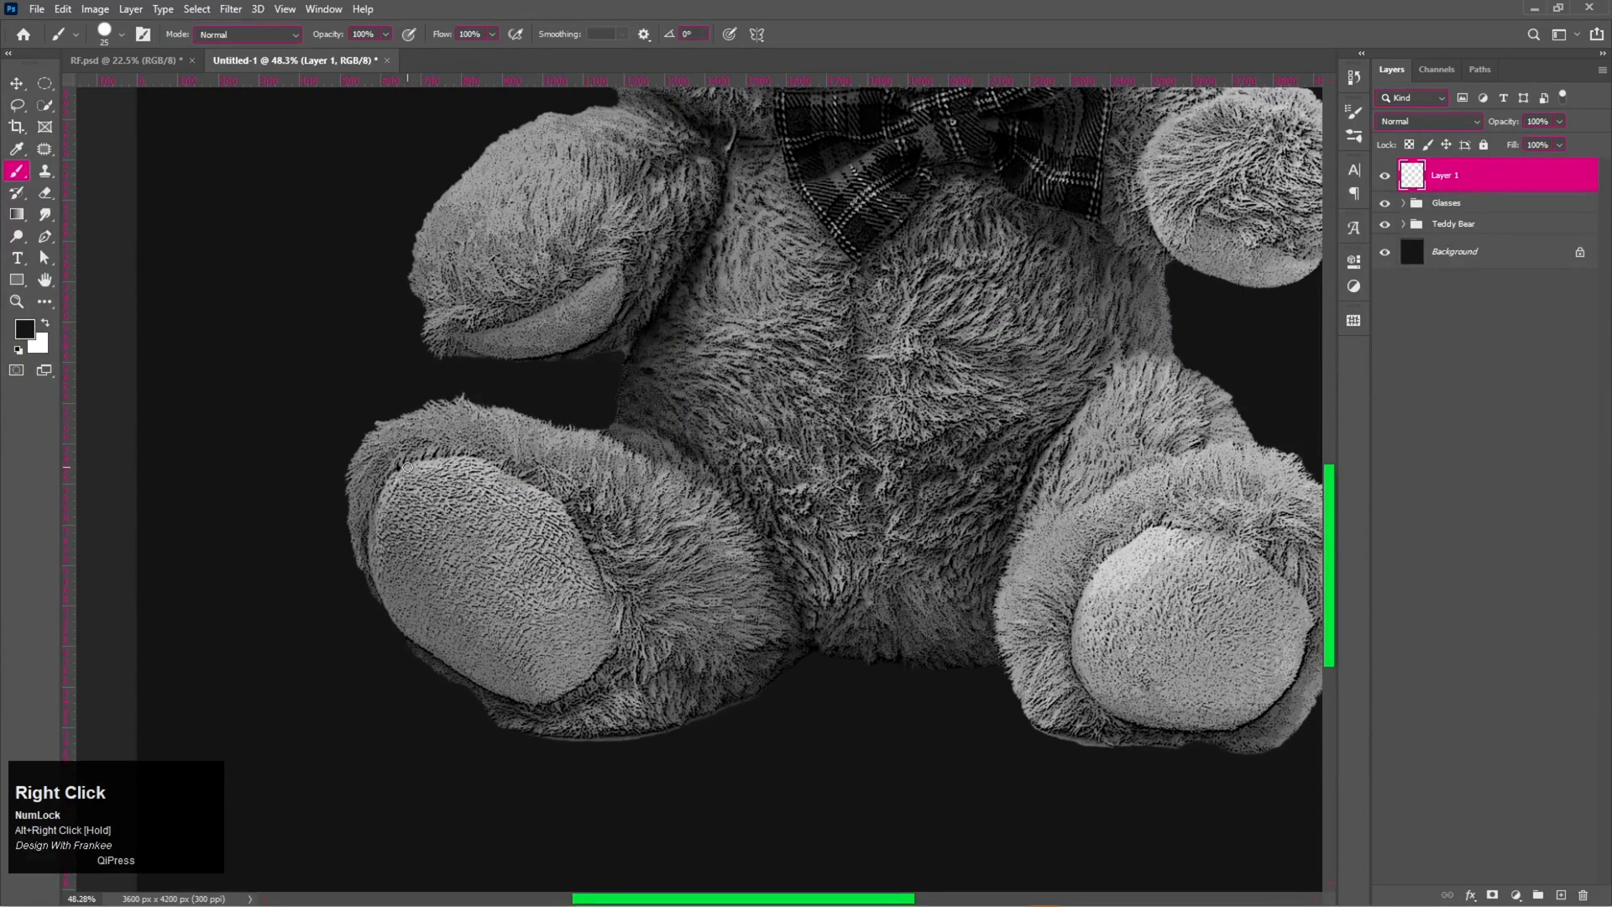
left_click(47, 324)
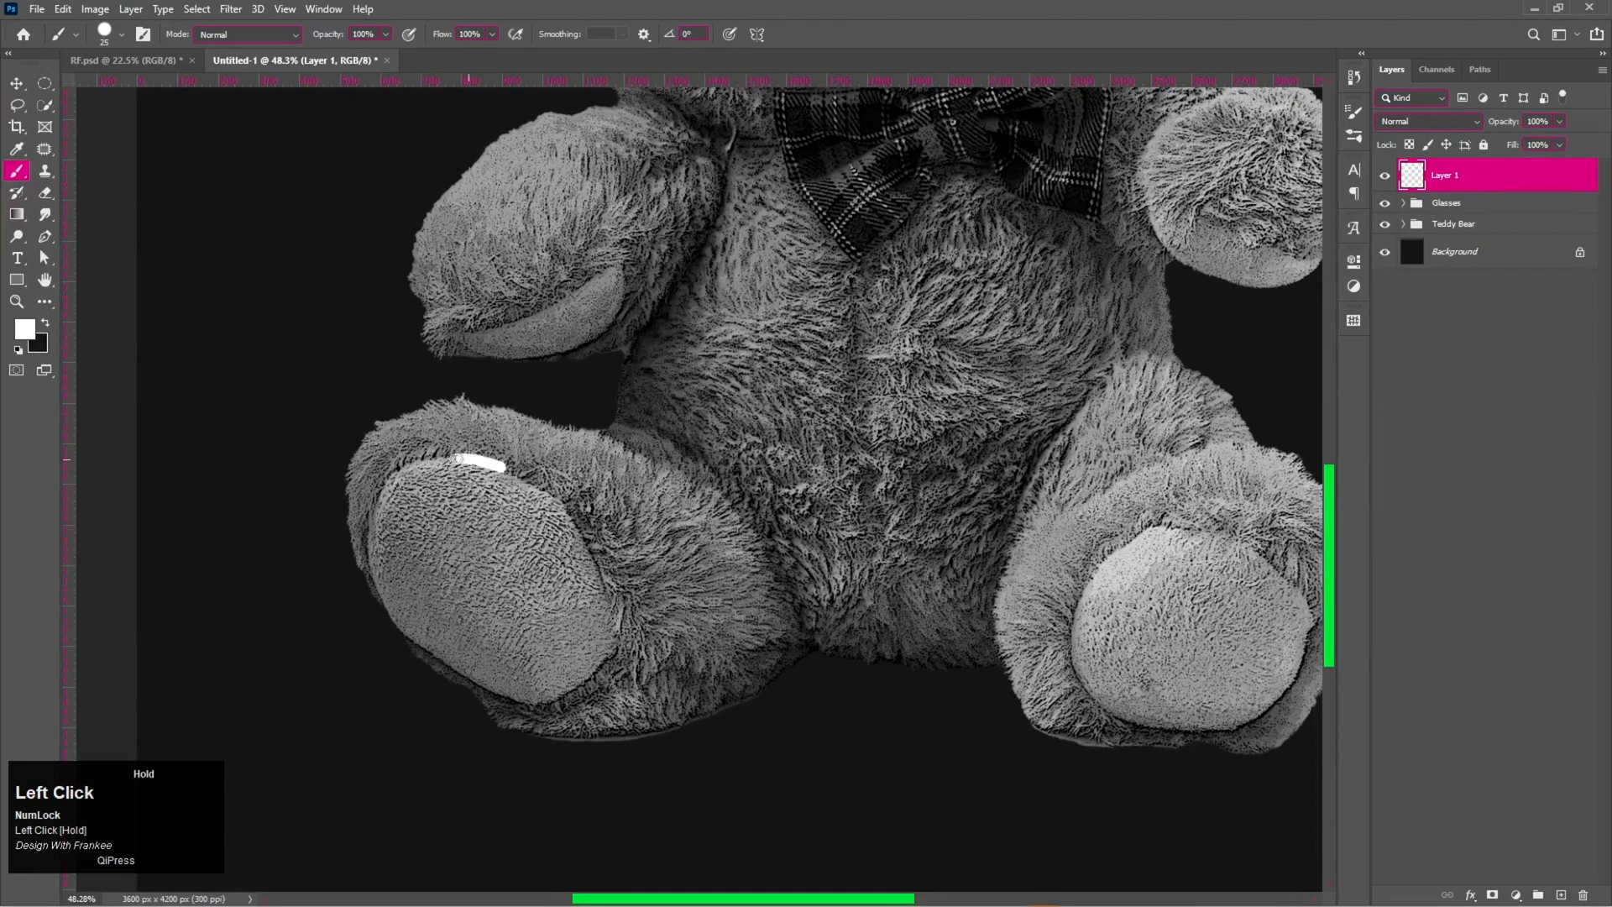
key("ctrl+z")
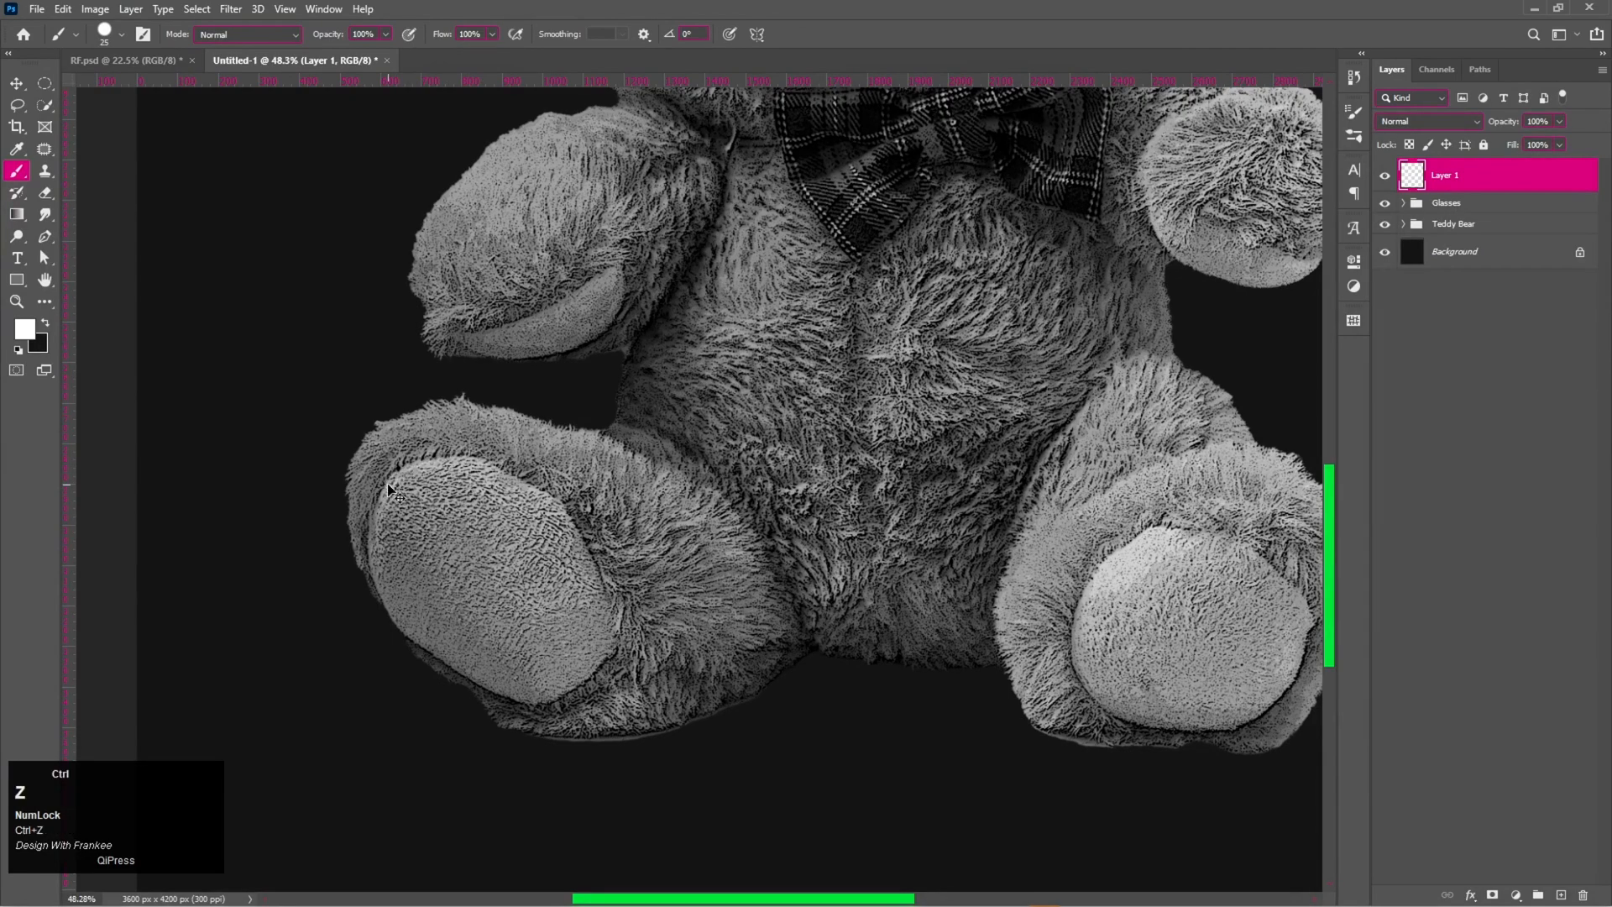
left_click_drag(484, 460, 473, 461)
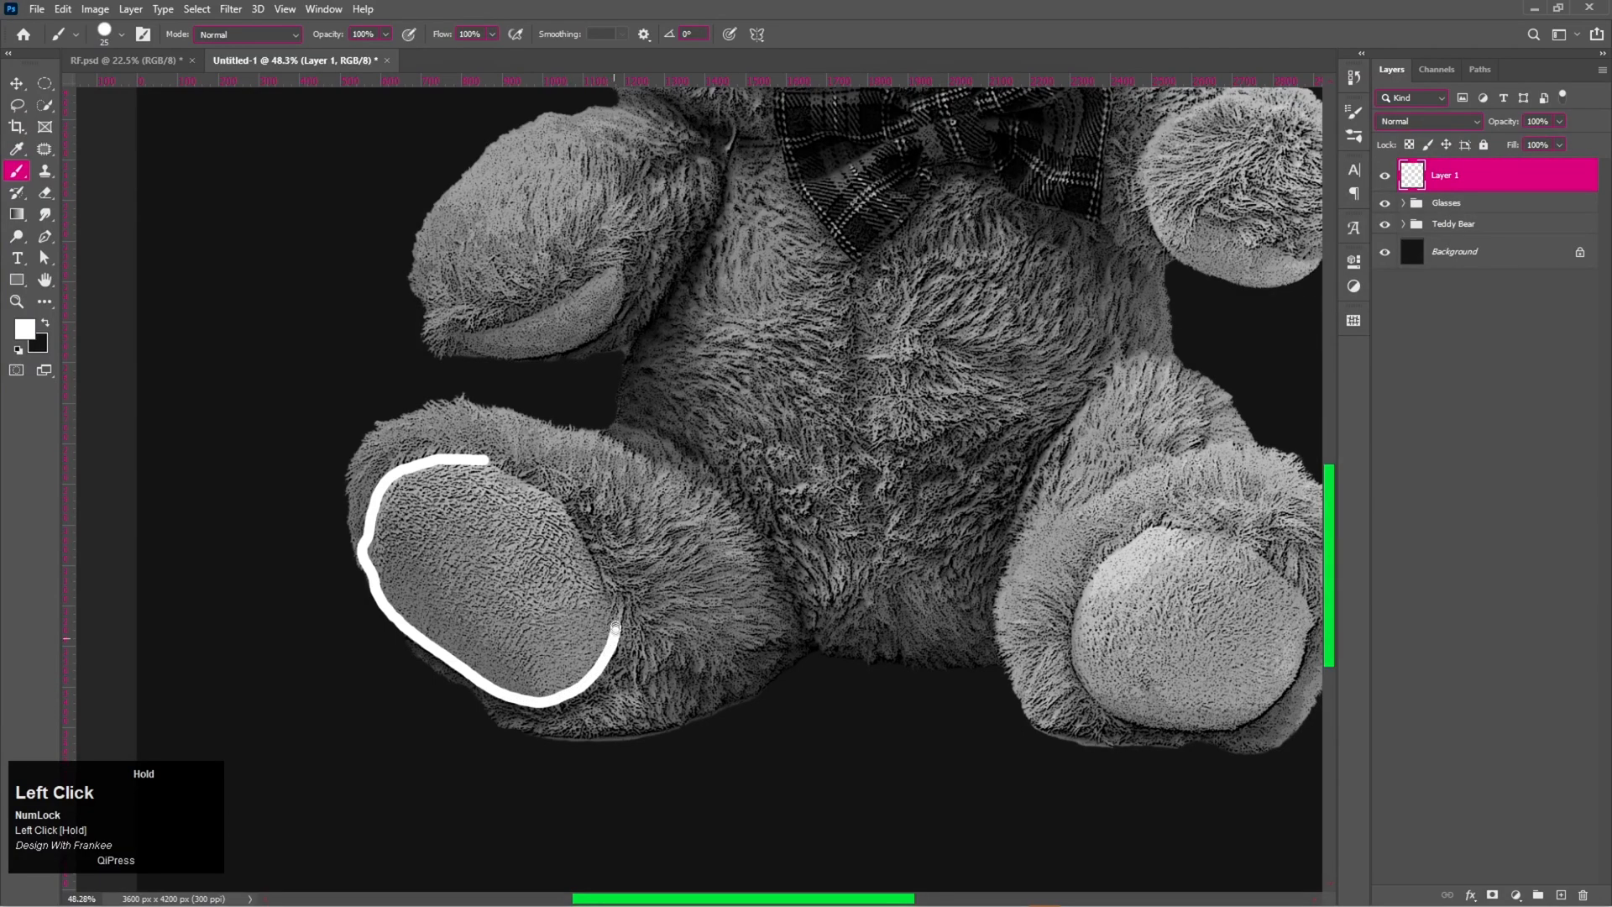
left_click_drag(506, 487, 452, 482)
left_click_drag(406, 540, 443, 619)
mouse_move(530, 654)
left_mouse_down()
mouse_move(566, 633)
mouse_move(582, 590)
mouse_move(542, 542)
mouse_move(462, 528)
mouse_move(474, 581)
mouse_move(517, 607)
mouse_move(513, 570)
left_mouse_up()
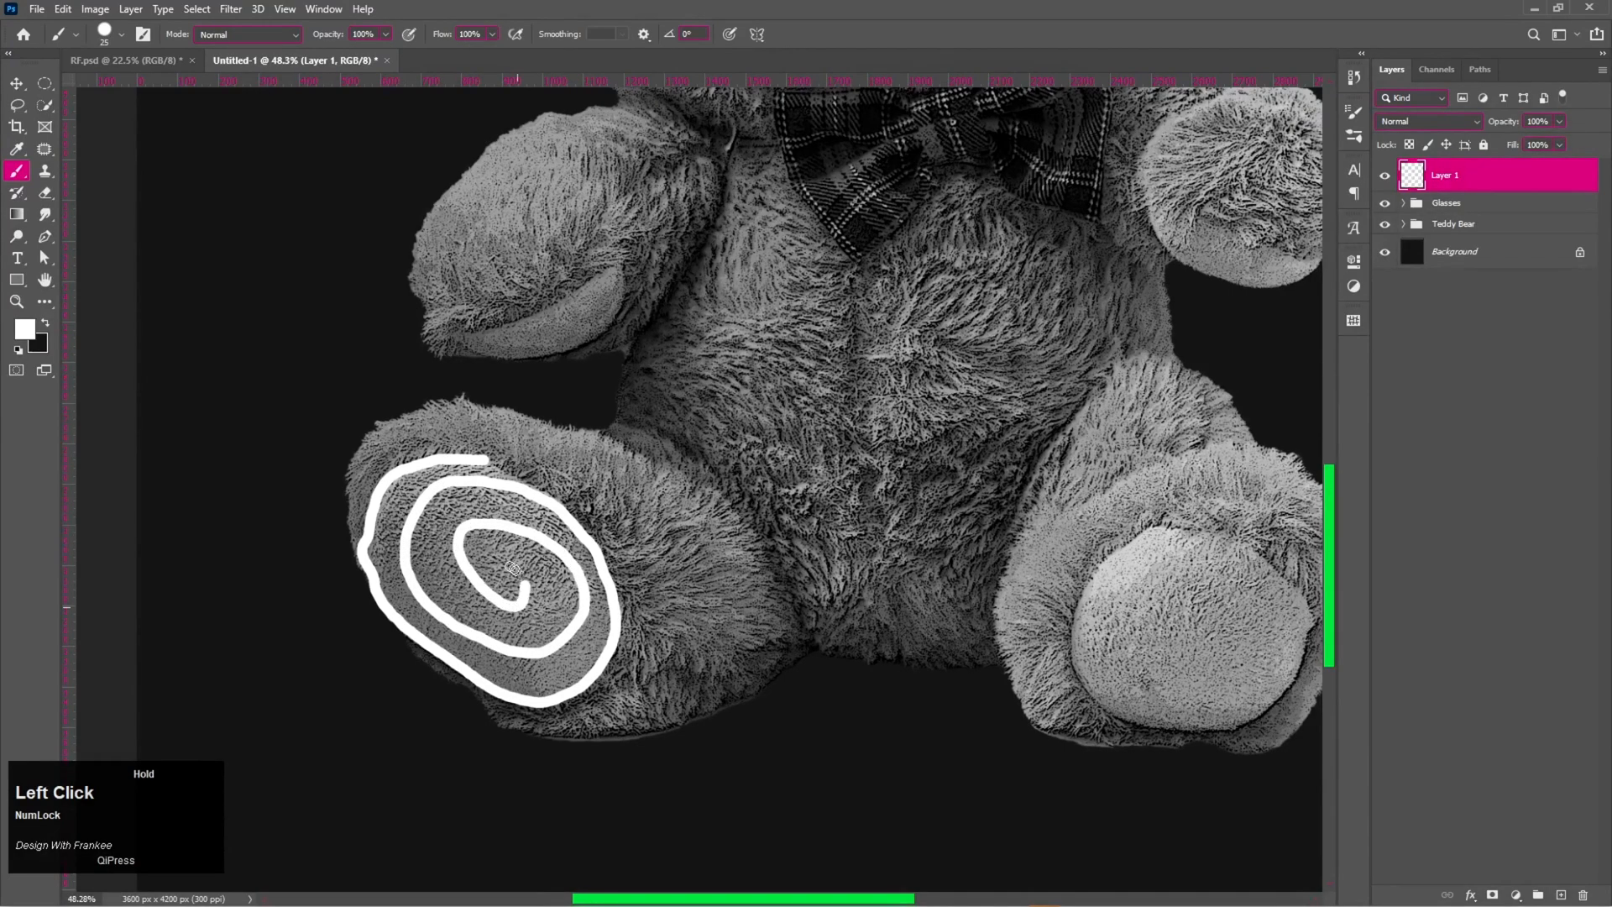
Brush a matching white spiral over the sole of the bear's other foot.
key("space")
left_click_drag(1155, 597, 921, 597)
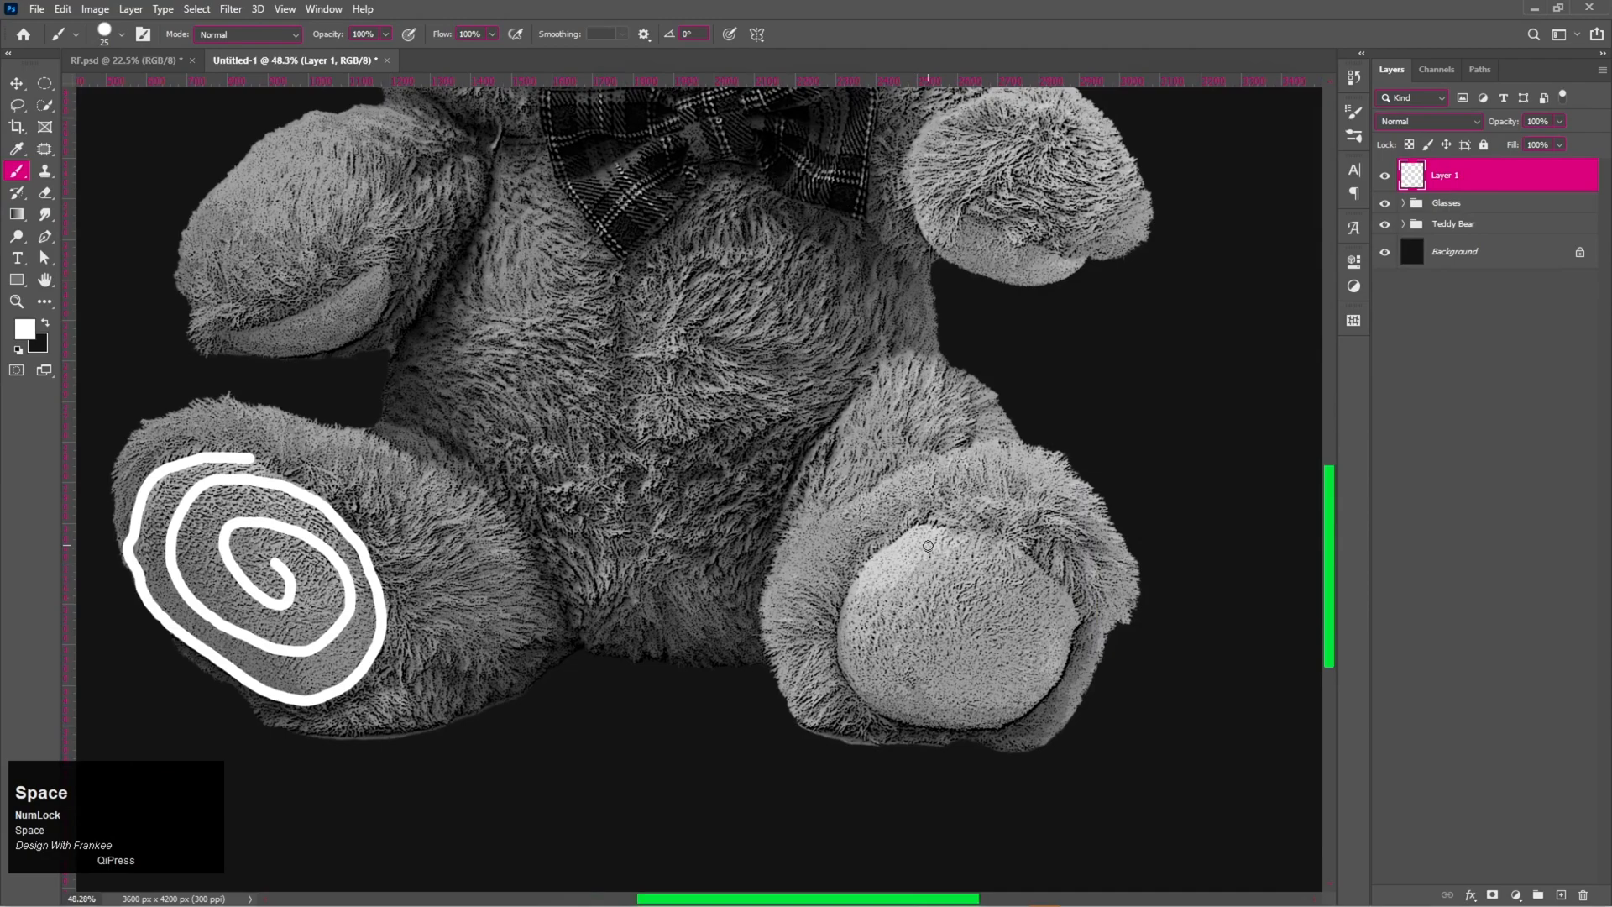
left_click_drag(929, 524, 894, 542)
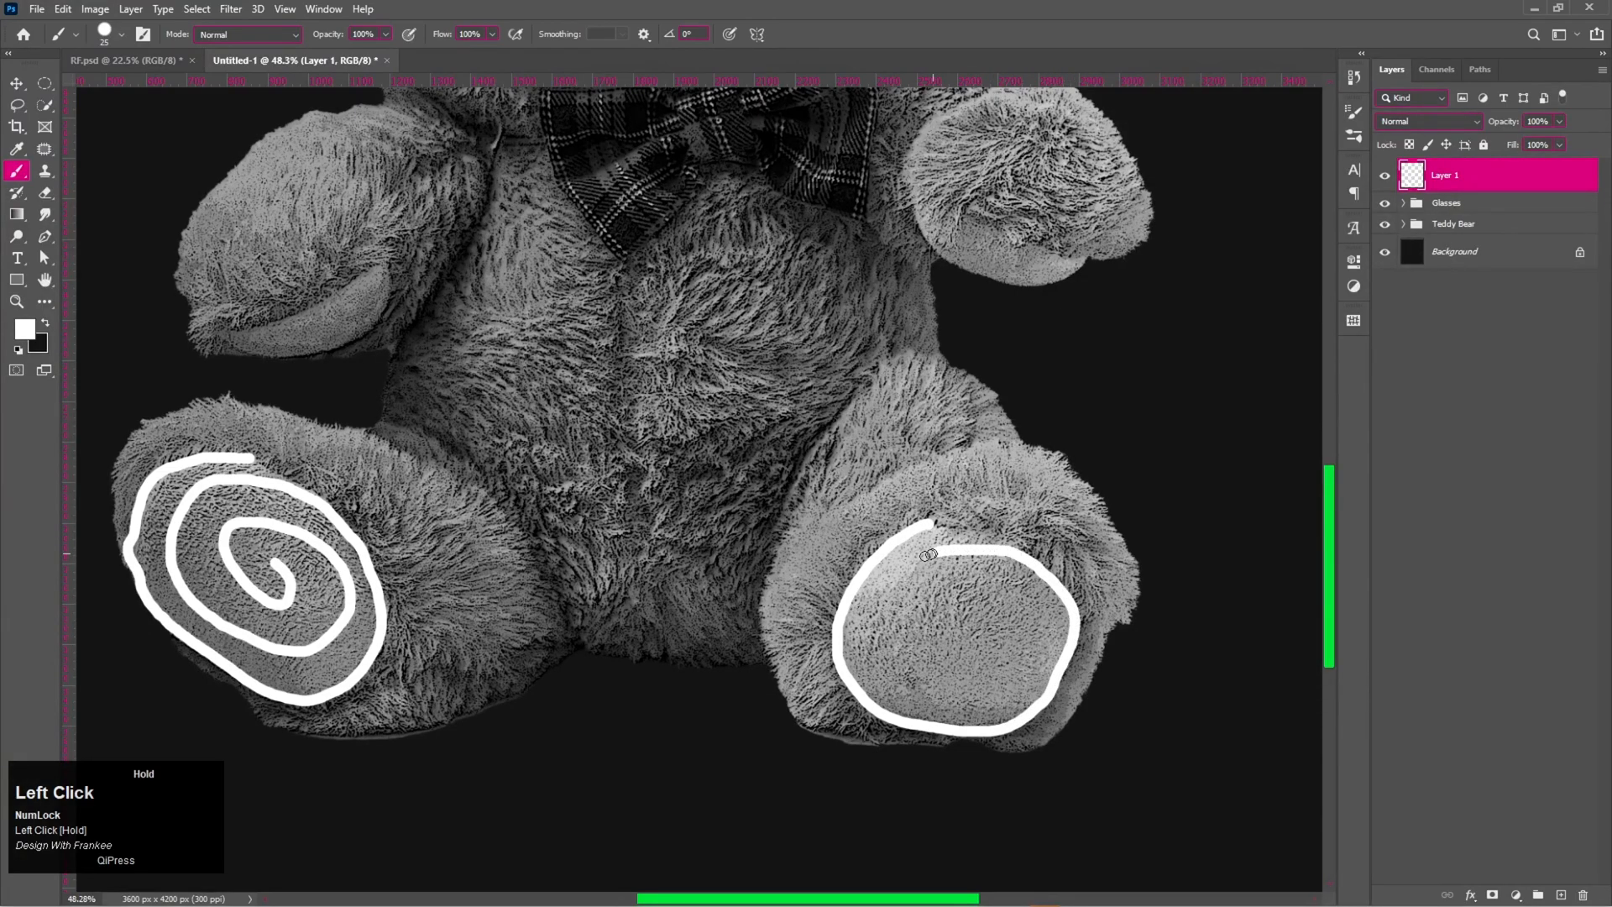
mouse_move(876, 630)
left_mouse_down()
mouse_move(897, 675)
mouse_move(932, 688)
left_mouse_up()
mouse_move(1025, 632)
left_mouse_down()
mouse_move(1000, 600)
mouse_move(943, 594)
mouse_move(929, 625)
mouse_move(966, 619)
left_mouse_up()
Paint three short white eyelashes above each orange-slice eye.
key("space")
left_click_drag(576, 335, 649, 598)
left_click_drag(594, 364, 631, 655)
mouse_move(488, 367)
left_mouse_down()
mouse_move(459, 357)
mouse_move(519, 339)
mouse_move(531, 317)
mouse_move(603, 304)
left_mouse_up()
mouse_move(723, 317)
left_mouse_down()
mouse_move(776, 284)
mouse_move(849, 303)
left_mouse_up()
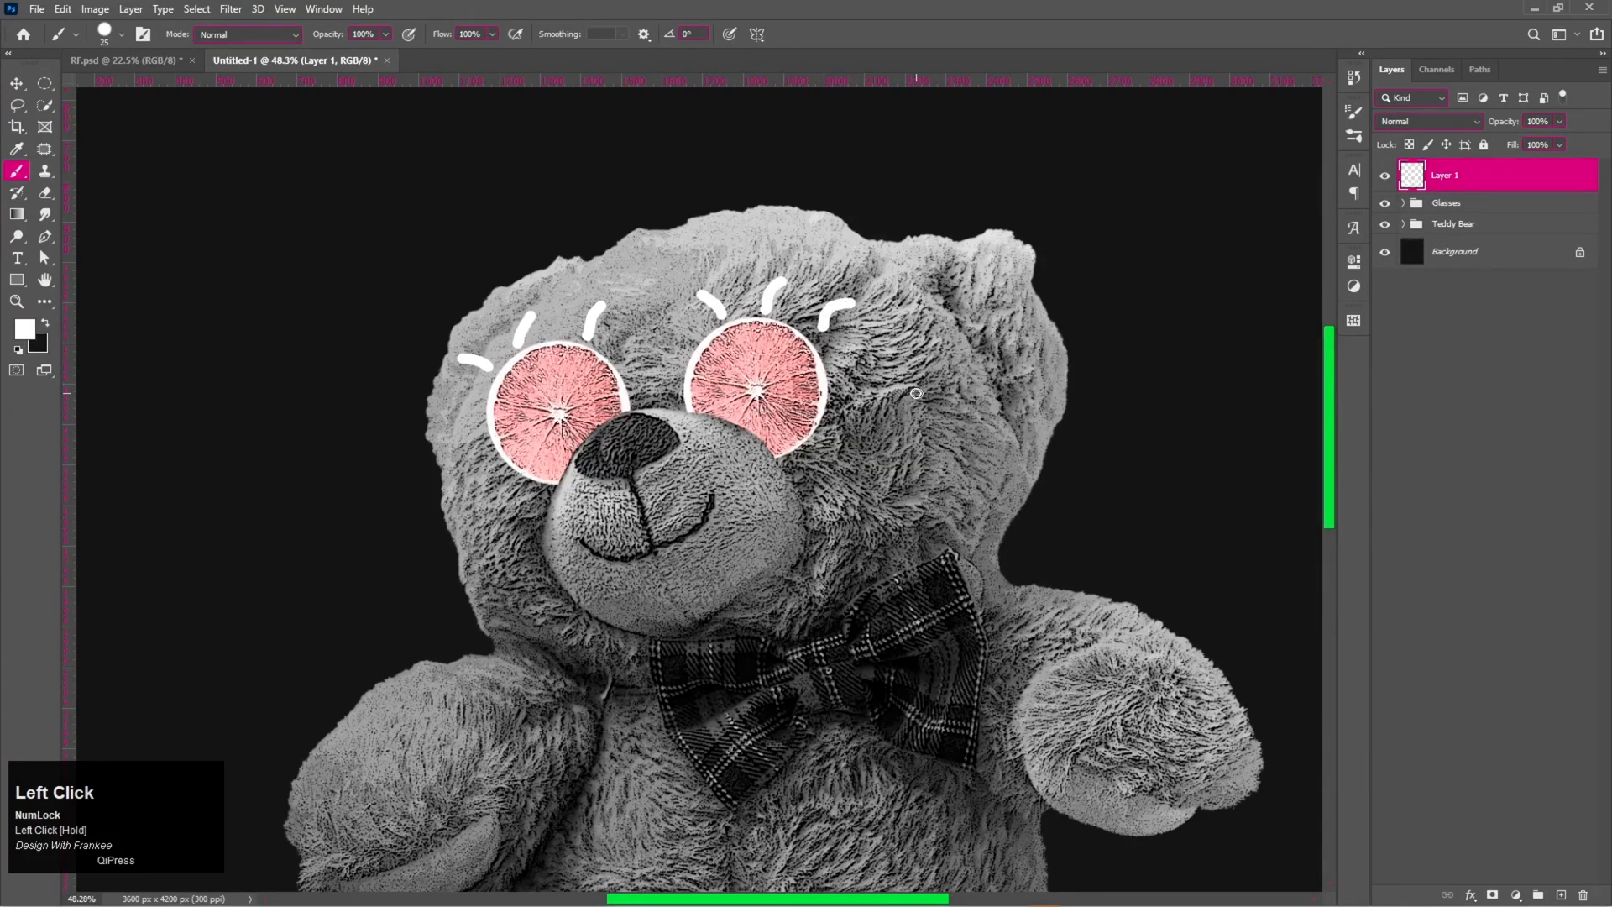
mouse_move(911, 401)
left_mouse_down()
mouse_move(886, 383)
mouse_move(877, 411)
mouse_move(914, 462)
left_mouse_up()
mouse_move(917, 402)
left_mouse_down()
mouse_move(939, 376)
mouse_move(941, 429)
mouse_move(918, 464)
left_mouse_up()
key("ctrl+z")
key("ctrl+z")
key("ctrl+z")
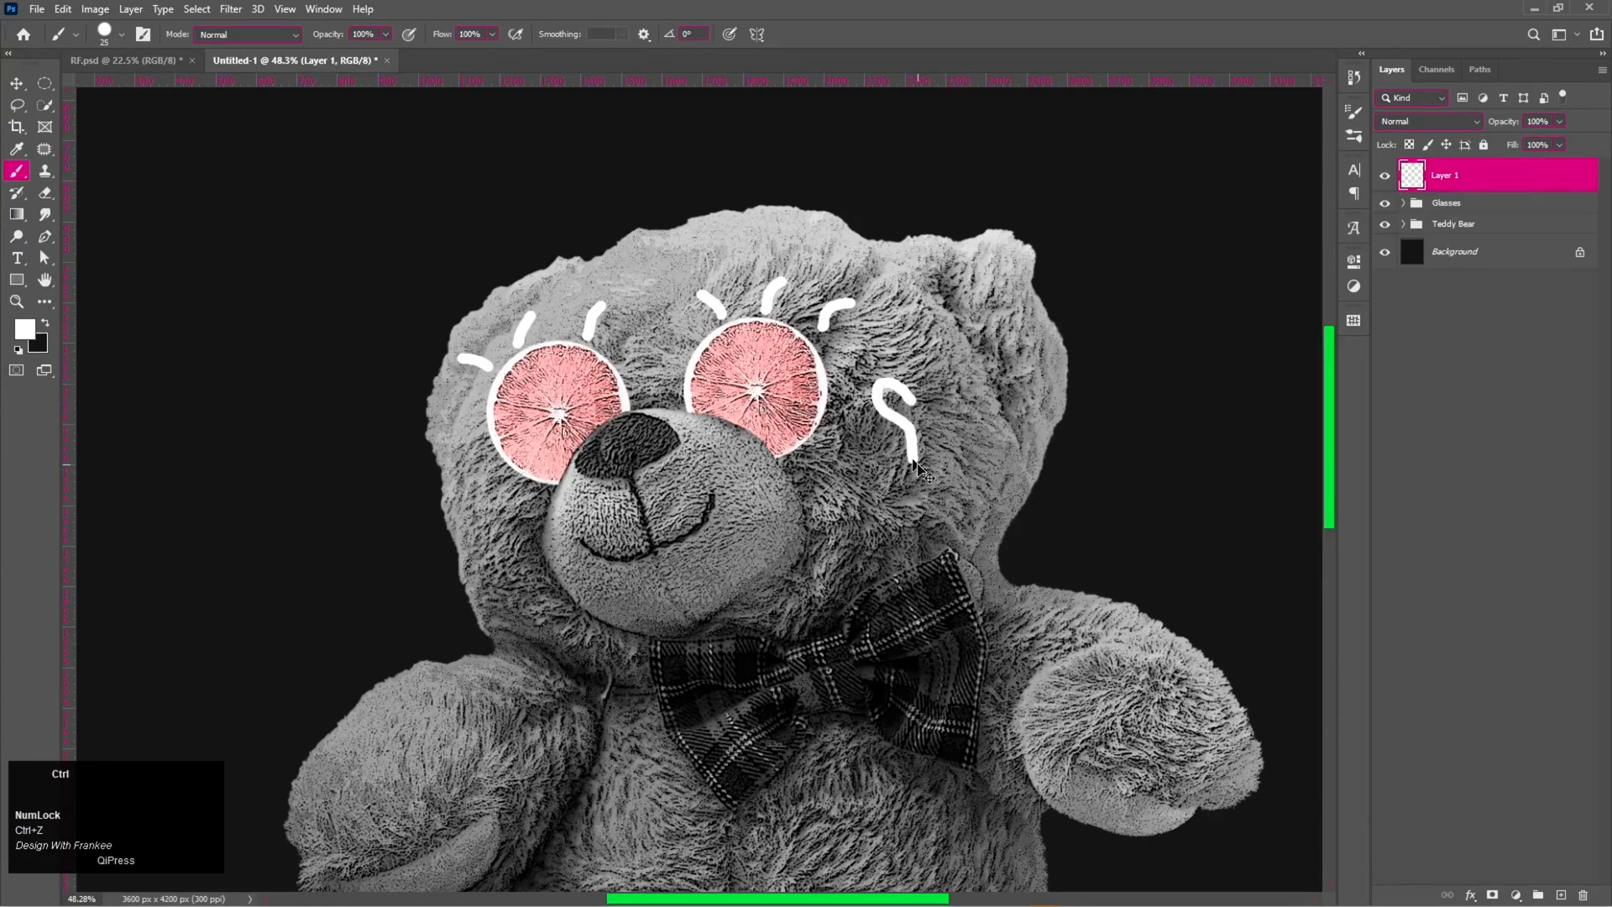
Draw a heart on the bear's cheek beside the right-hand slice and fill it with solid white.
mouse_move(913, 384)
left_mouse_down()
mouse_move(868, 385)
mouse_move(918, 451)
left_mouse_up()
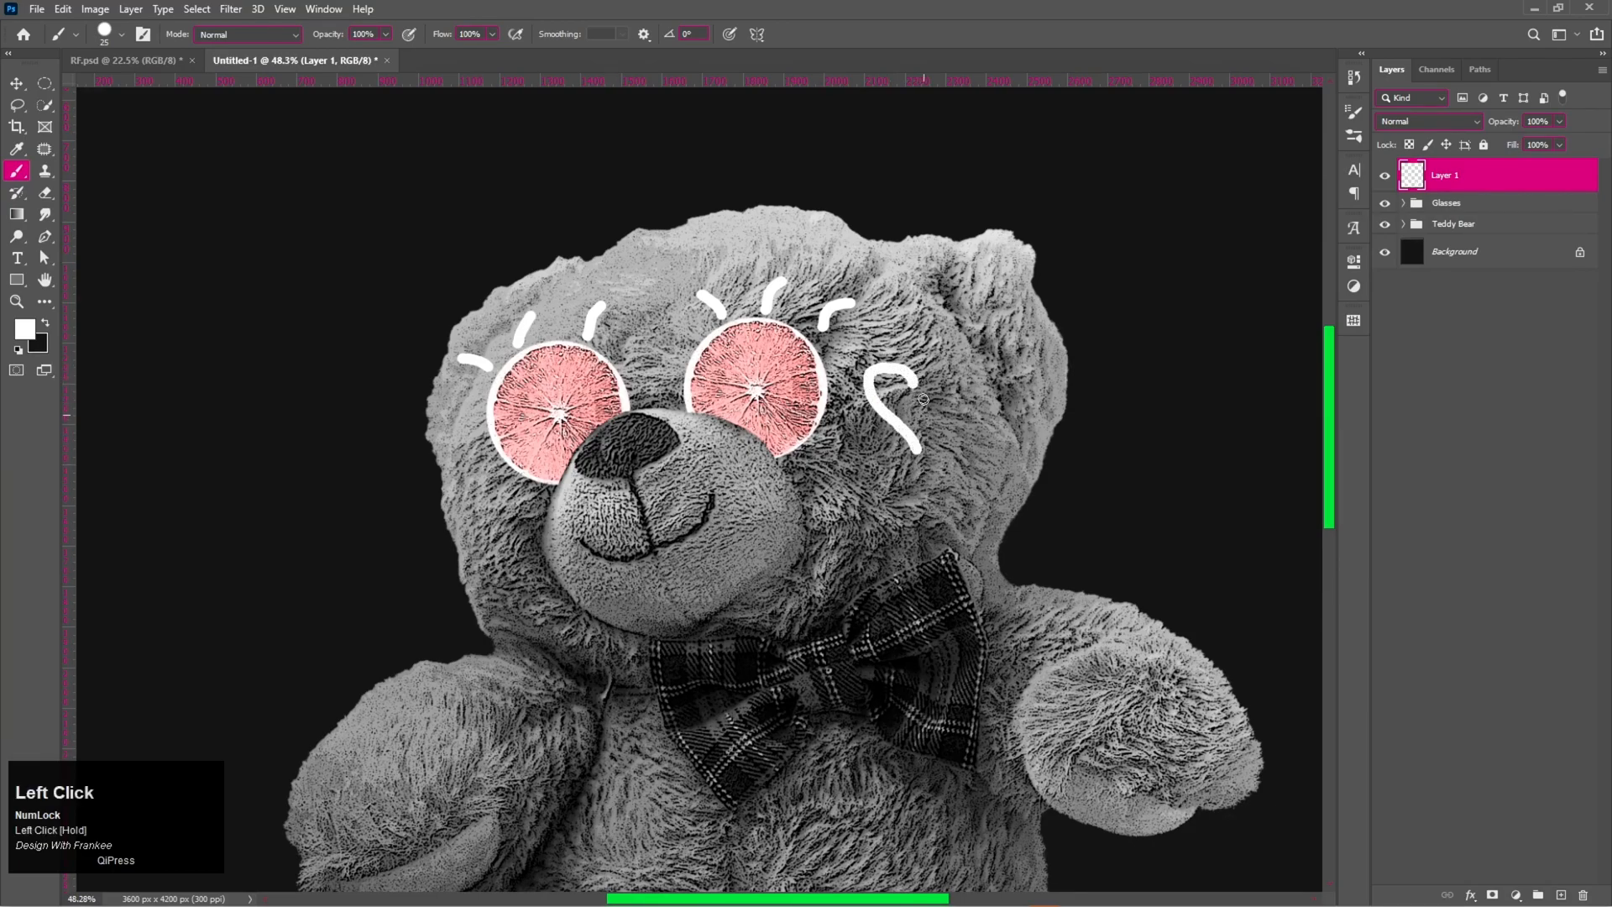
mouse_move(918, 388)
left_mouse_down()
mouse_move(958, 386)
mouse_move(954, 408)
mouse_move(917, 457)
mouse_move(901, 419)
left_mouse_up()
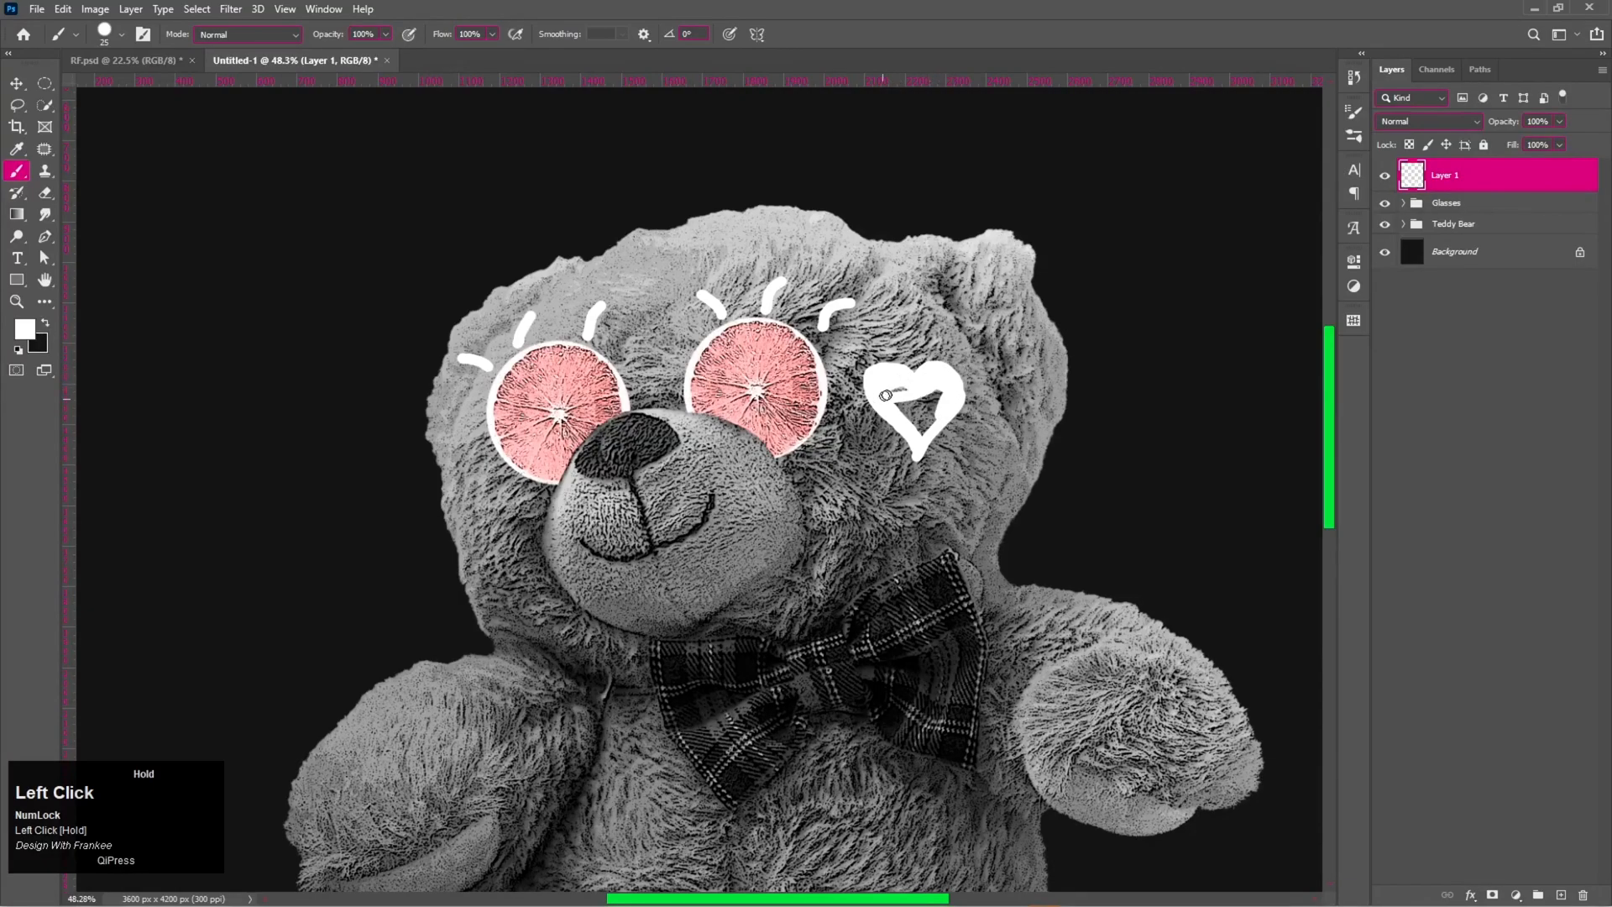
mouse_move(900, 390)
left_mouse_down()
mouse_move(935, 397)
mouse_move(922, 438)
mouse_move(929, 409)
left_mouse_up()
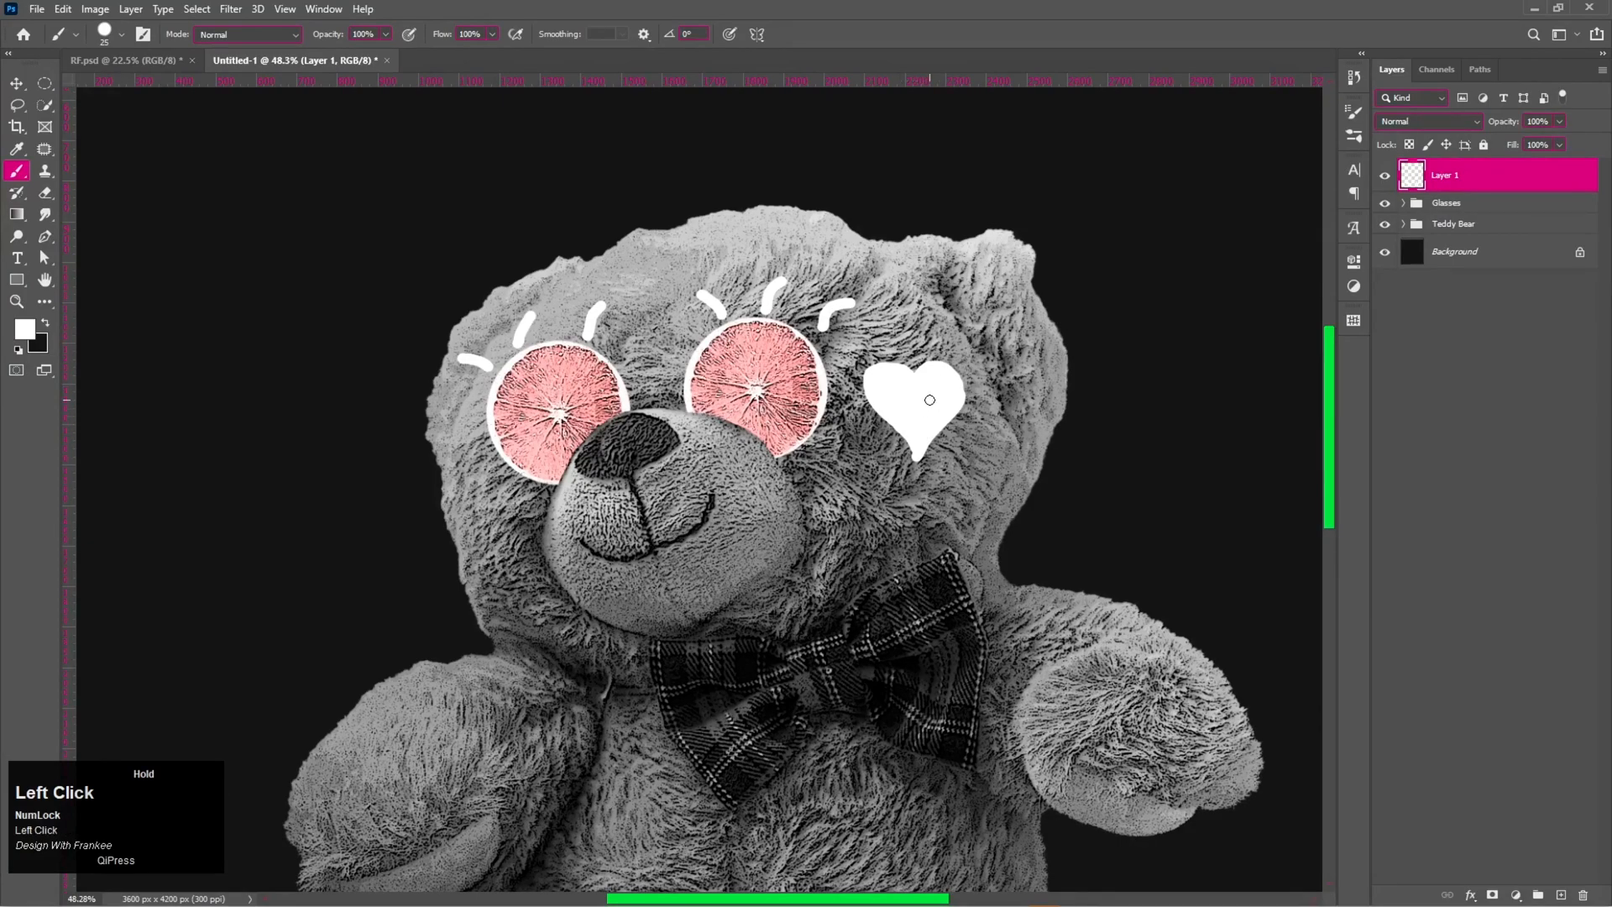
Draw two small white pockets on the bear's belly, one containing a star and the other a C shape.
scroll(926, 394, "down", 1)
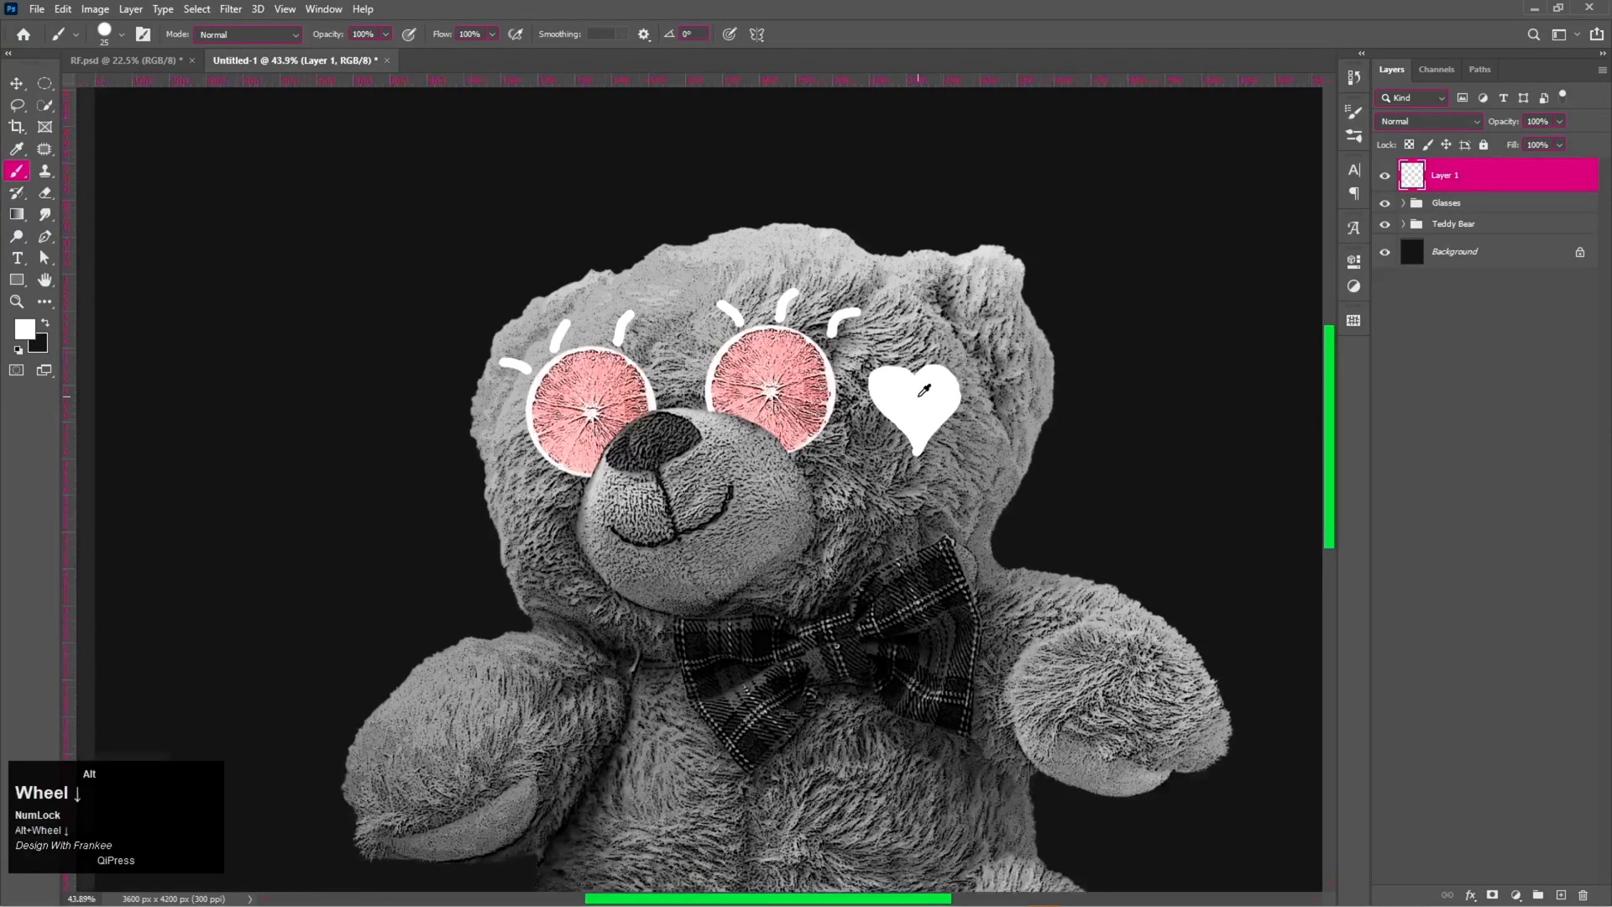
scroll(924, 390, "down", 1)
left_click_drag(866, 685, 896, 445)
scroll(796, 546, "up", 2)
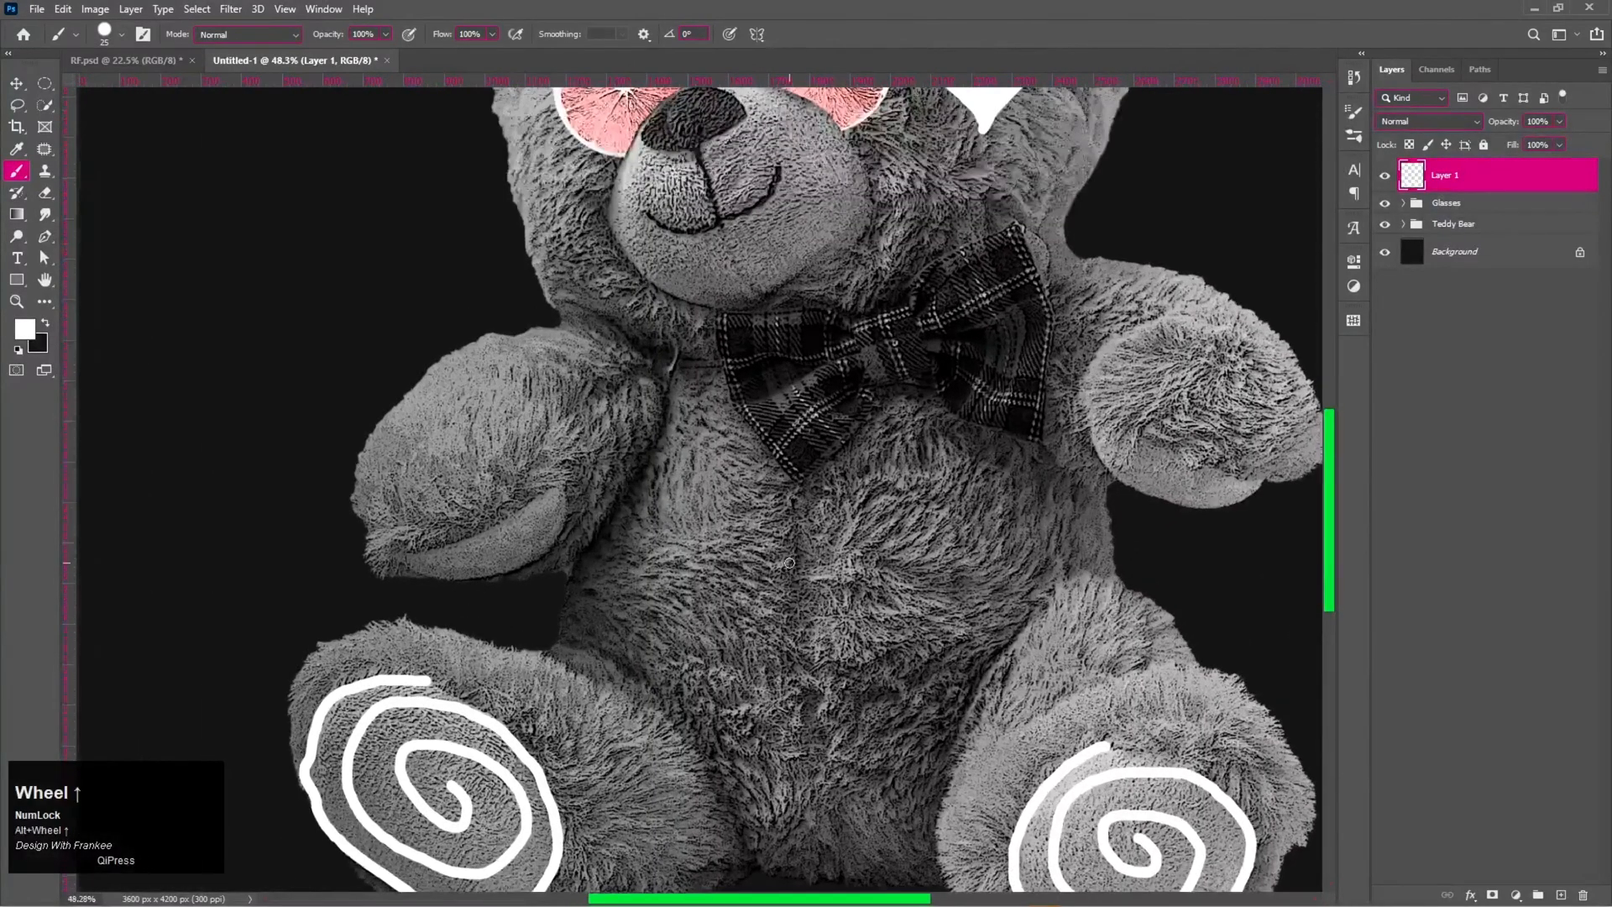
mouse_move(651, 536)
left_mouse_down()
mouse_move(729, 537)
mouse_move(648, 539)
mouse_move(675, 598)
mouse_move(715, 600)
mouse_move(732, 534)
mouse_move(686, 569)
left_mouse_up()
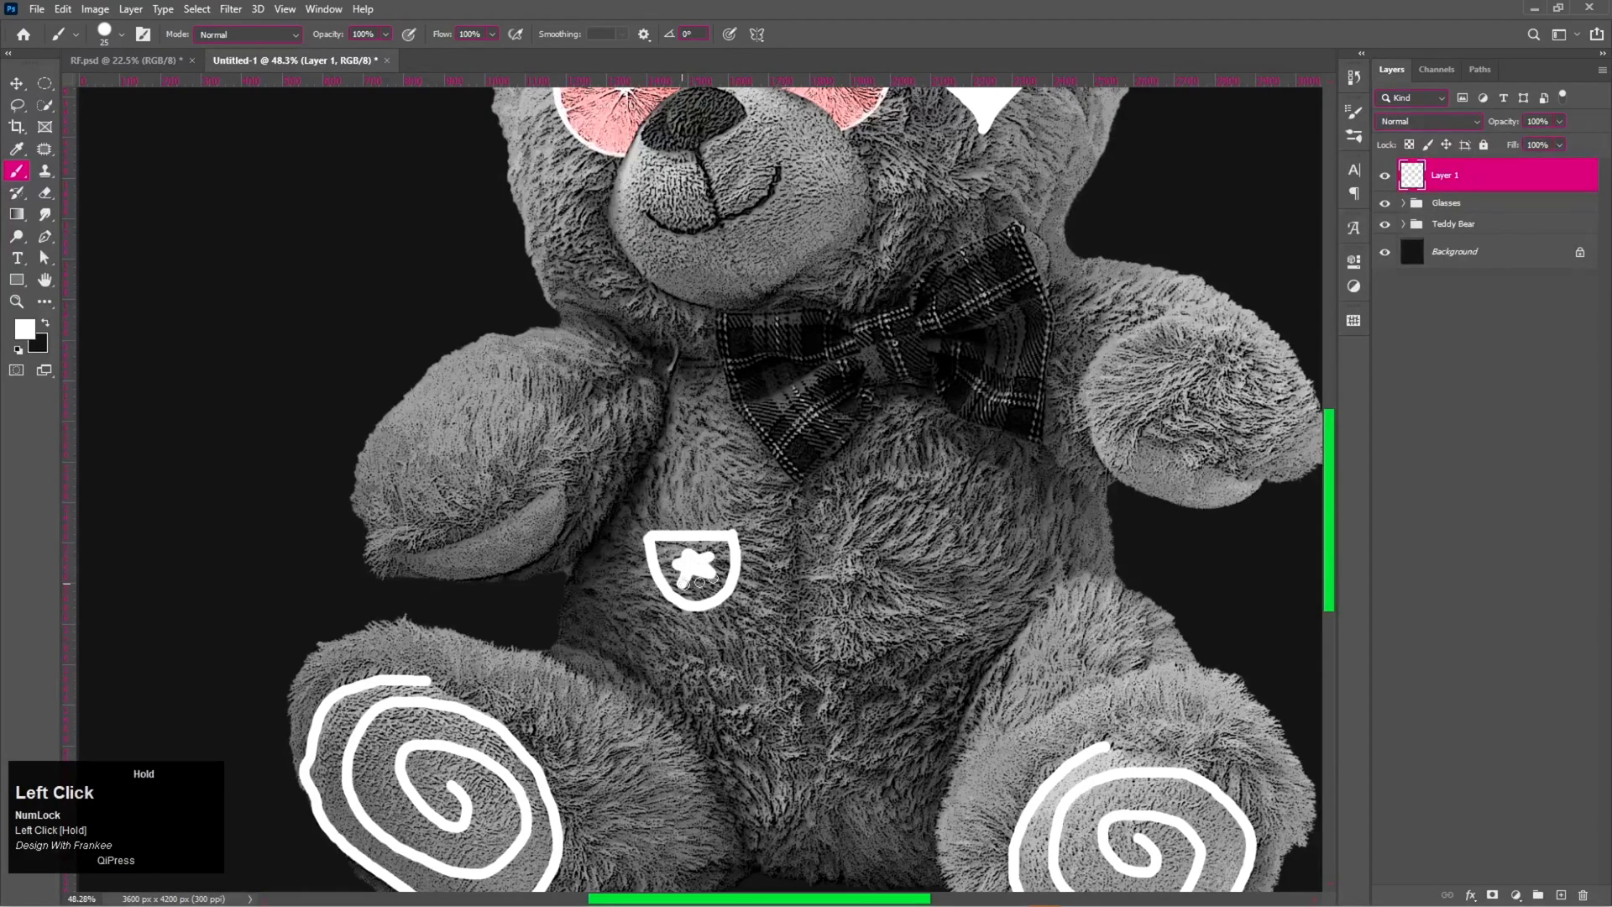
mouse_move(879, 532)
left_mouse_down()
mouse_move(882, 589)
mouse_move(921, 531)
mouse_move(947, 531)
mouse_move(874, 559)
mouse_move(916, 602)
mouse_move(949, 581)
mouse_move(954, 527)
mouse_move(895, 546)
mouse_move(919, 576)
left_mouse_up()
key("ctrl+z")
Enlarge the brush to 75 and paint three white button dots down the middle of the belly.
right_click(792, 504, "alt")
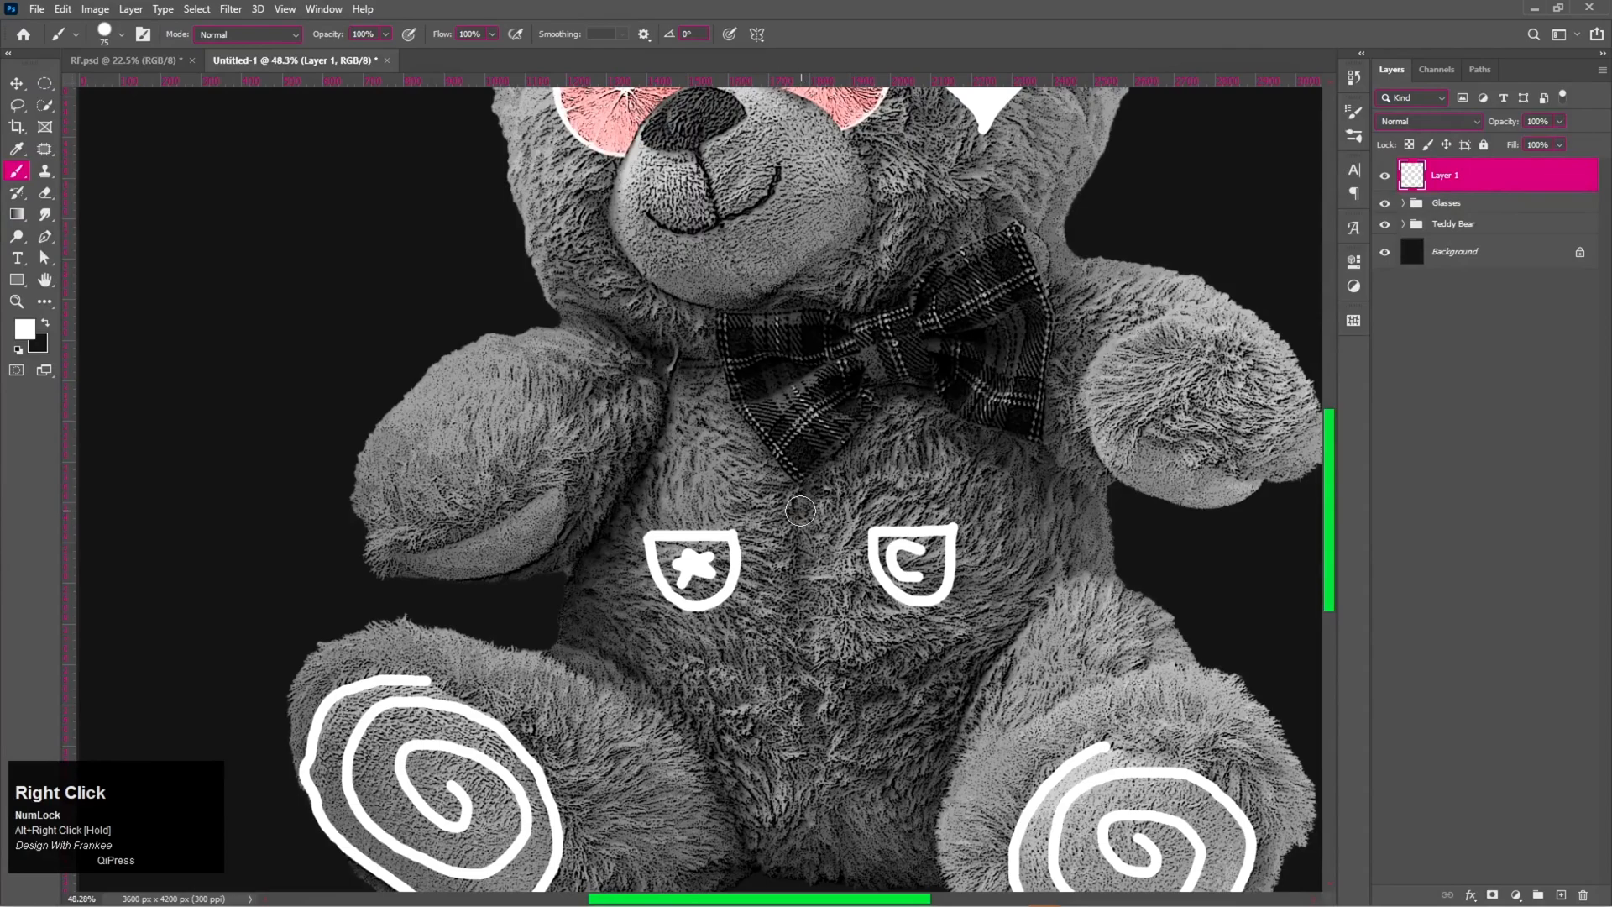
left_click(798, 513)
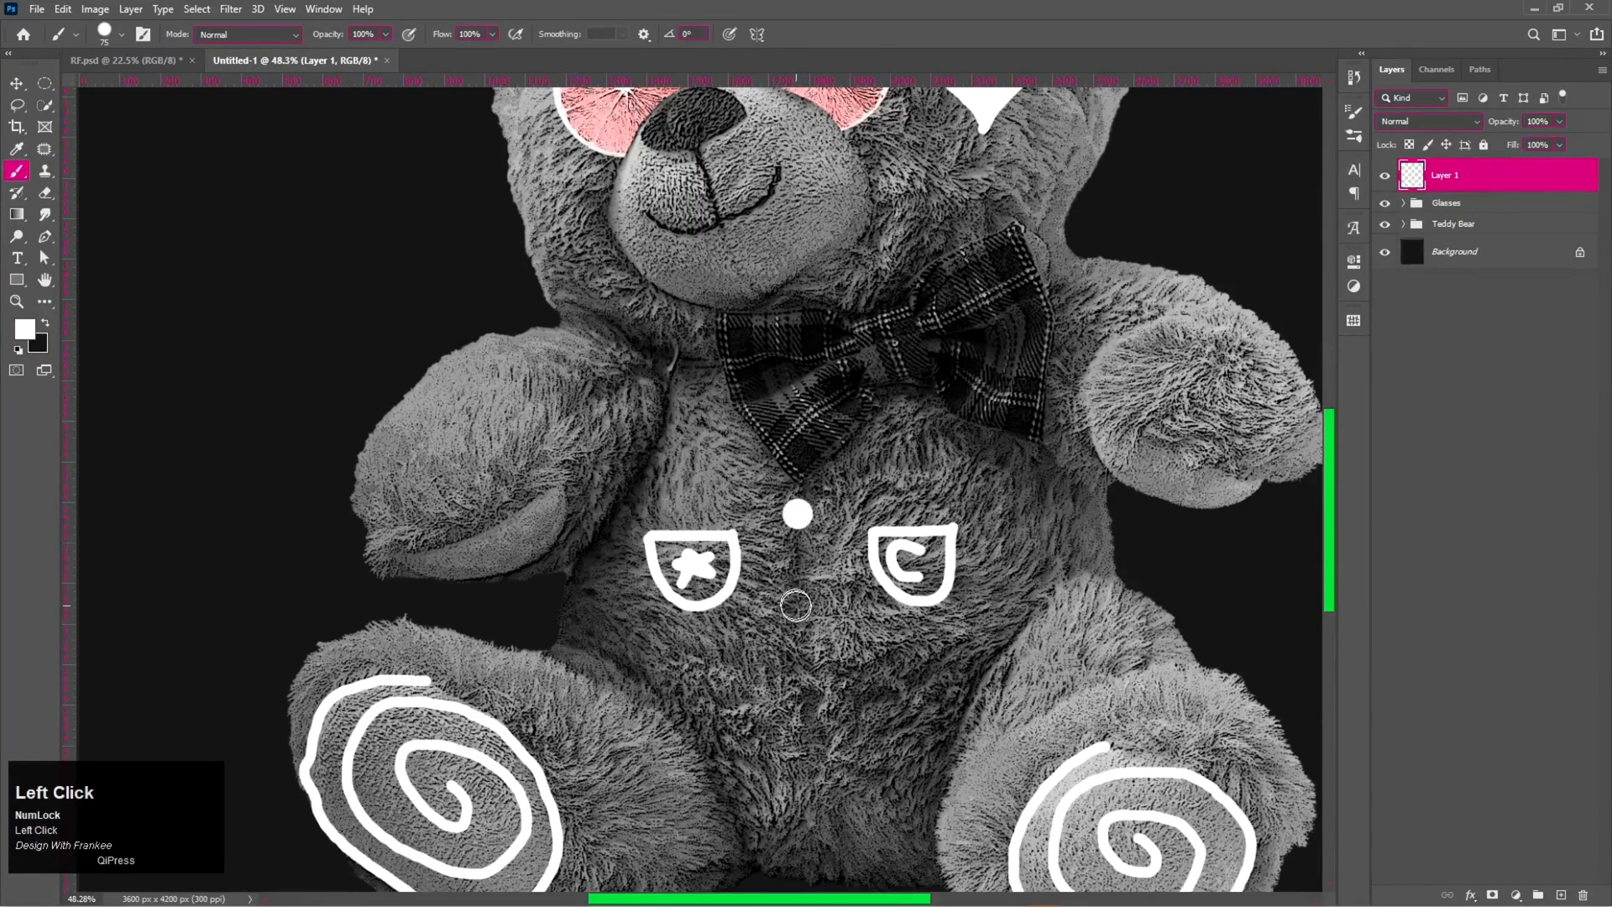
left_click(800, 610)
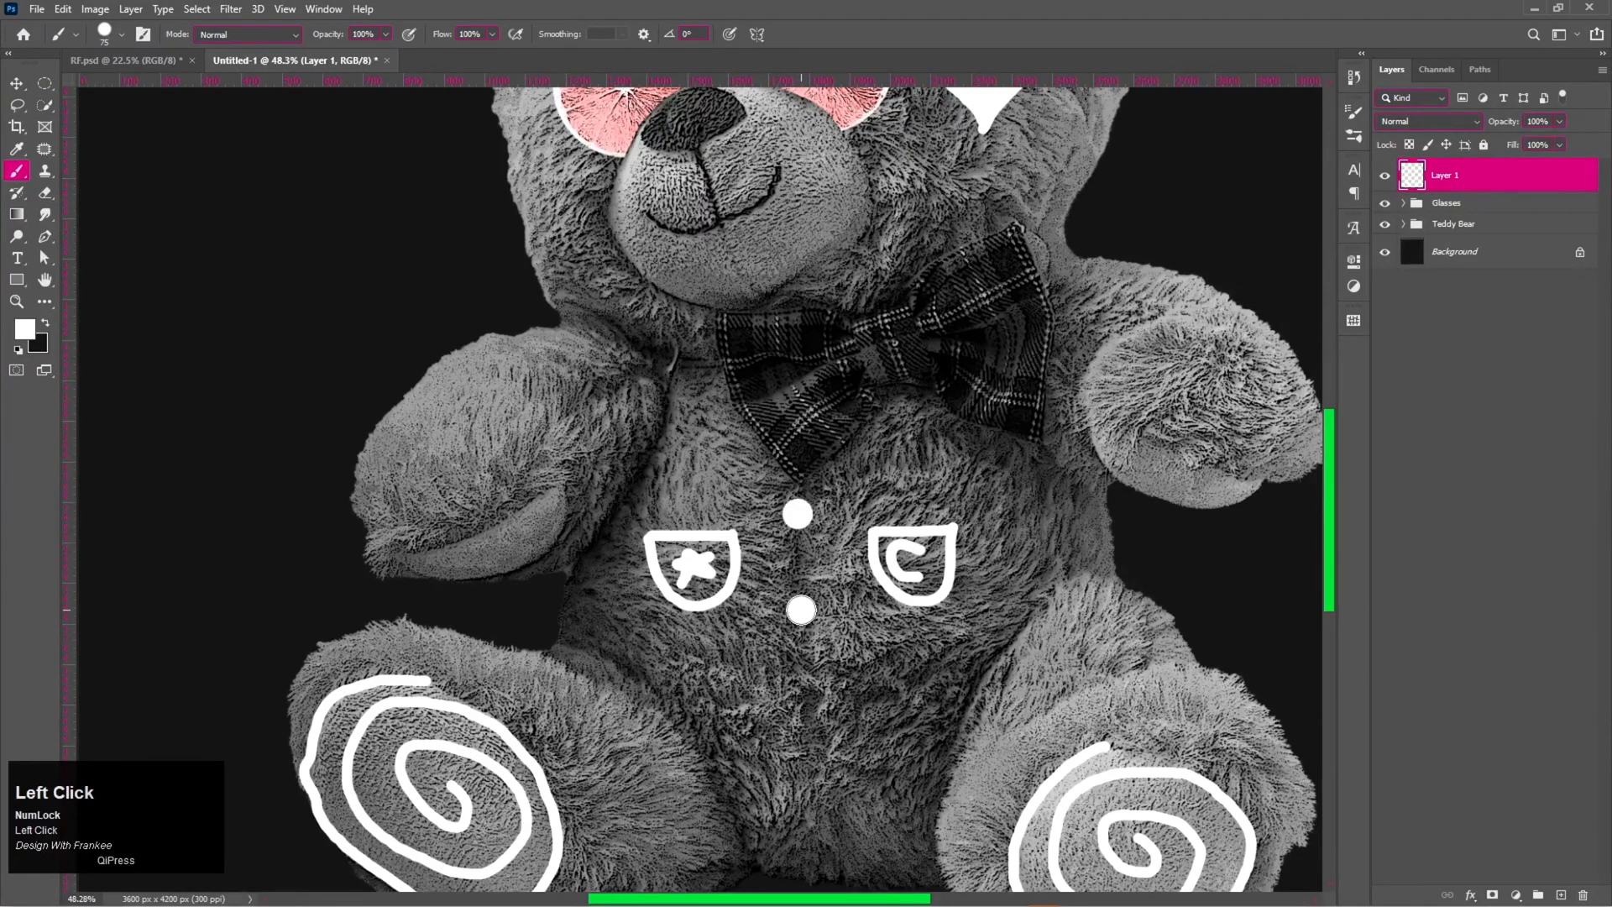
left_click(802, 711)
Reduce the brush size to 30 and paint a white smile along the bear's mouth line.
scroll(926, 493, "down", 2)
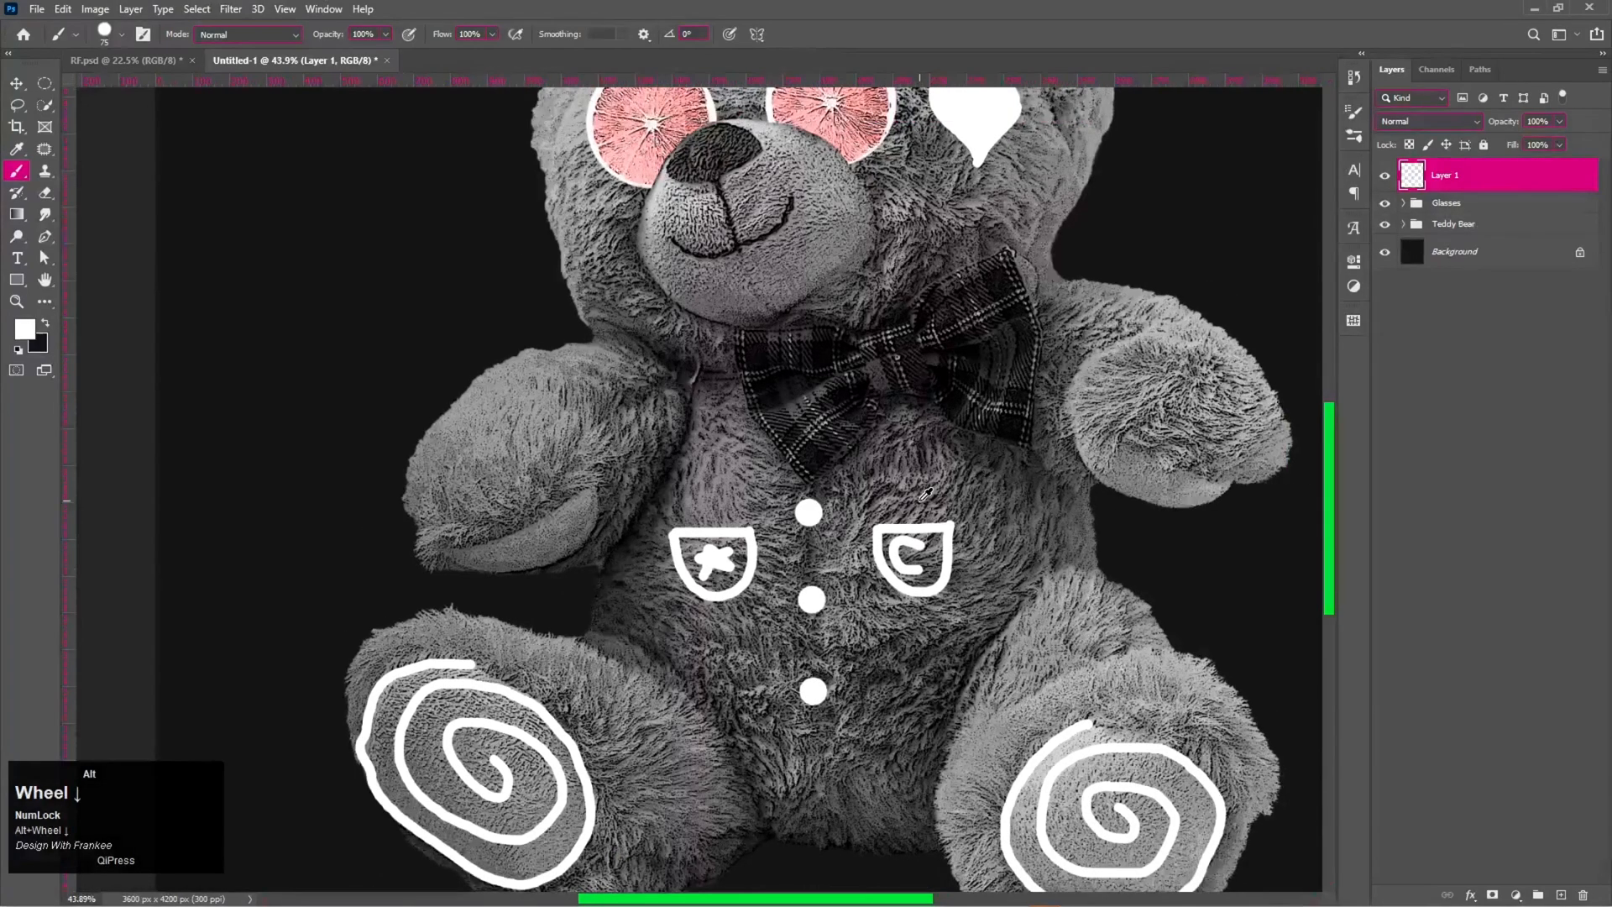
scroll(926, 493, "down", 1)
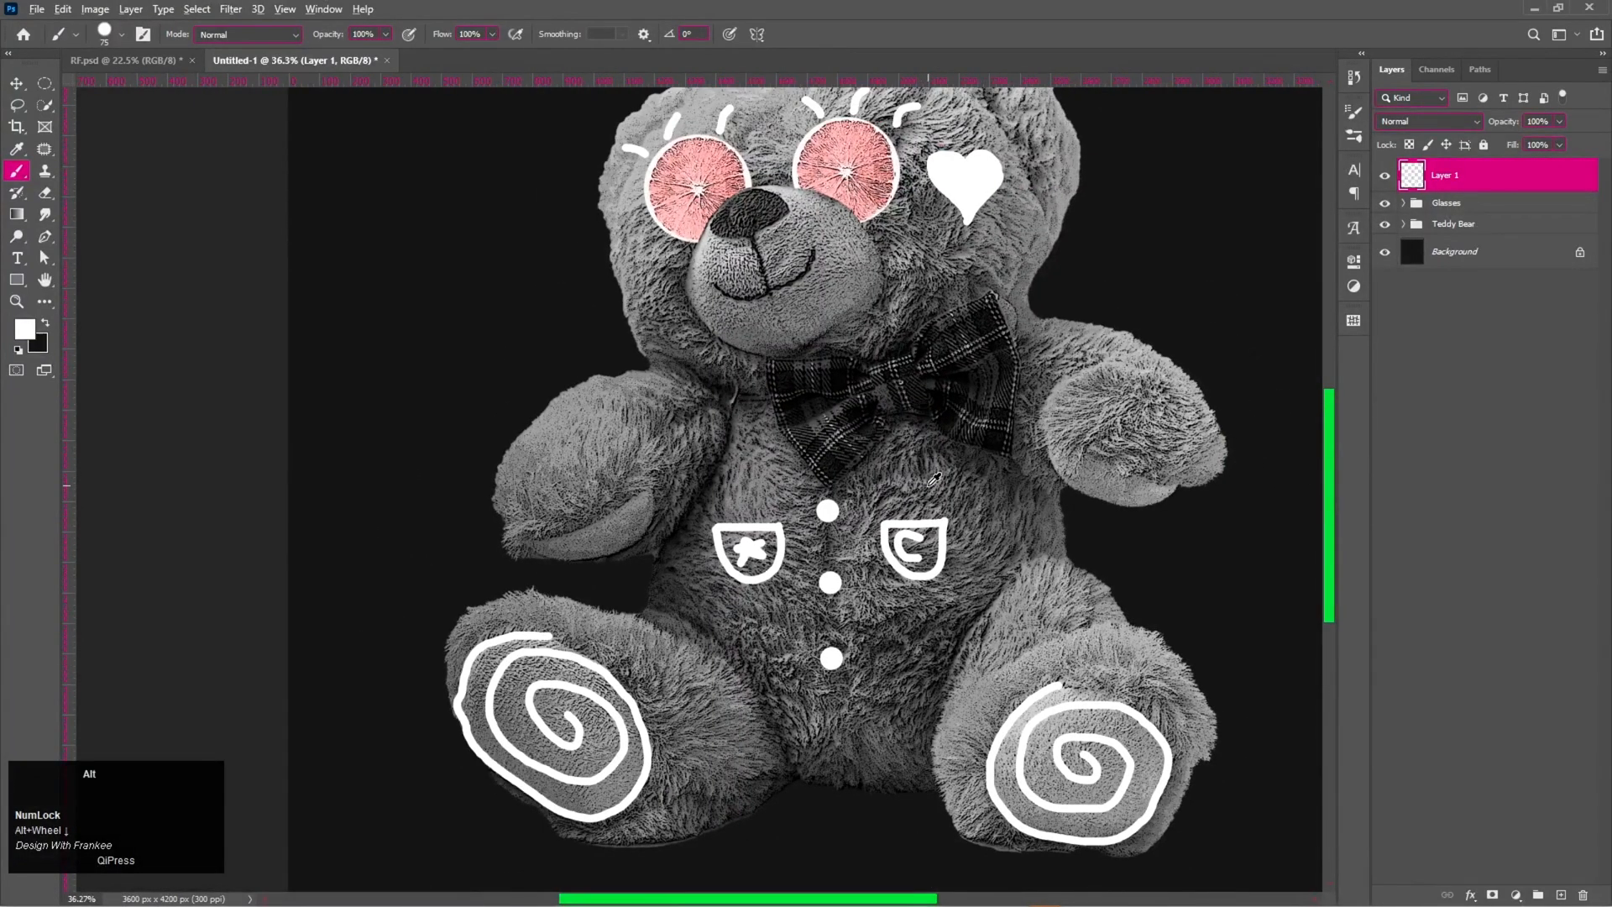
scroll(819, 432, "up", 2)
key("space")
left_click_drag(760, 238, 786, 478)
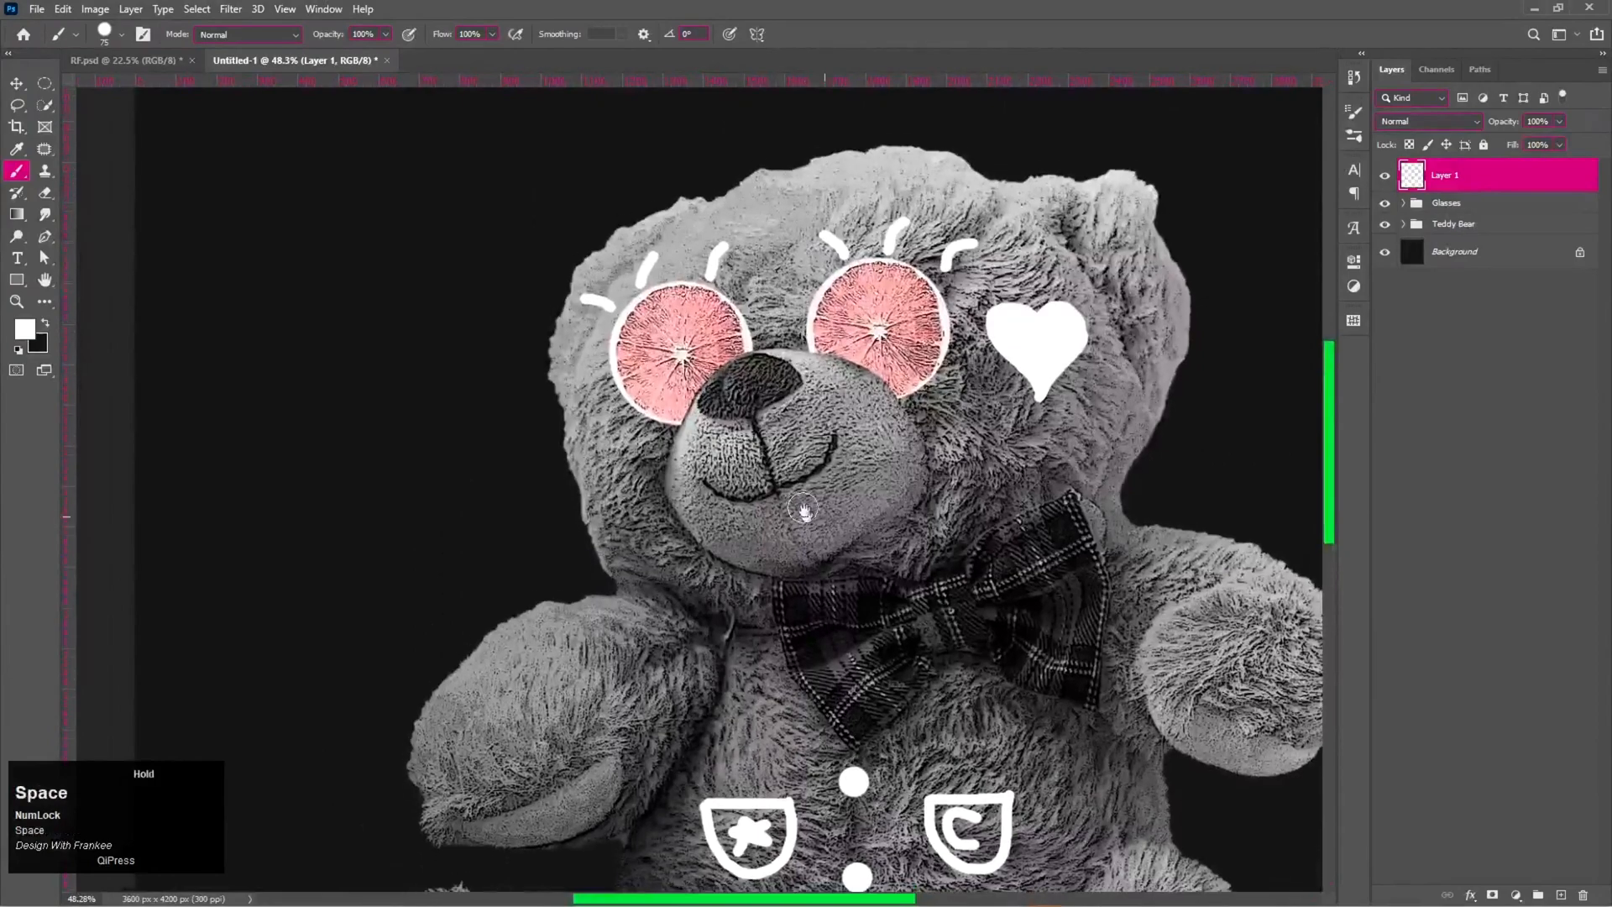
key("bracketleft")
key("bracketleft")
key("bracketleft")
key("bracketleft")
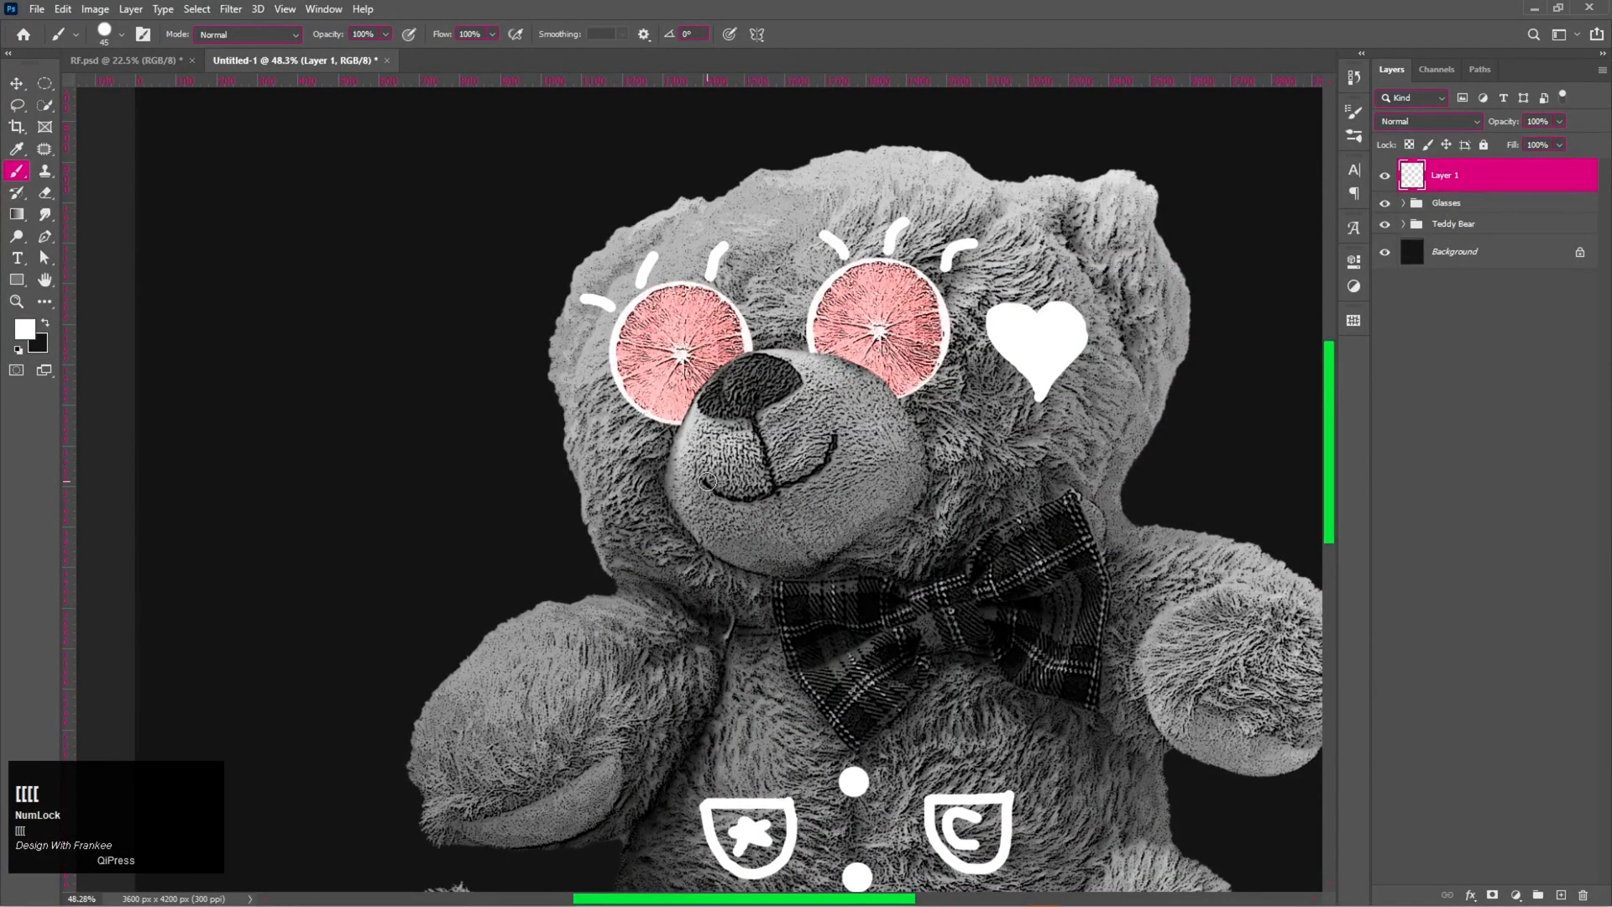
key("bracketleft")
mouse_move(704, 482)
left_mouse_down()
mouse_move(739, 514)
mouse_move(802, 498)
left_mouse_up()
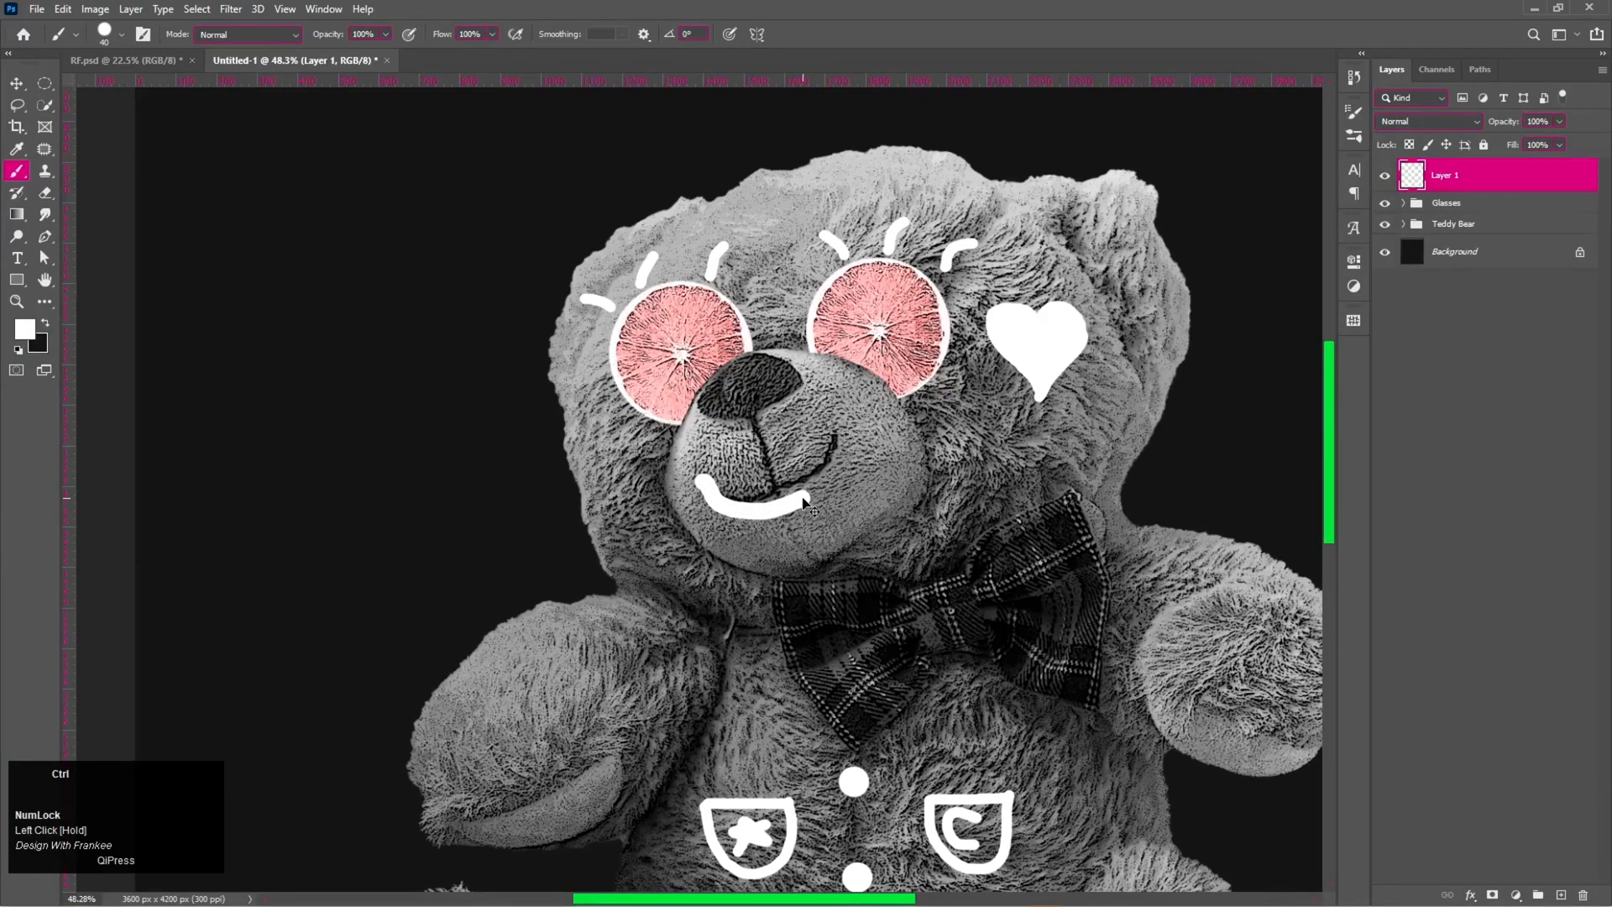
key("ctrl+z")
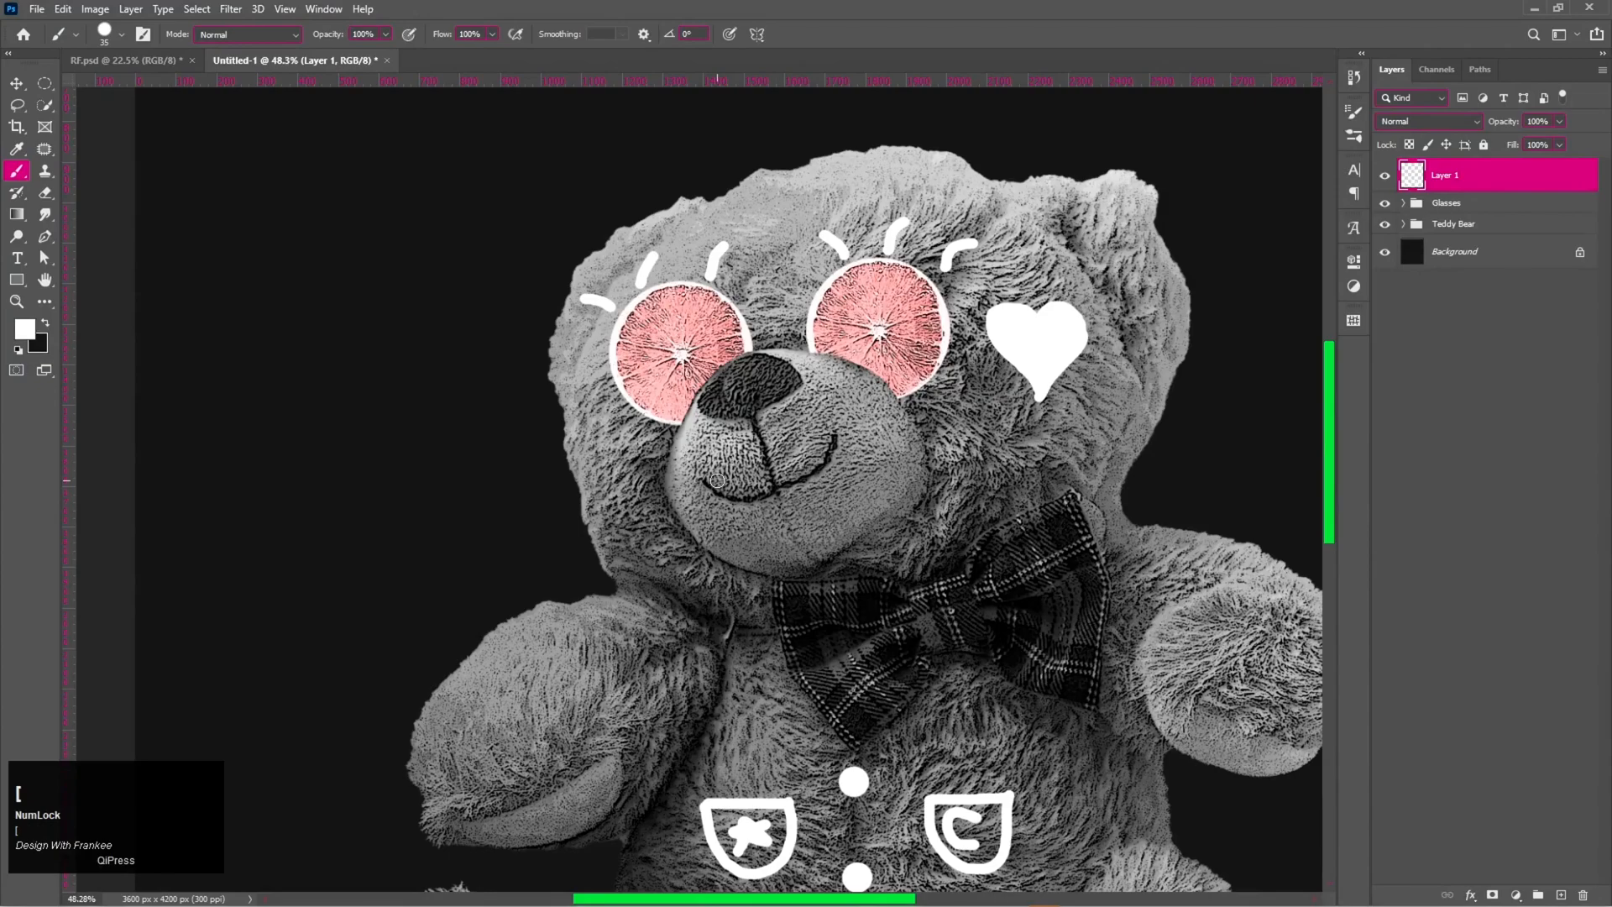
mouse_move(707, 479)
left_mouse_down()
mouse_move(774, 508)
mouse_move(821, 478)
mouse_move(835, 442)
left_mouse_up()
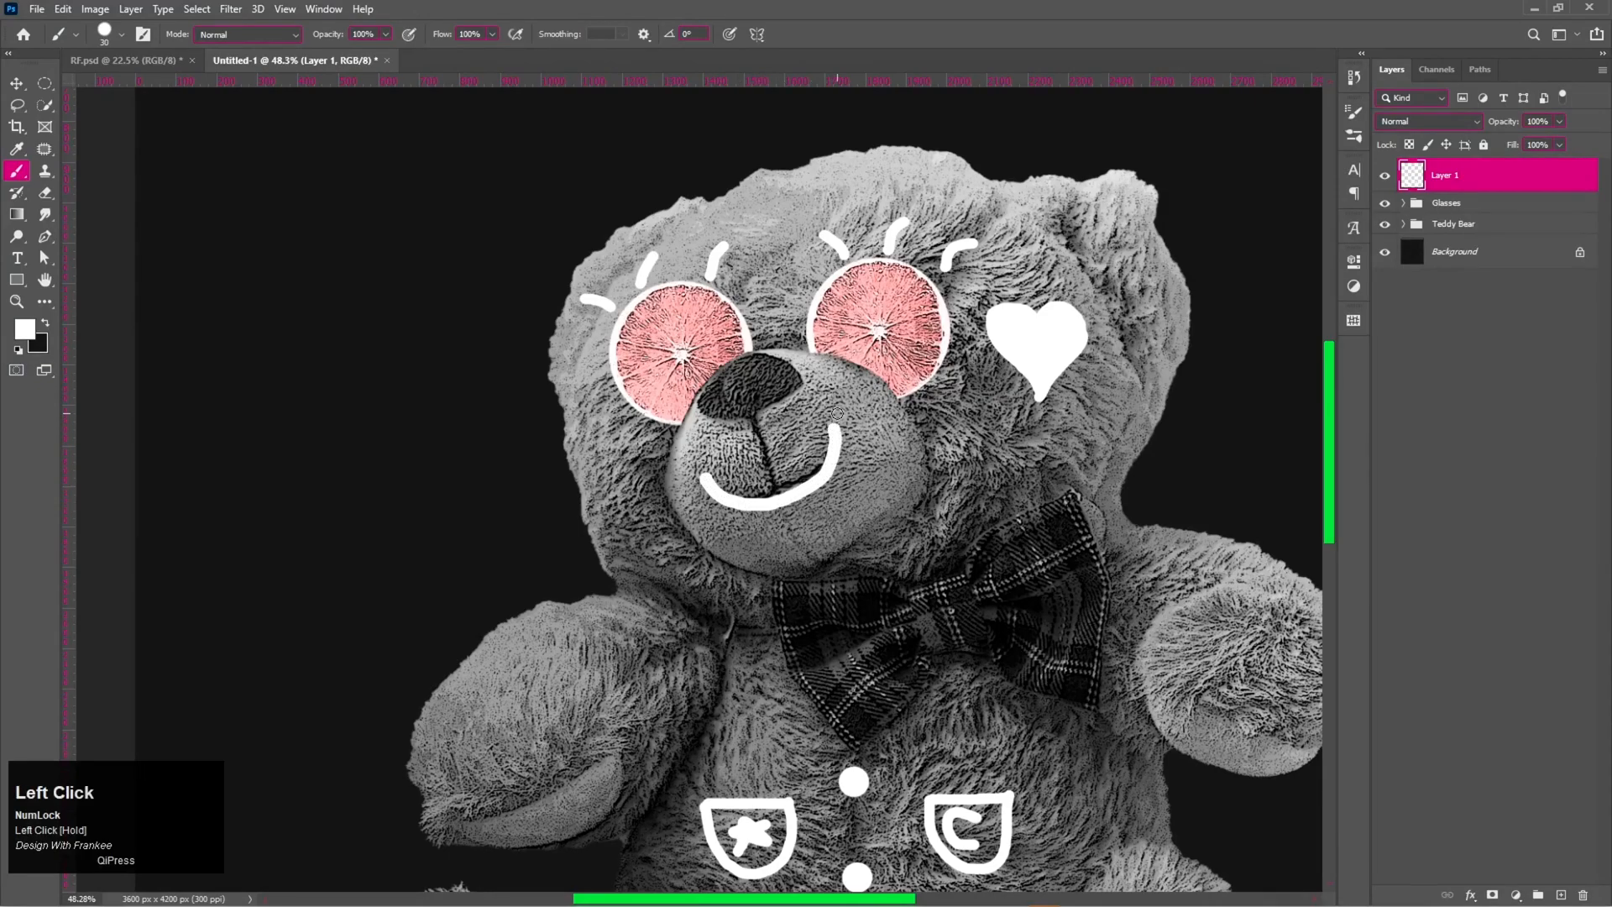
Undo the smile stroke and repaint it in white with cheek creases, an open lower lip and a filled tongue.
key("ctrl+z")
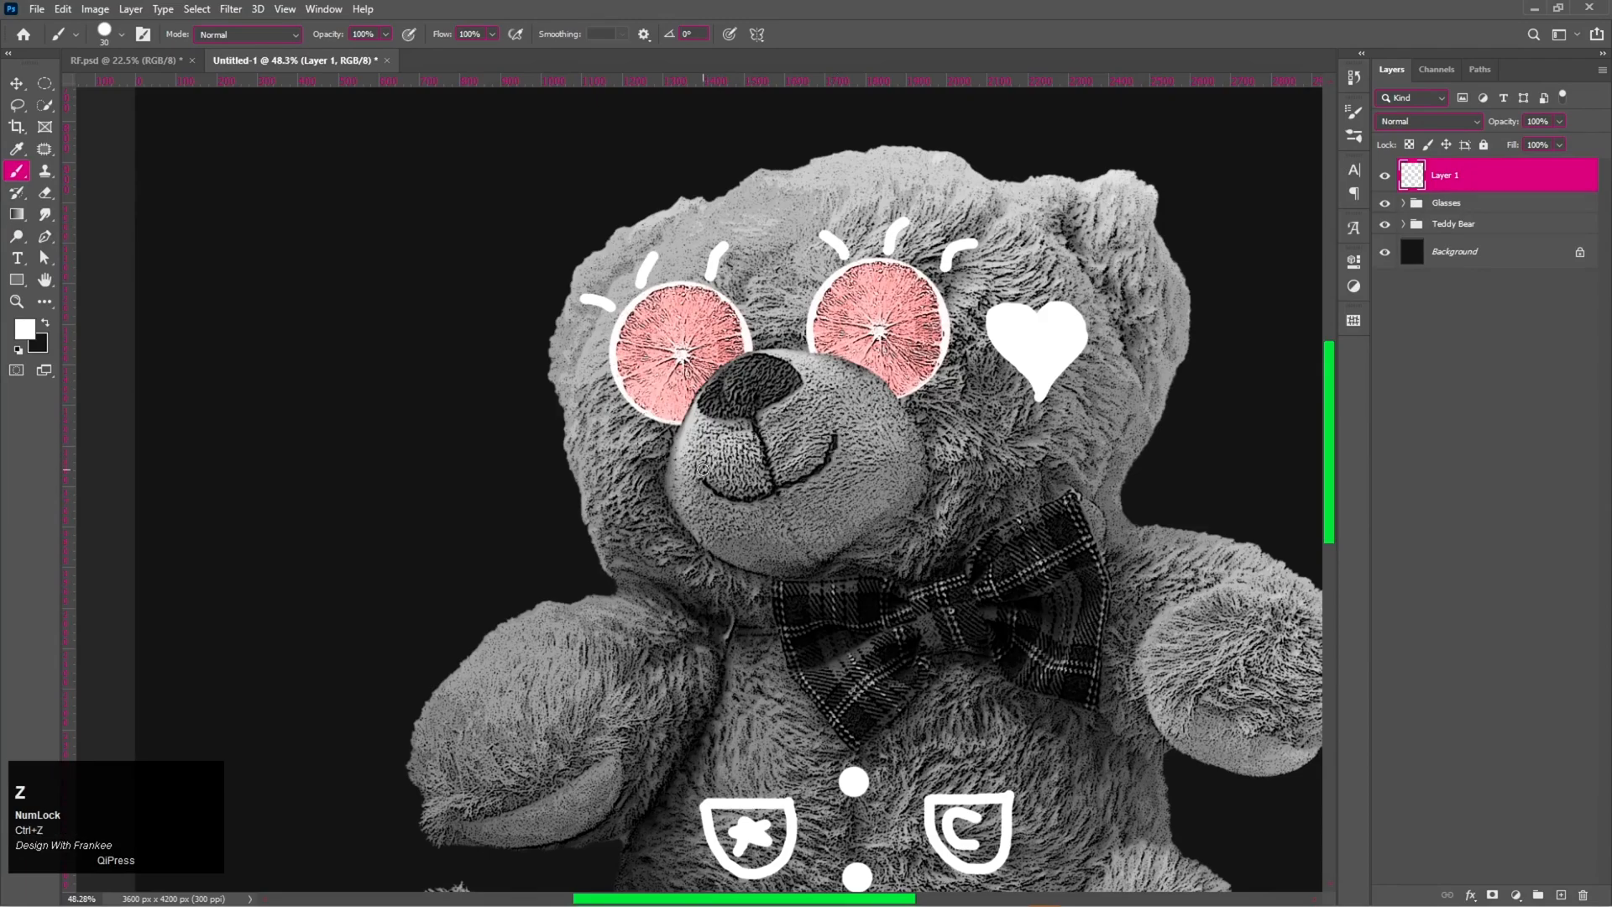
mouse_move(703, 479)
left_mouse_down()
mouse_move(760, 506)
mouse_move(799, 492)
mouse_move(824, 472)
mouse_move(838, 406)
left_mouse_up()
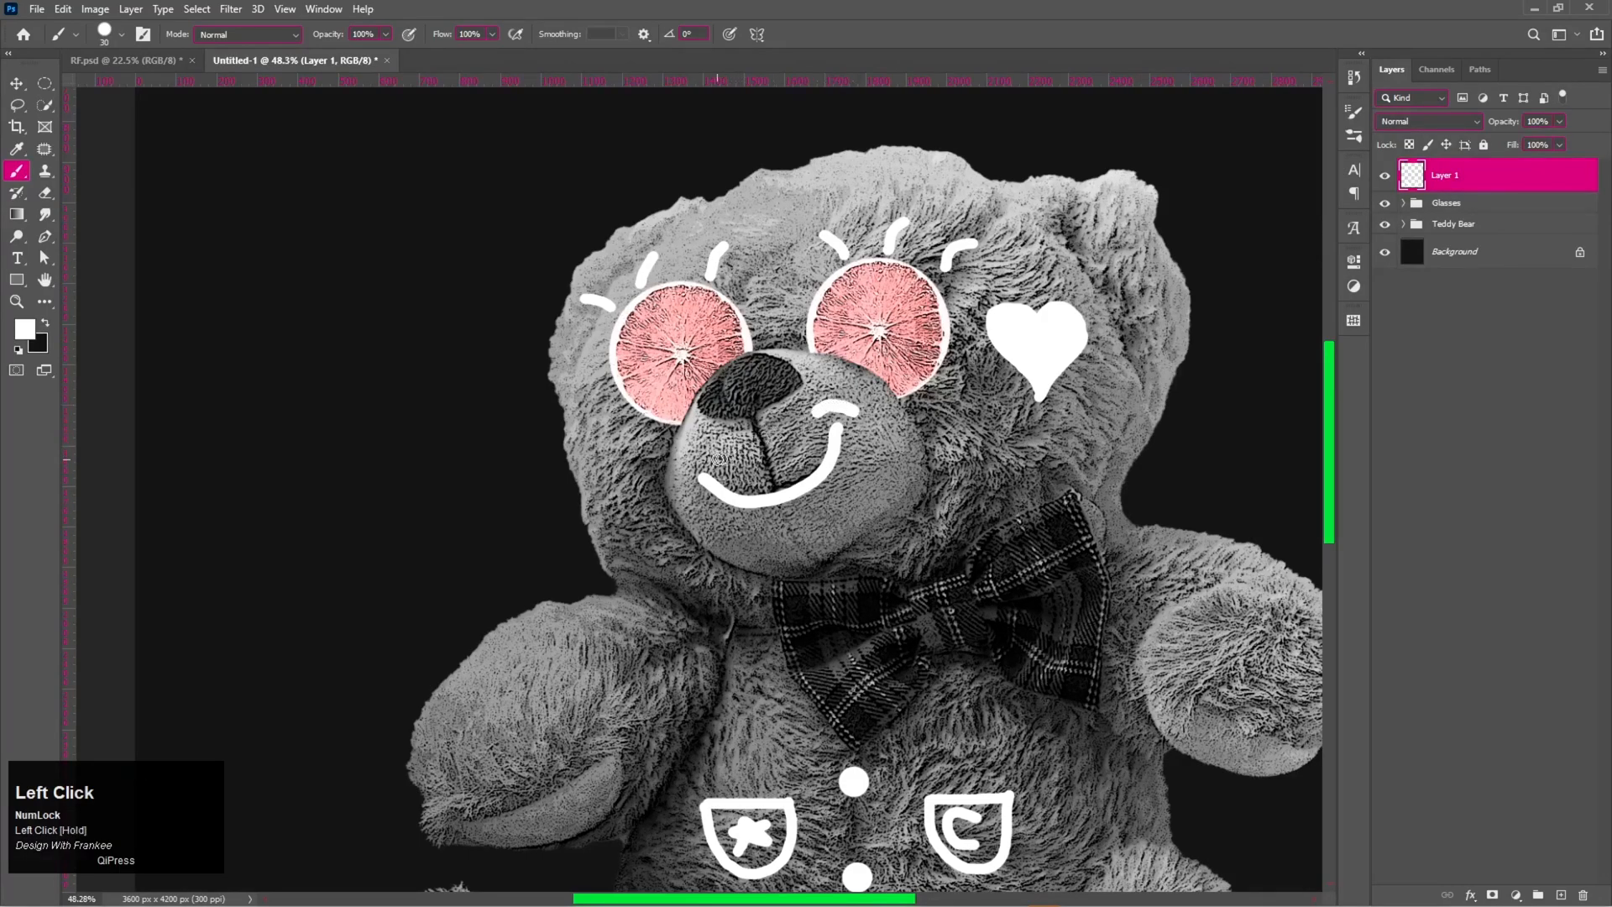
mouse_move(716, 454)
left_mouse_down()
mouse_move(678, 479)
mouse_move(770, 540)
mouse_move(813, 548)
mouse_move(850, 519)
mouse_move(849, 476)
mouse_move(781, 510)
mouse_move(805, 521)
left_mouse_up()
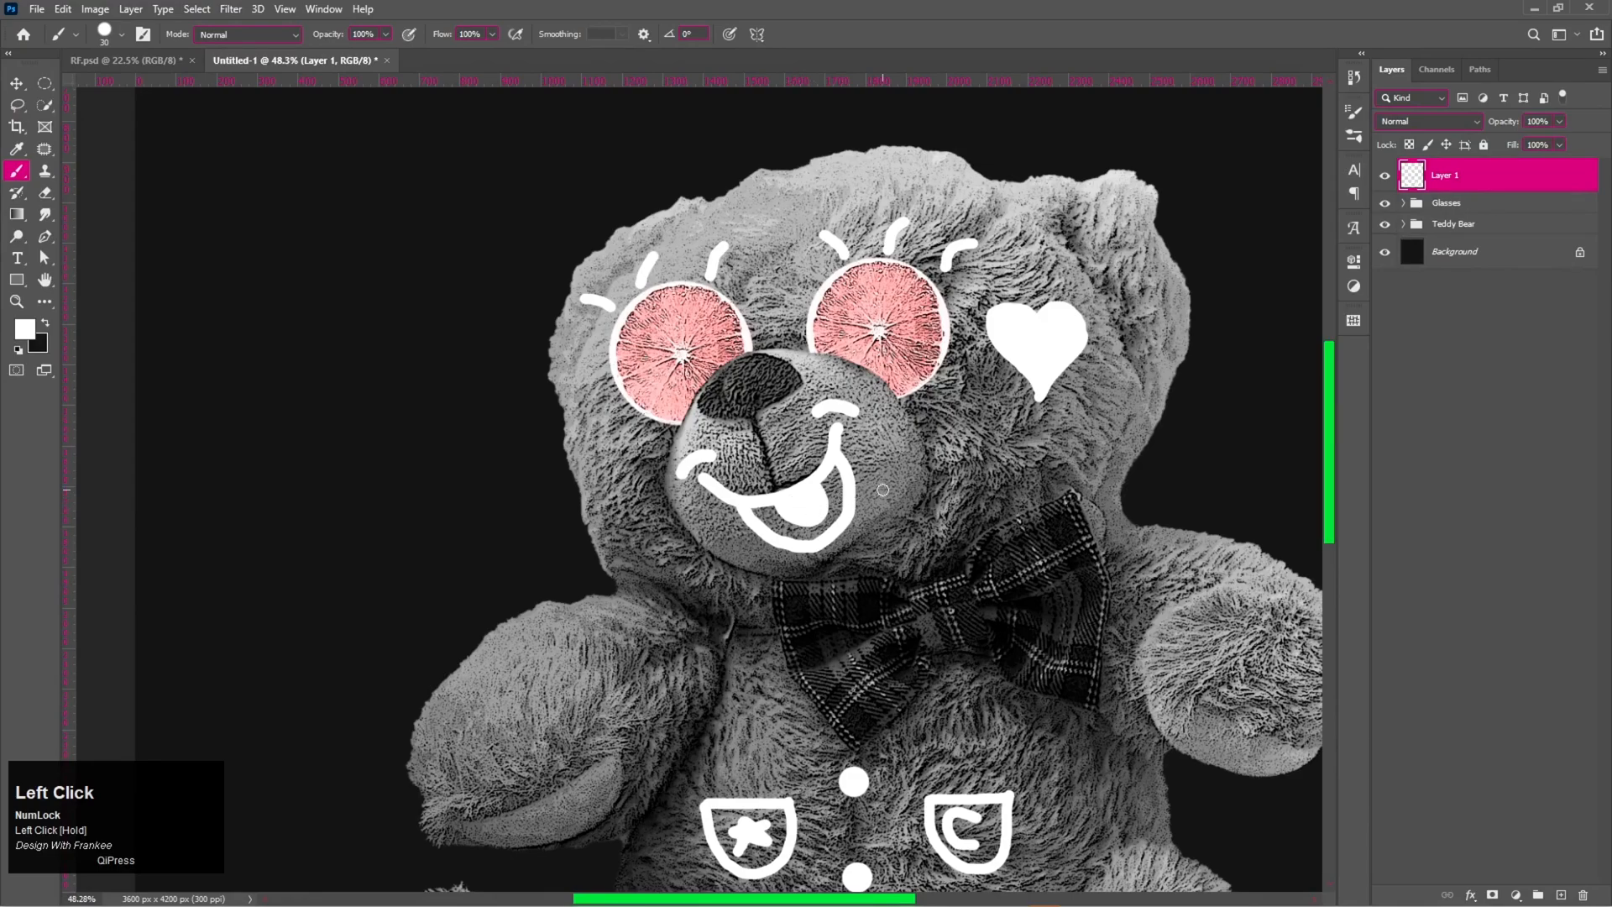
Undo the lower lip and tongue strokes, and repaint a narrower open mouth with a solid white tongue under the smile.
key("ctrl+0")
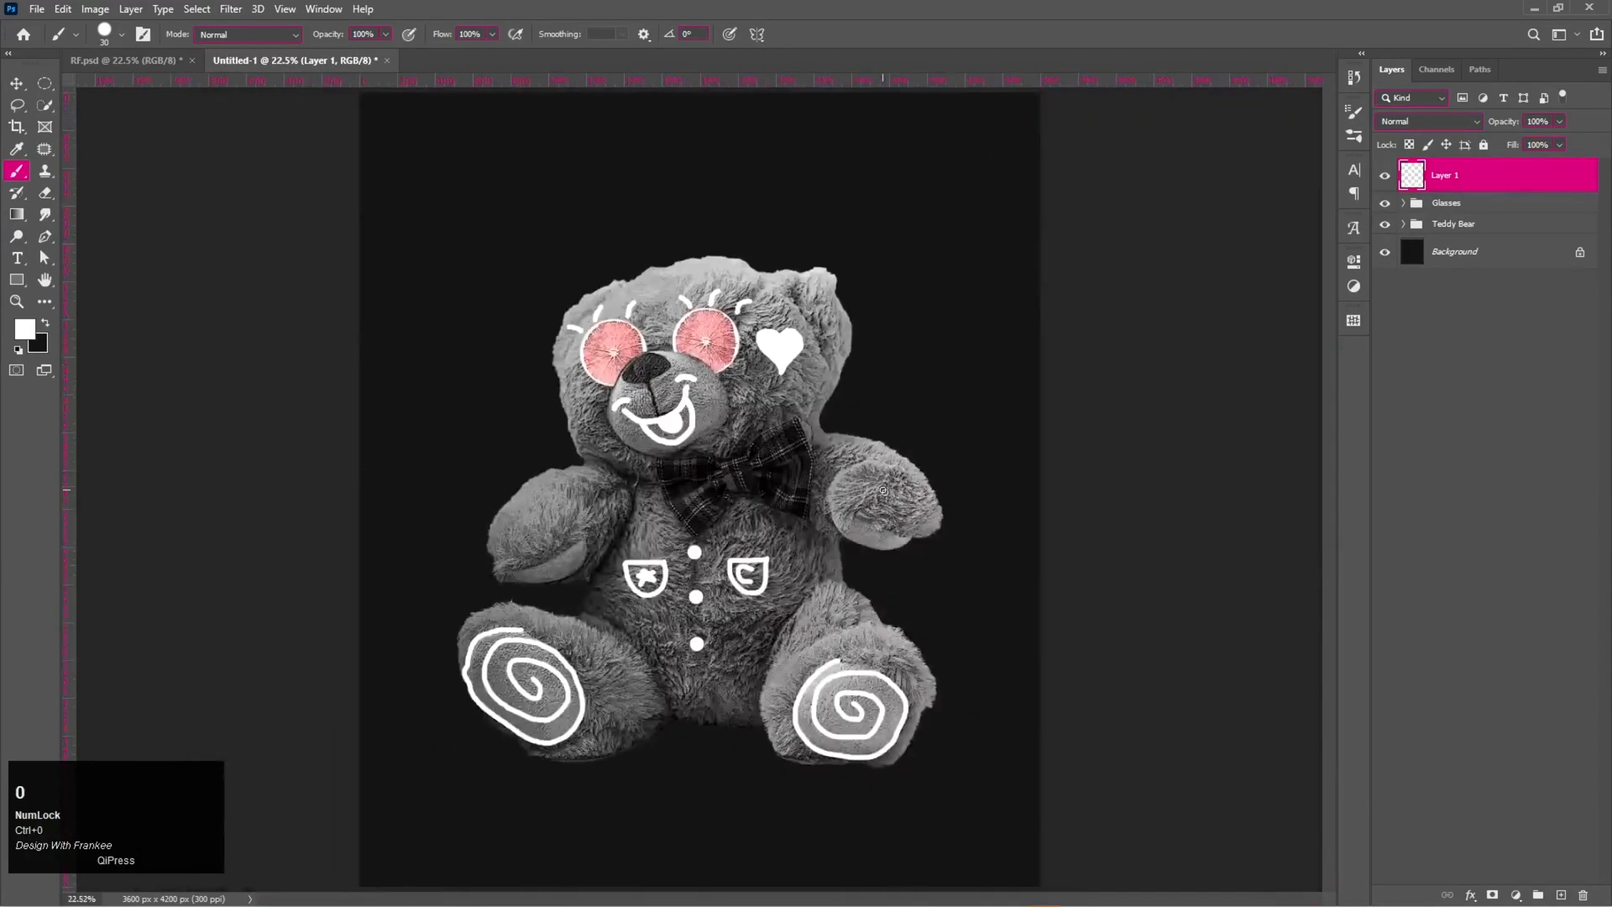
key("v")
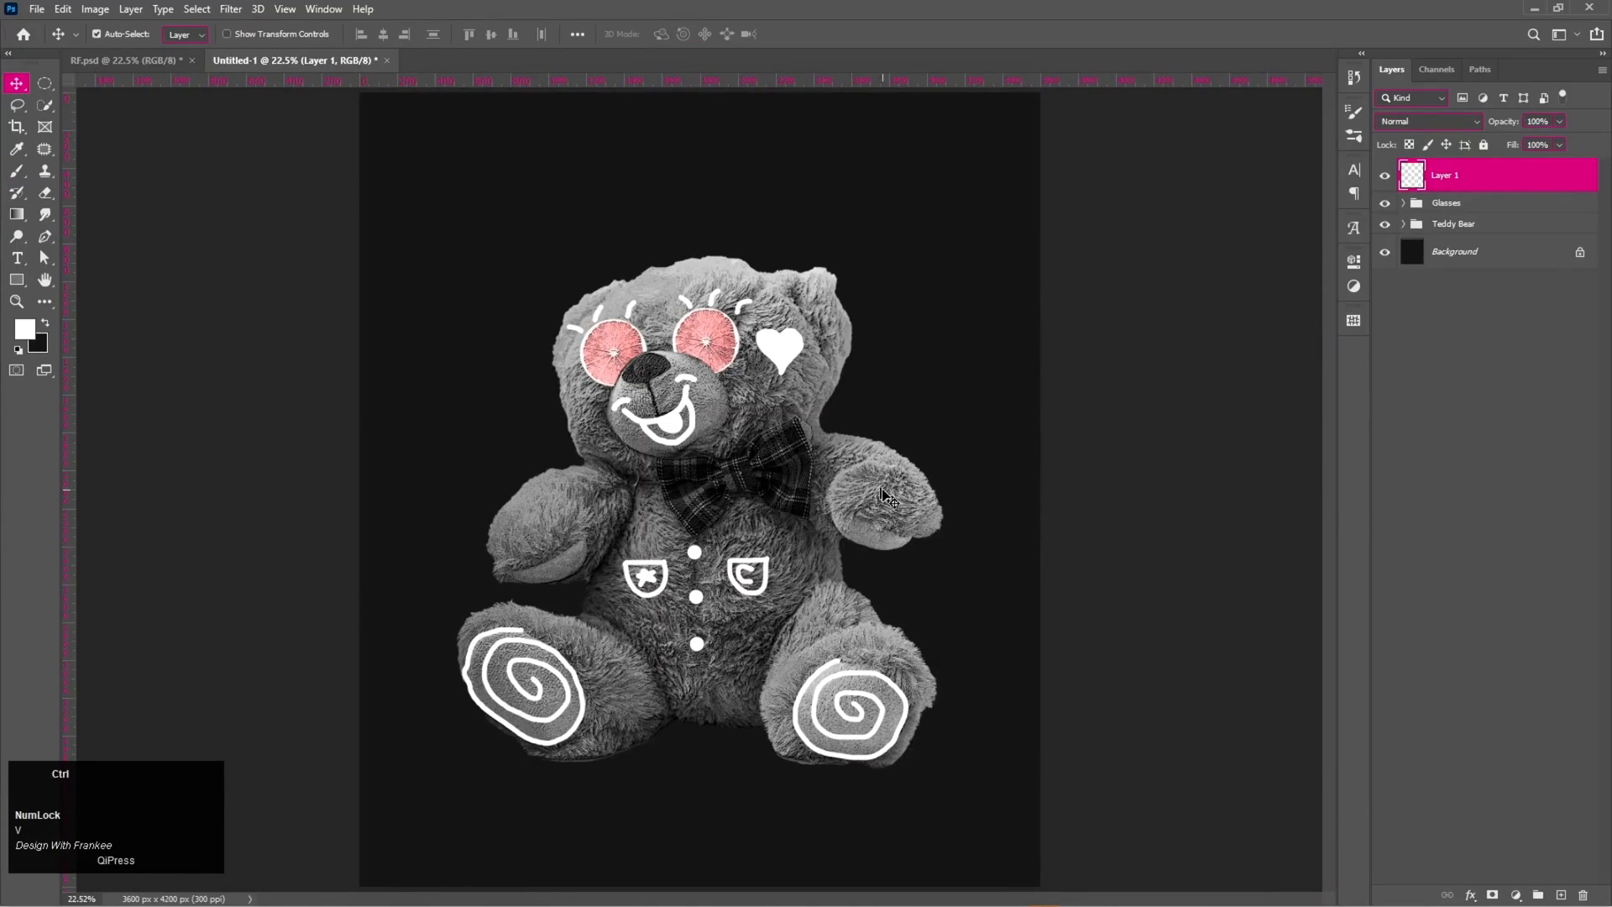
scroll(640, 462, "up", 1)
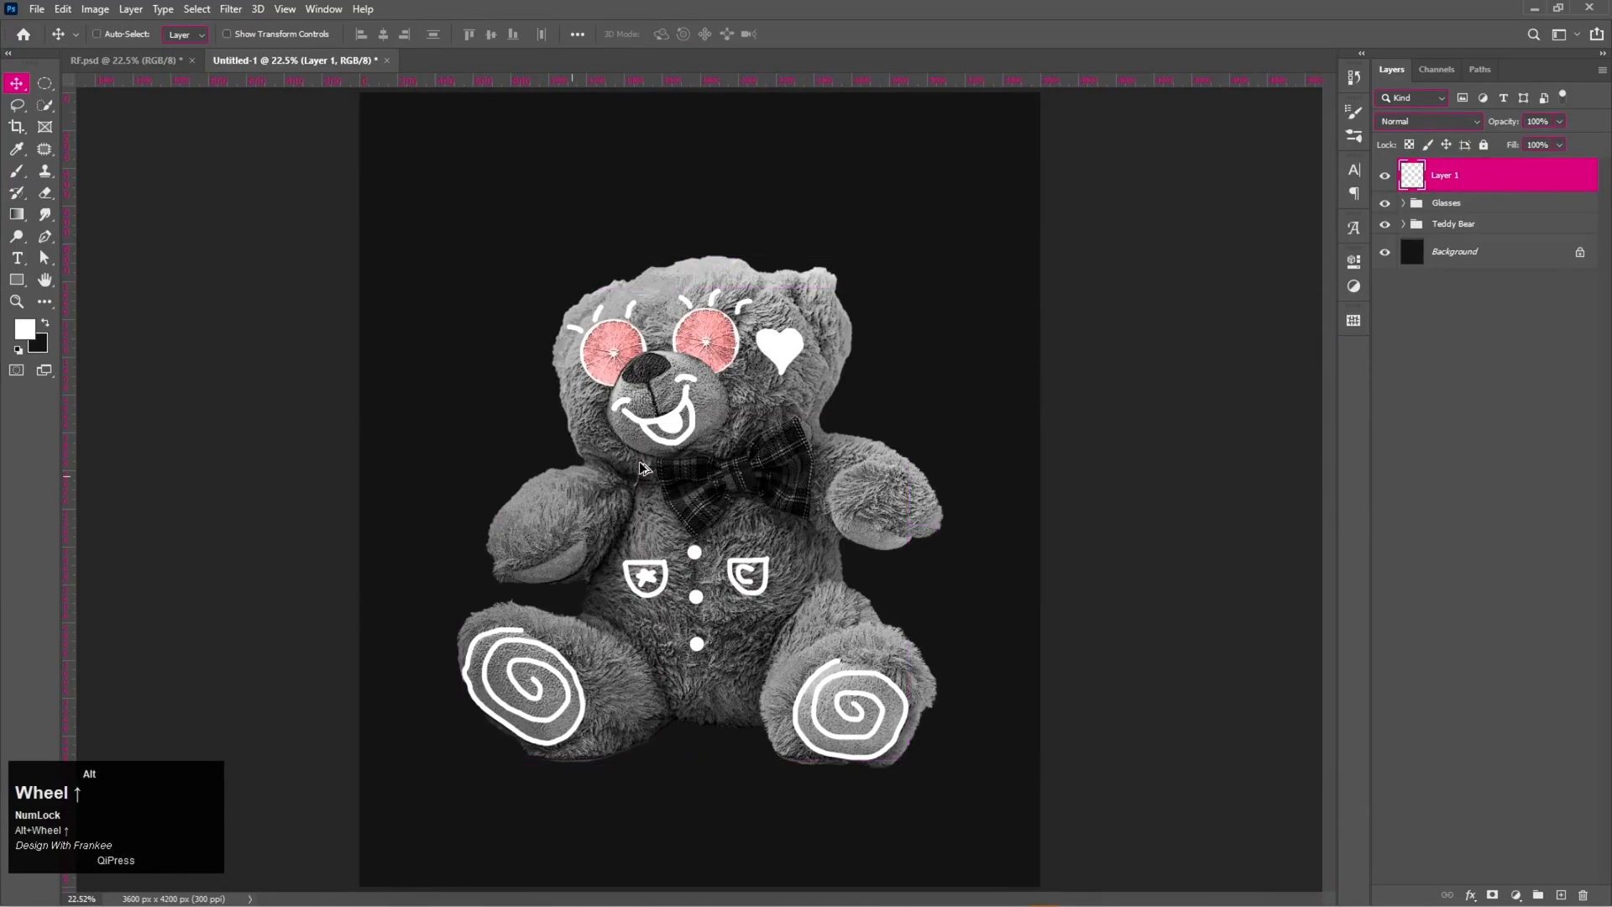
scroll(640, 462, "up", 5, "alt")
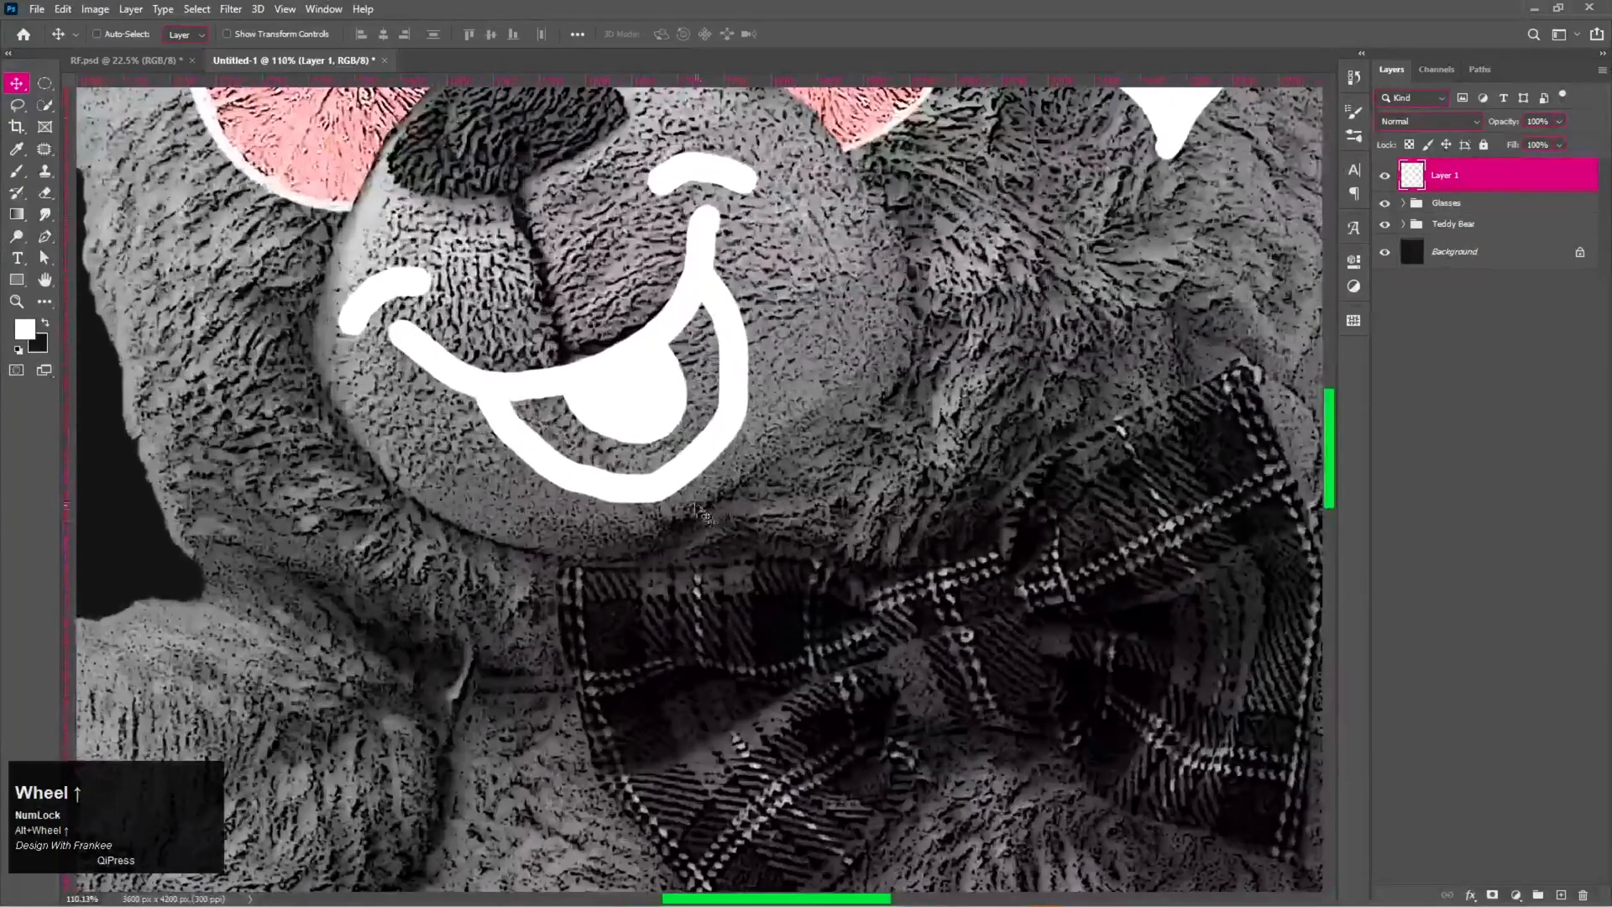
left_click_drag(698, 507, 830, 518)
key("ctrl+z")
key("ctrl+z")
key("ctrl+z")
key("ctrl+z")
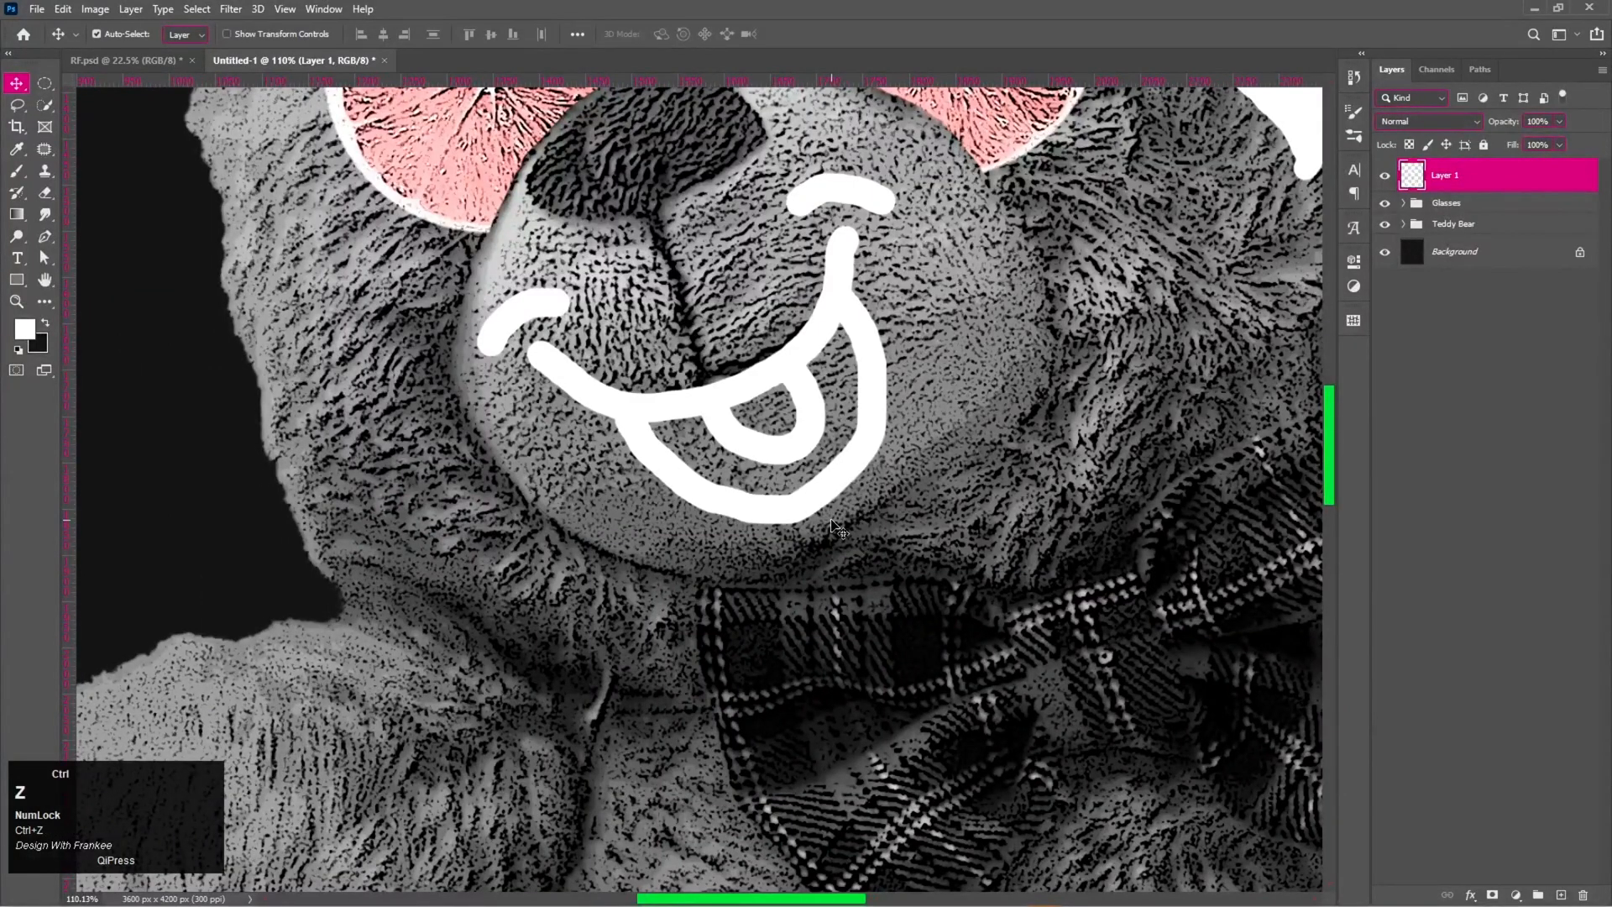
key("b")
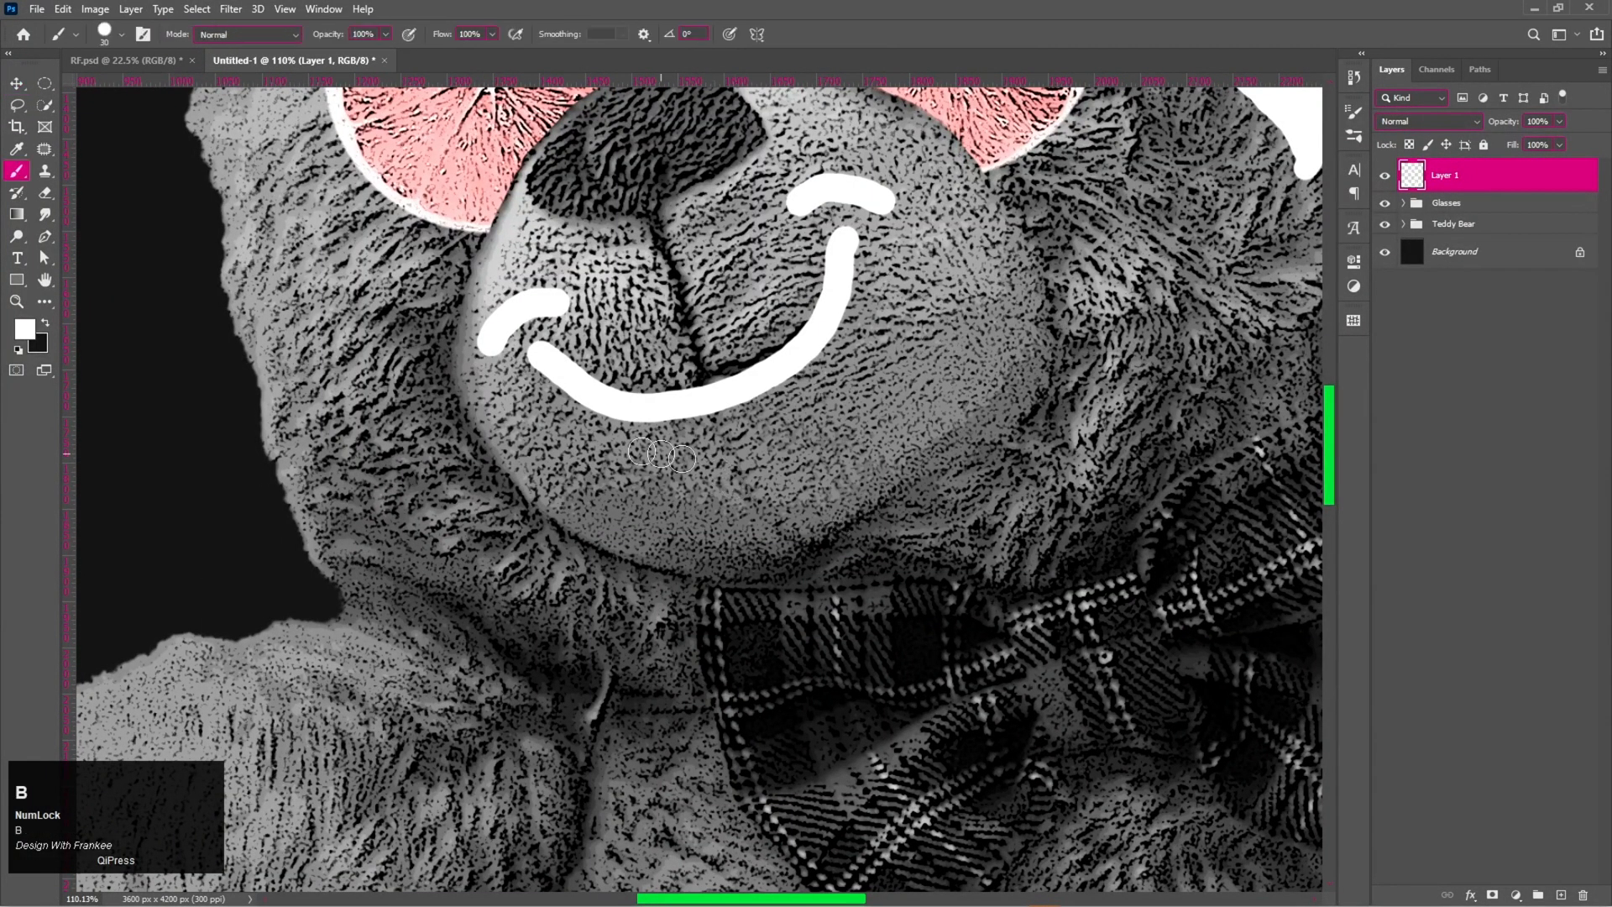
mouse_move(619, 423)
left_mouse_down()
mouse_move(597, 441)
mouse_move(678, 489)
mouse_move(782, 502)
mouse_move(819, 413)
mouse_move(811, 359)
mouse_move(685, 420)
mouse_move(712, 454)
mouse_move(757, 430)
mouse_move(754, 404)
mouse_move(701, 433)
mouse_move(728, 454)
mouse_move(754, 445)
mouse_move(760, 411)
mouse_move(728, 408)
mouse_move(731, 424)
mouse_move(756, 417)
mouse_move(728, 423)
left_mouse_up()
key("v")
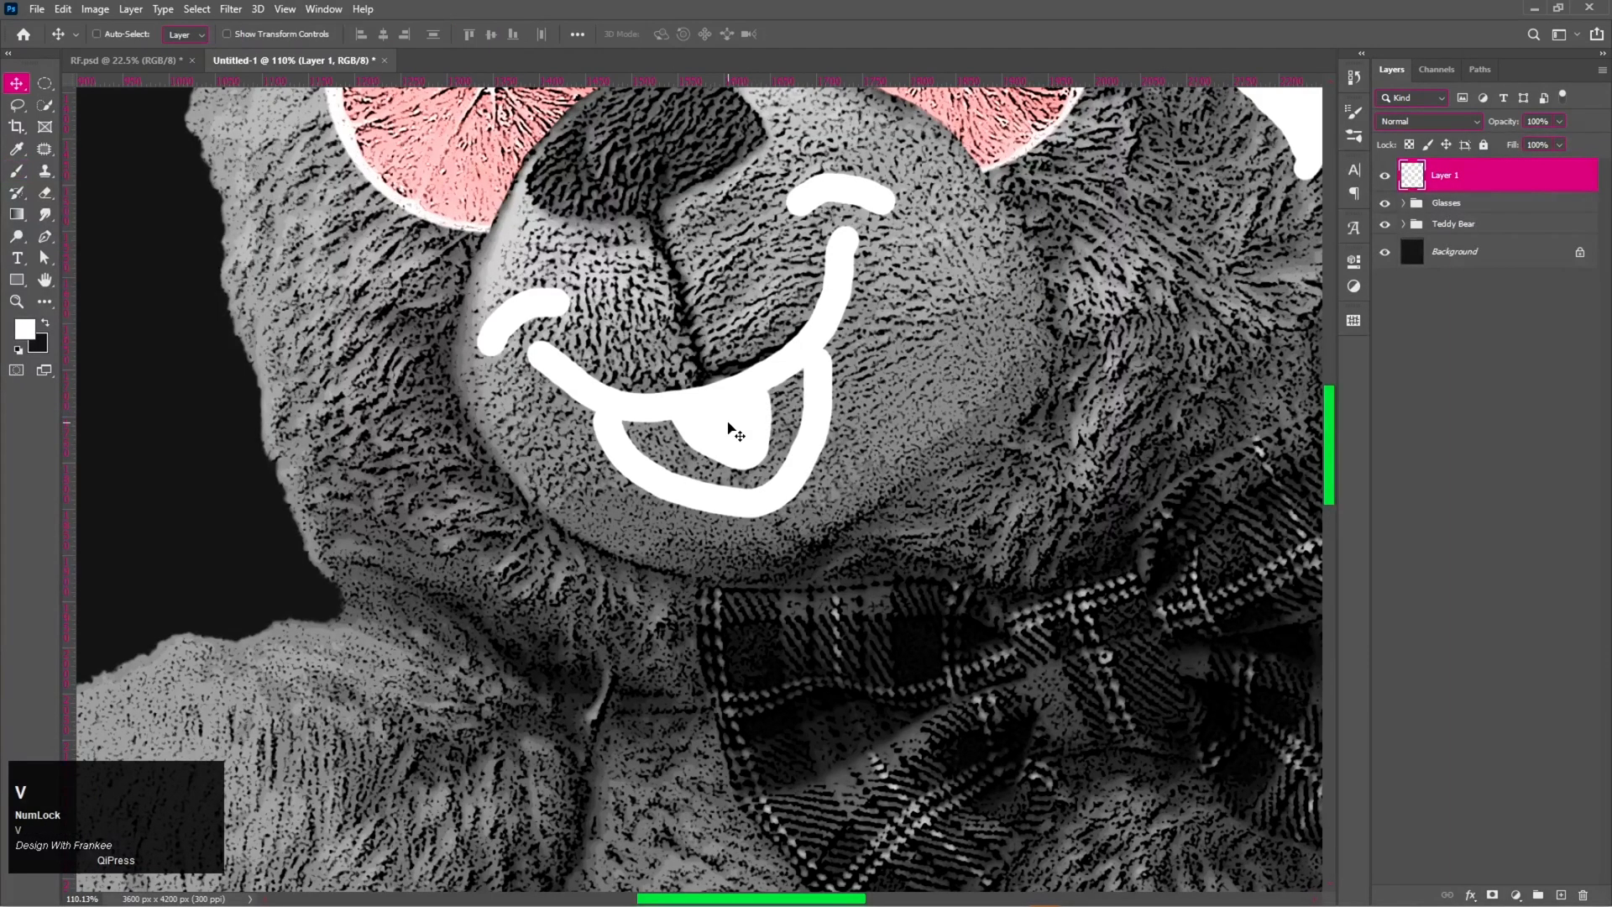
key("ctrl+0")
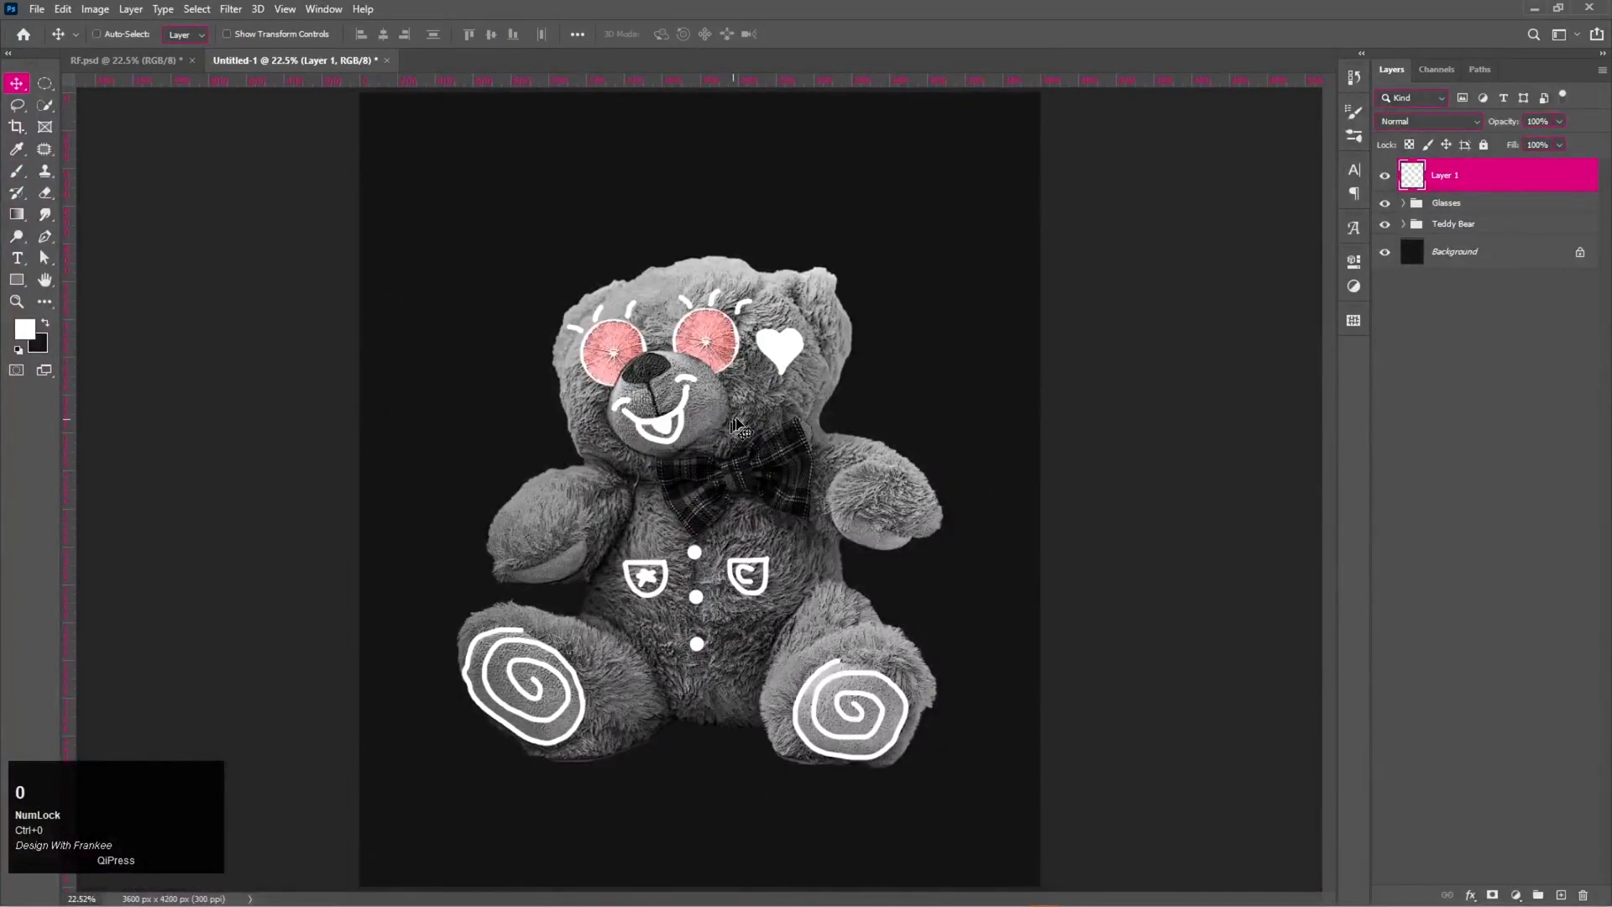
Convert Layer 1 to a smart object and group it with the Glasses and Teddy Bear groups.
right_click(1459, 178)
left_click(1464, 397)
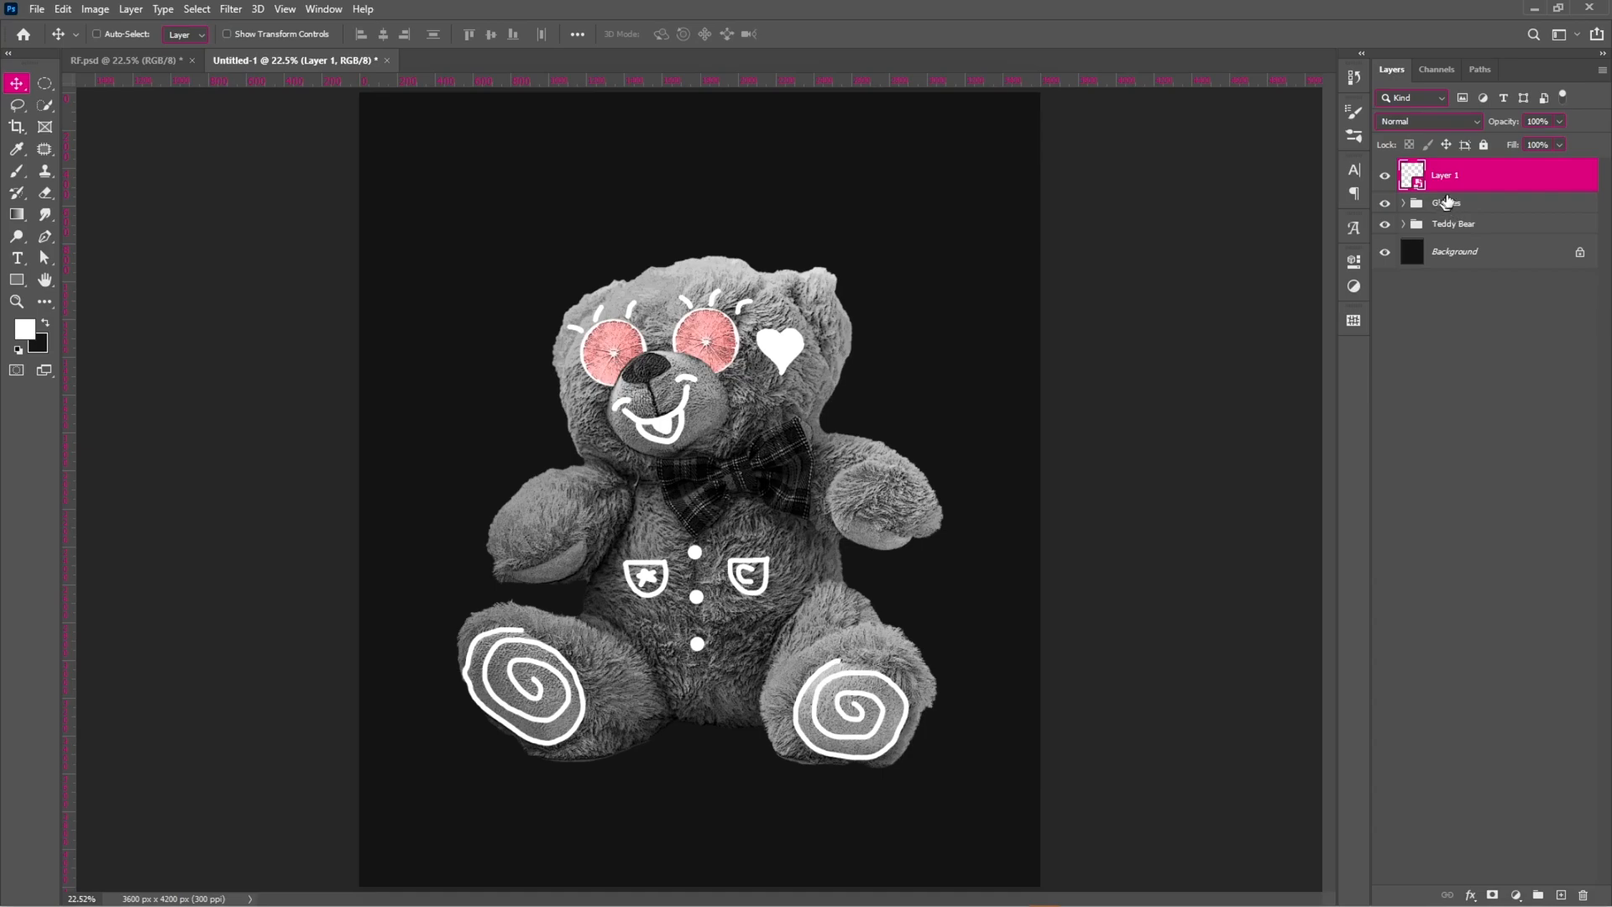
left_click(1483, 223, "shift")
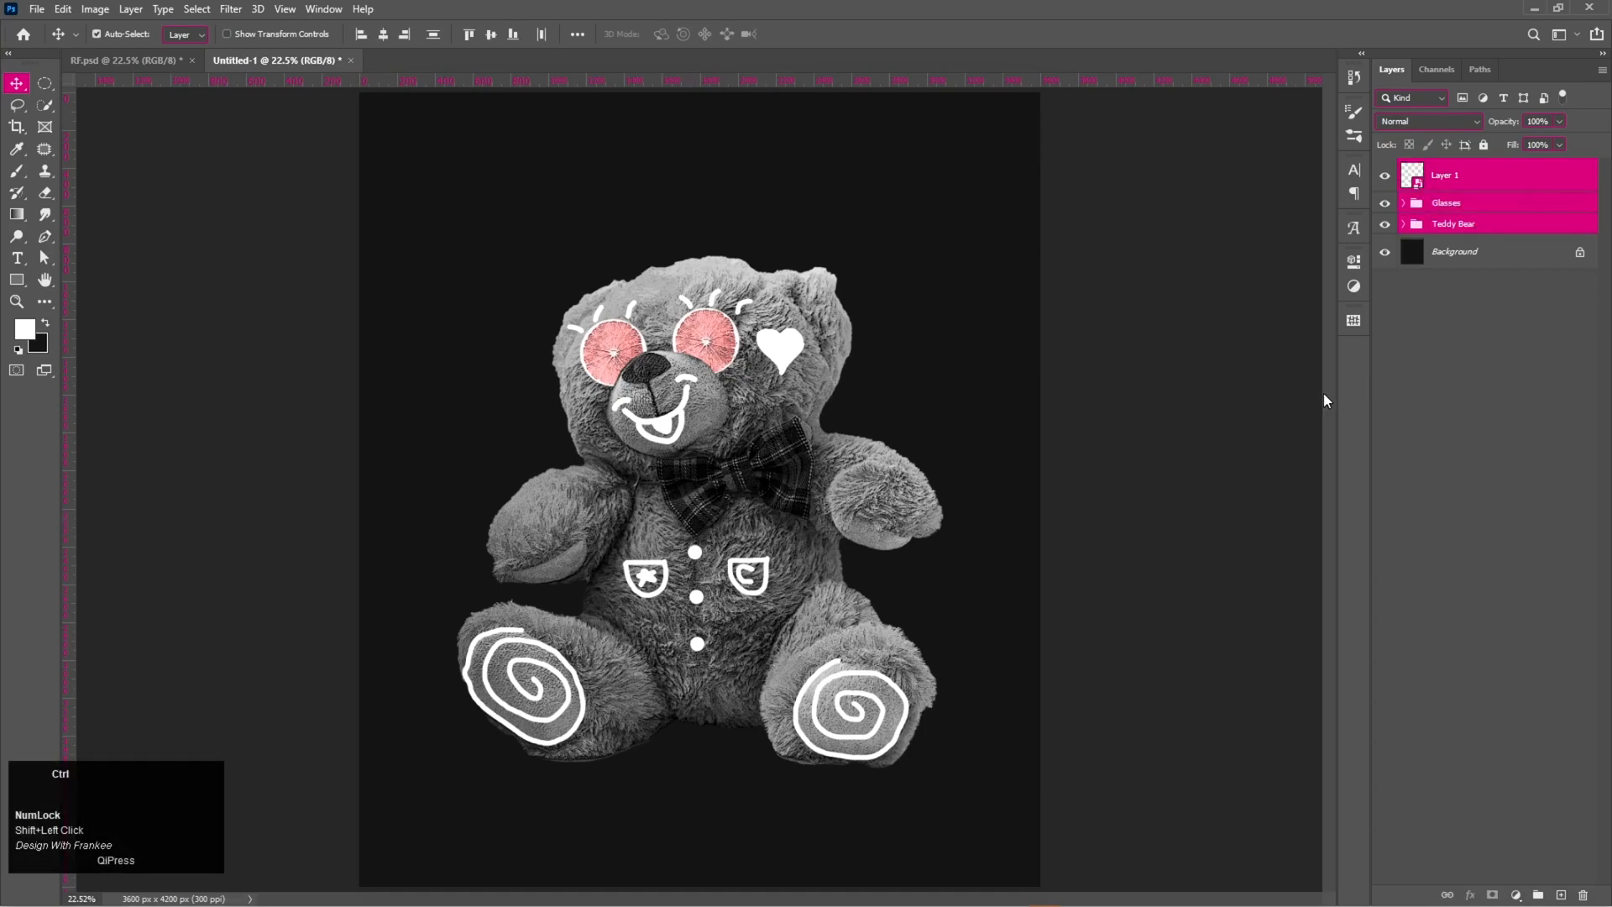
key("ctrl+g")
Move the grouped bear slightly up on the canvas and rename the group M.I.
left_click_drag(702, 520, 704, 472)
double_click(1447, 169)
type("M.I")
key("Return")
Create a paragraph text box beneath the bear and fill it with the three "I AM THE CUTEST CREATURE" lines copied from Notepad.
key("t")
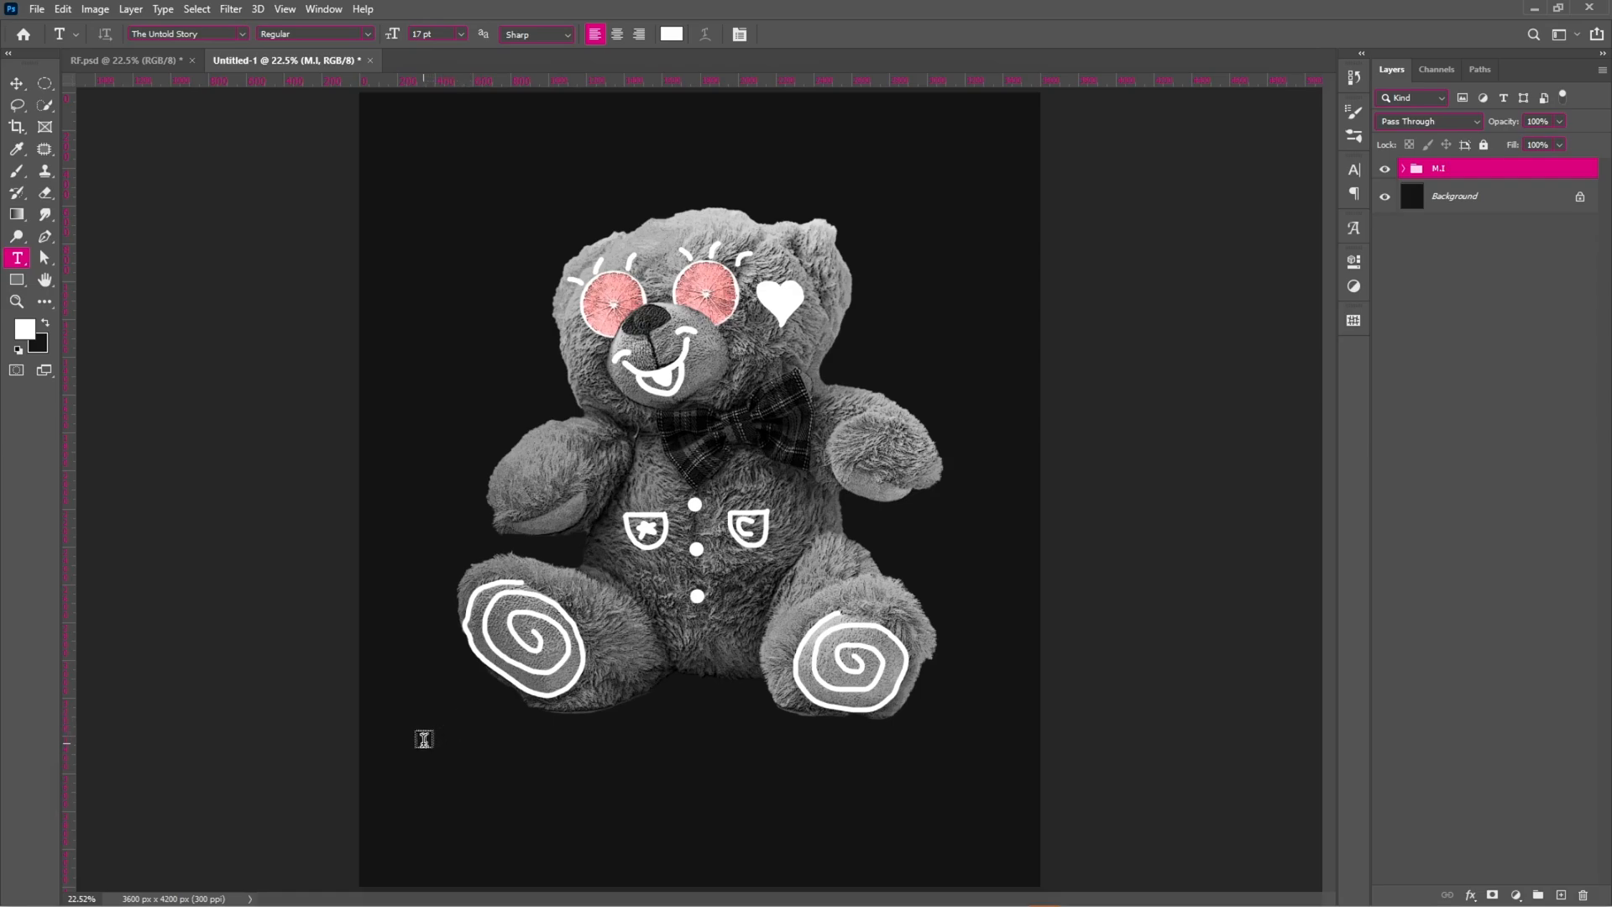
left_click_drag(438, 747, 971, 813)
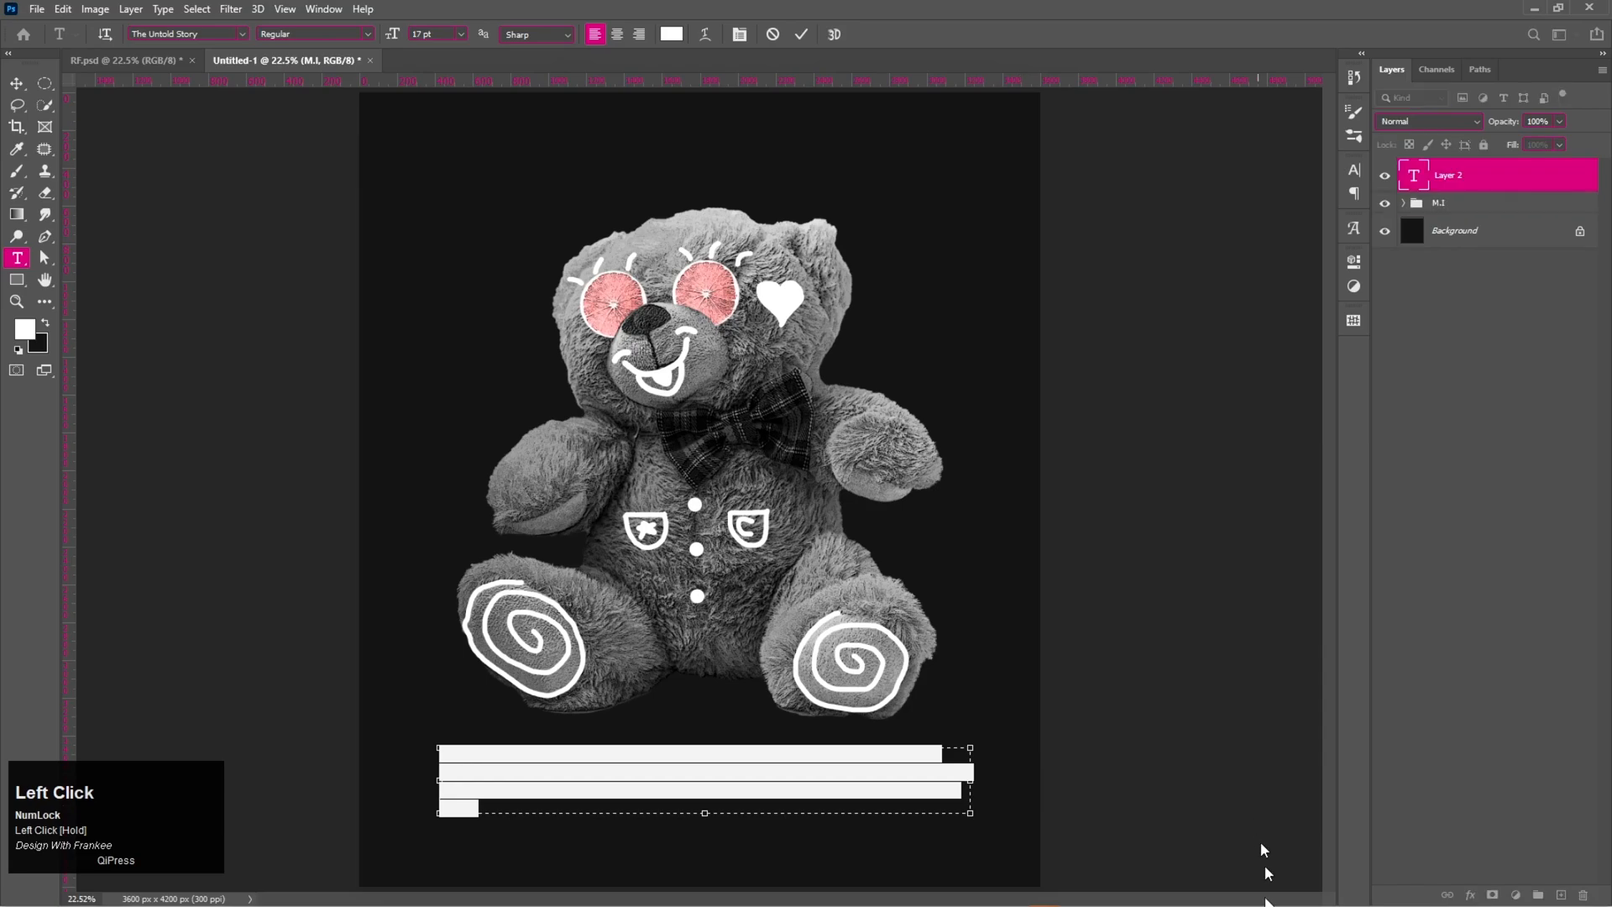
left_click(1077, 895)
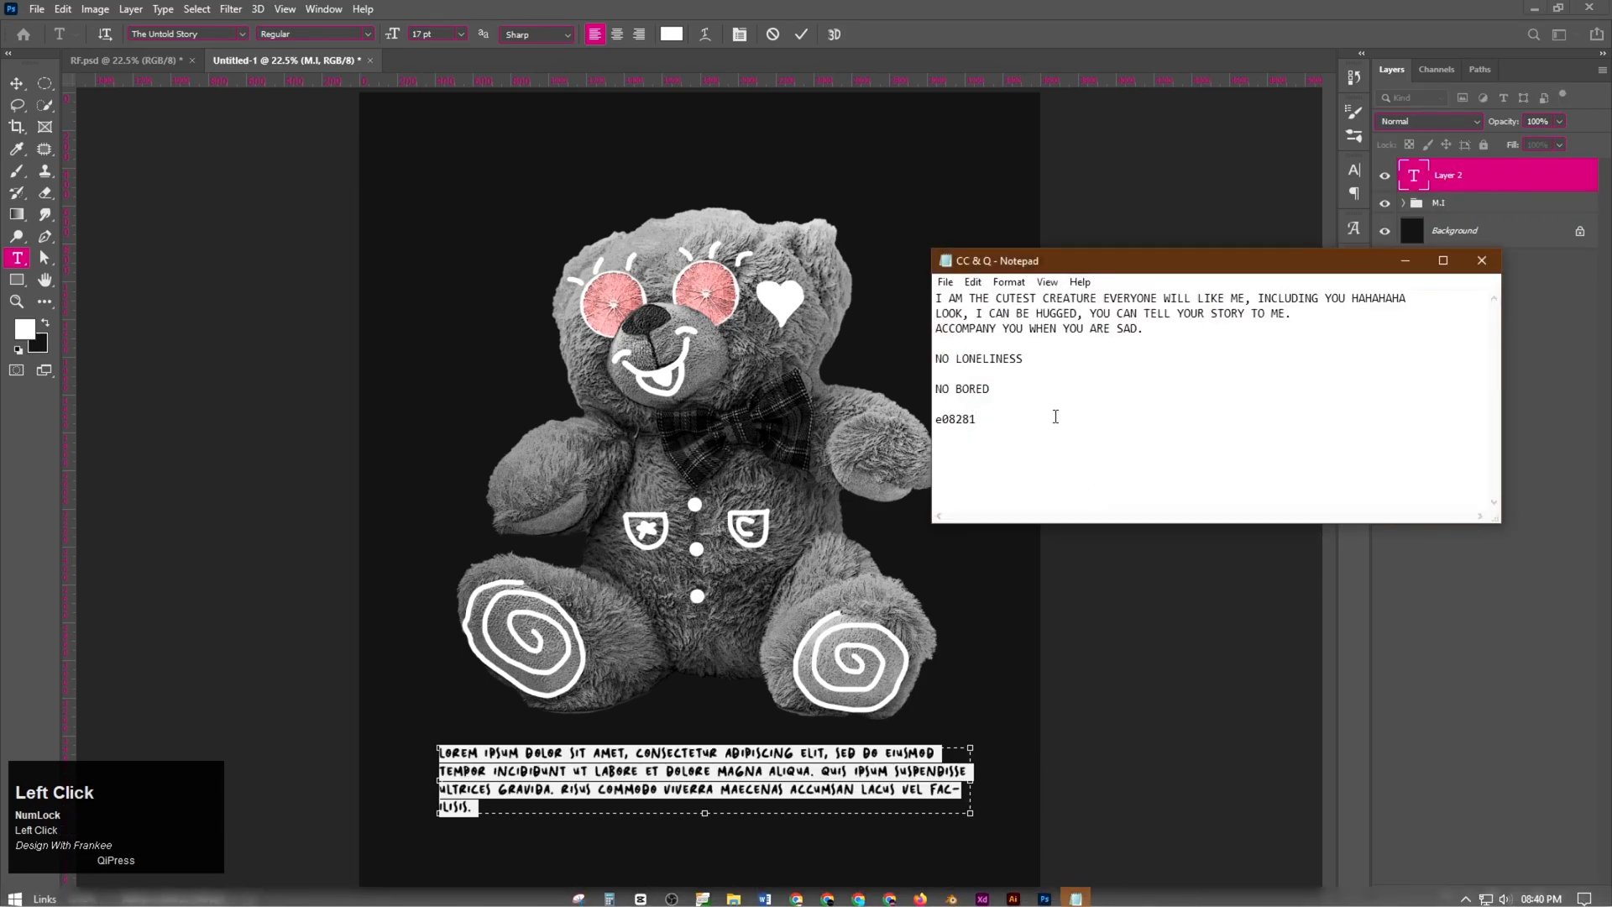
left_click_drag(1144, 330, 935, 298)
key("ctrl+c")
left_click(1405, 260)
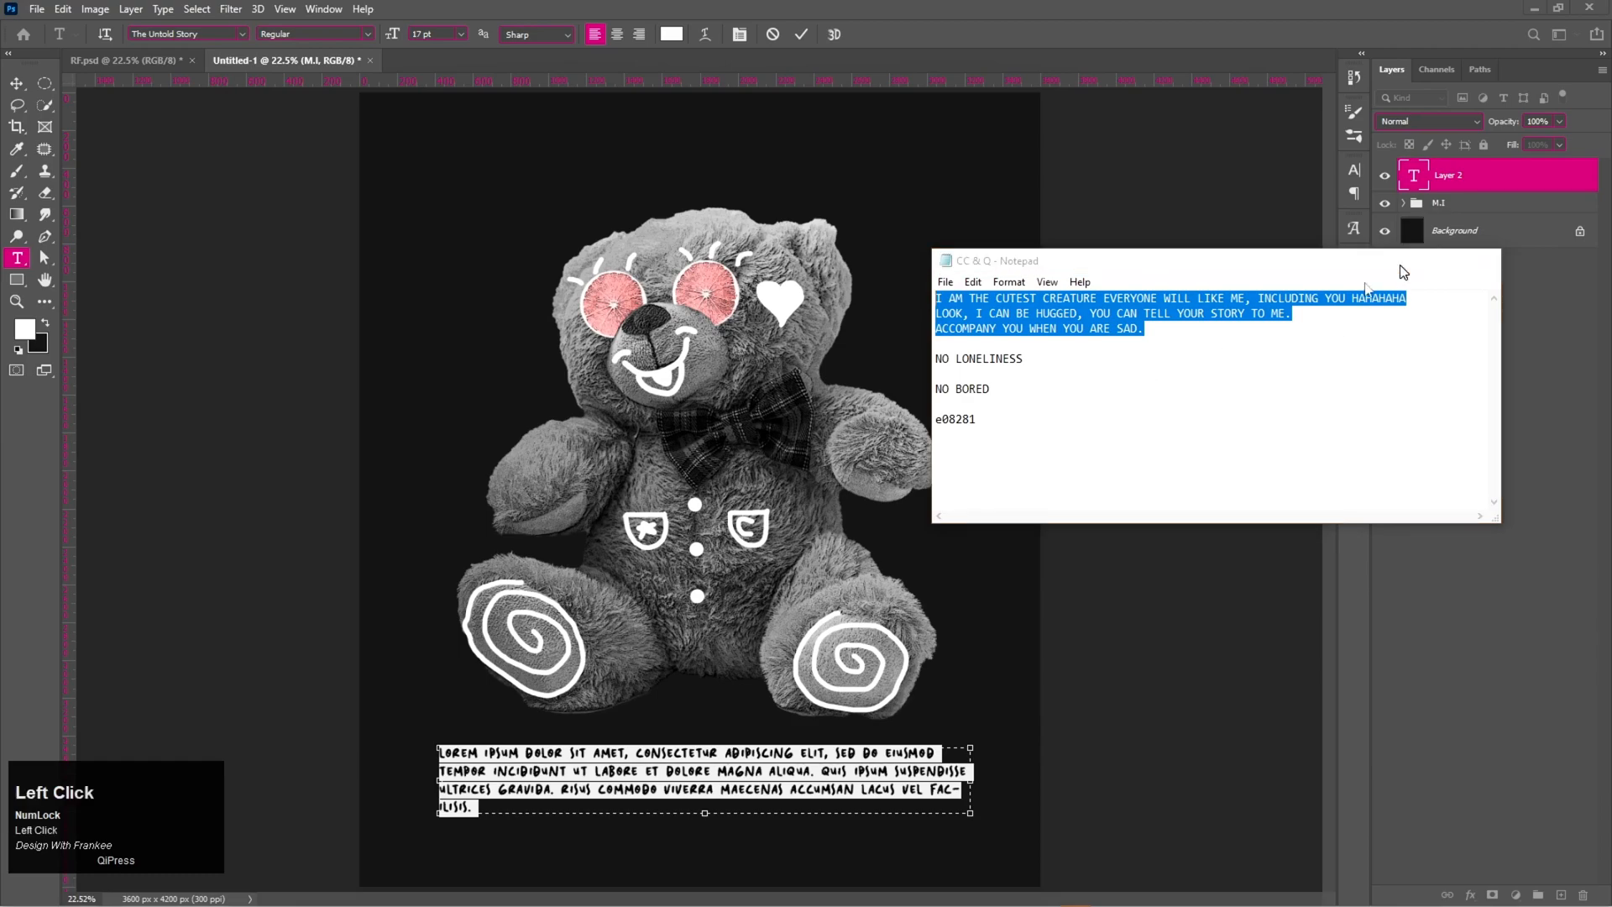
key("ctrl+v")
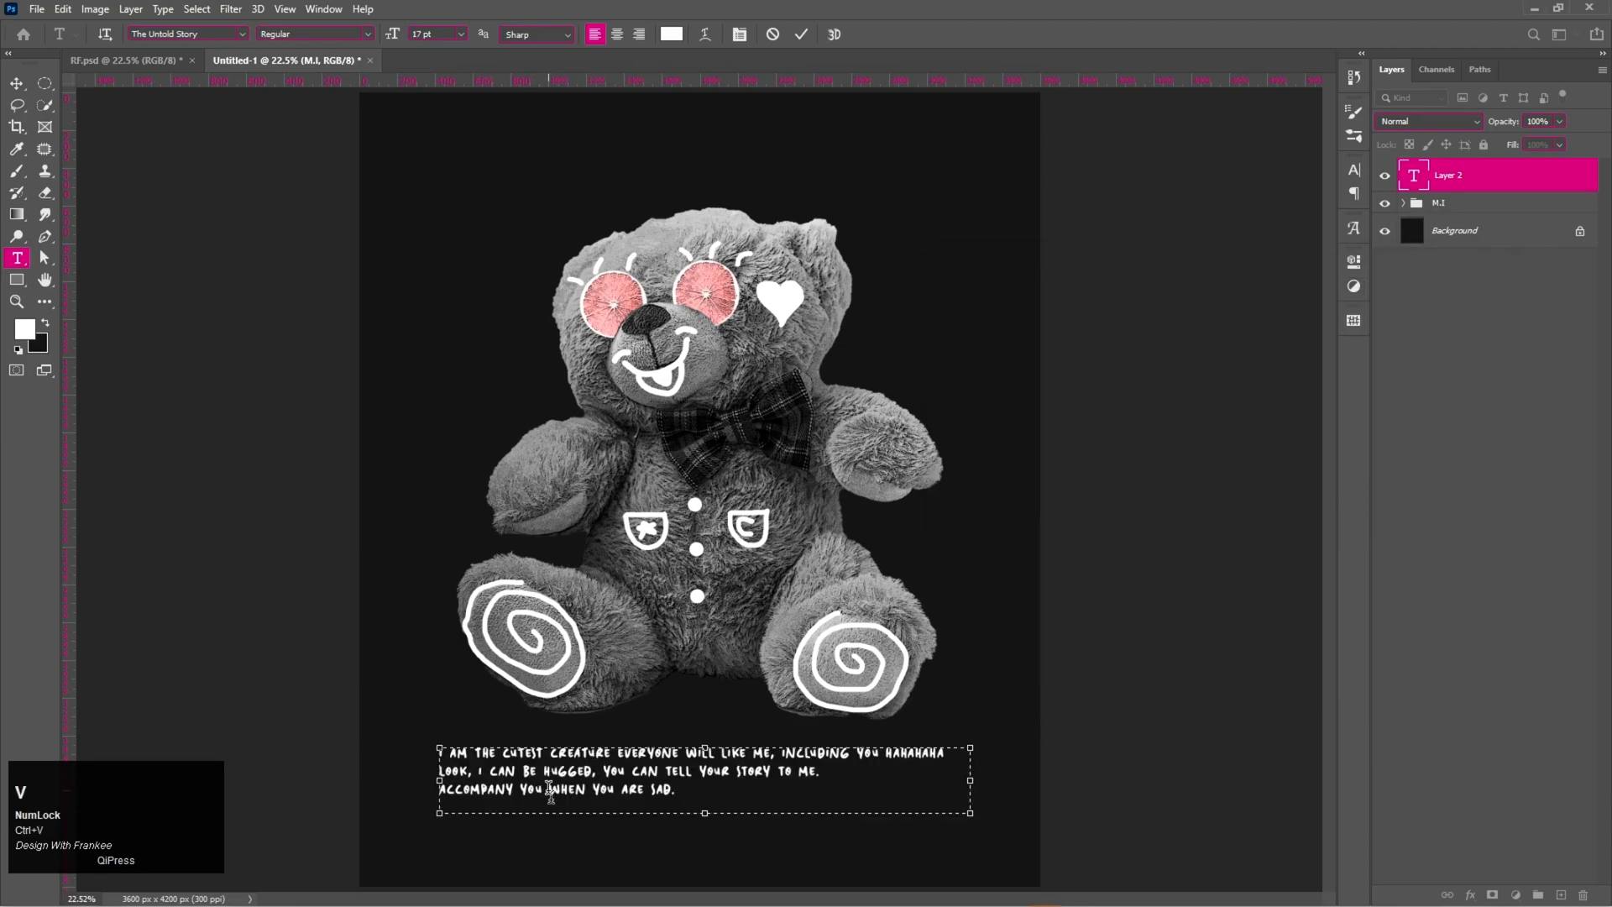
Reduce the paragraph's text box in height and width to fit its three lines, and commit the text.
left_click_drag(706, 814, 705, 804)
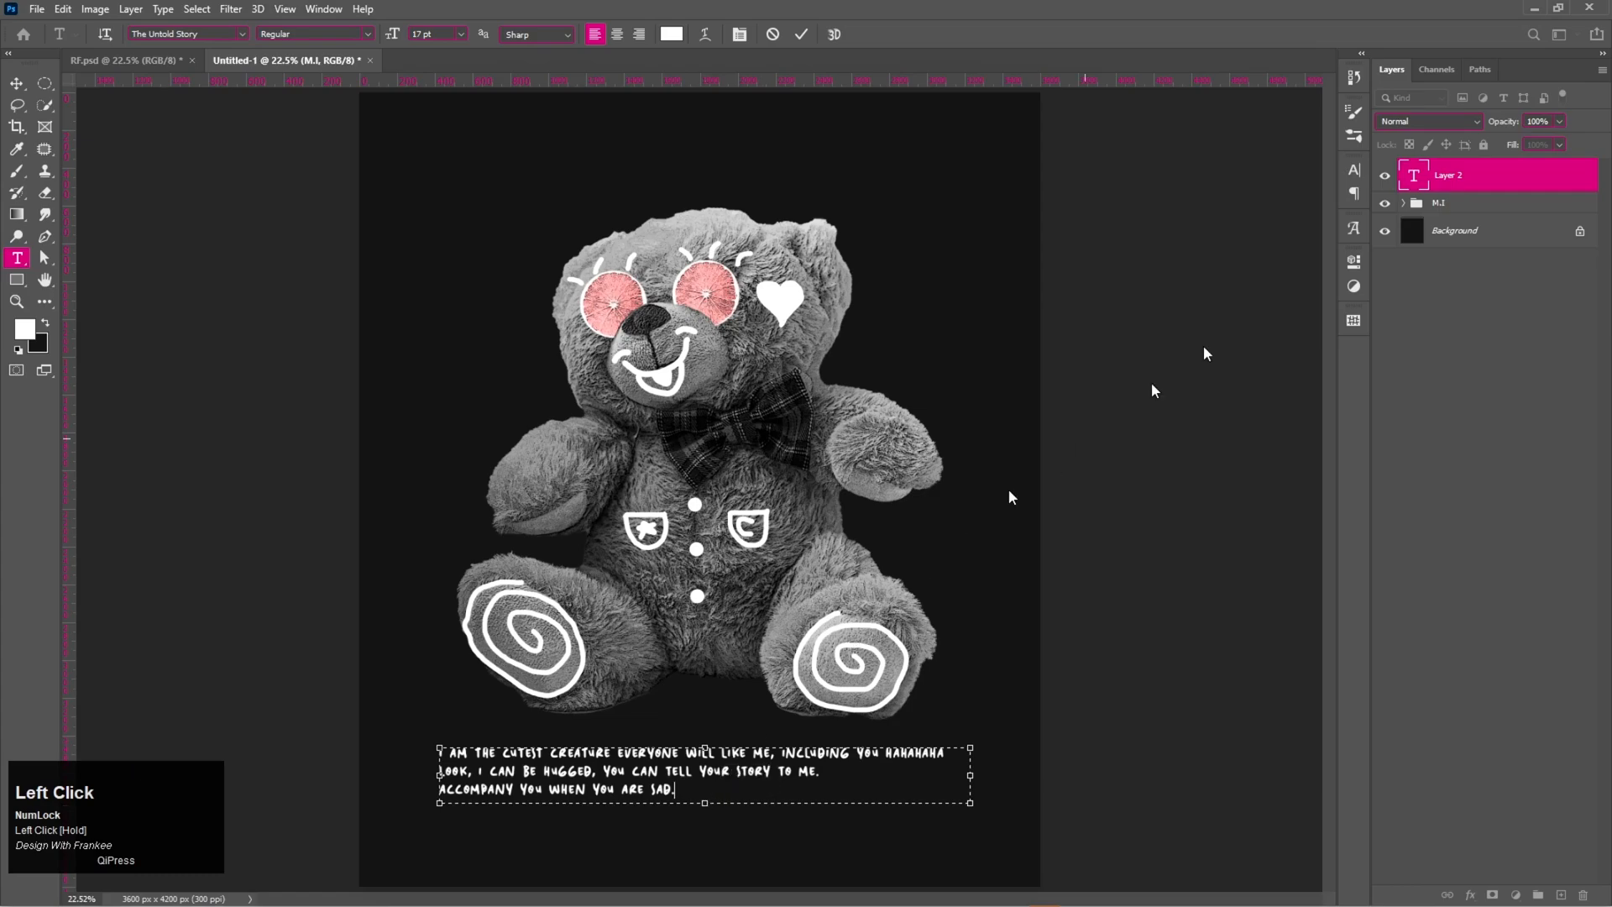
left_click(1414, 176)
double_click(1415, 176)
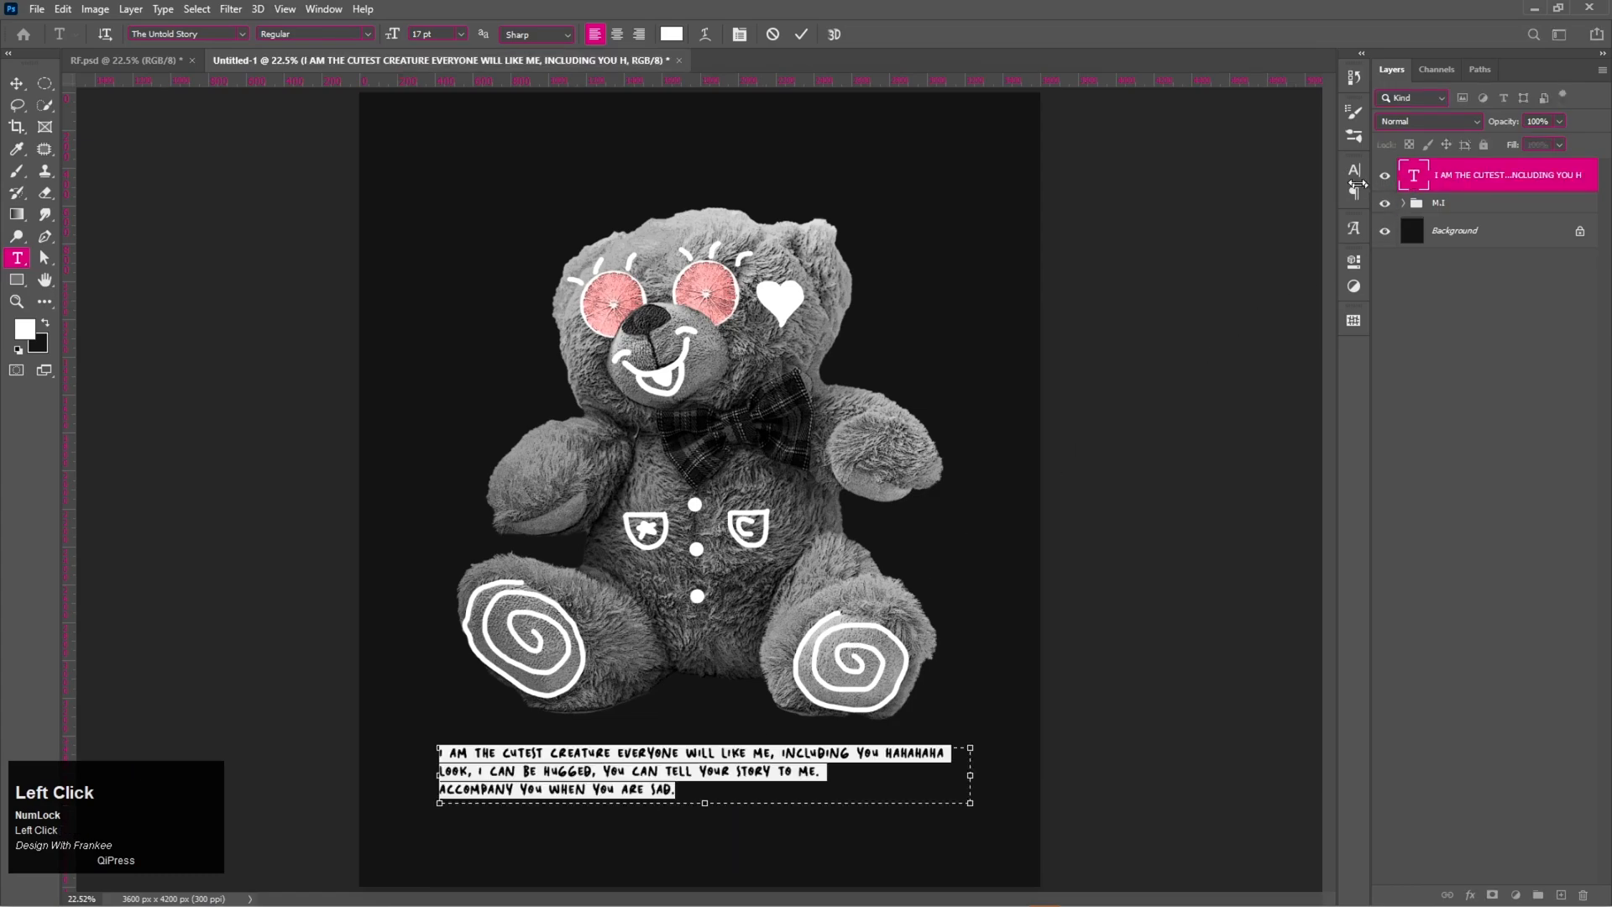
left_click(1353, 172)
left_click(1204, 217)
scroll(1204, 217, "up", 1)
scroll(1203, 217, "down", 1)
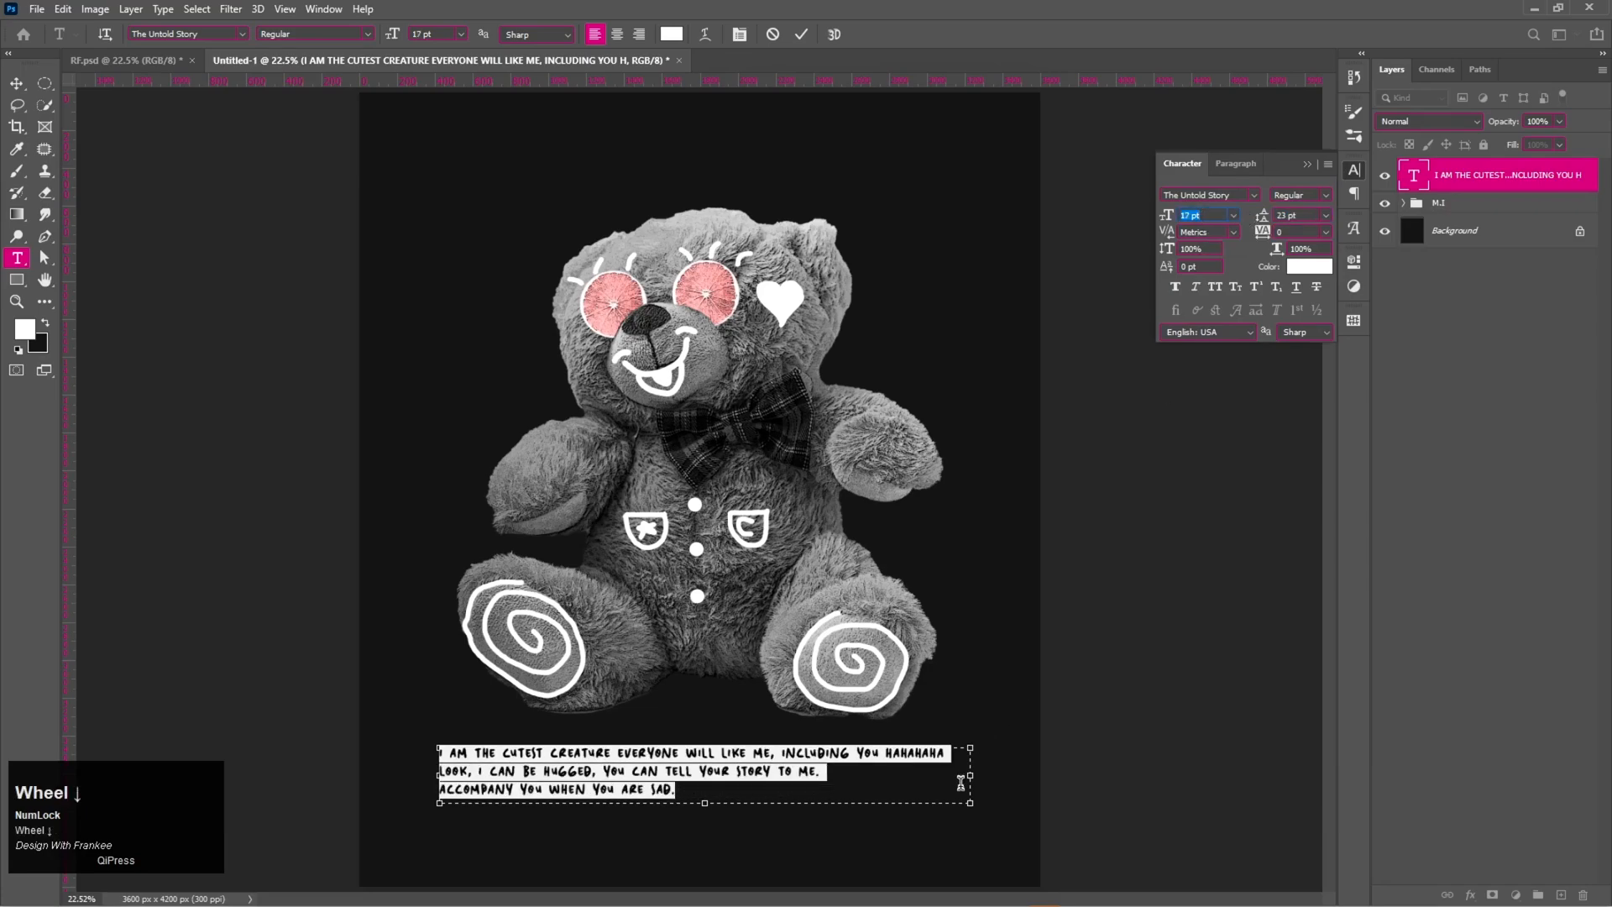
left_click_drag(972, 779, 943, 782)
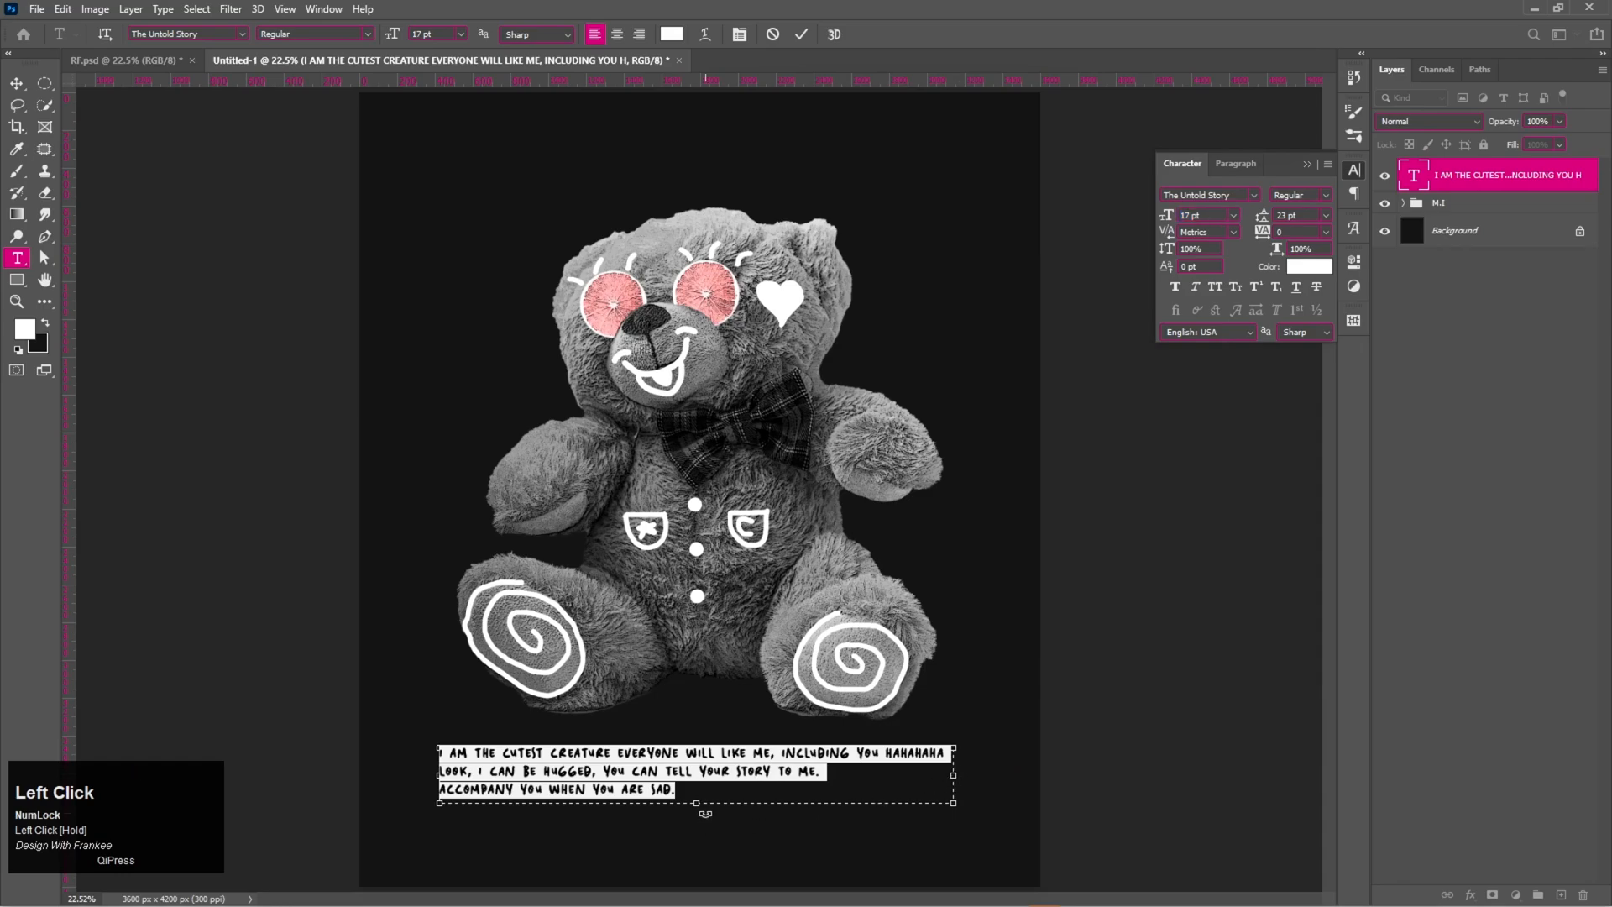
left_click_drag(700, 807, 701, 803)
left_click(1307, 164)
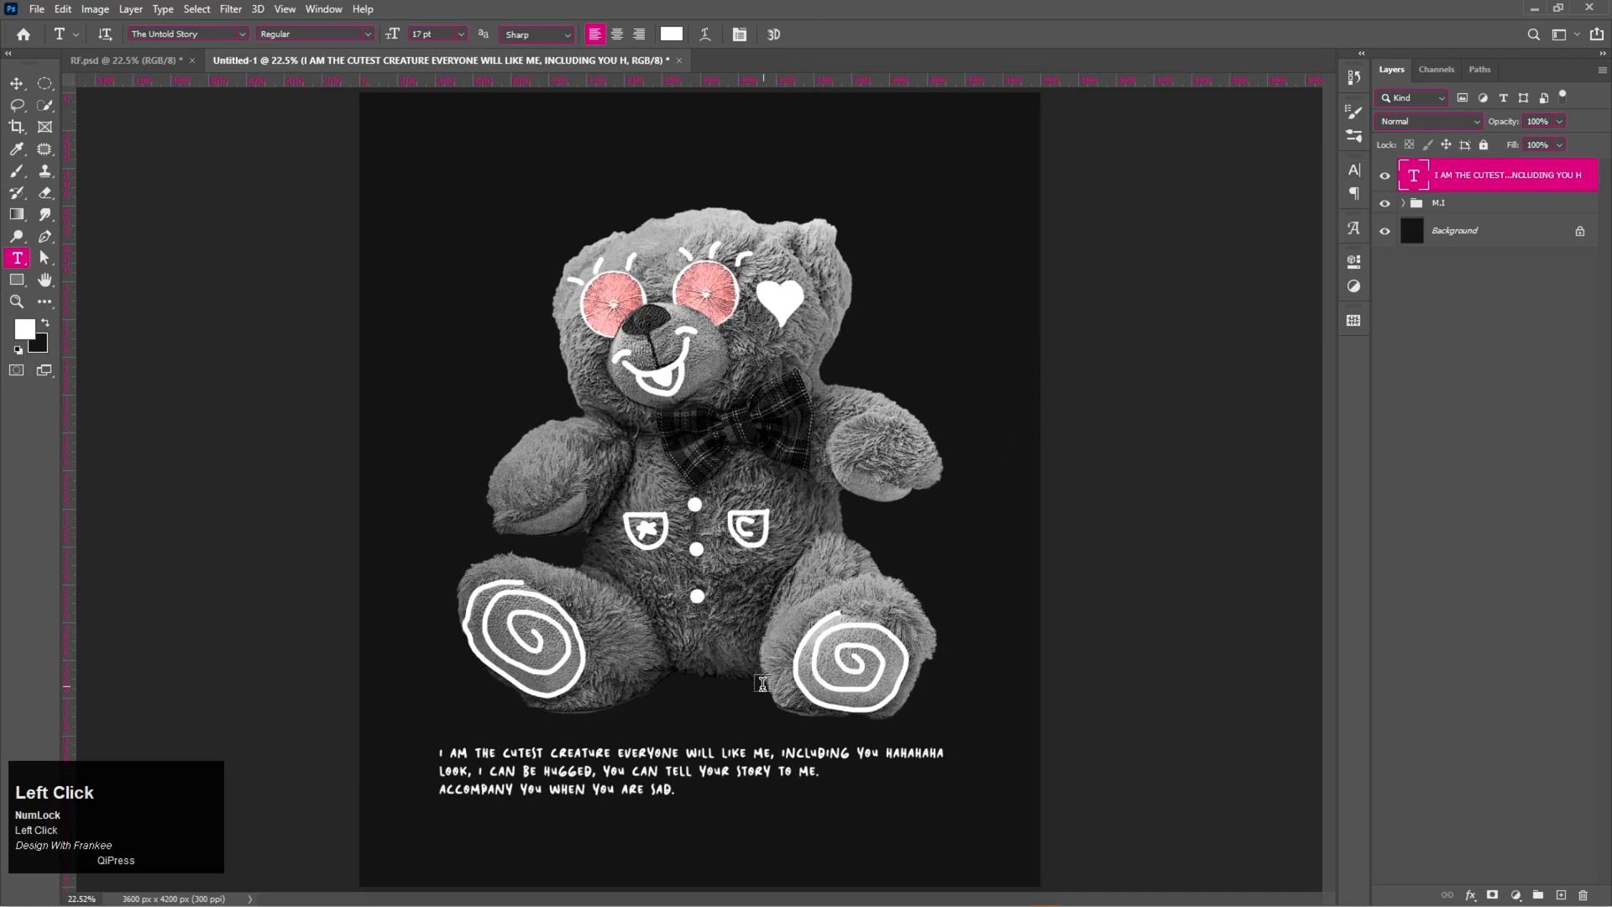
Scale up the three-line paragraph across most of the canvas width and position it just below the bear's feet.
key("v")
key("ctrl+t")
left_click_drag(953, 783, 986, 784)
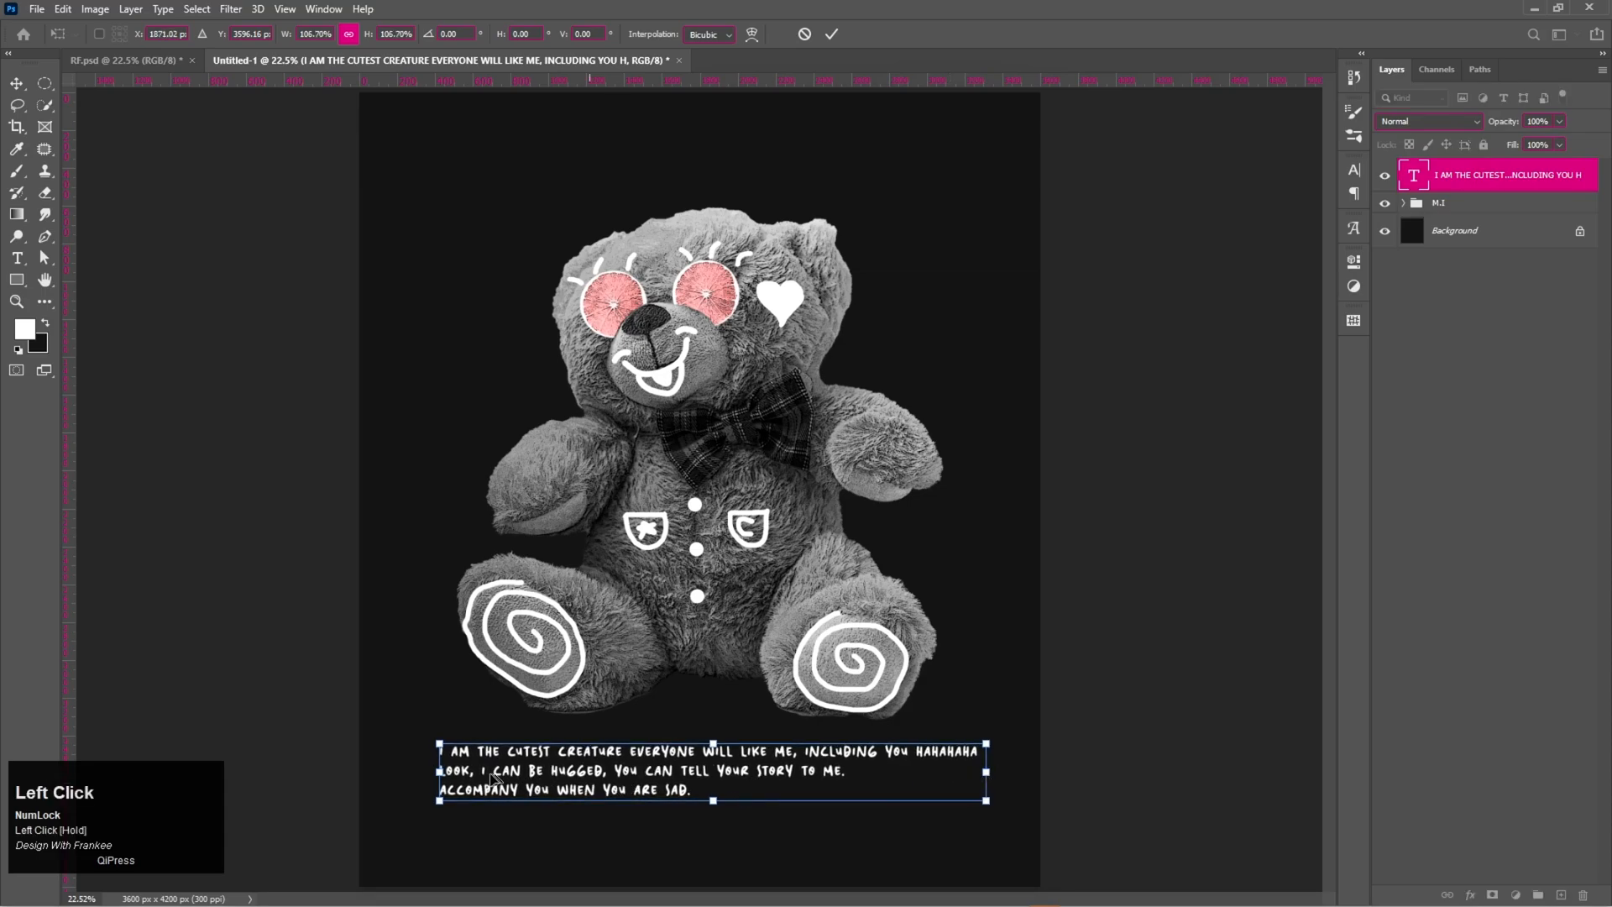
left_click_drag(434, 773, 402, 773)
left_click_drag(712, 780, 718, 779)
double_click(718, 779)
left_click_drag(715, 772, 717, 767)
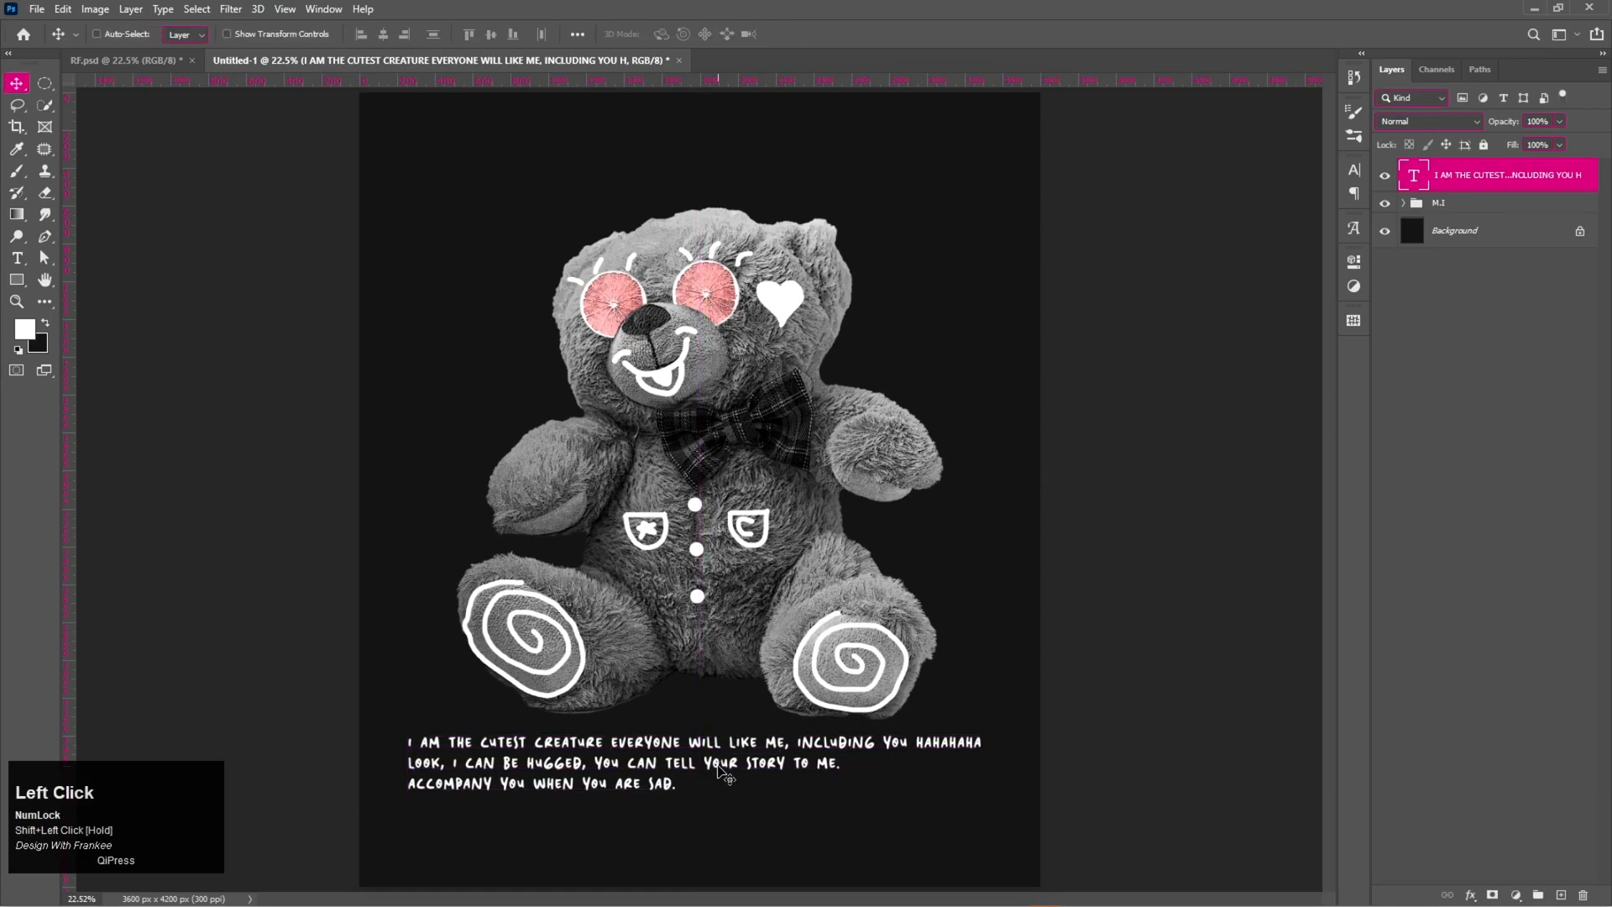
Add a separate text line above the bear reading "NO LONELINESS", copied from Notepad.
key("t")
left_click(792, 177)
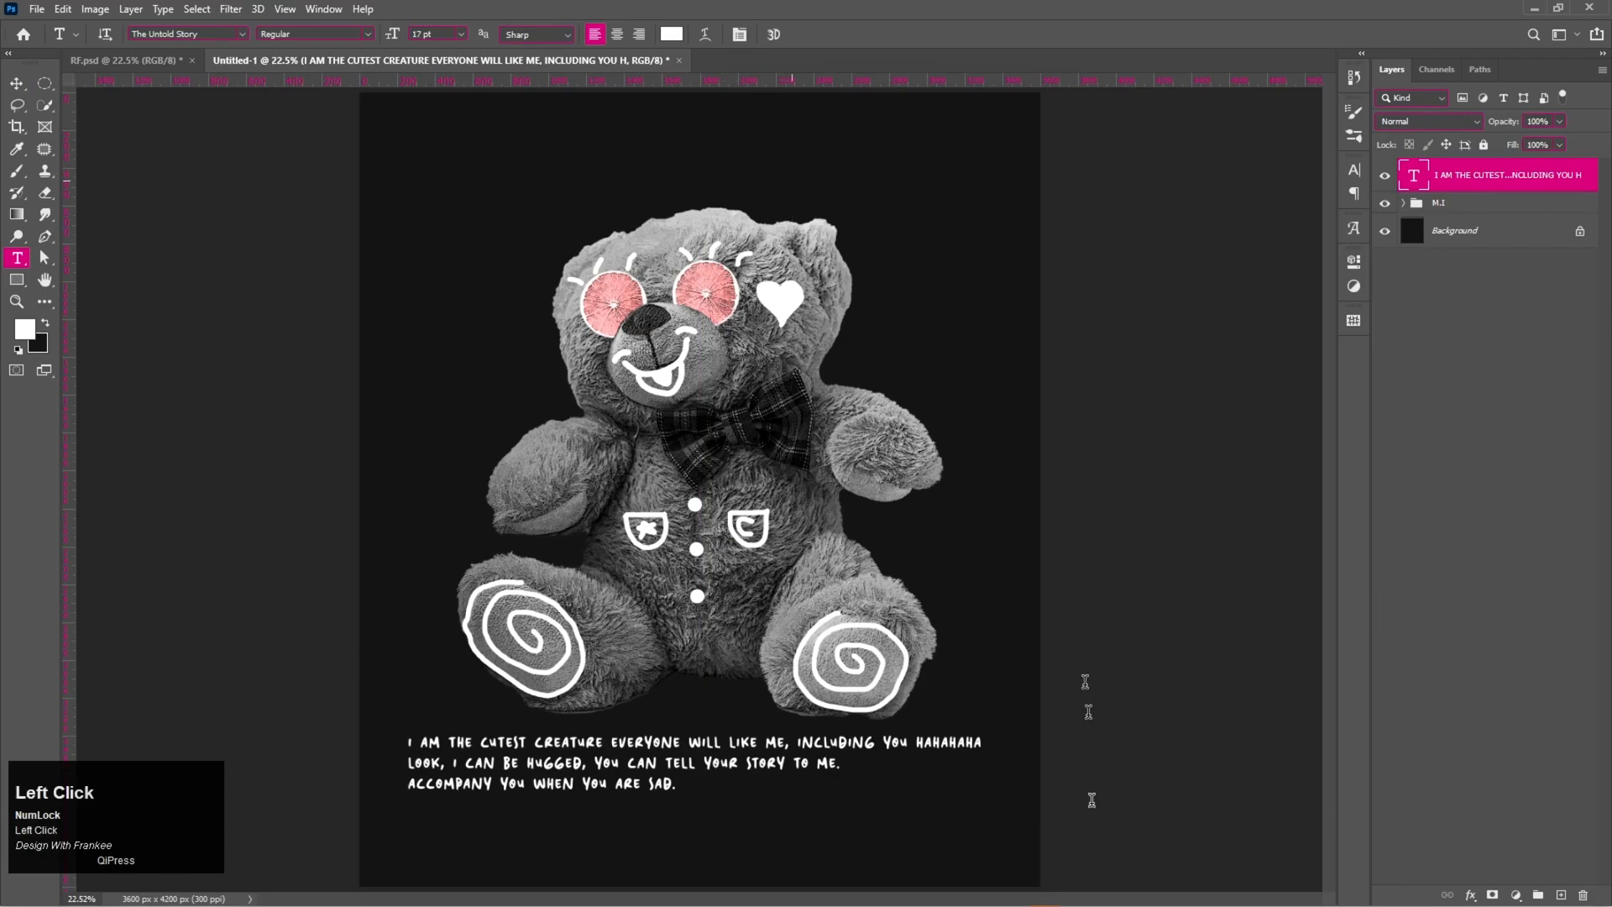
left_click(1076, 895)
left_click_drag(1025, 359, 918, 361)
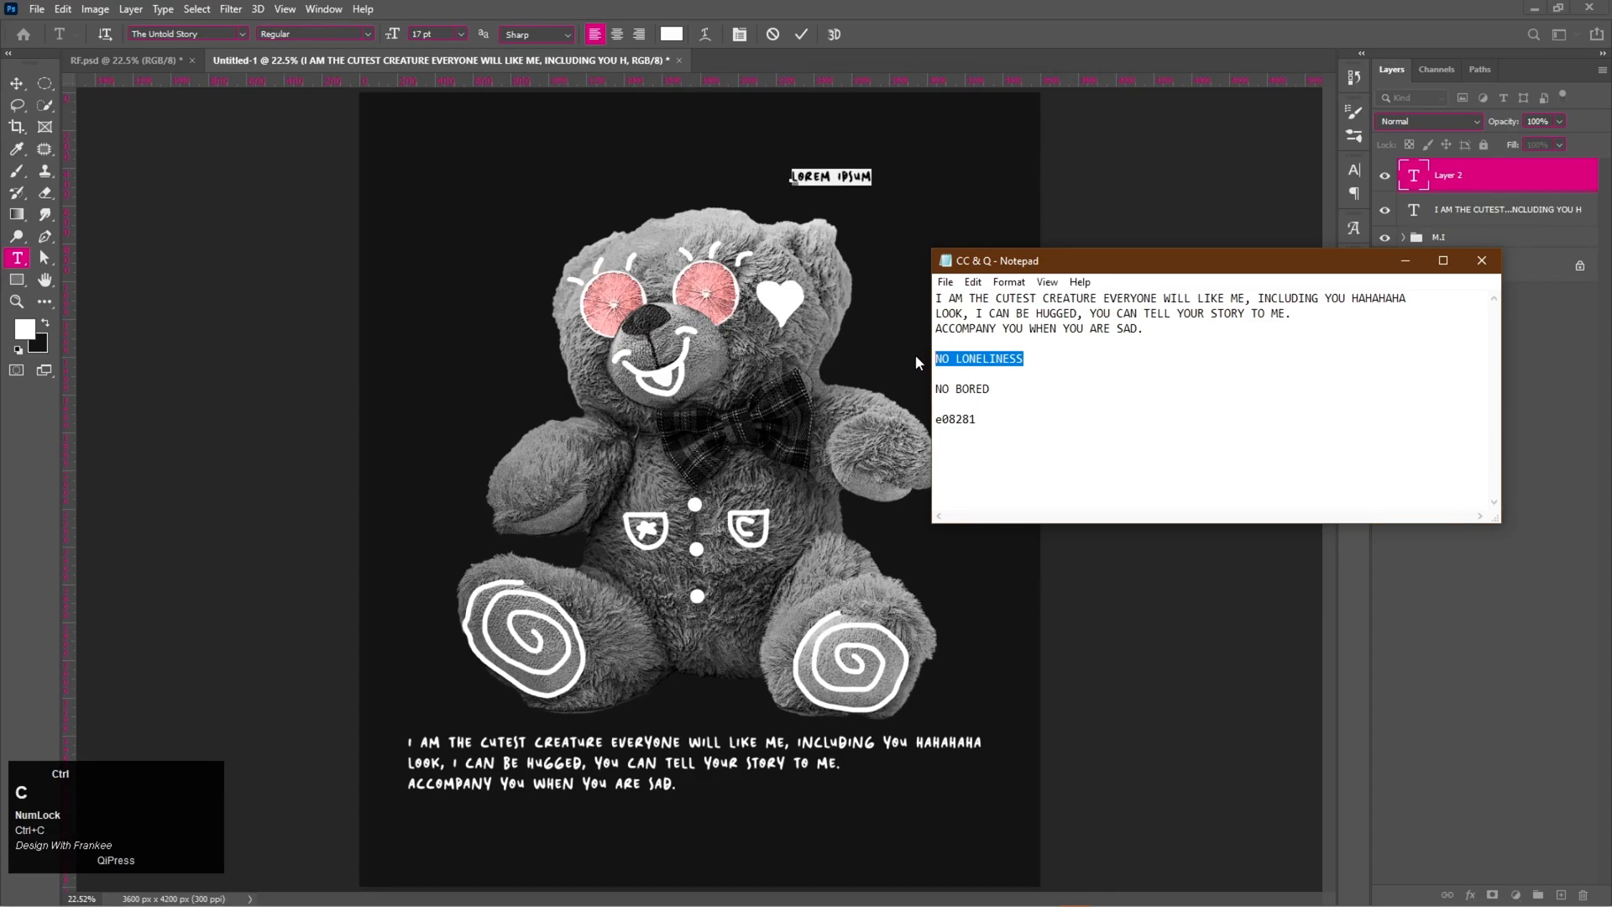
left_click(1405, 261)
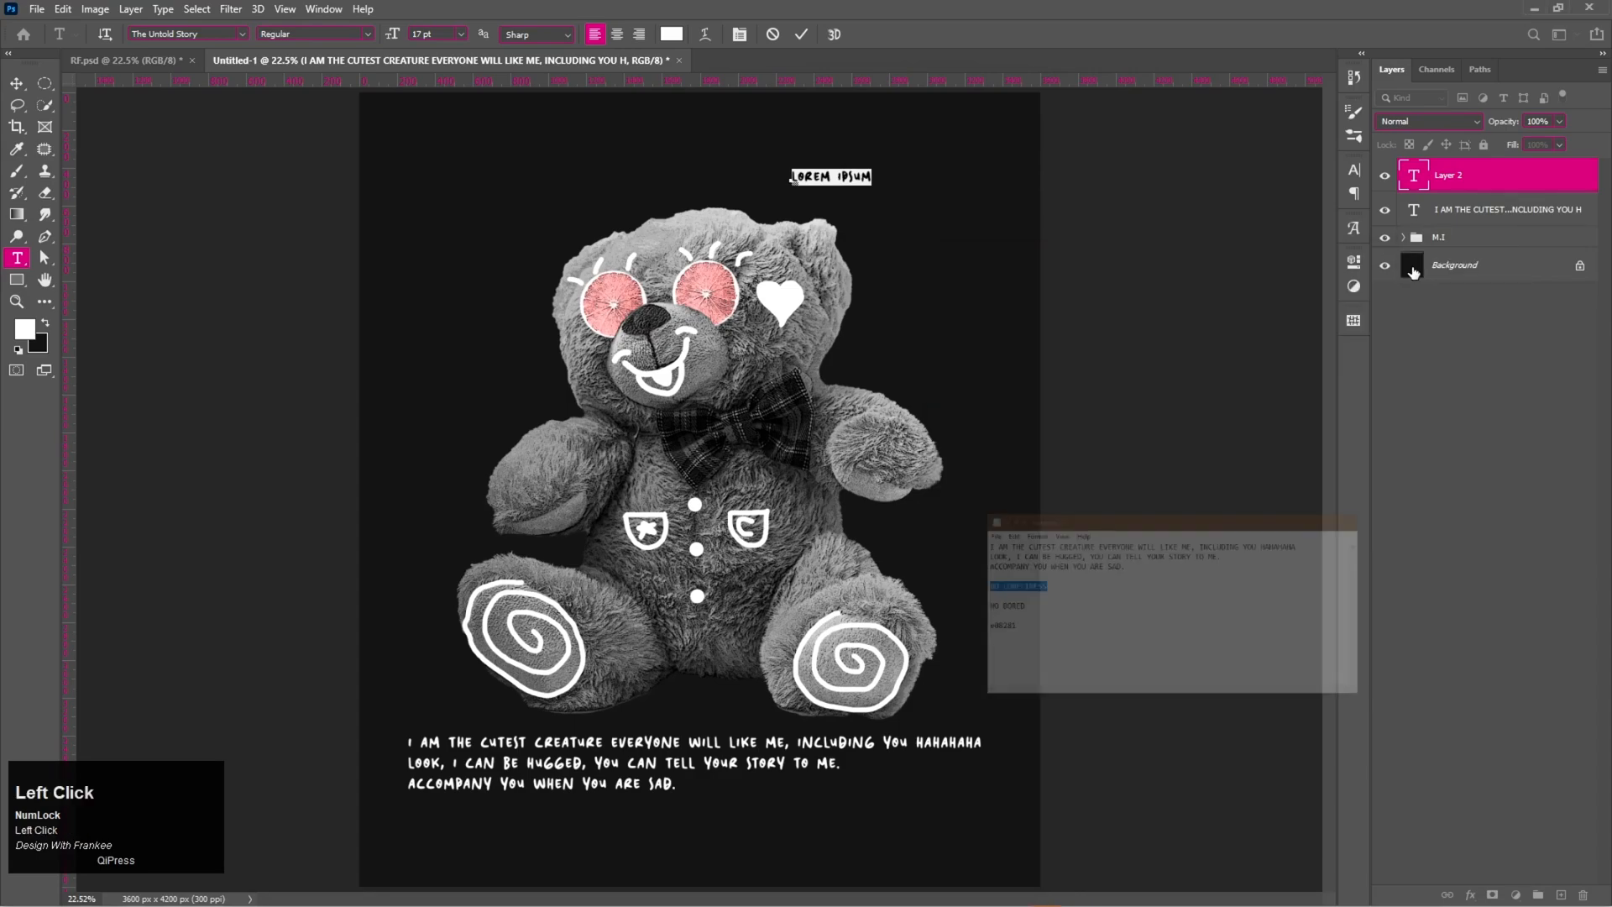
key("ctrl+v")
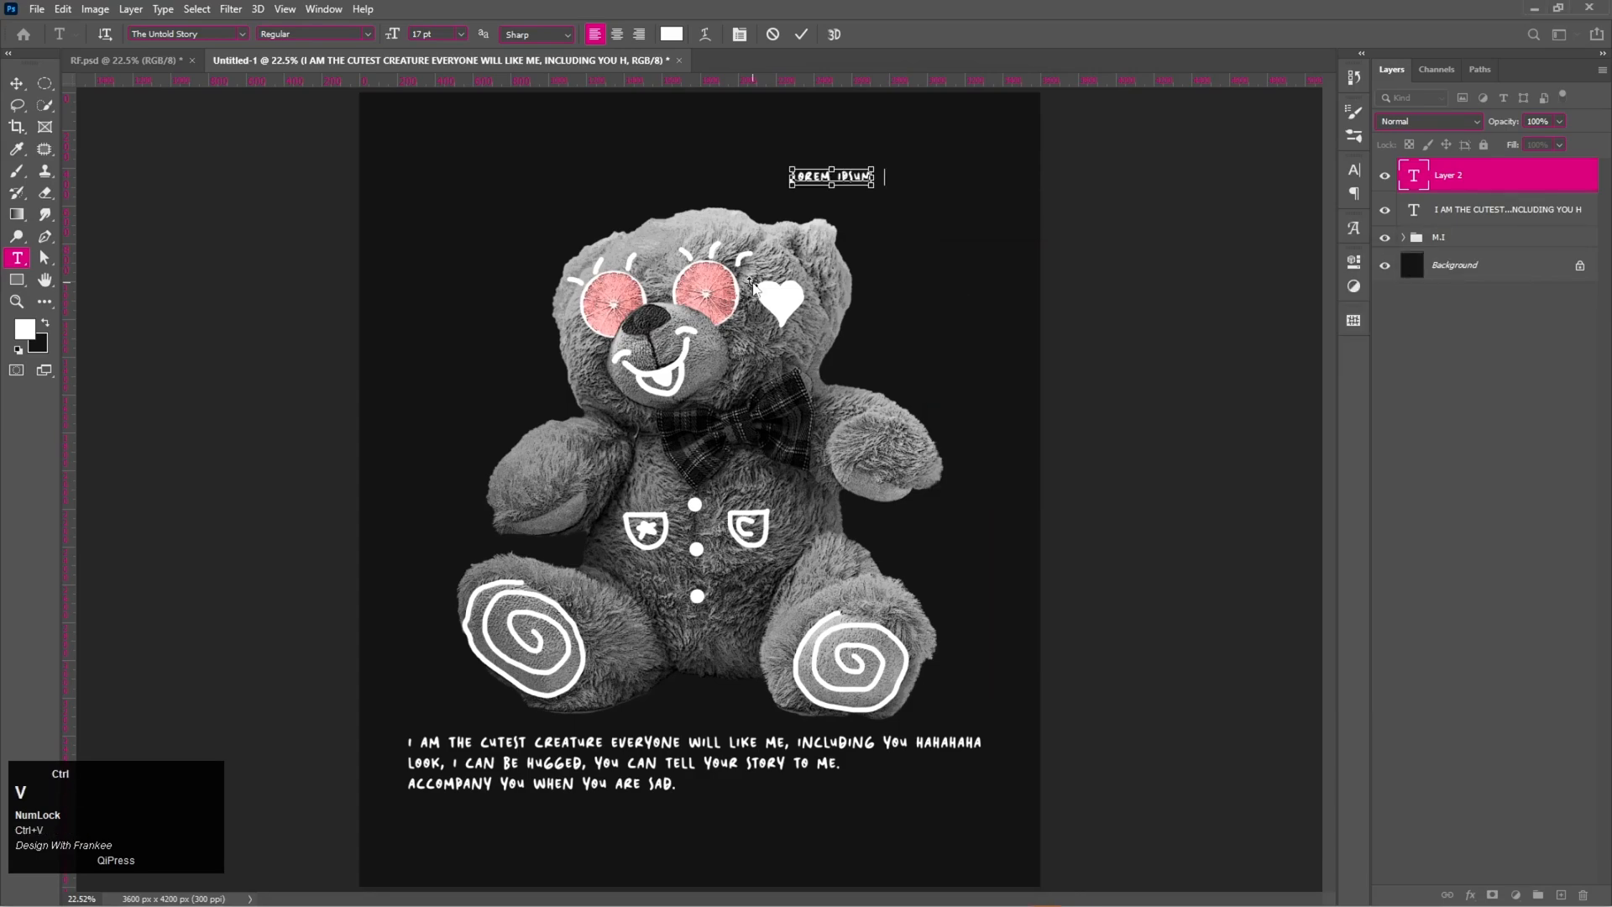
left_click(802, 34)
Place the NO LONELINESS text beneath the paragraph, enlarged to 26.99 pt, with a duplicate directly below it.
key("v")
left_click_drag(848, 182, 722, 859)
key("ctrl")
key("ctrl+t")
key("Return")
Replace LONELINESS in the lower duplicate with BORED copied from Notepad, so the line reads "NO BORED".
double_click(746, 856)
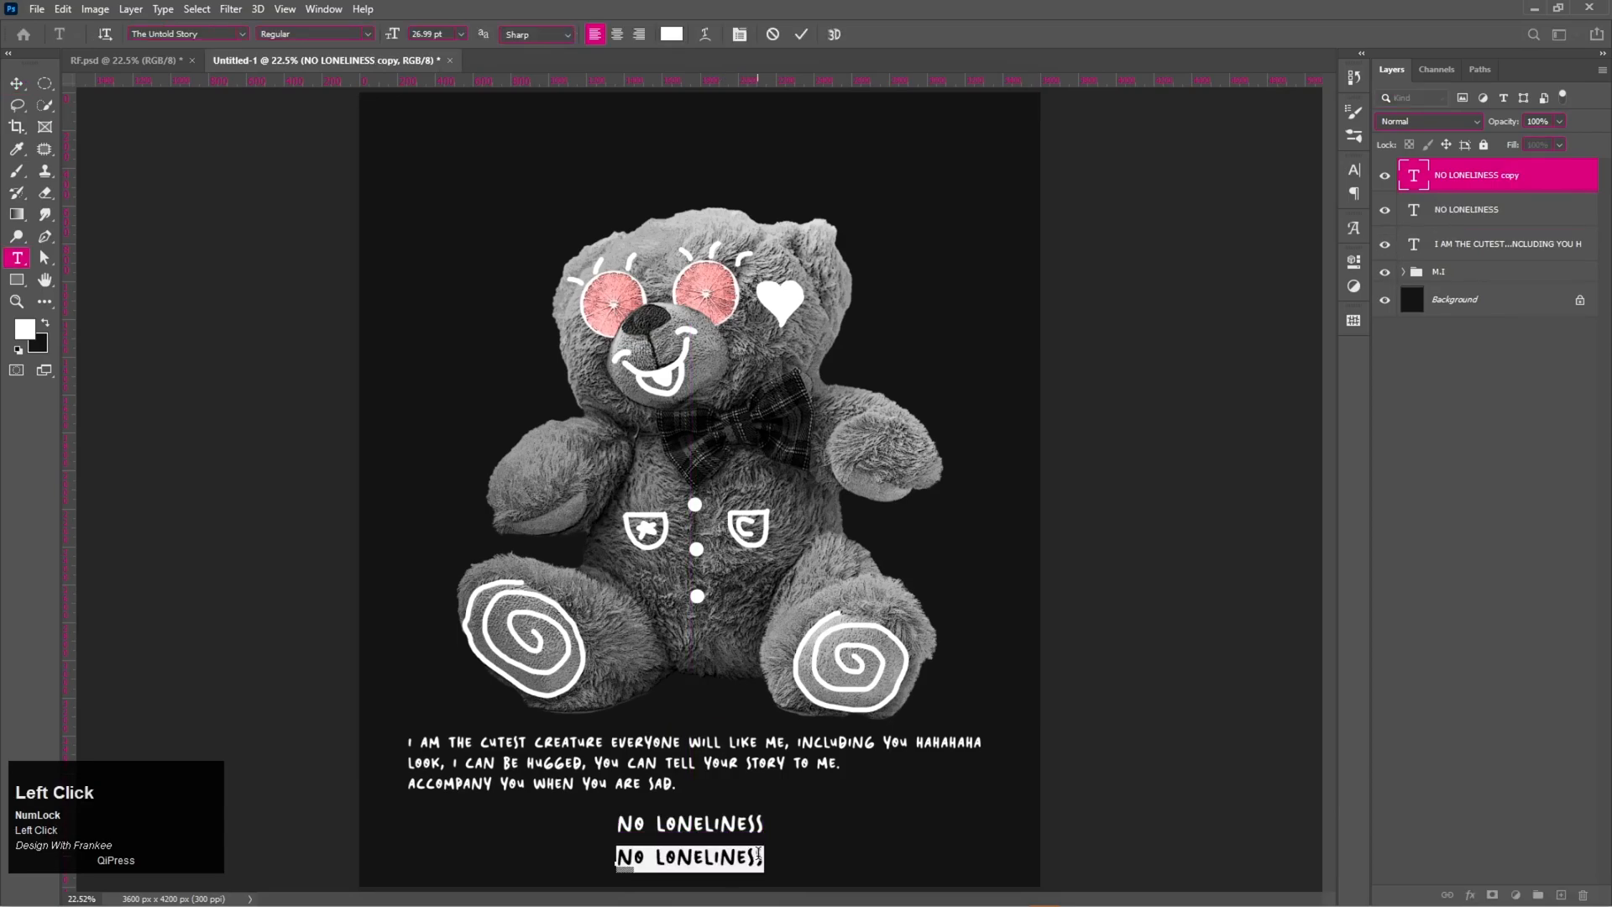
left_click(1060, 896)
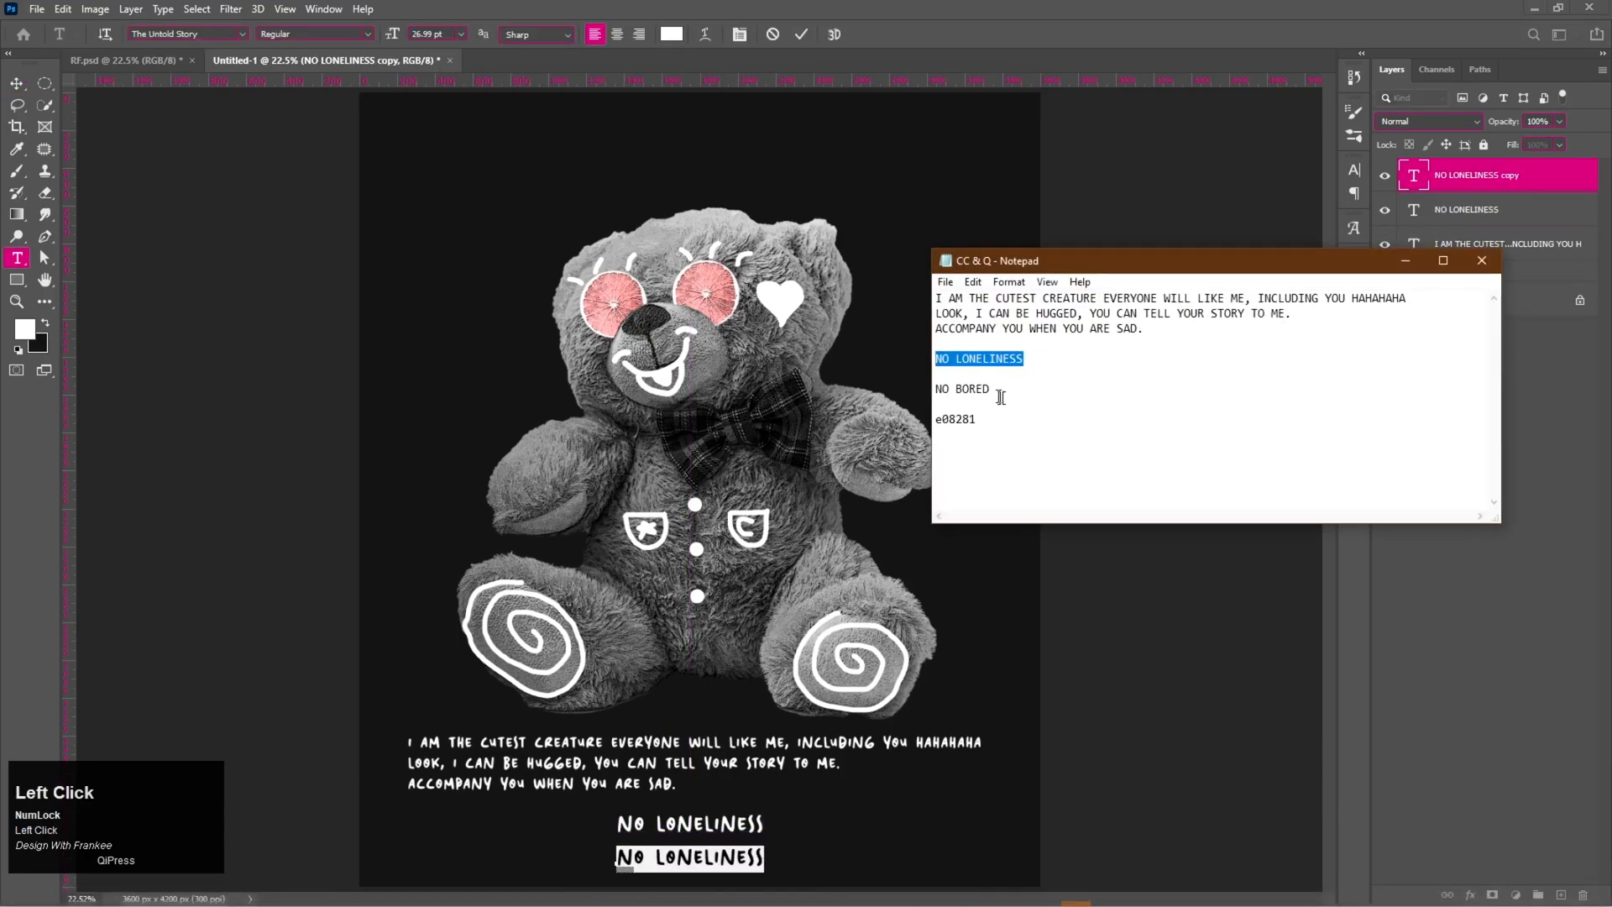
left_click_drag(990, 390, 955, 390)
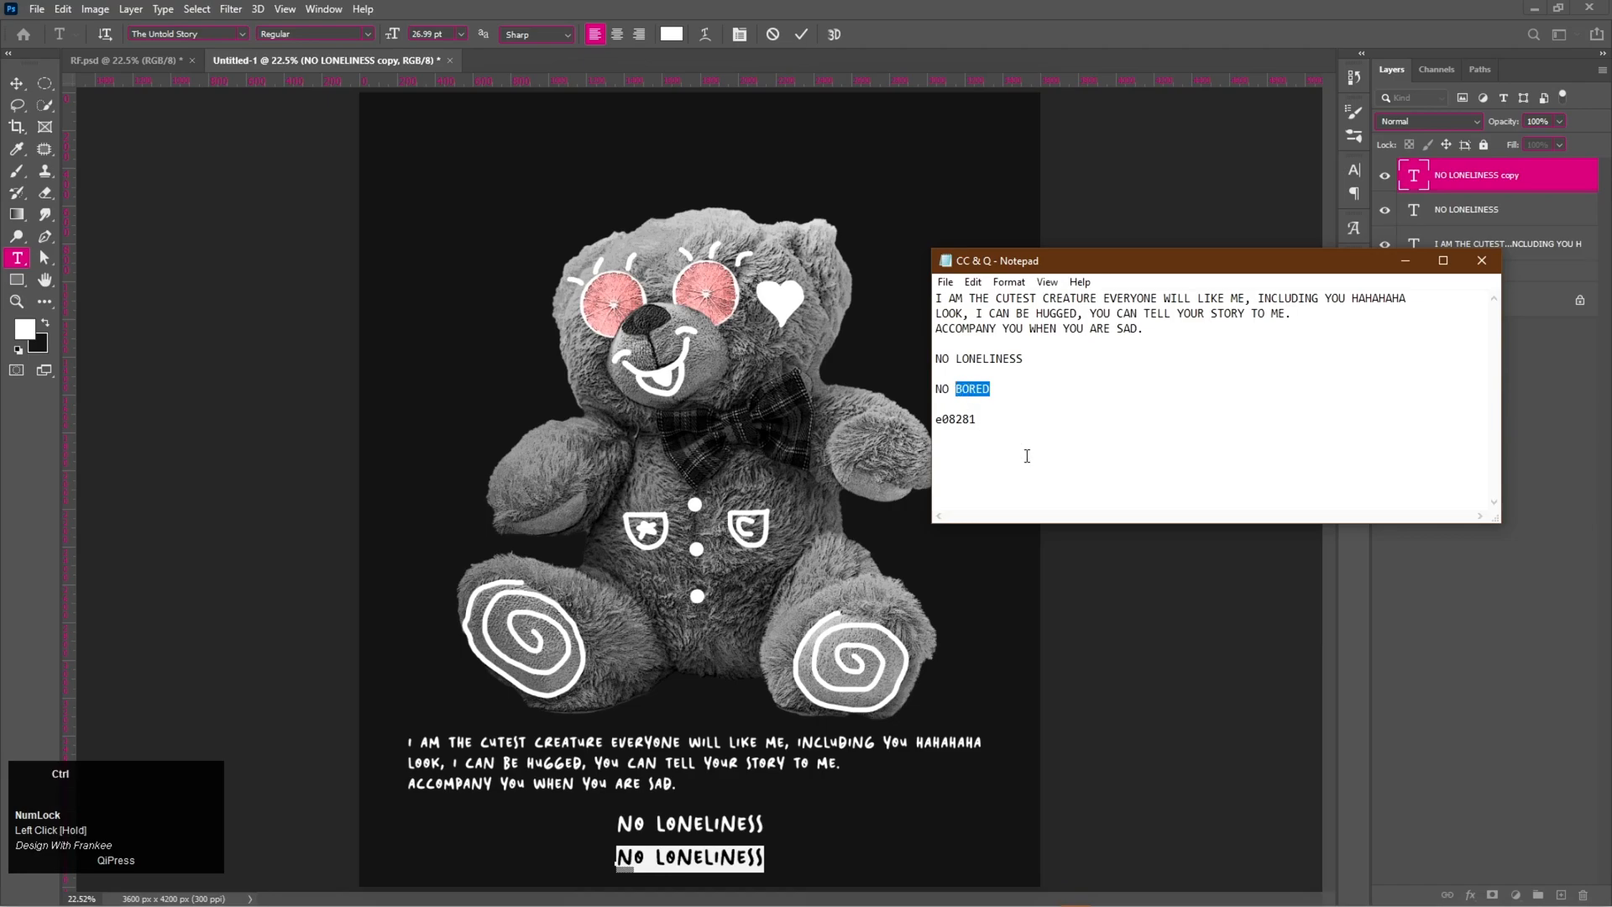
key("ctrl+c")
left_click(1404, 260)
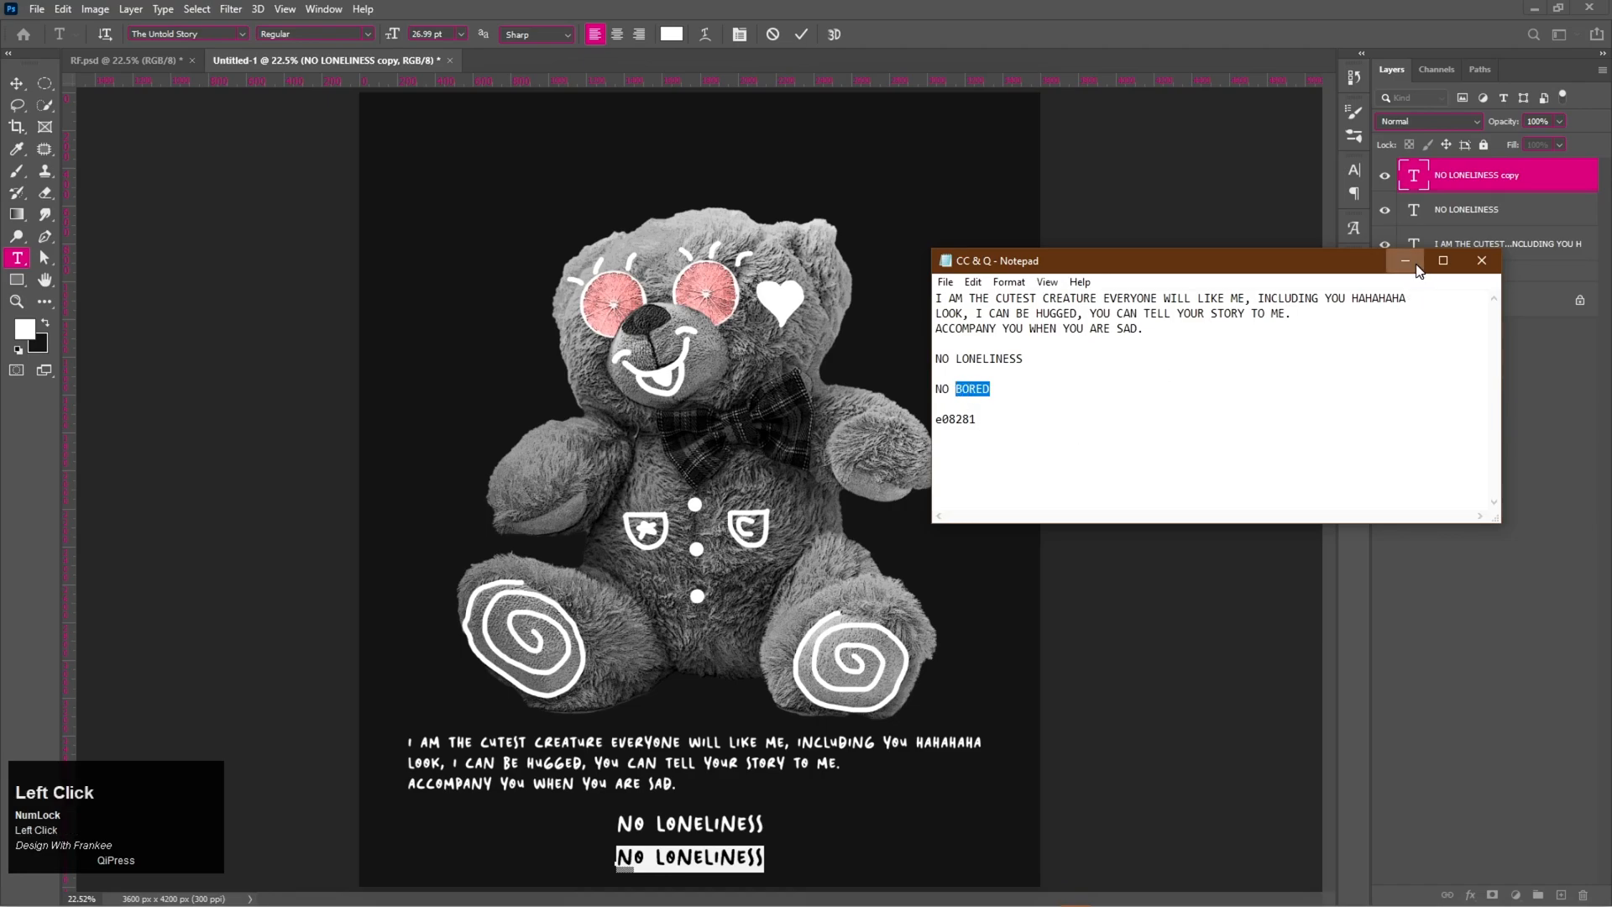
double_click(750, 857)
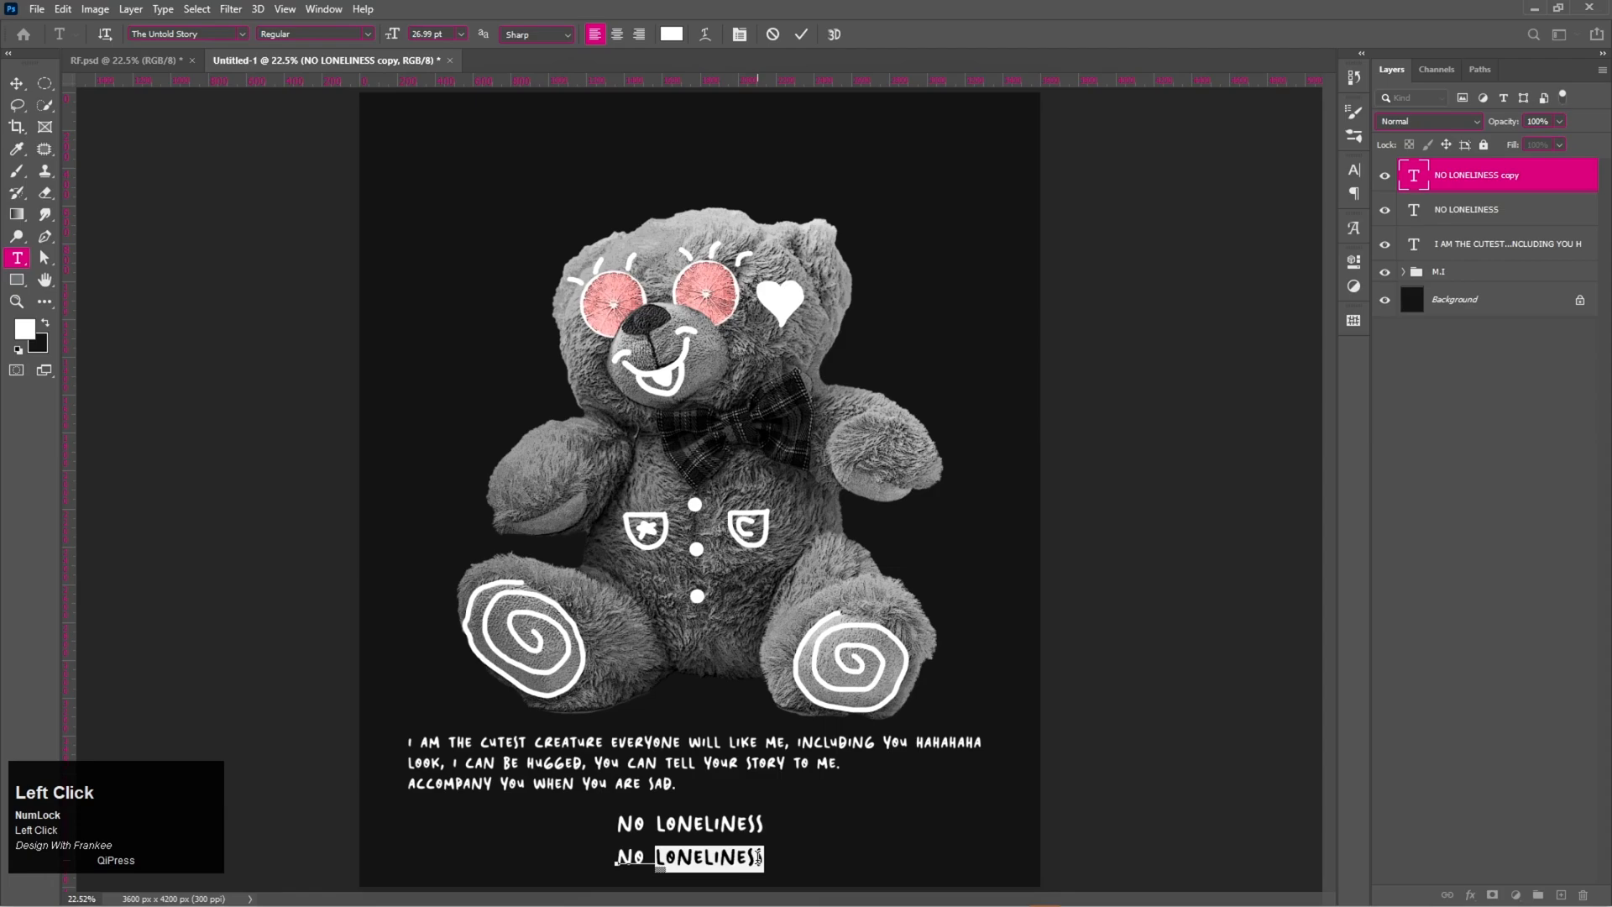
key("ctrl+v")
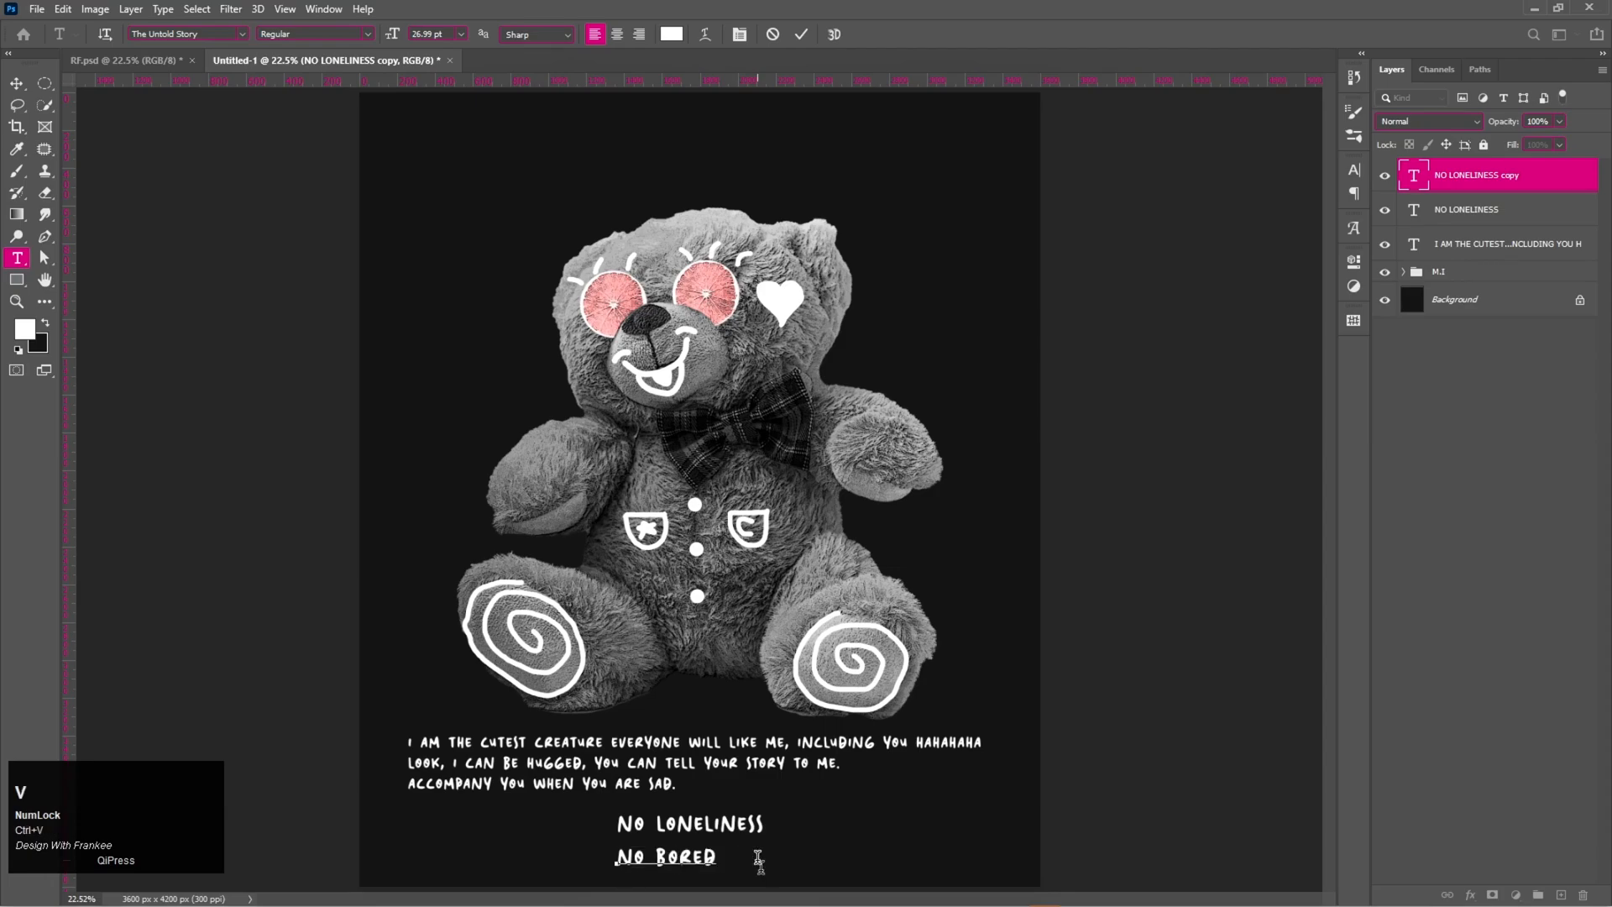
Add a vertical guide at the canvas centre and move the NO BORED and NO LONELINESS lines to be centred on it.
left_click(801, 35)
key("v")
left_click_drag(682, 863, 695, 858)
left_click_drag(72, 535, 727, 755)
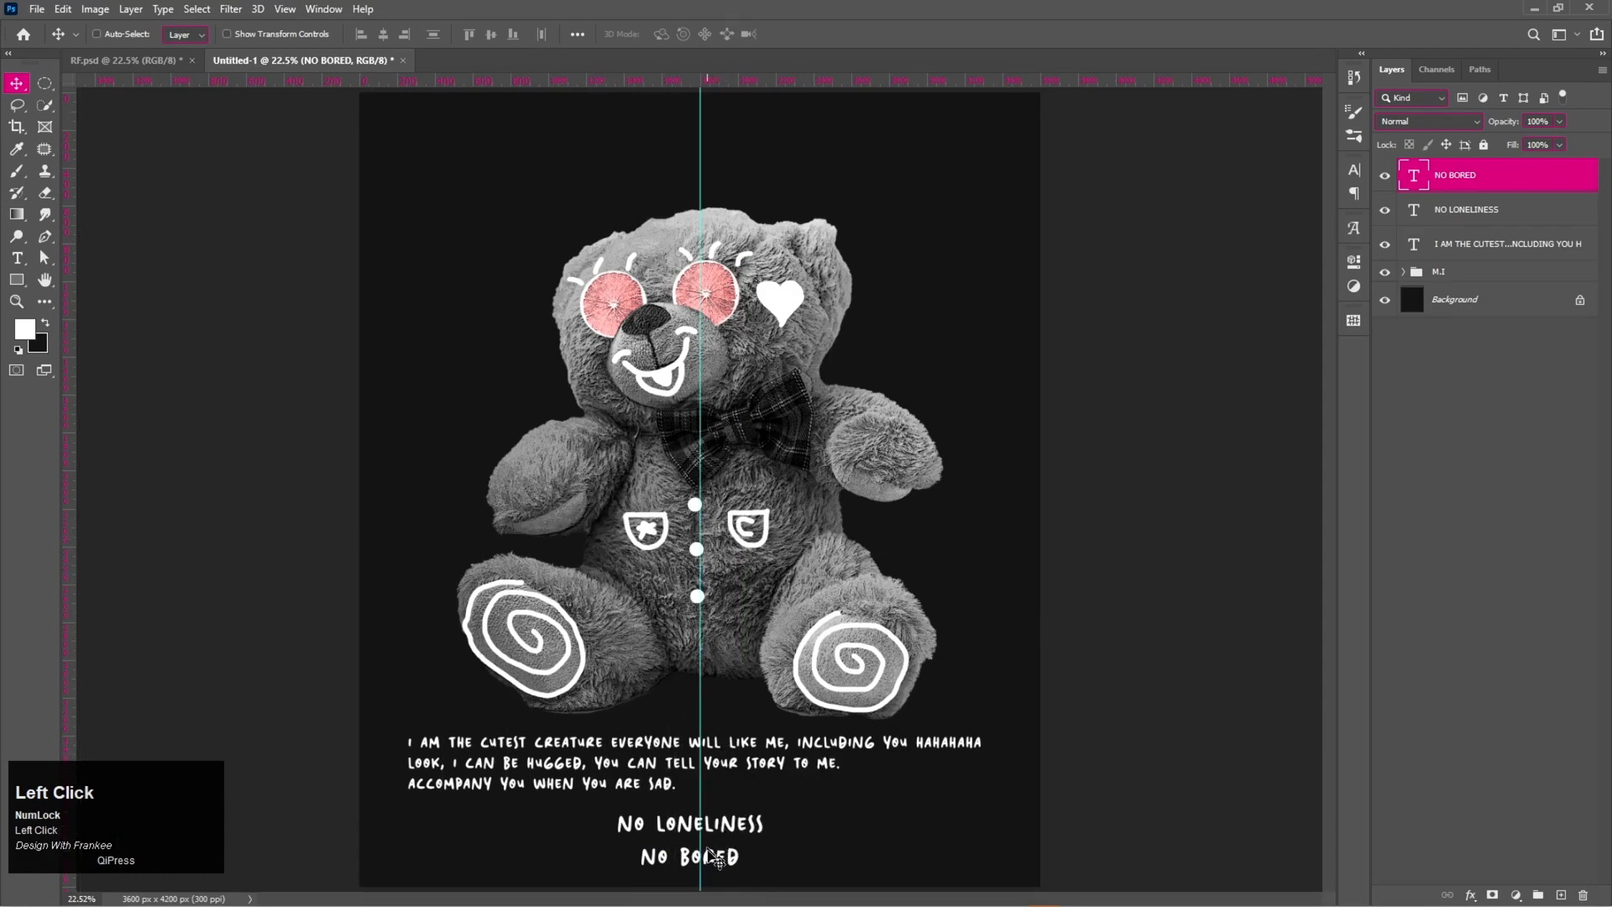
left_click_drag(720, 861, 742, 830)
left_click(1497, 213)
left_click_drag(775, 758, 777, 760)
Align the three-line paragraph and the NO LONELINESS and NO BORED lines to the horizontal centre of the whole canvas.
key("ctrl+a")
left_click(385, 35)
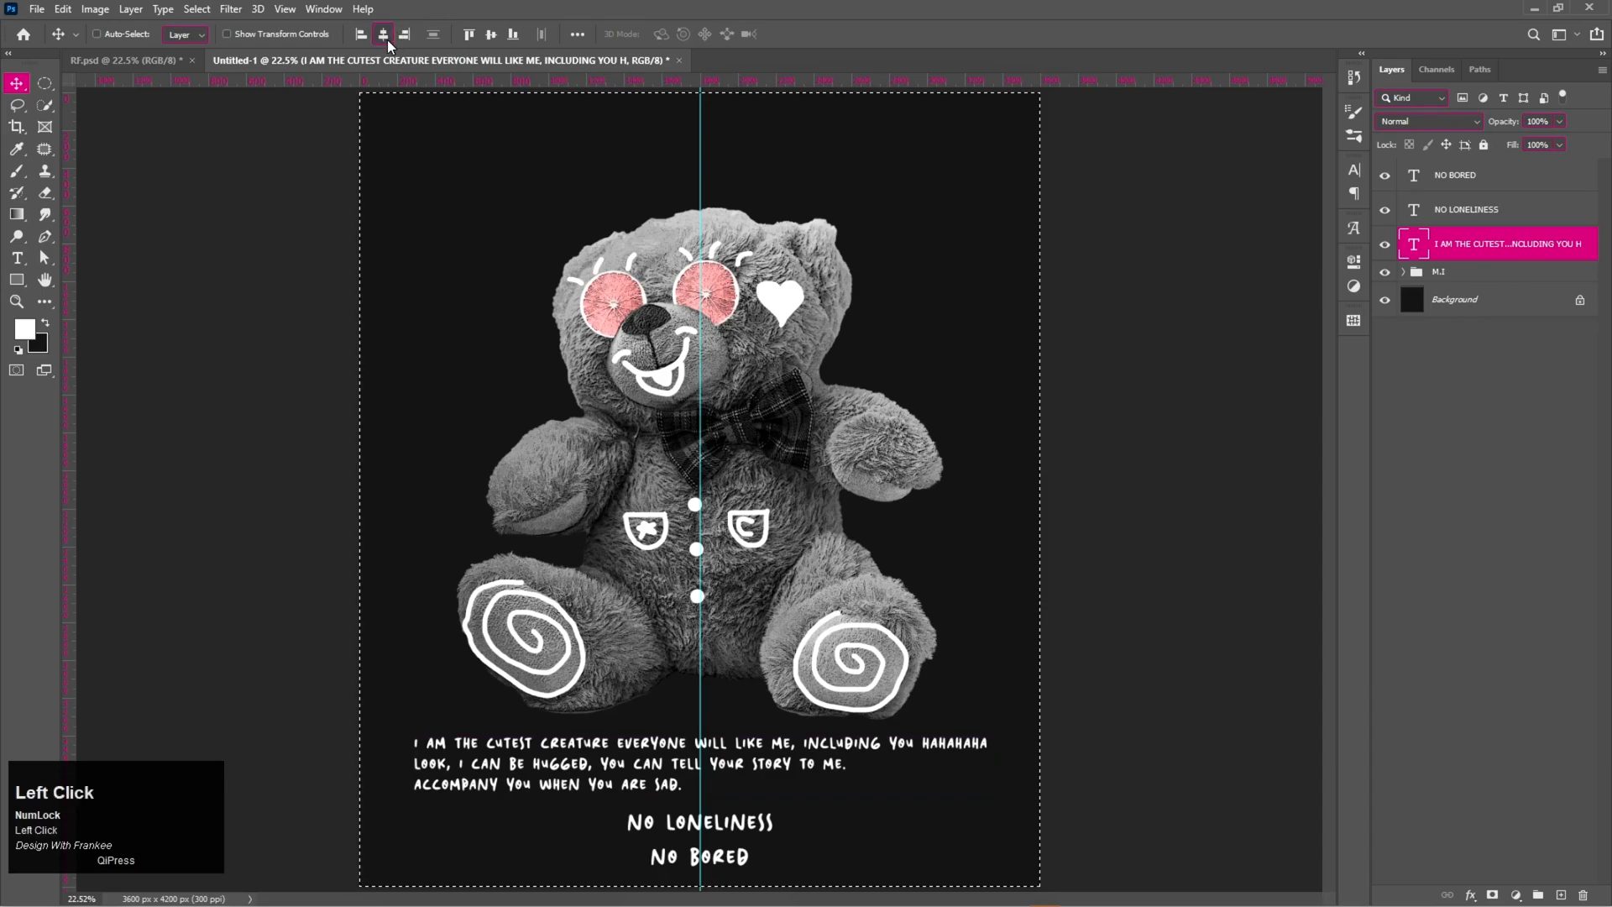
left_click(1466, 209)
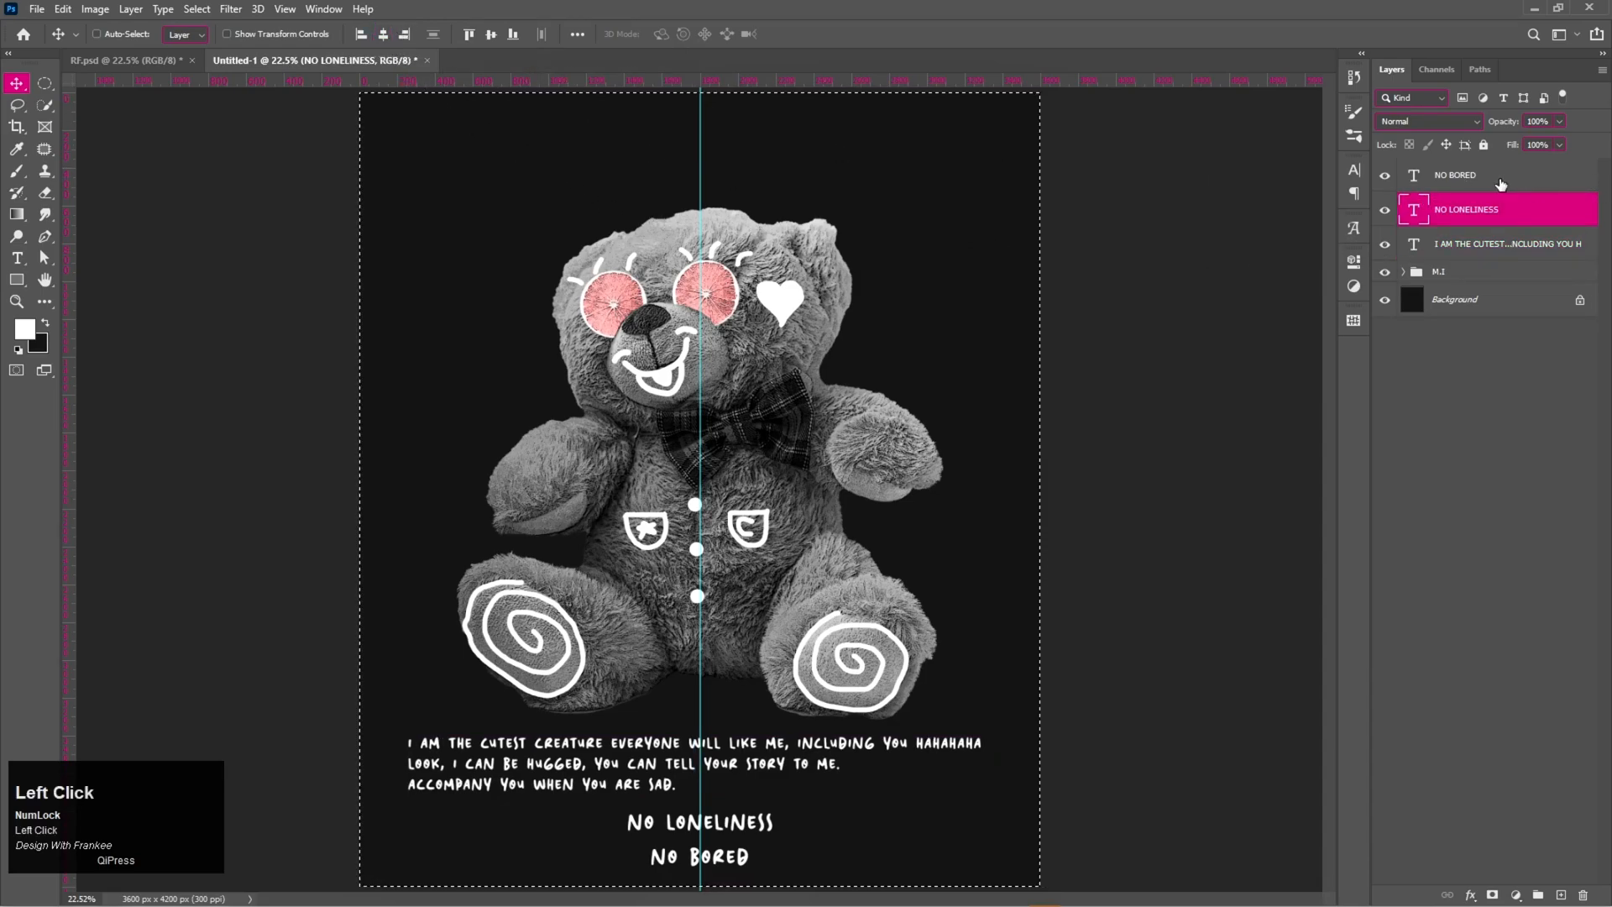
left_click(385, 35)
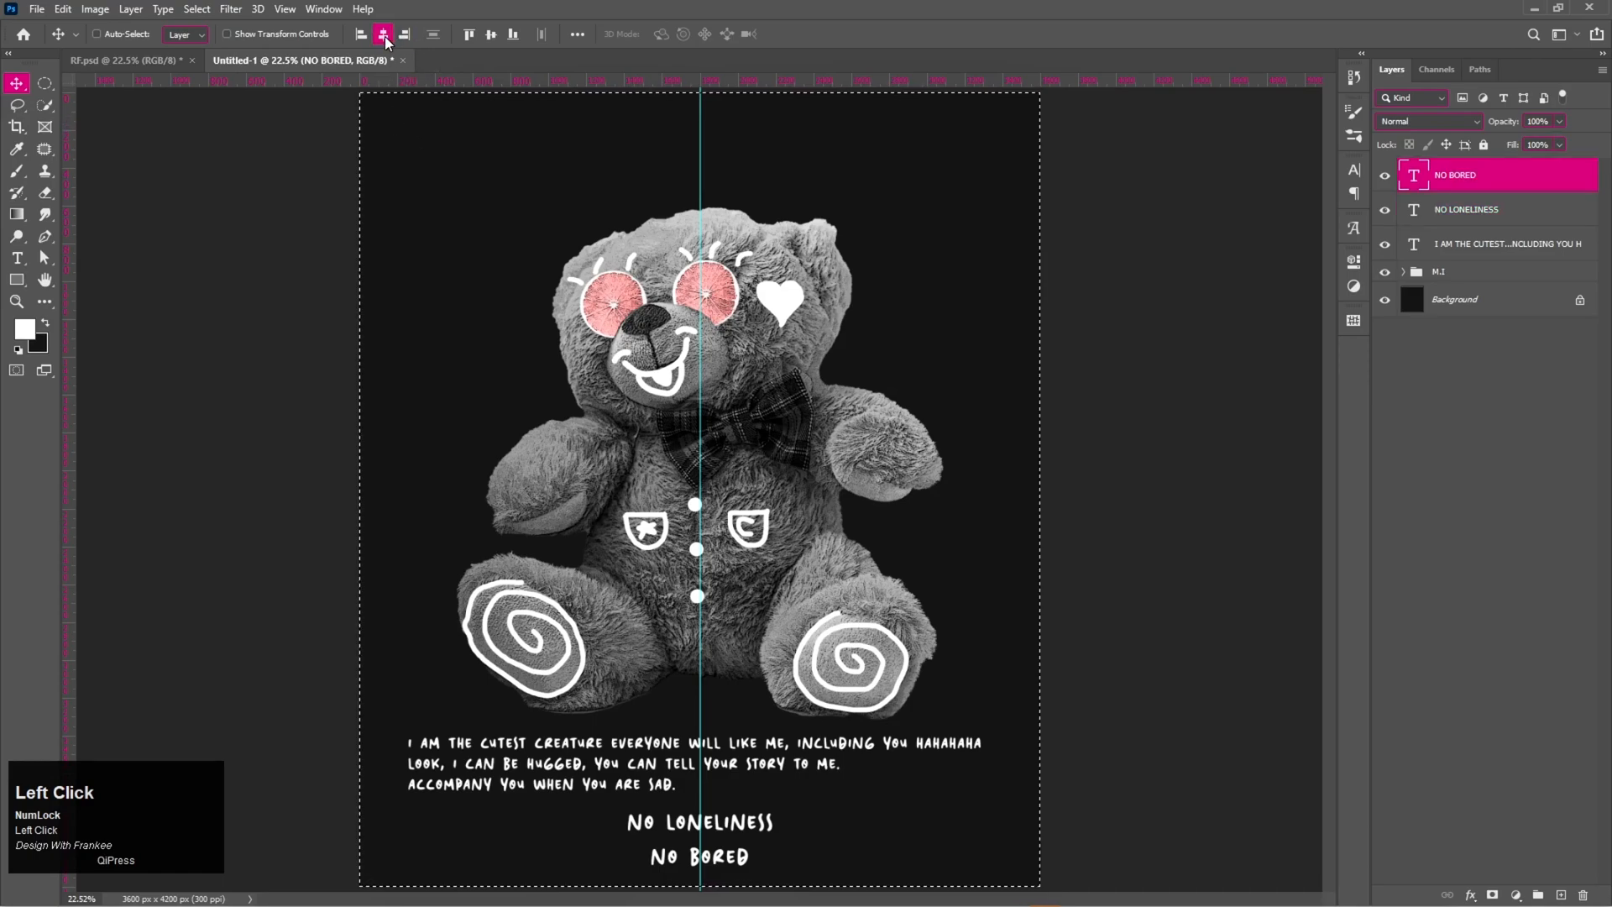
key("ctrl+d")
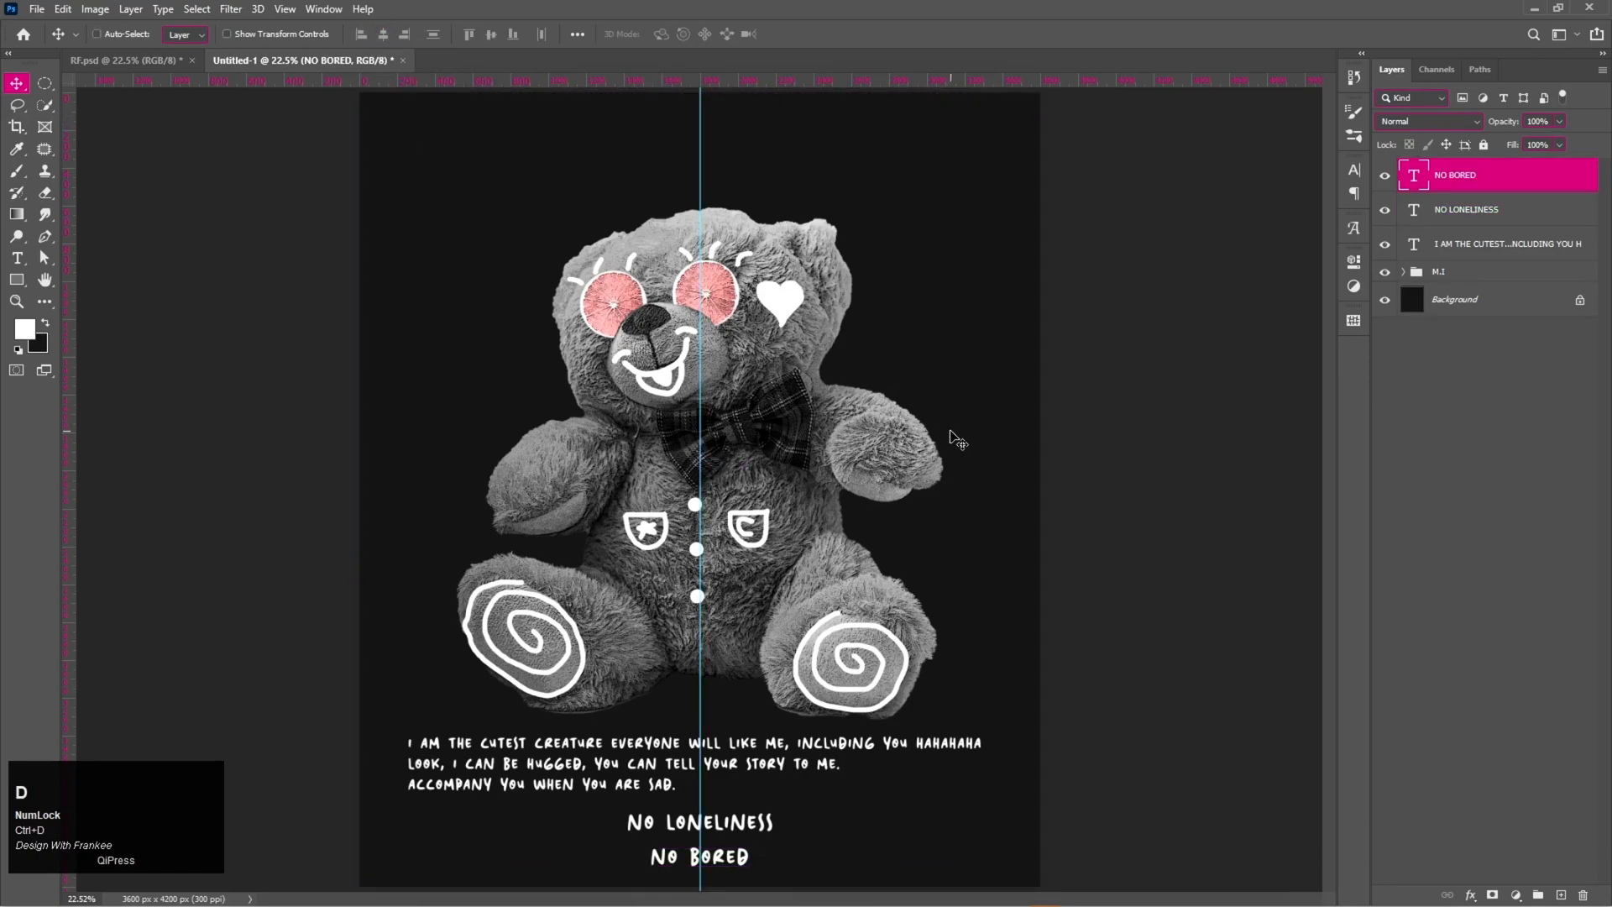
left_click(1479, 245, "shift")
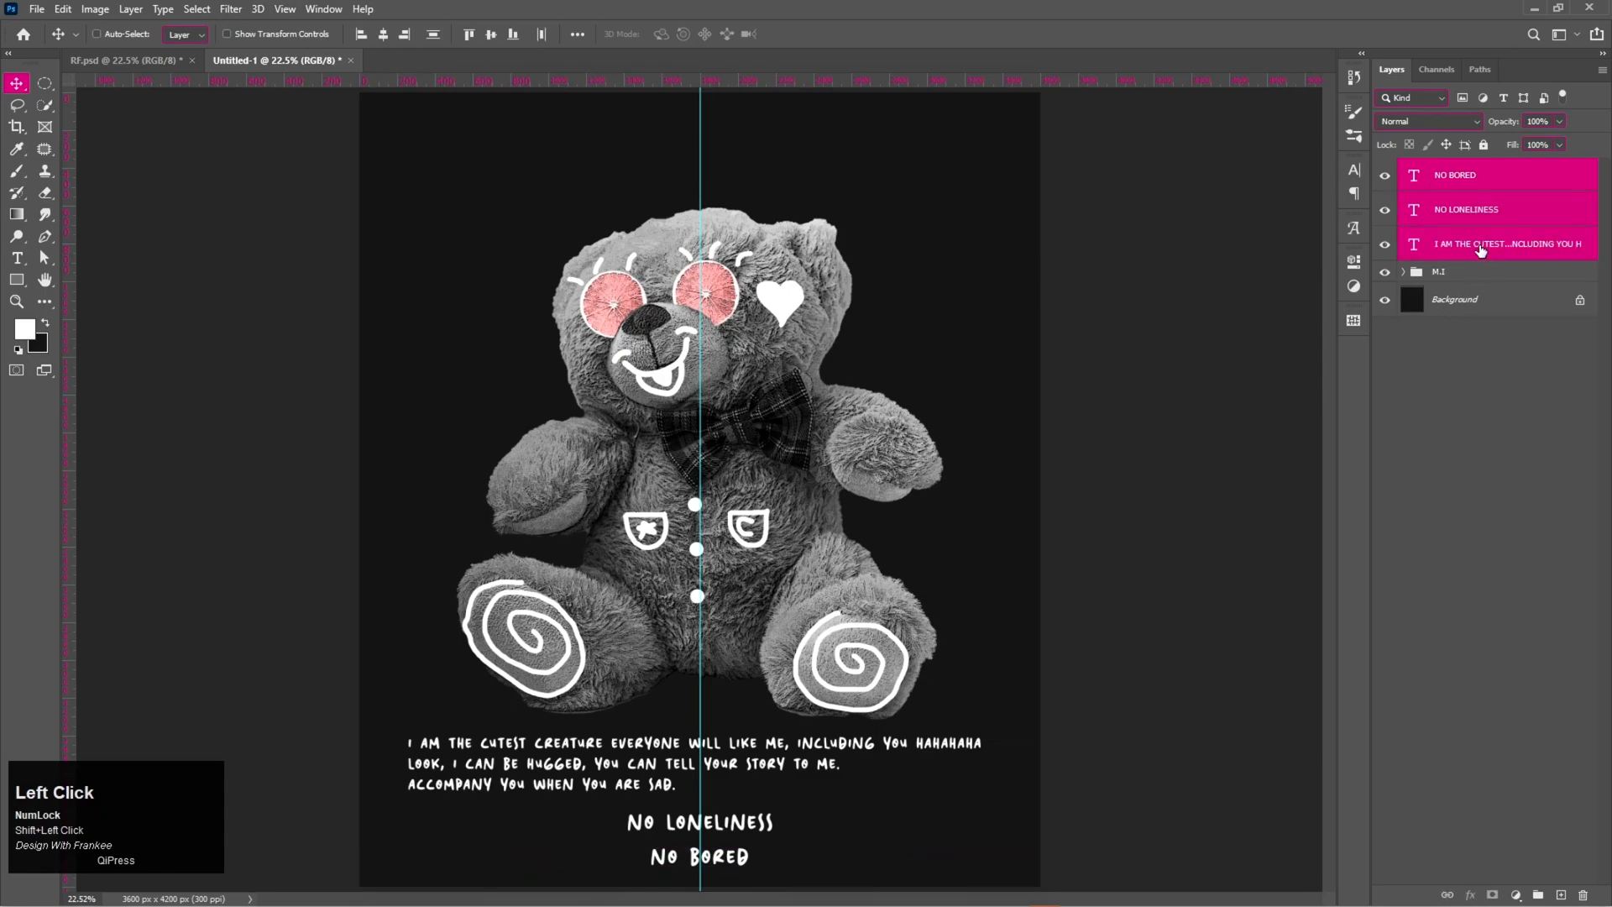
left_click(435, 37)
left_click(1507, 371)
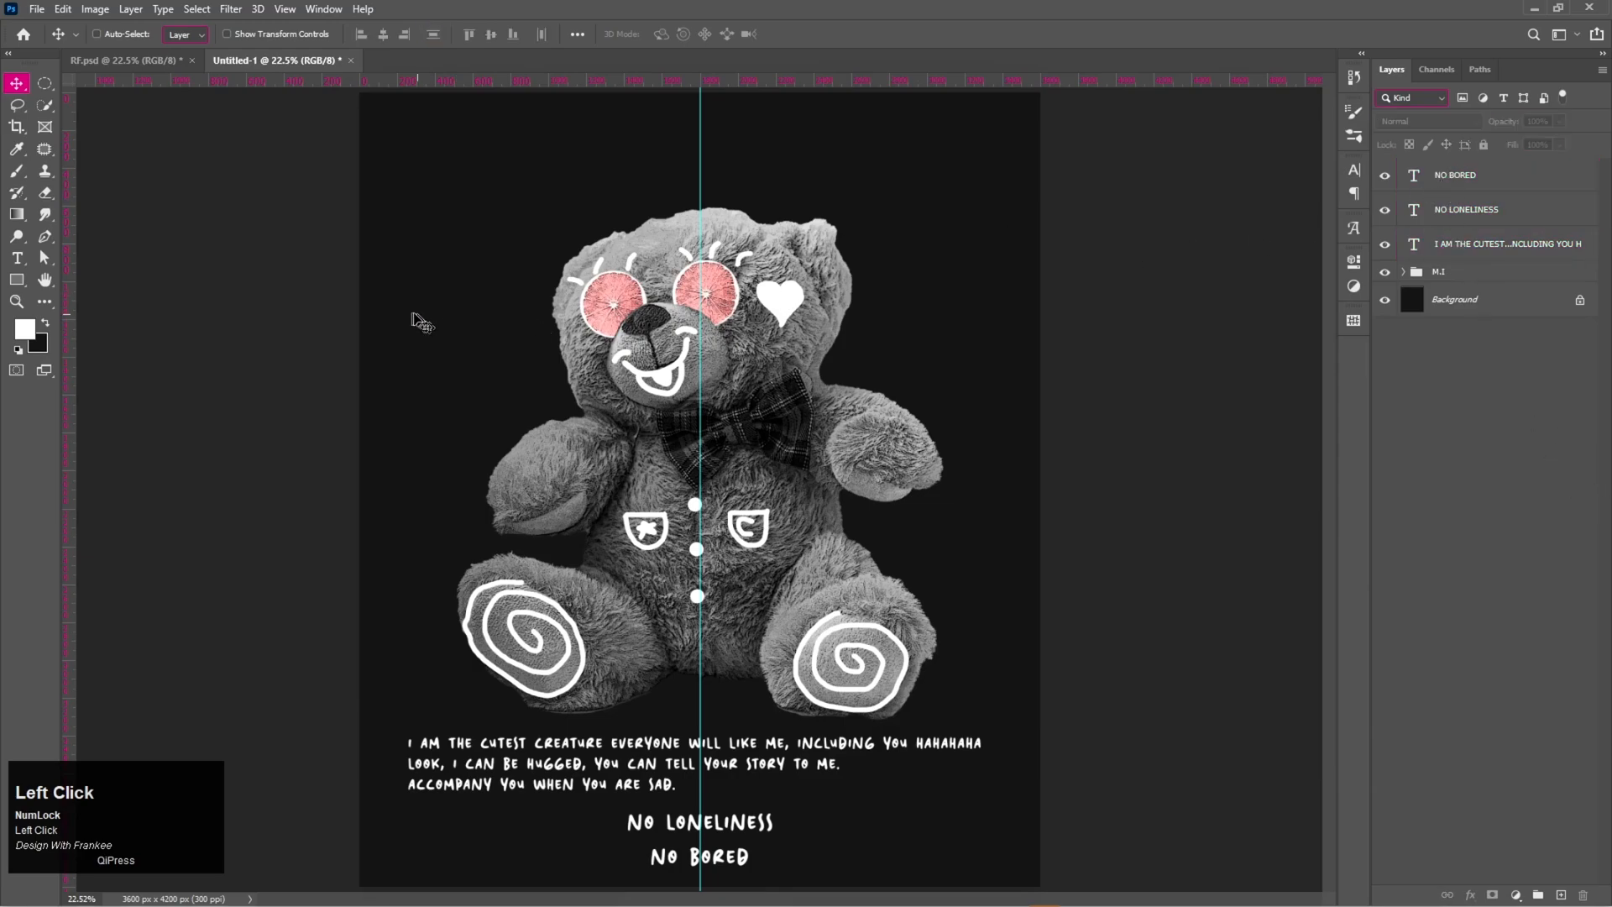
Add a separate text line reading "CLASSIC" above the bear's head in The Untold Story at 17 pt.
key("t")
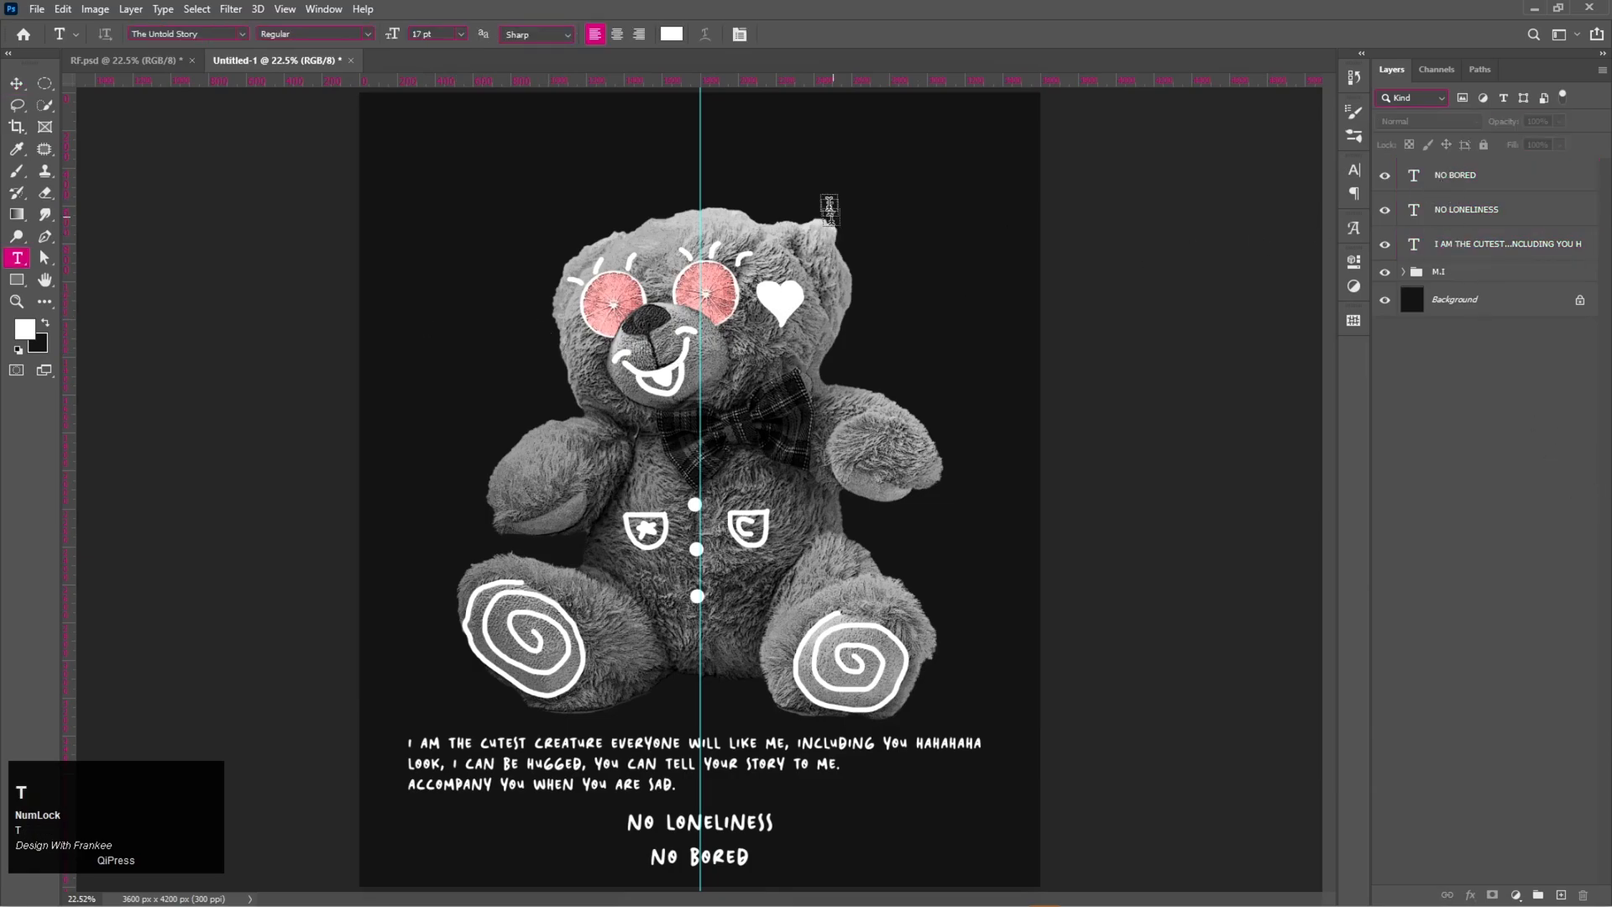
left_click(776, 145)
type("LASSIC")
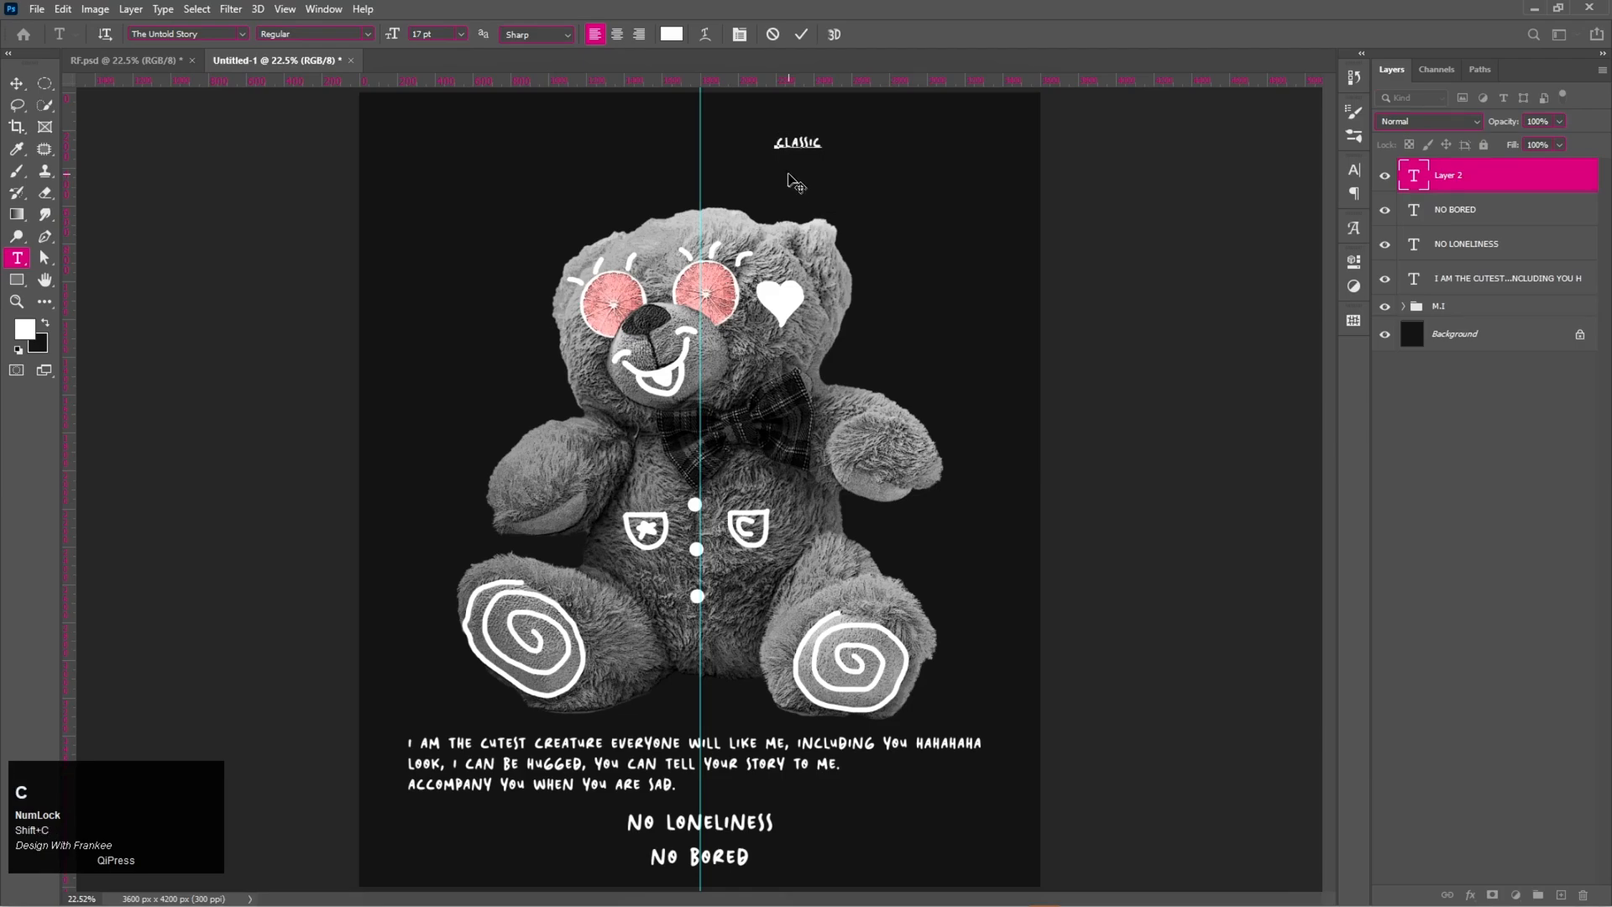
Set the CLASSIC text colour to e08281, copied from the Notepad file.
key("ctrl+a")
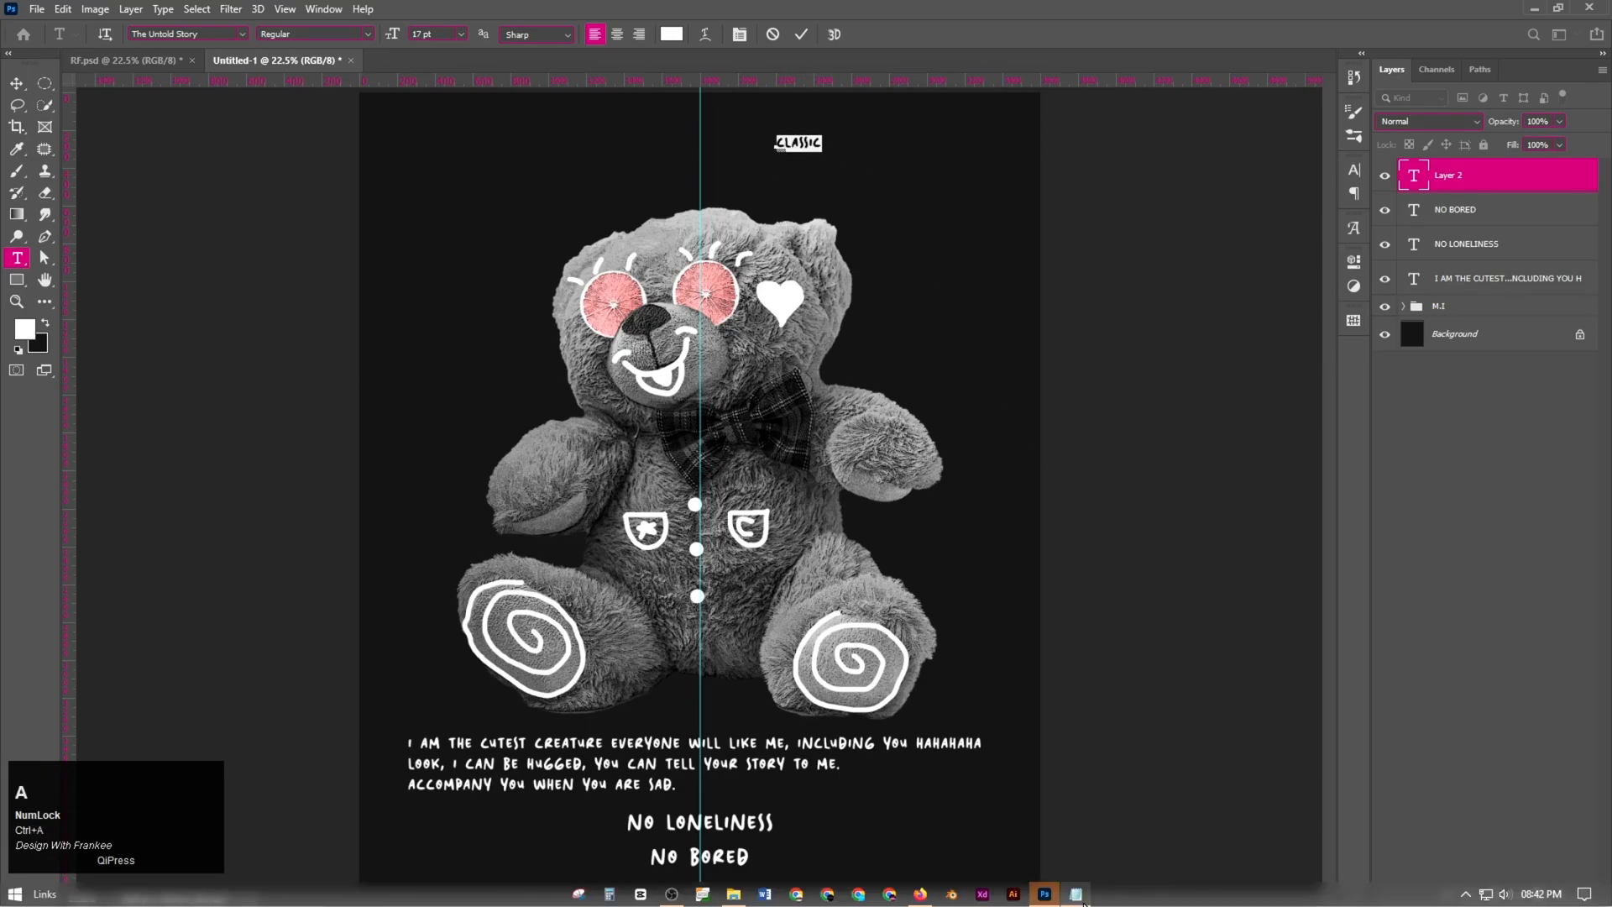
left_click(1079, 897)
left_click(880, 423)
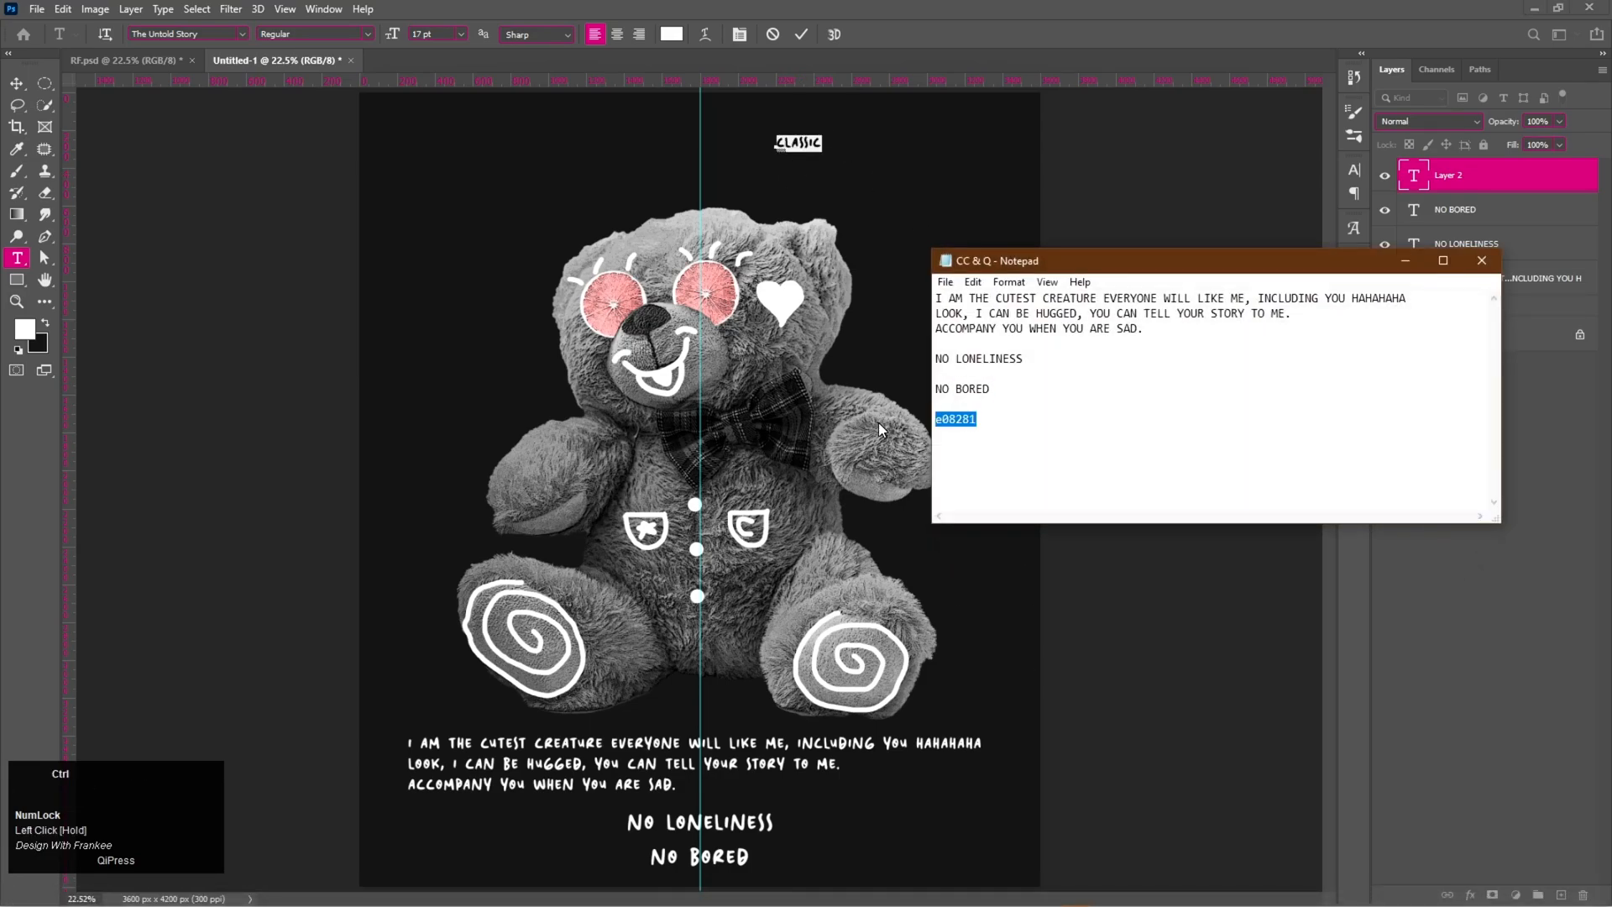
left_click(703, 29)
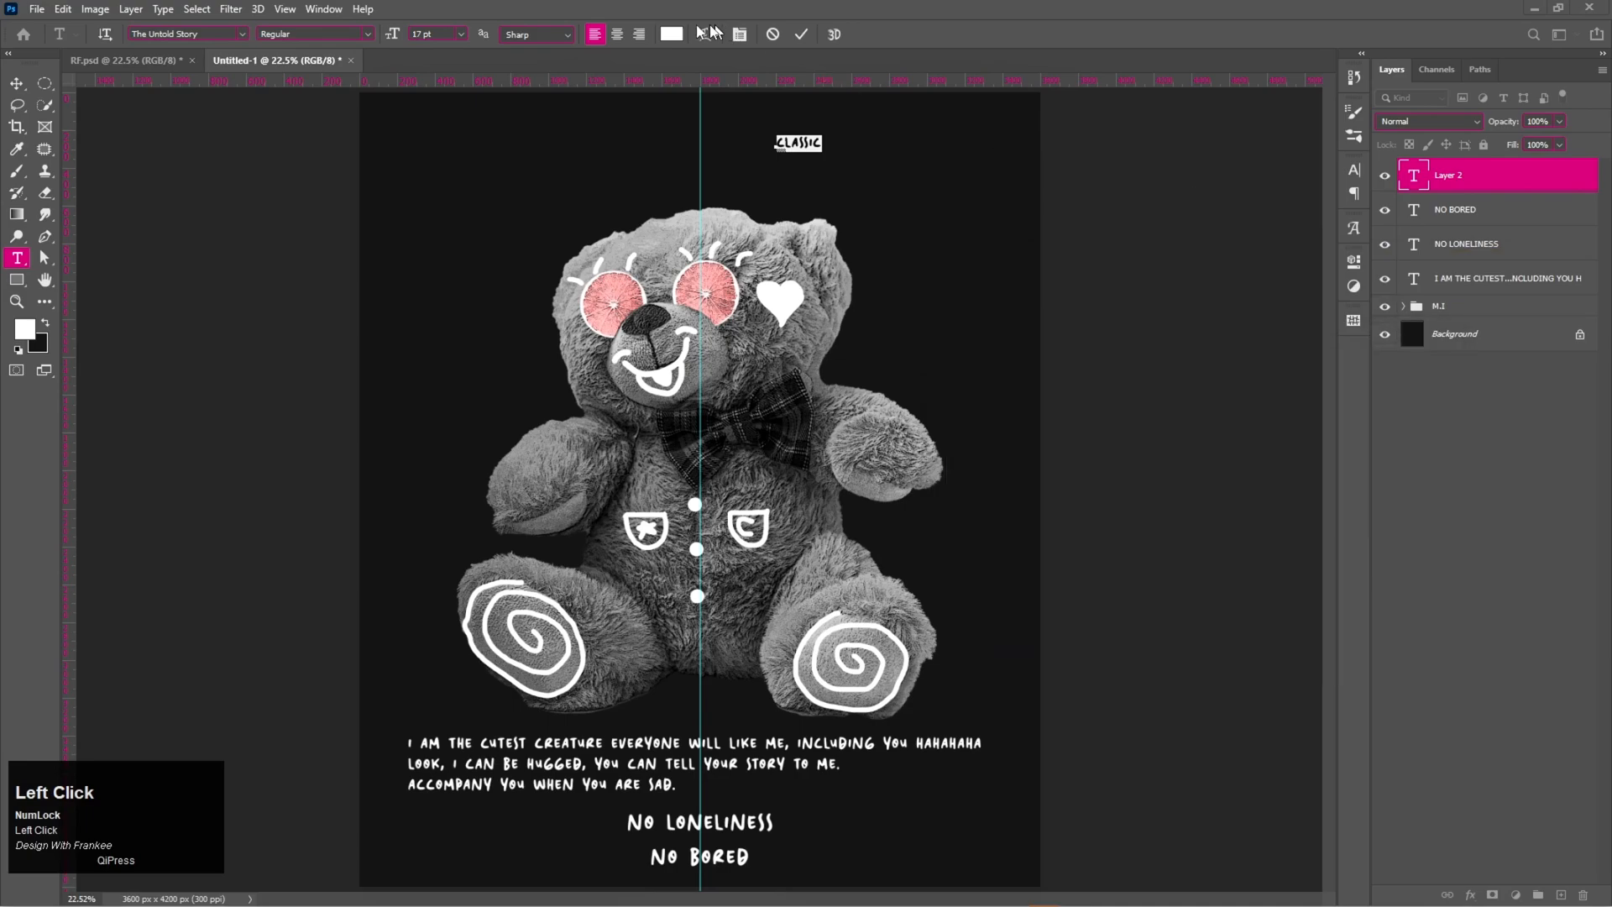
left_click(671, 34)
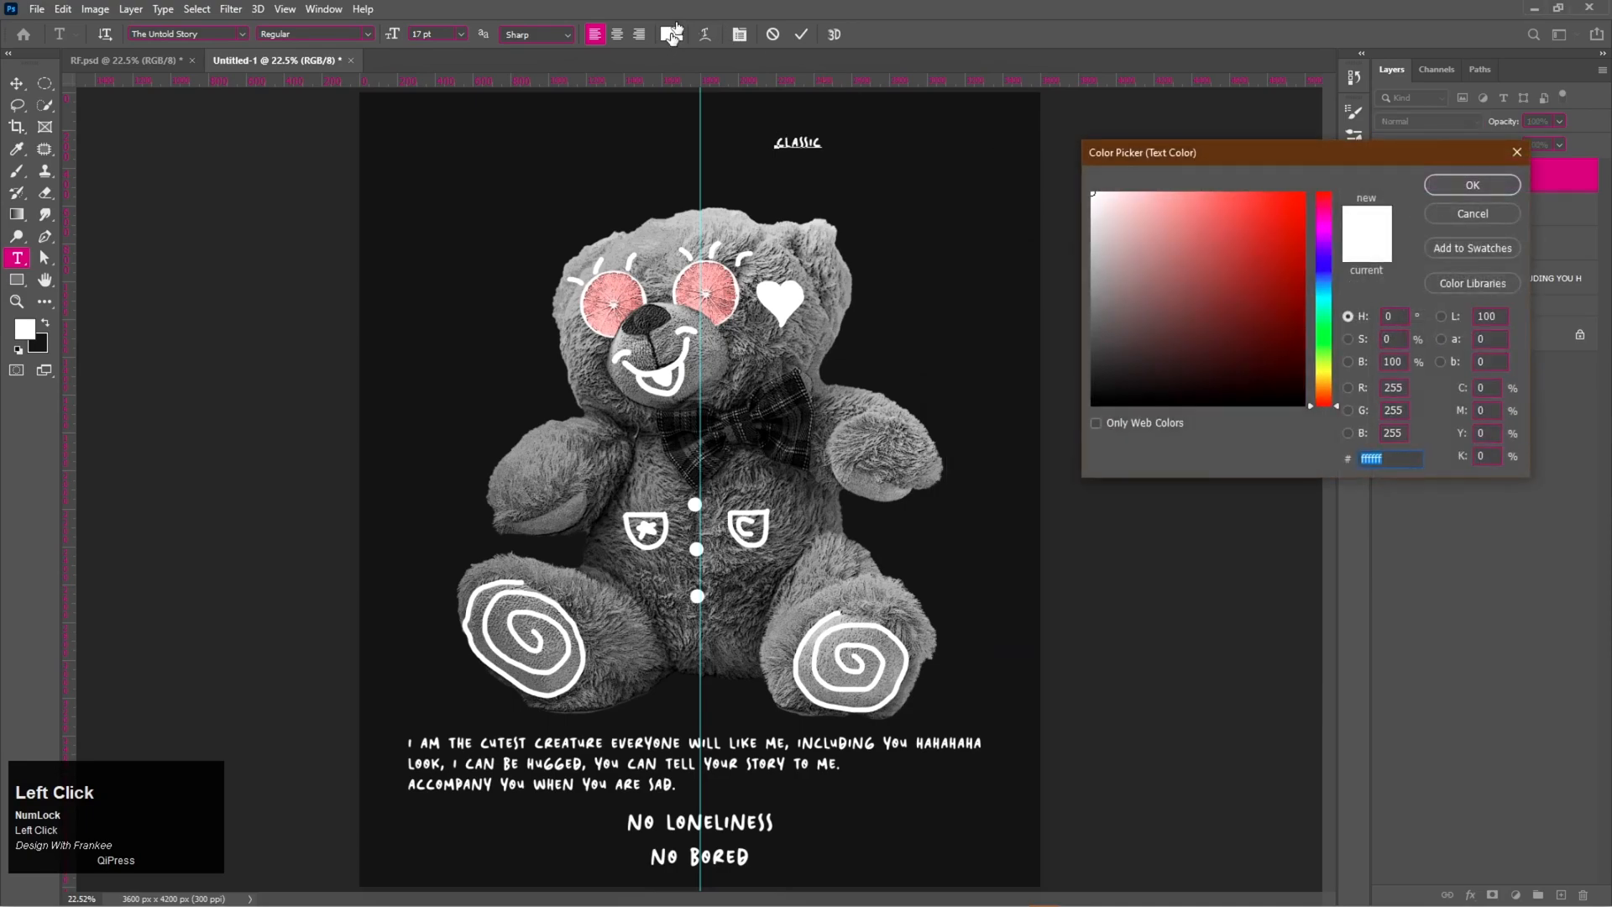
type("e08281")
key("Return")
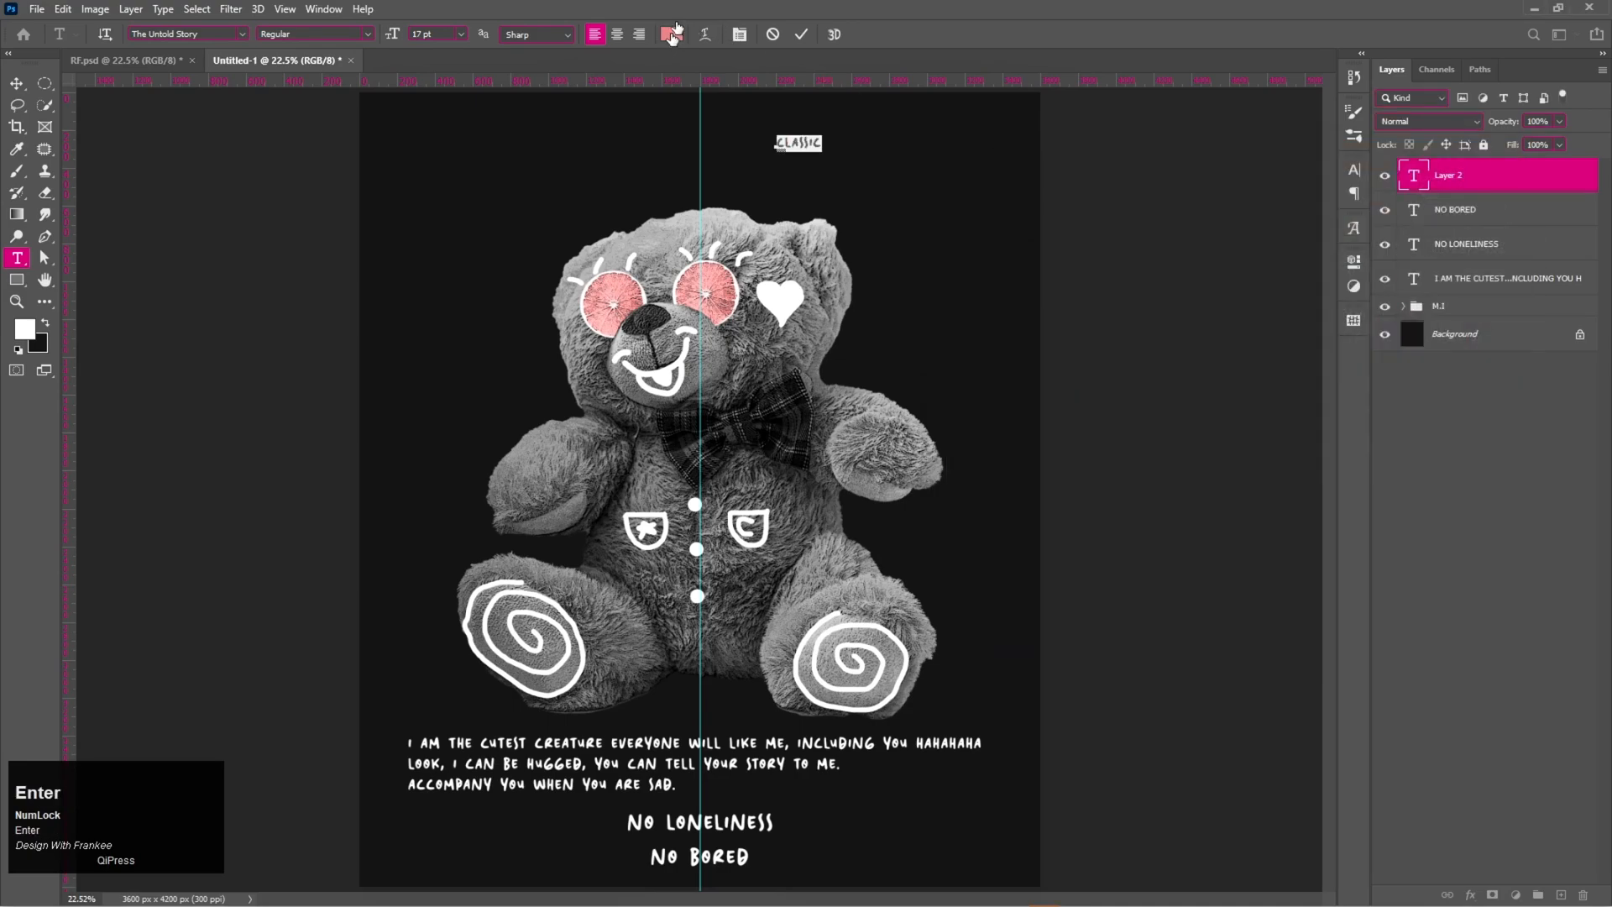
left_click(802, 35)
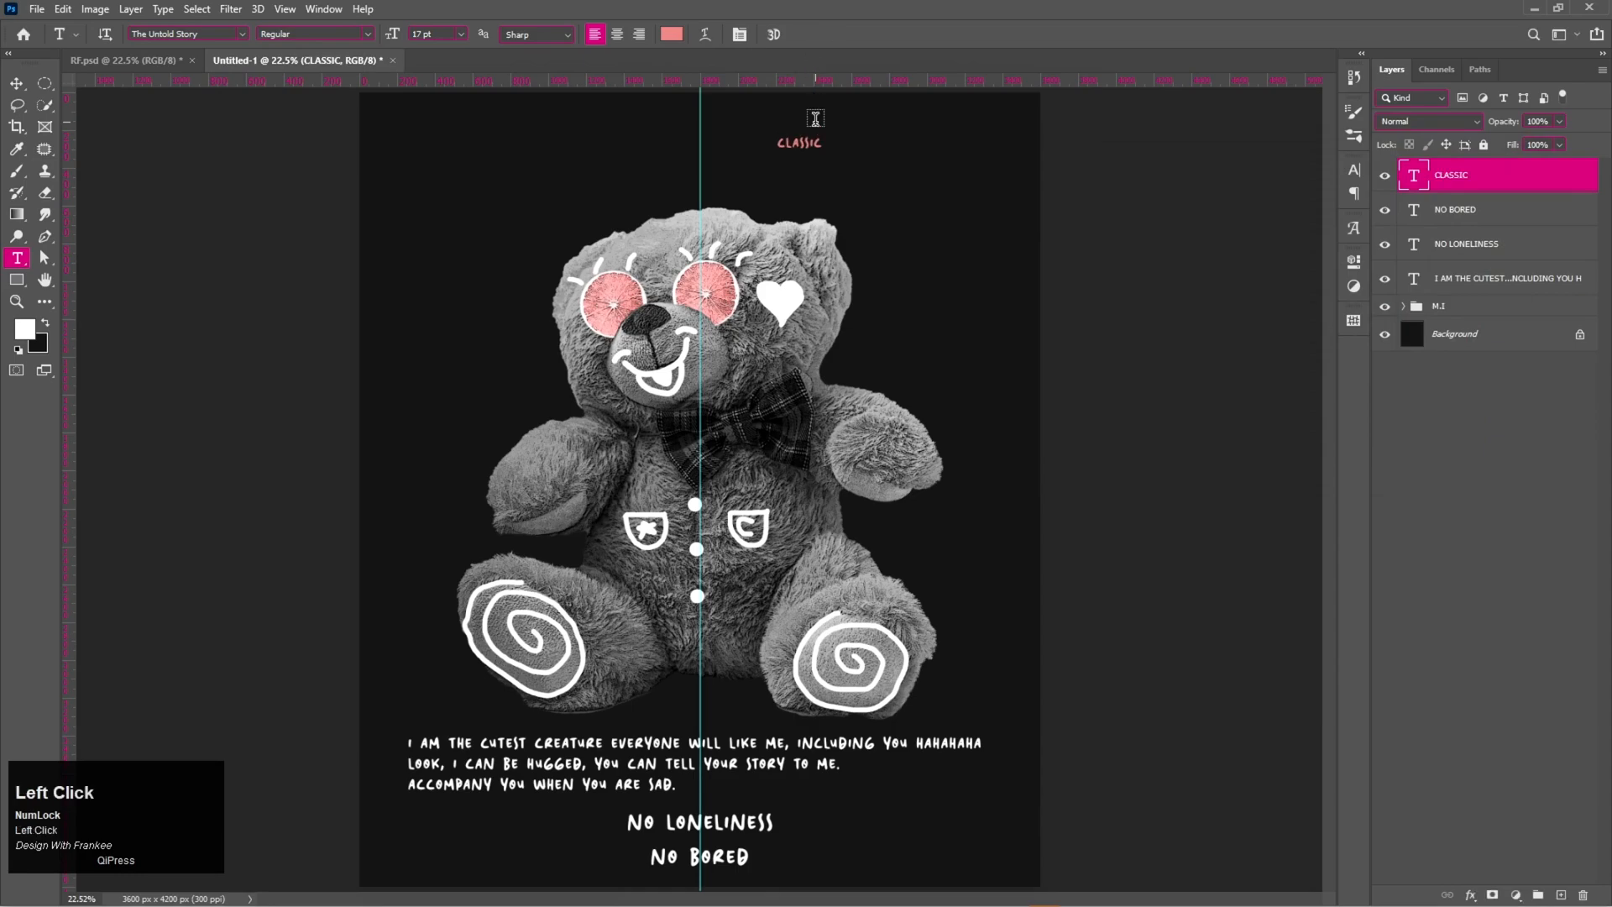
Scale up the CLASSIC text across most of the canvas width and centre it over the top of the bear's head.
key("v")
left_click_drag(800, 143, 692, 174)
key("ctrl+t")
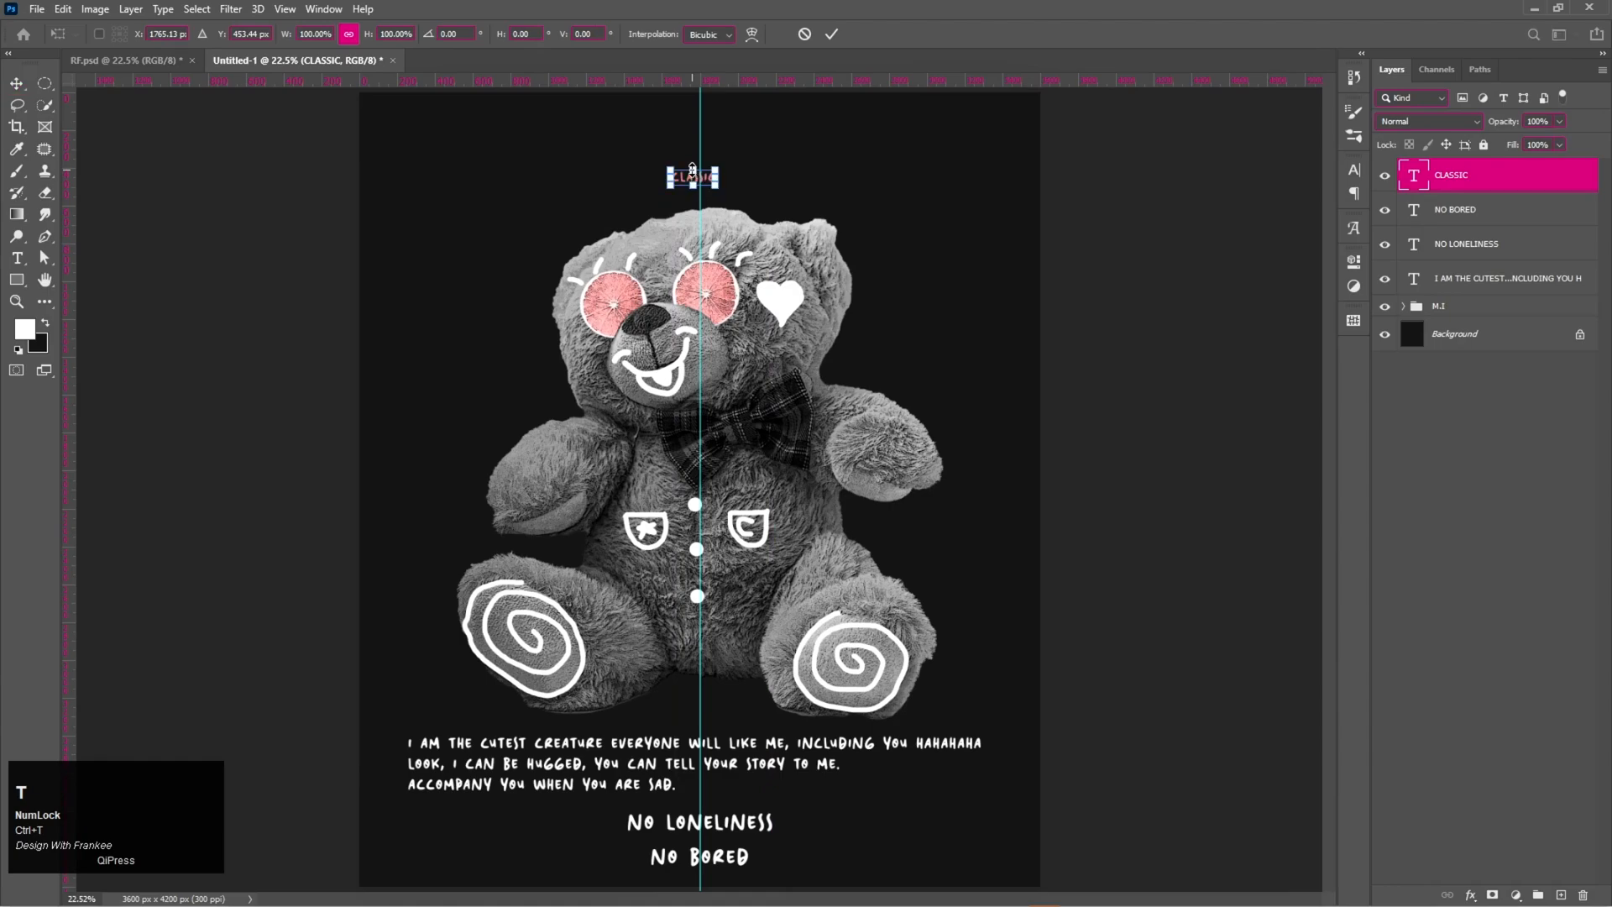
left_click_drag(715, 188, 962, 252)
left_click_drag(750, 198, 763, 242)
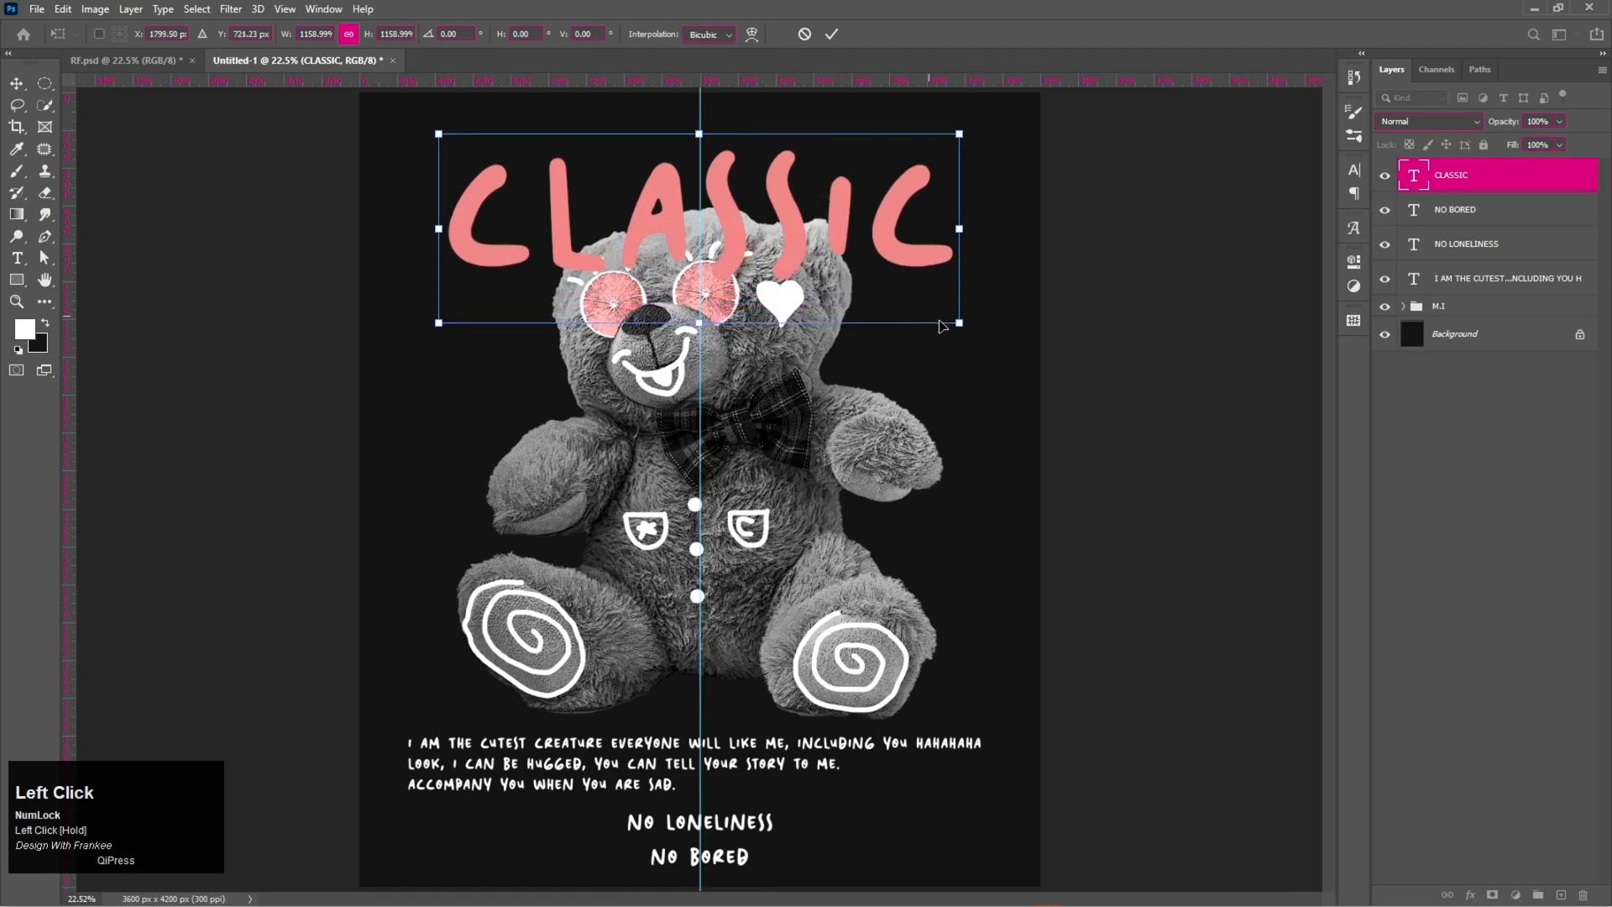
left_click_drag(956, 225, 972, 233)
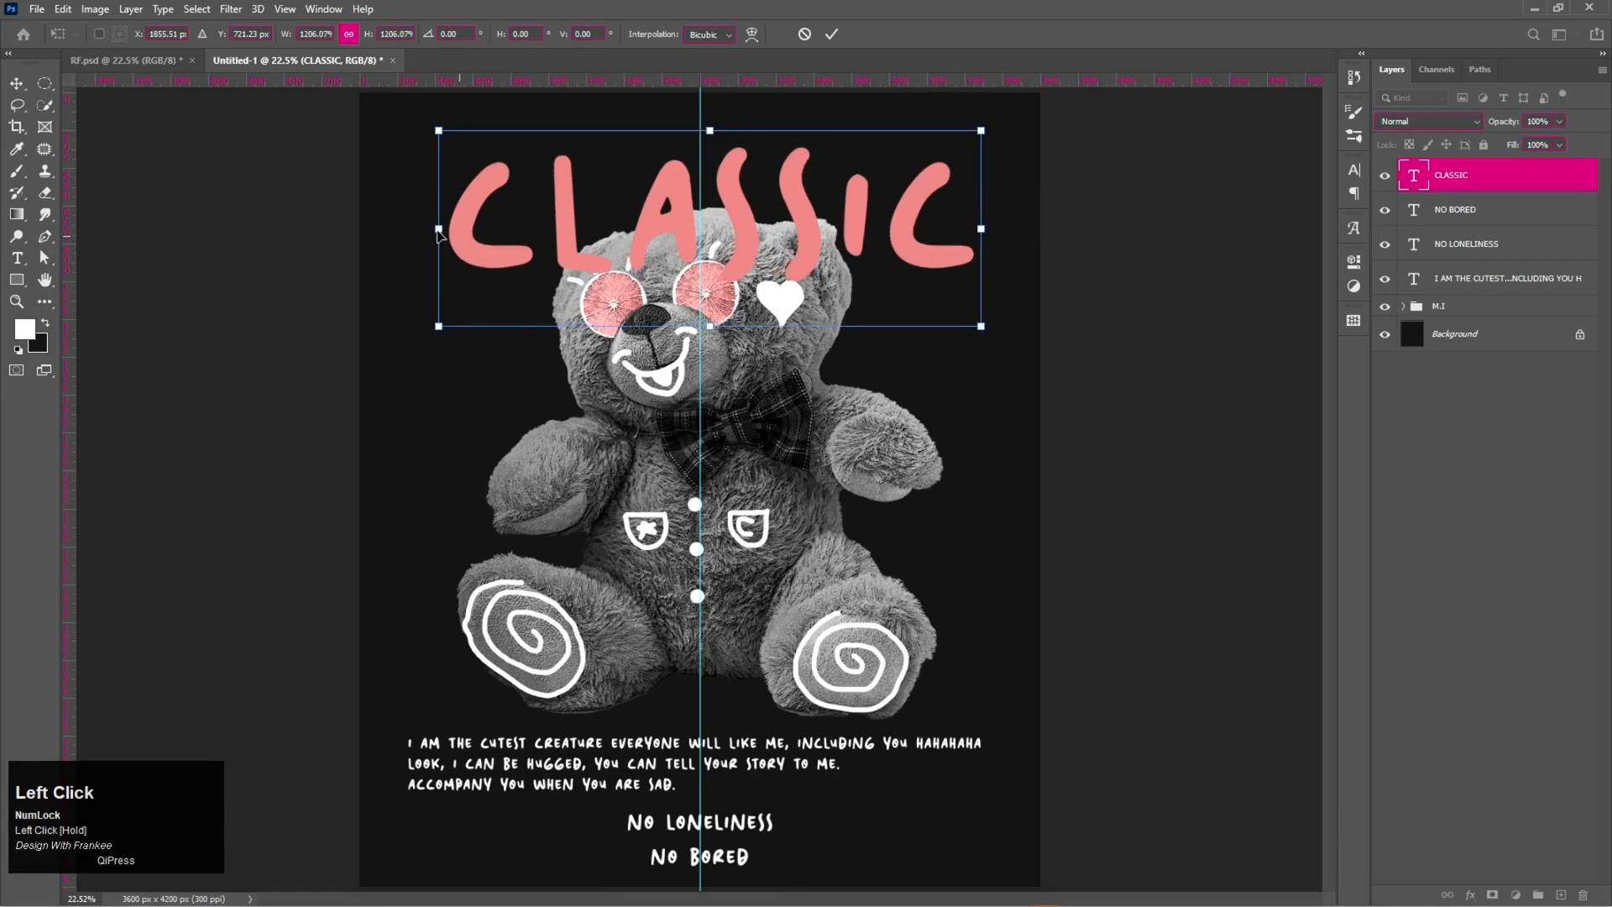
left_click_drag(436, 230, 615, 215)
double_click(615, 216)
Apply a white 21 px outside Stroke layer style to the CLASSIC text.
right_click(1505, 184)
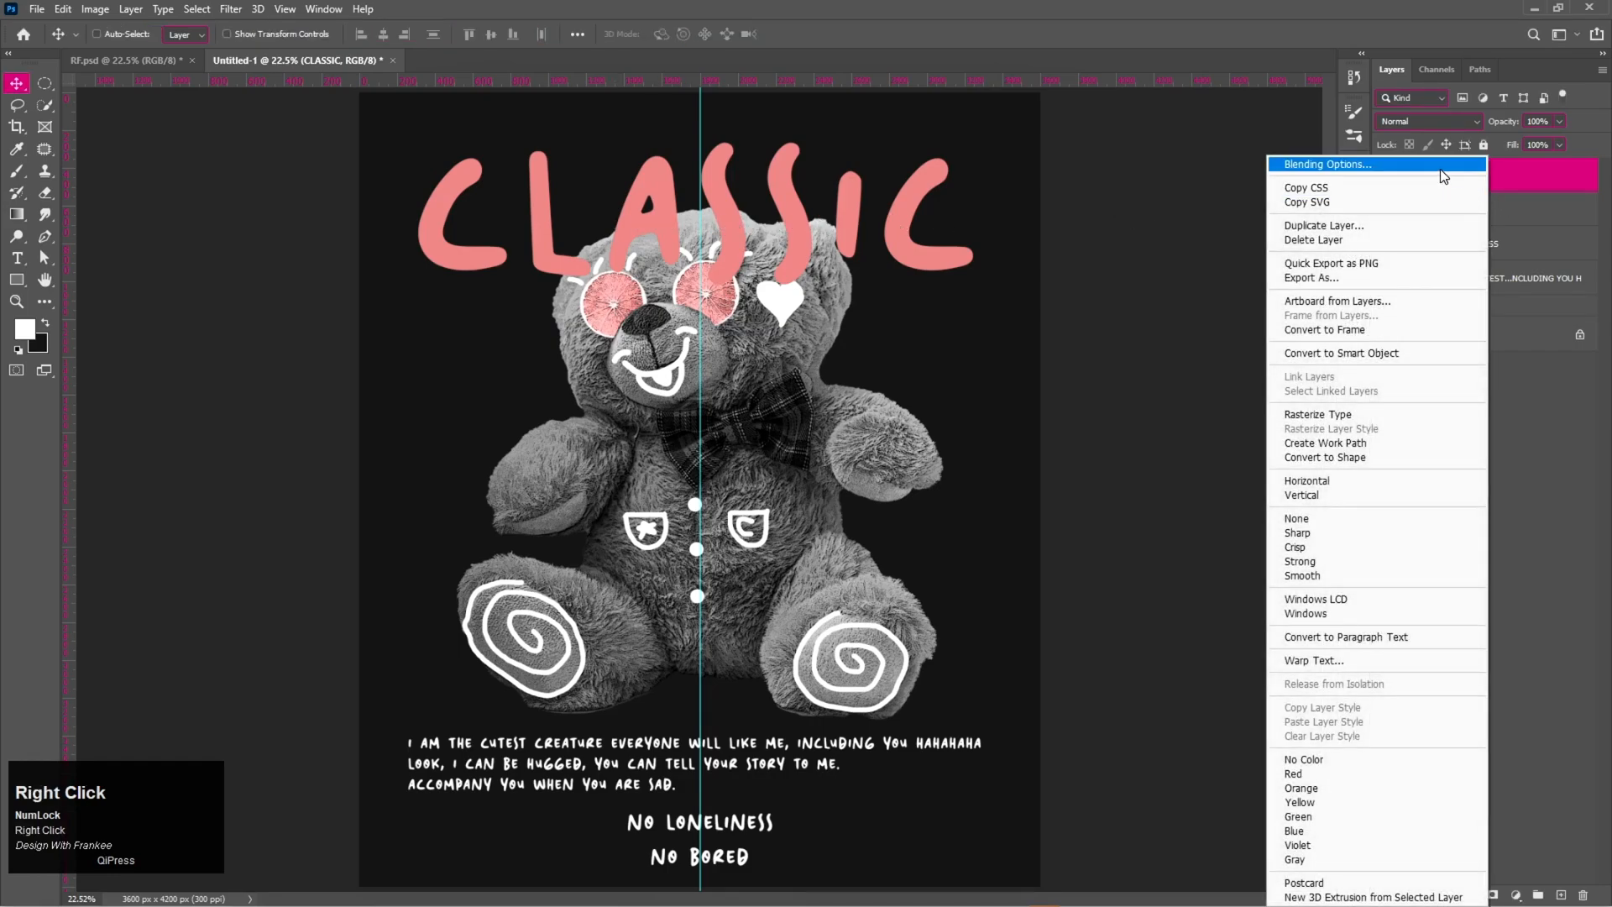
left_click(1439, 169)
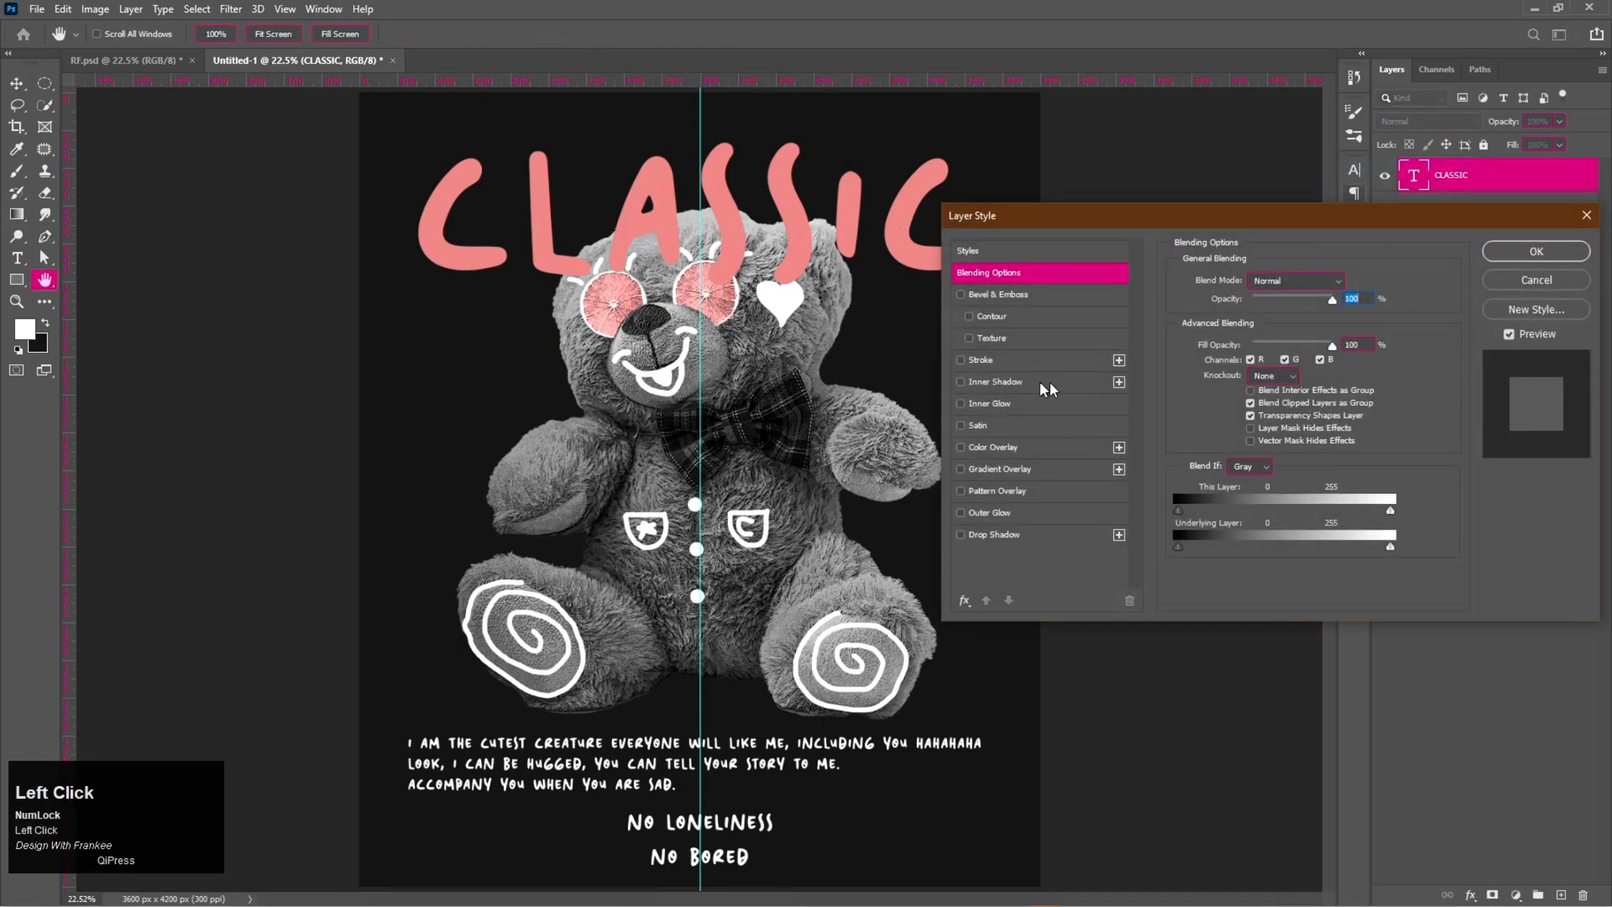
left_click(1026, 361)
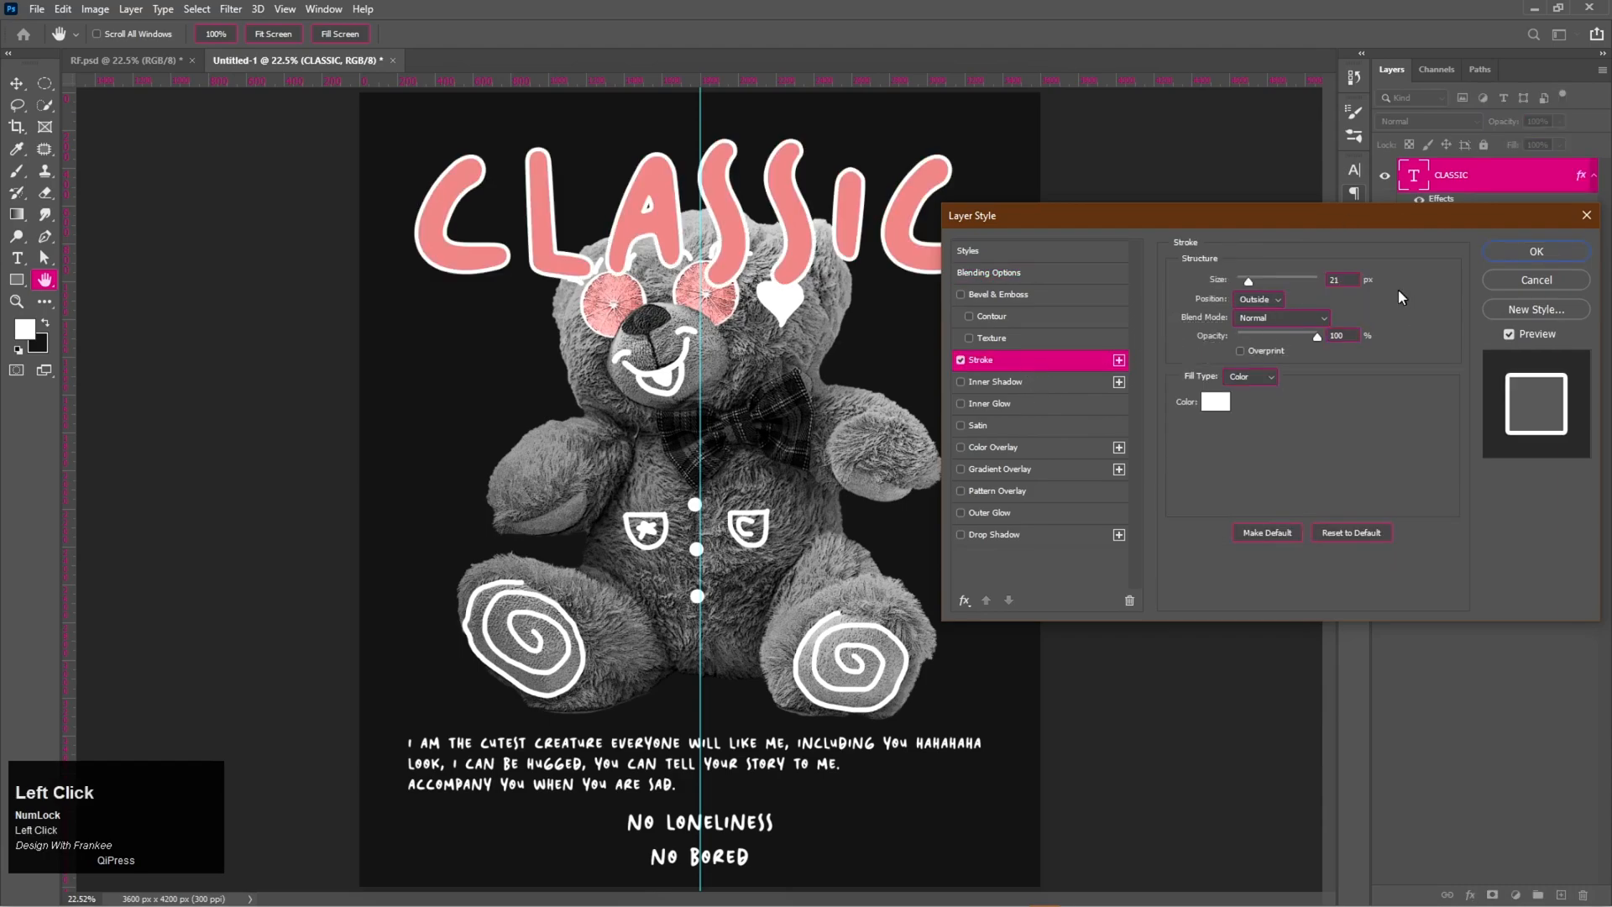
left_click(1519, 256)
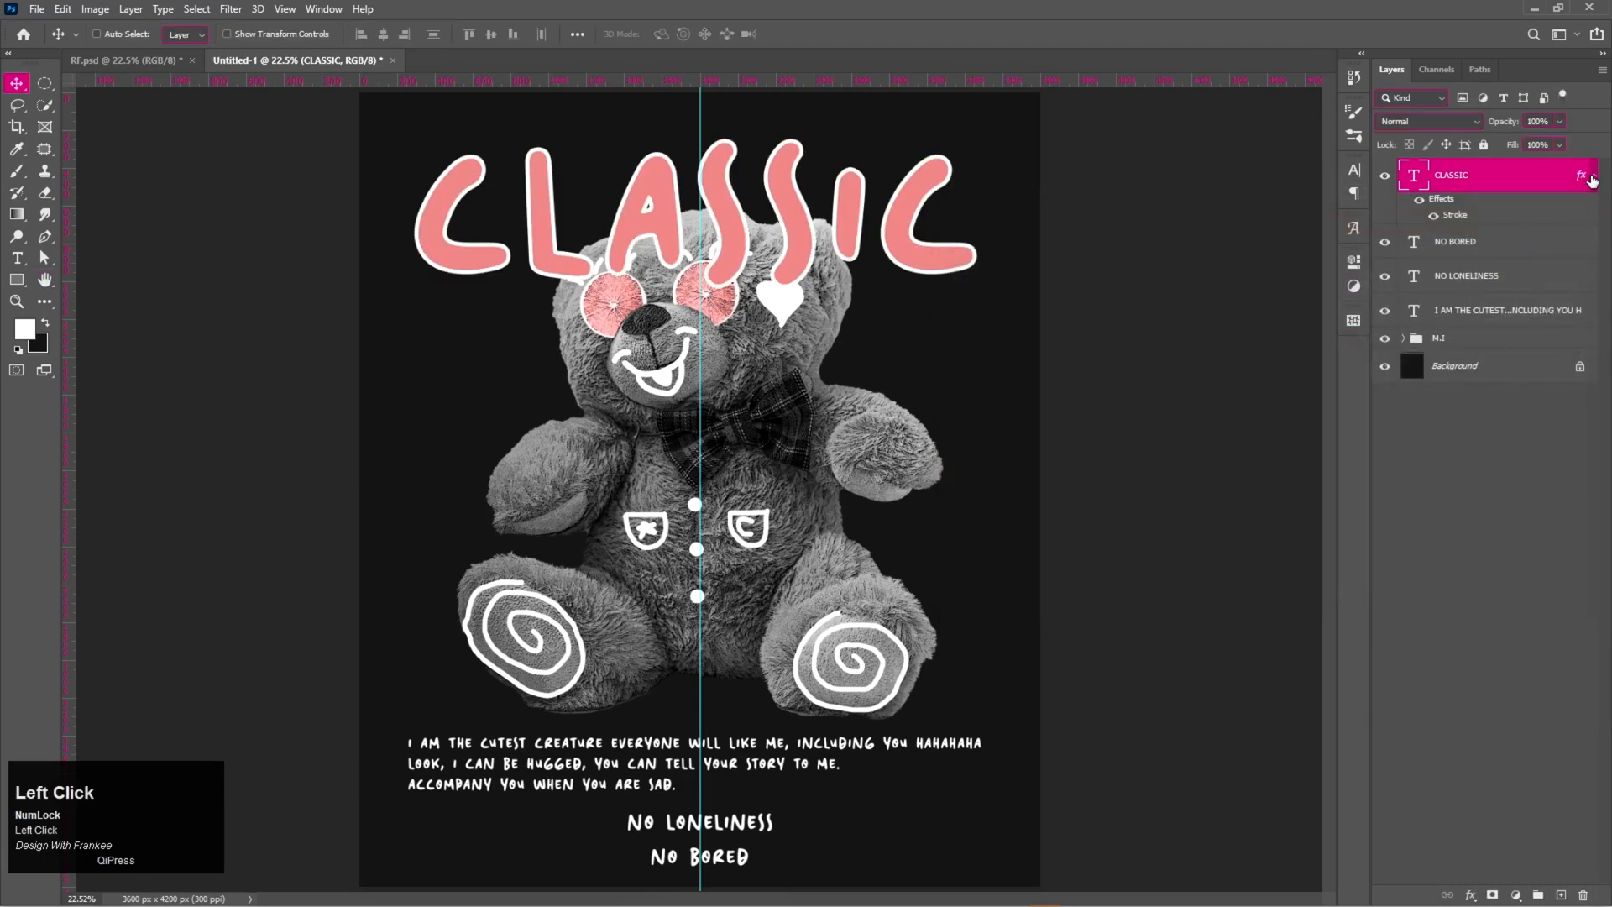
Duplicate CLASSIC directly below the original, then group both text layers and convert the group to a smart object.
left_click_drag(799, 225, 795, 383)
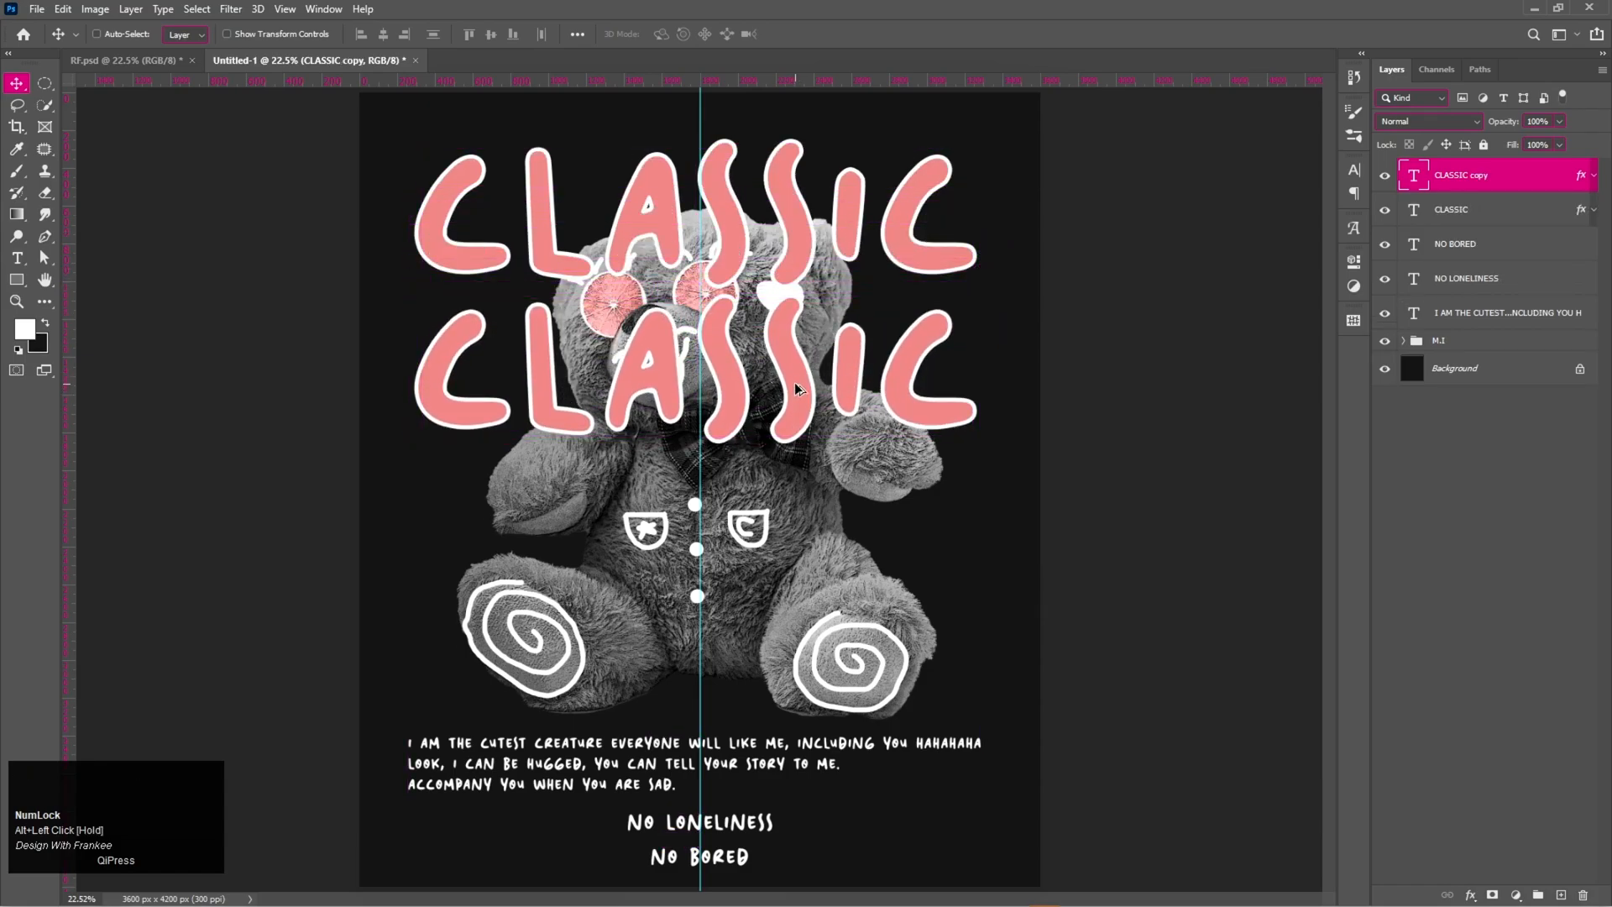
left_click(1457, 212, "shift")
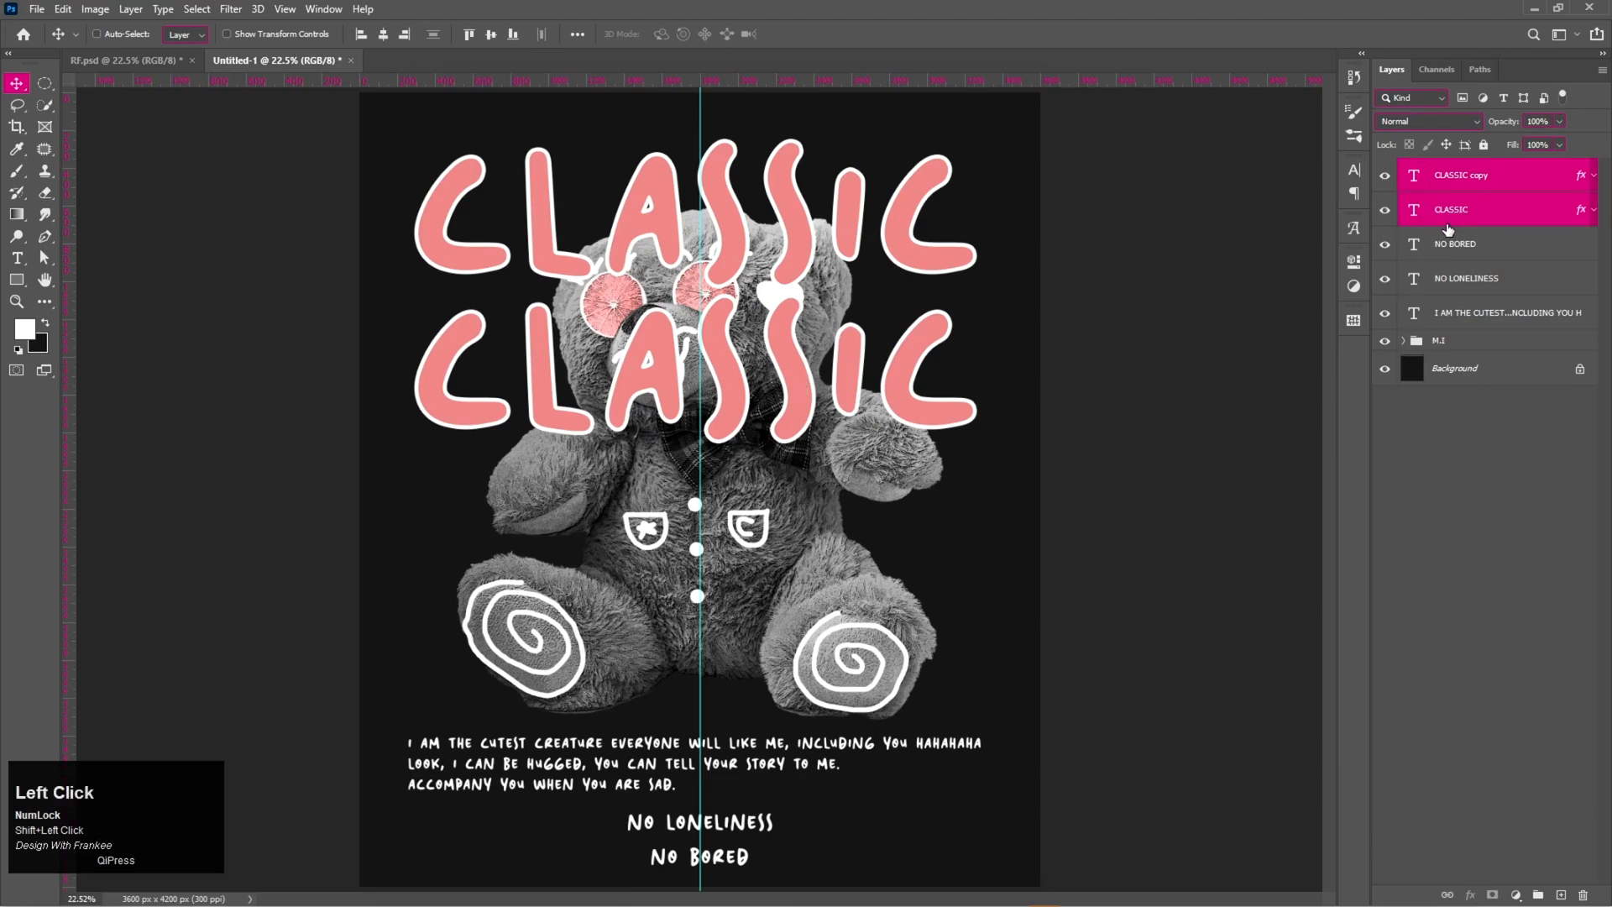
key("ctrl+g")
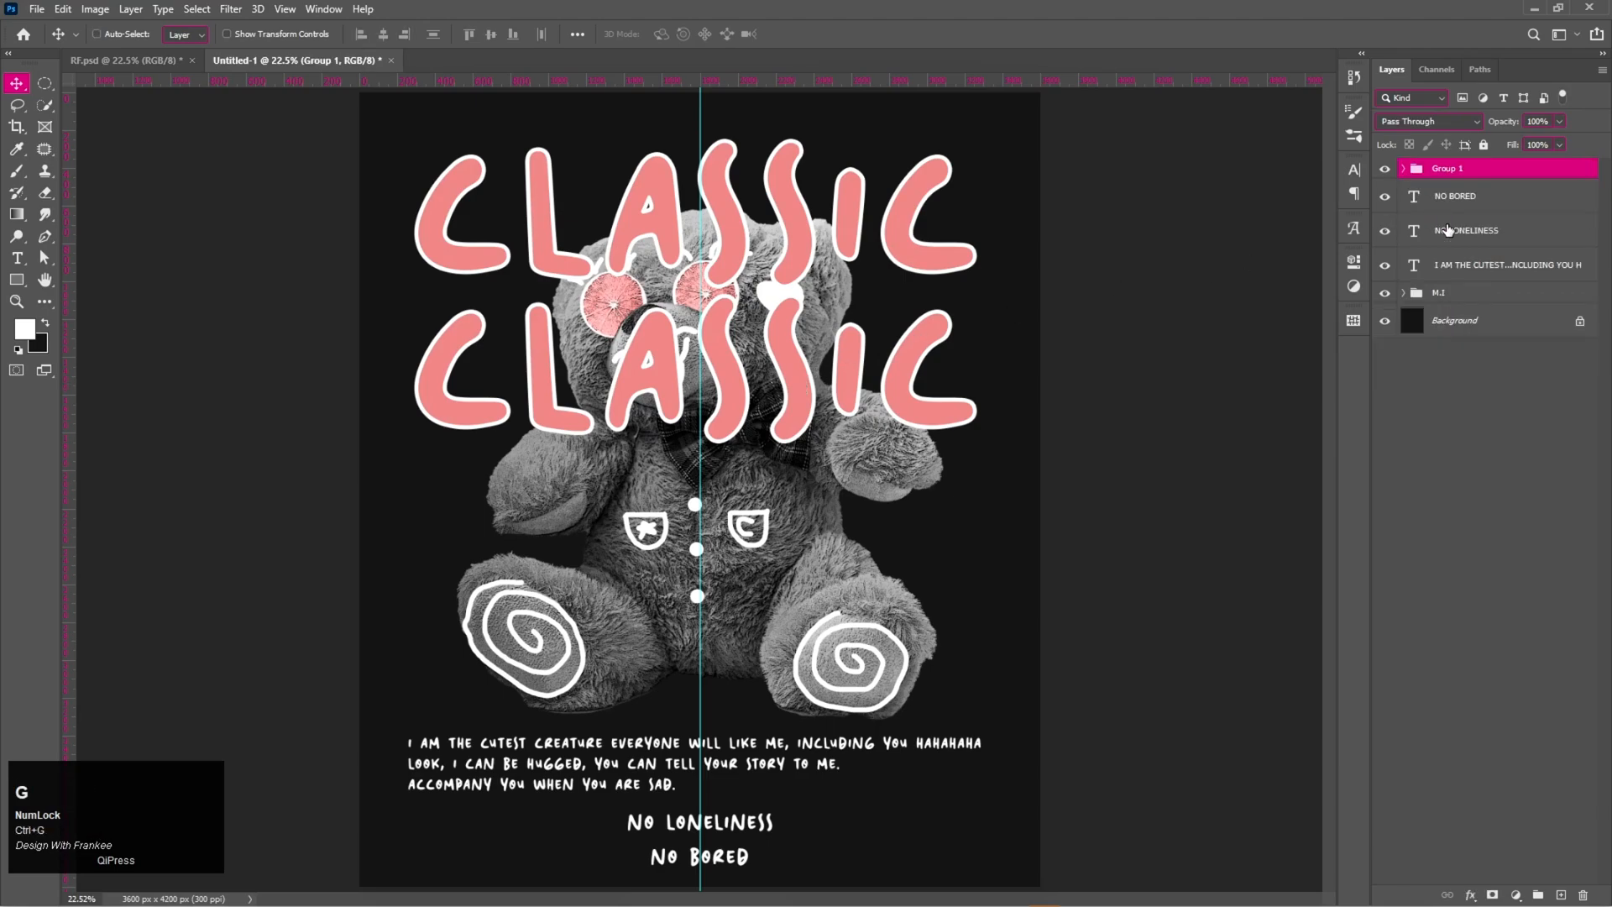
right_click(1493, 174)
left_click(1500, 389)
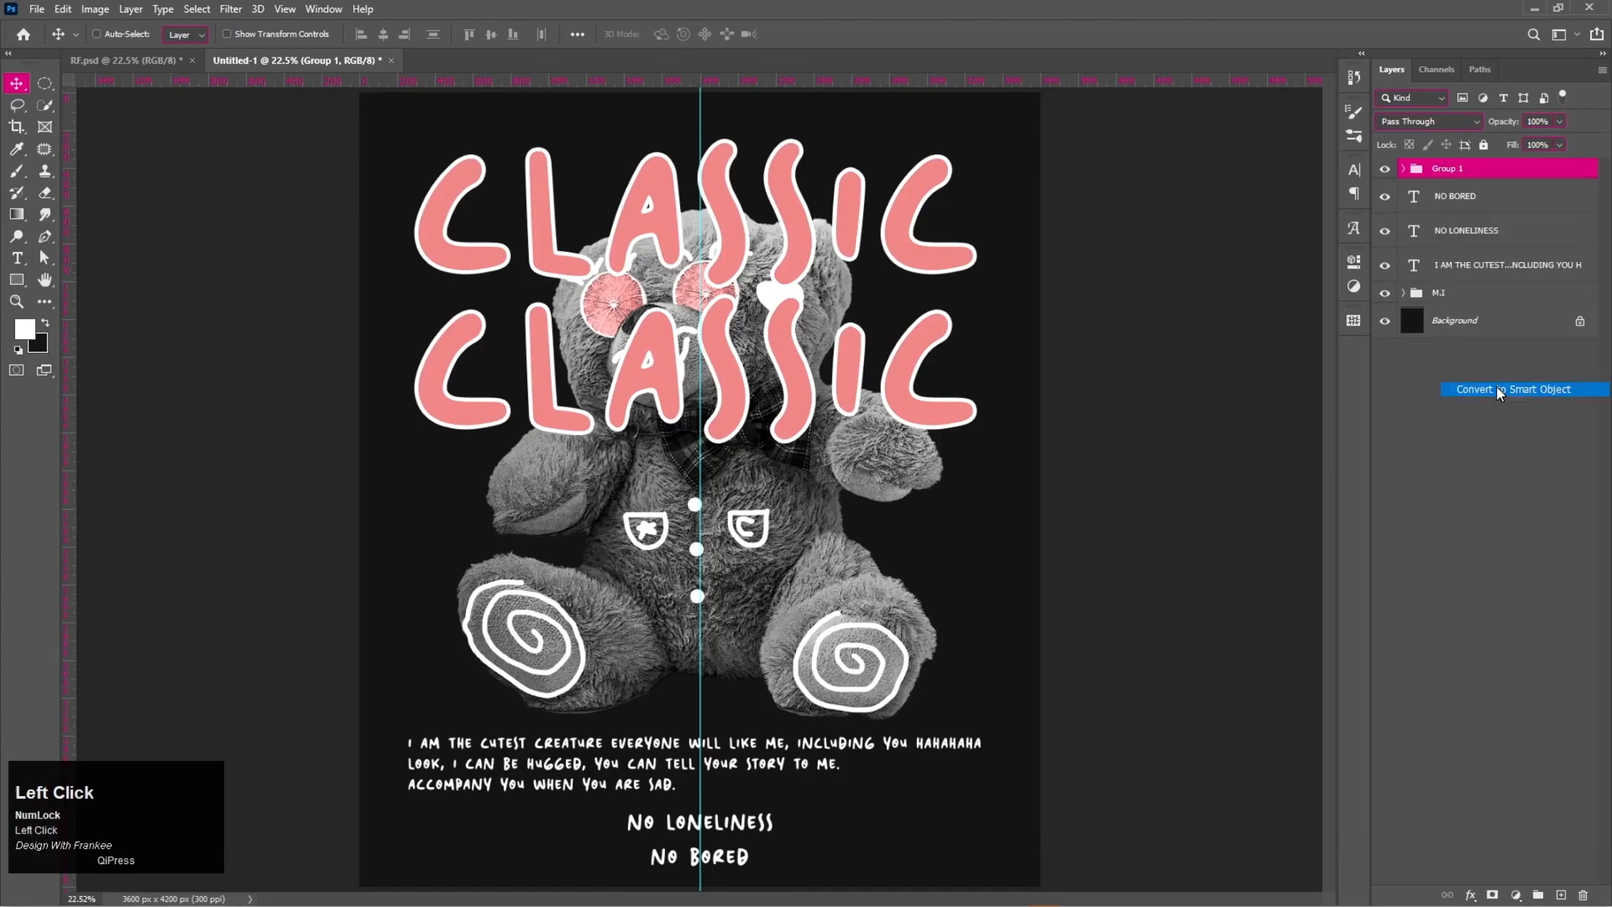
Liquify the CLASSIC smart object by pulling the bottoms of the lower word's letters downward and its last C's tail outward.
left_click(233, 9)
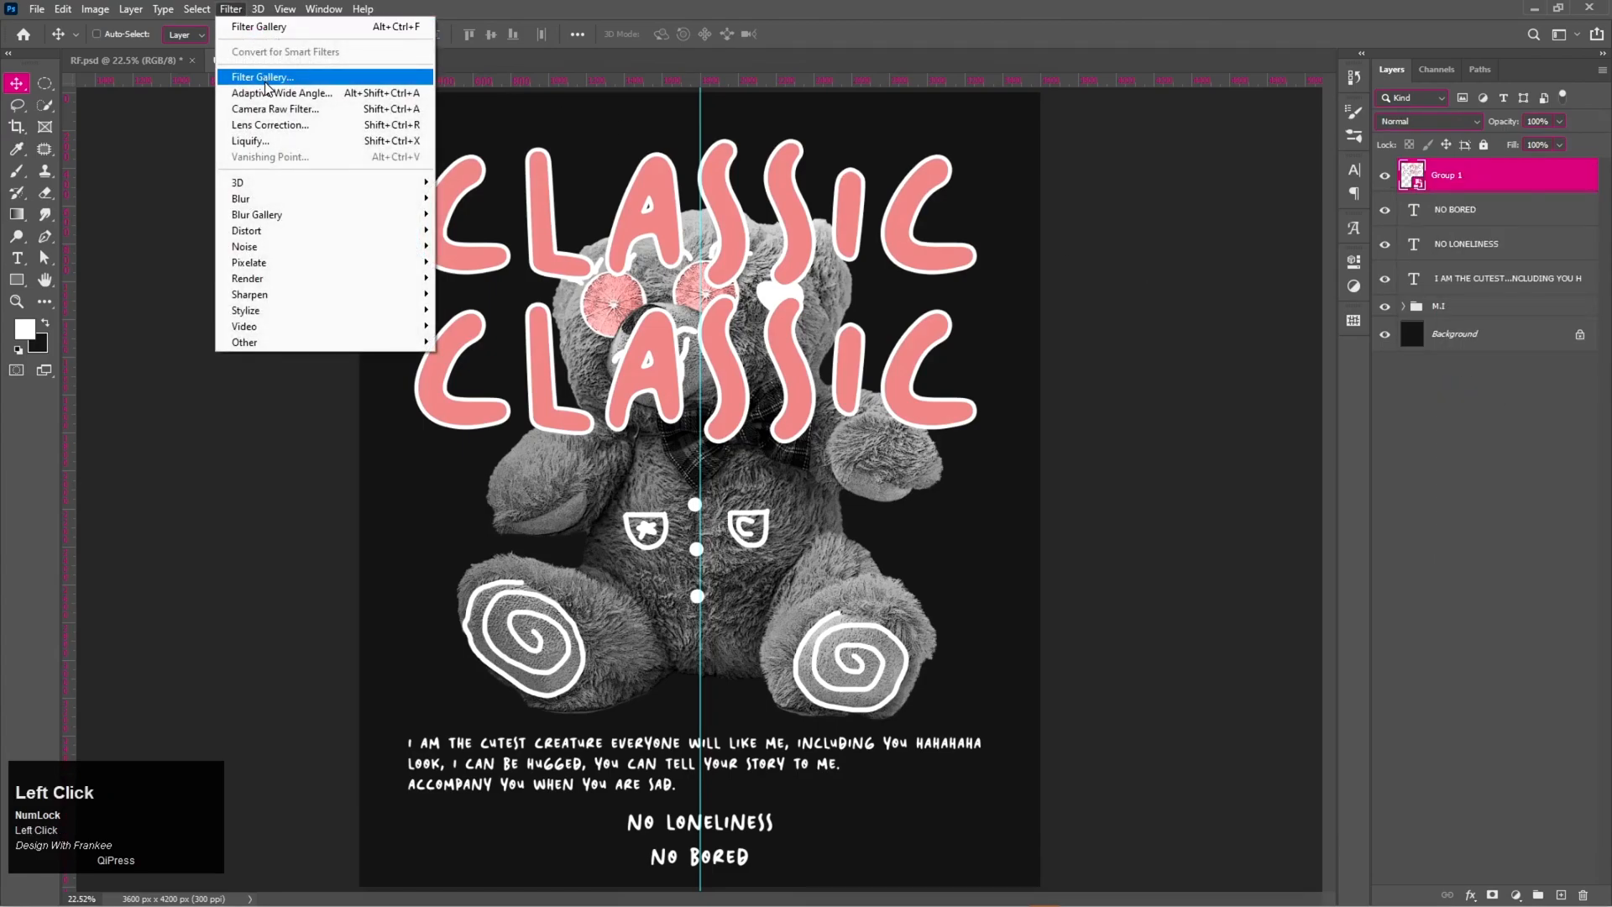
left_click(269, 140)
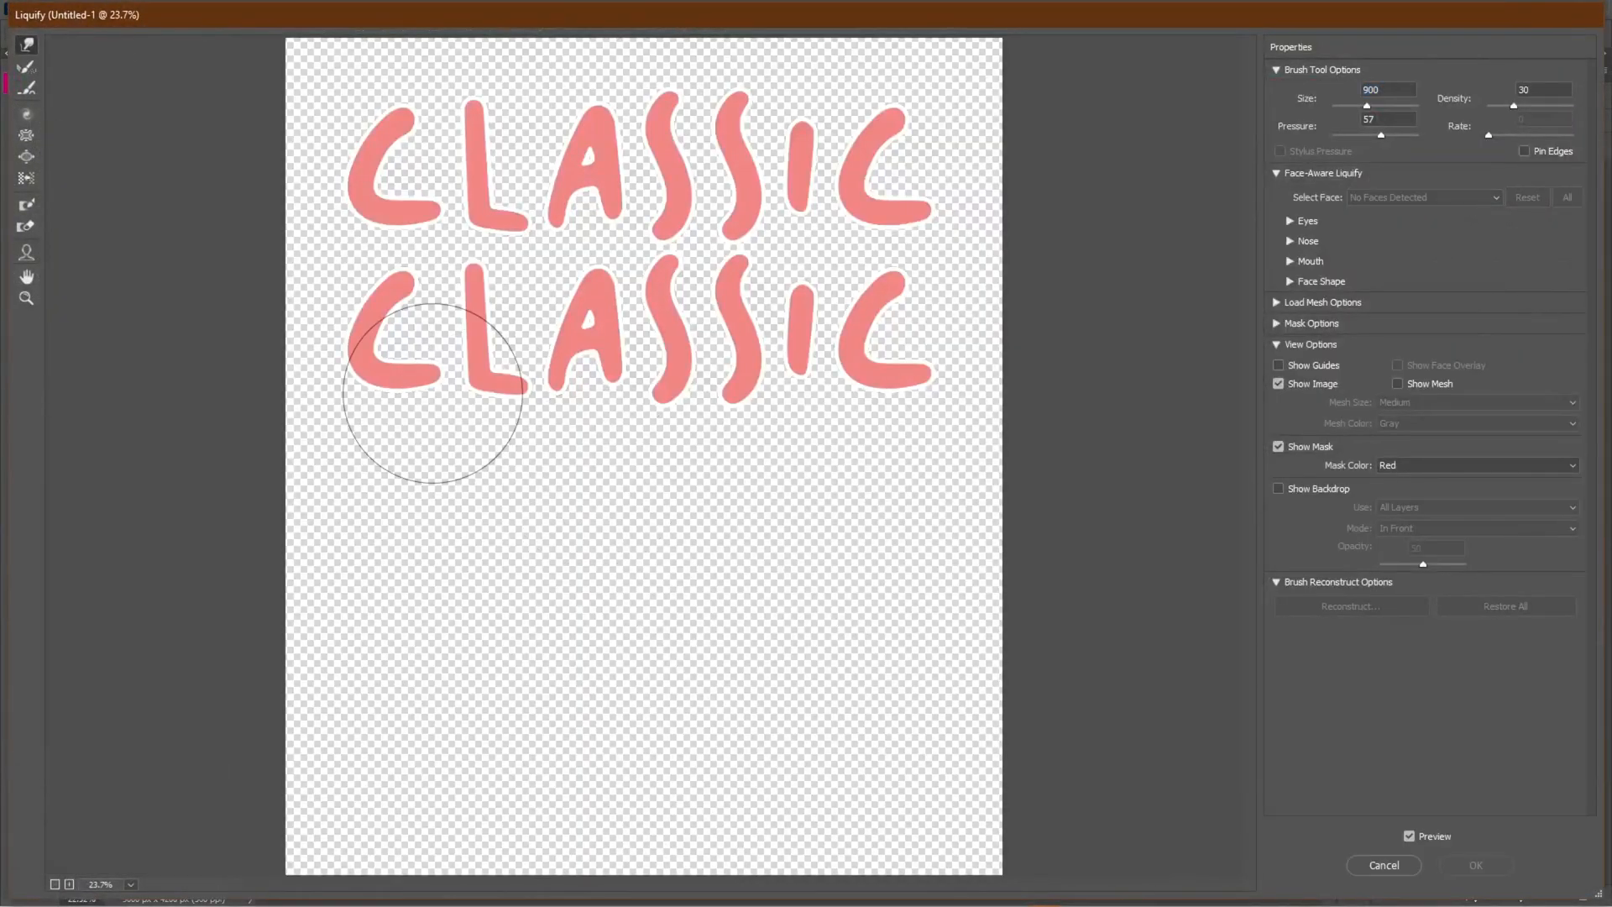
mouse_move(436, 397)
left_mouse_down()
mouse_move(431, 594)
mouse_move(551, 414)
mouse_move(432, 350)
mouse_move(431, 551)
left_mouse_up()
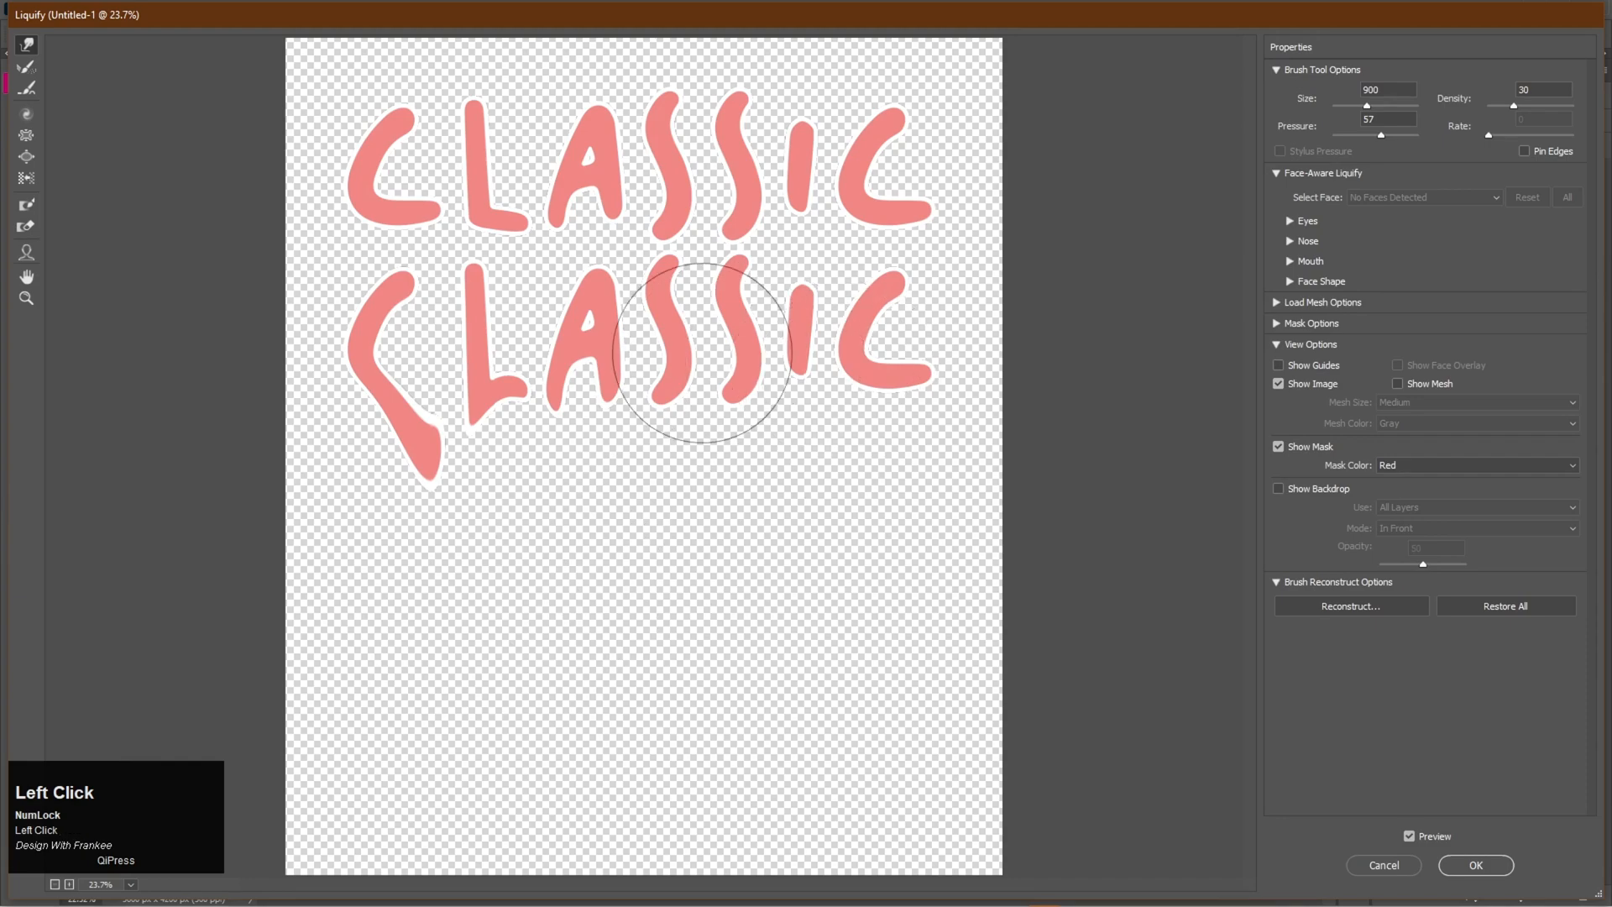
left_click_drag(684, 306, 690, 613)
left_click_drag(613, 385, 586, 551)
left_click_drag(587, 350, 587, 534)
left_click_drag(507, 403, 511, 579)
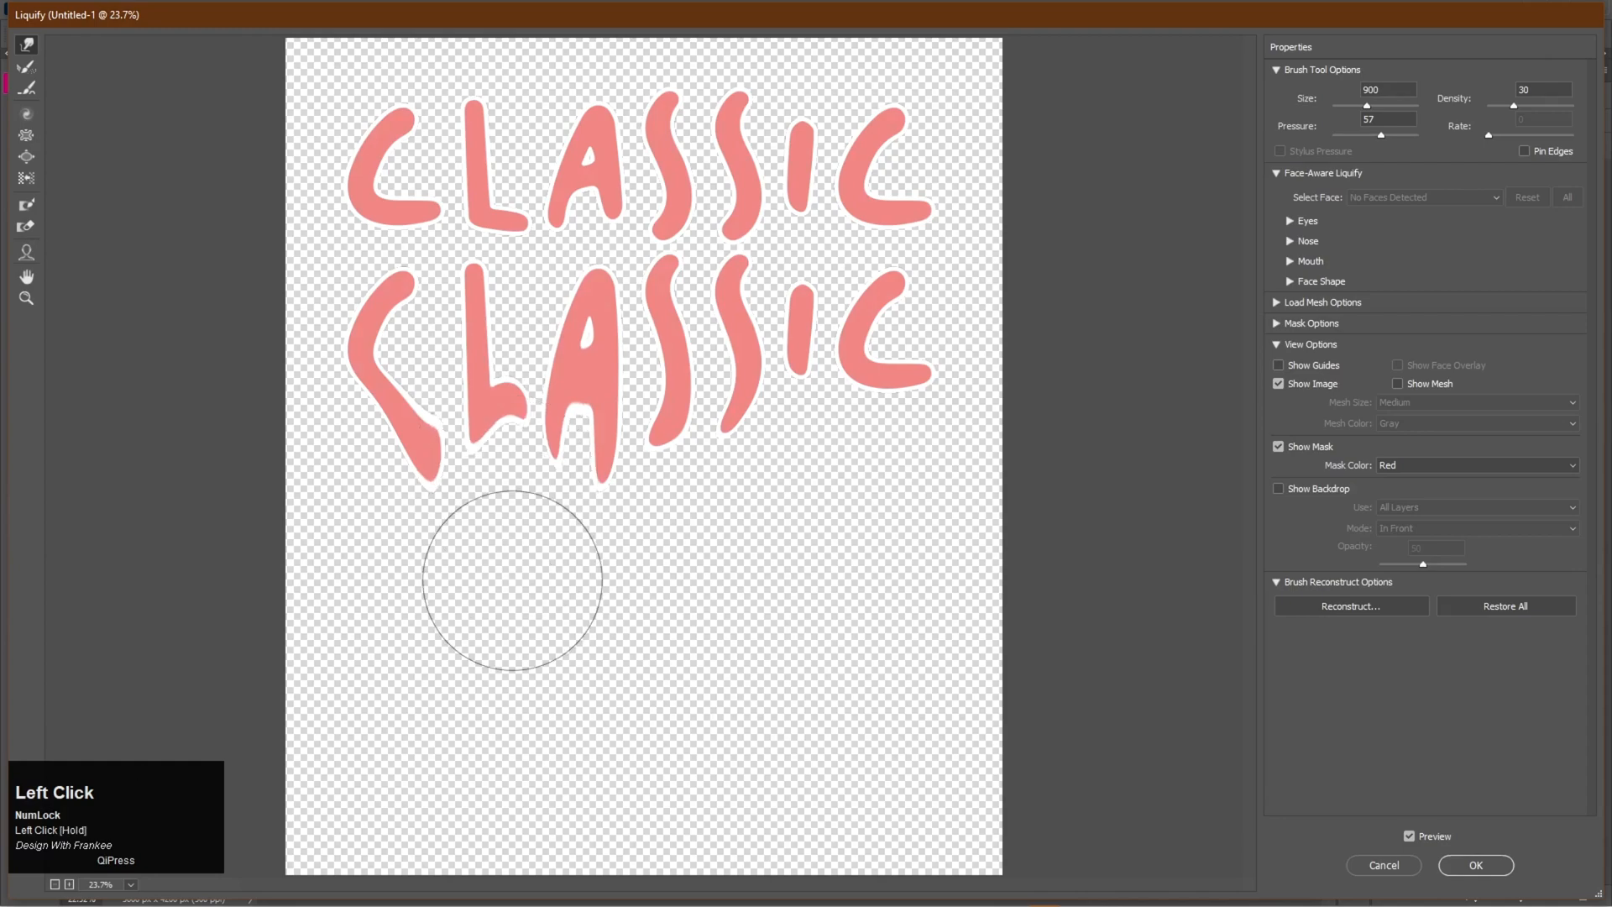
left_click_drag(760, 376, 745, 576)
left_click_drag(784, 360, 738, 576)
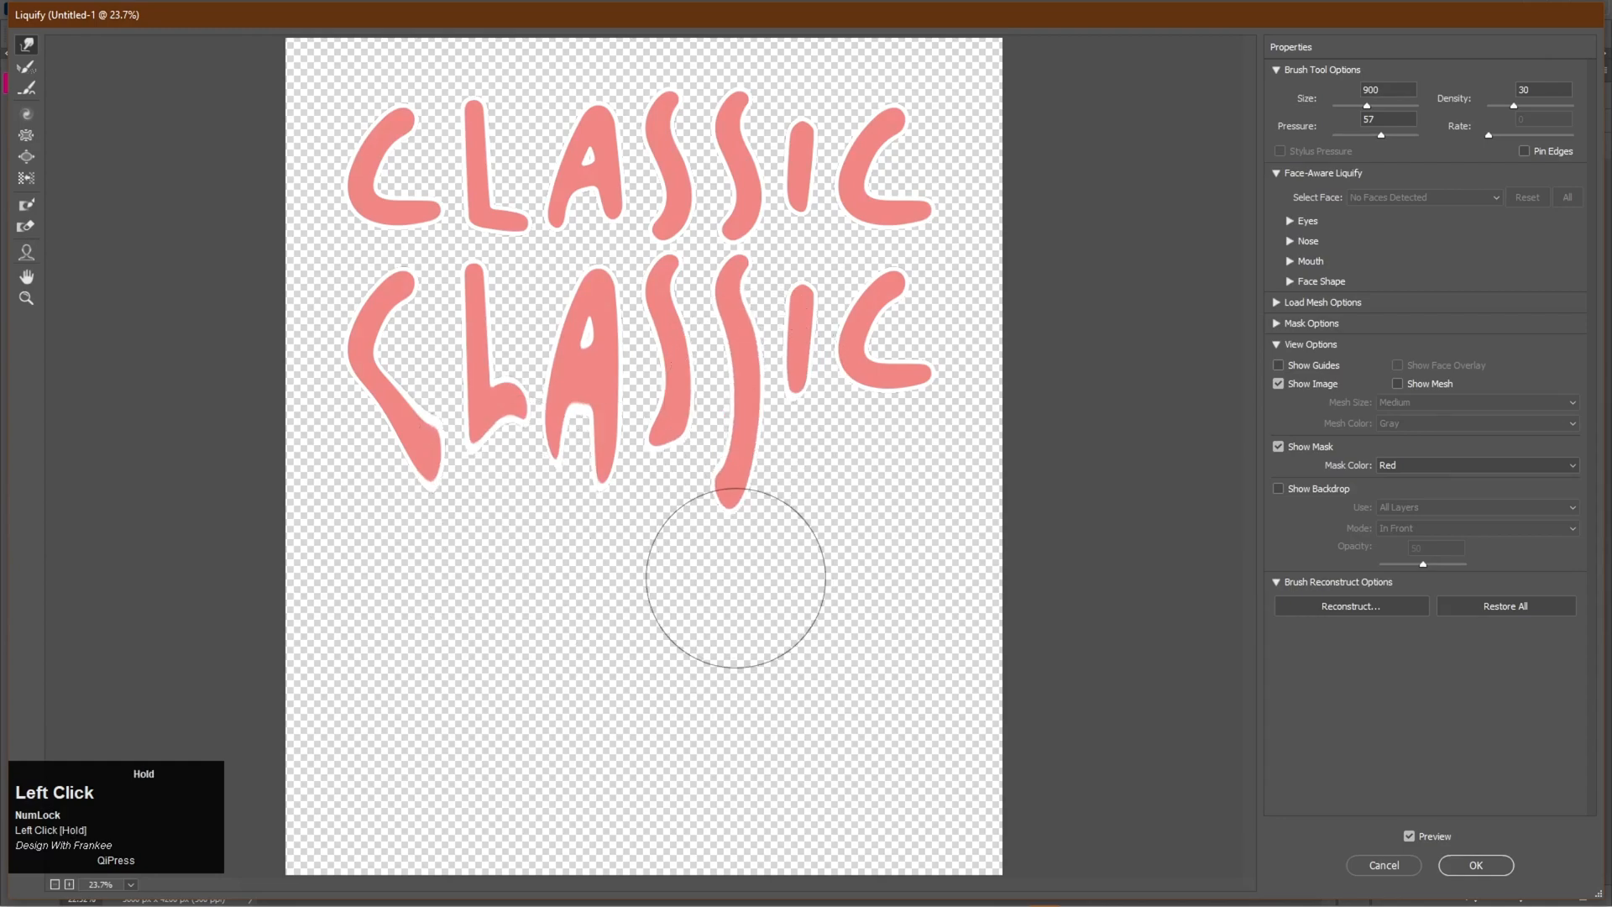
left_click_drag(825, 370, 831, 587)
left_click_drag(889, 370, 893, 601)
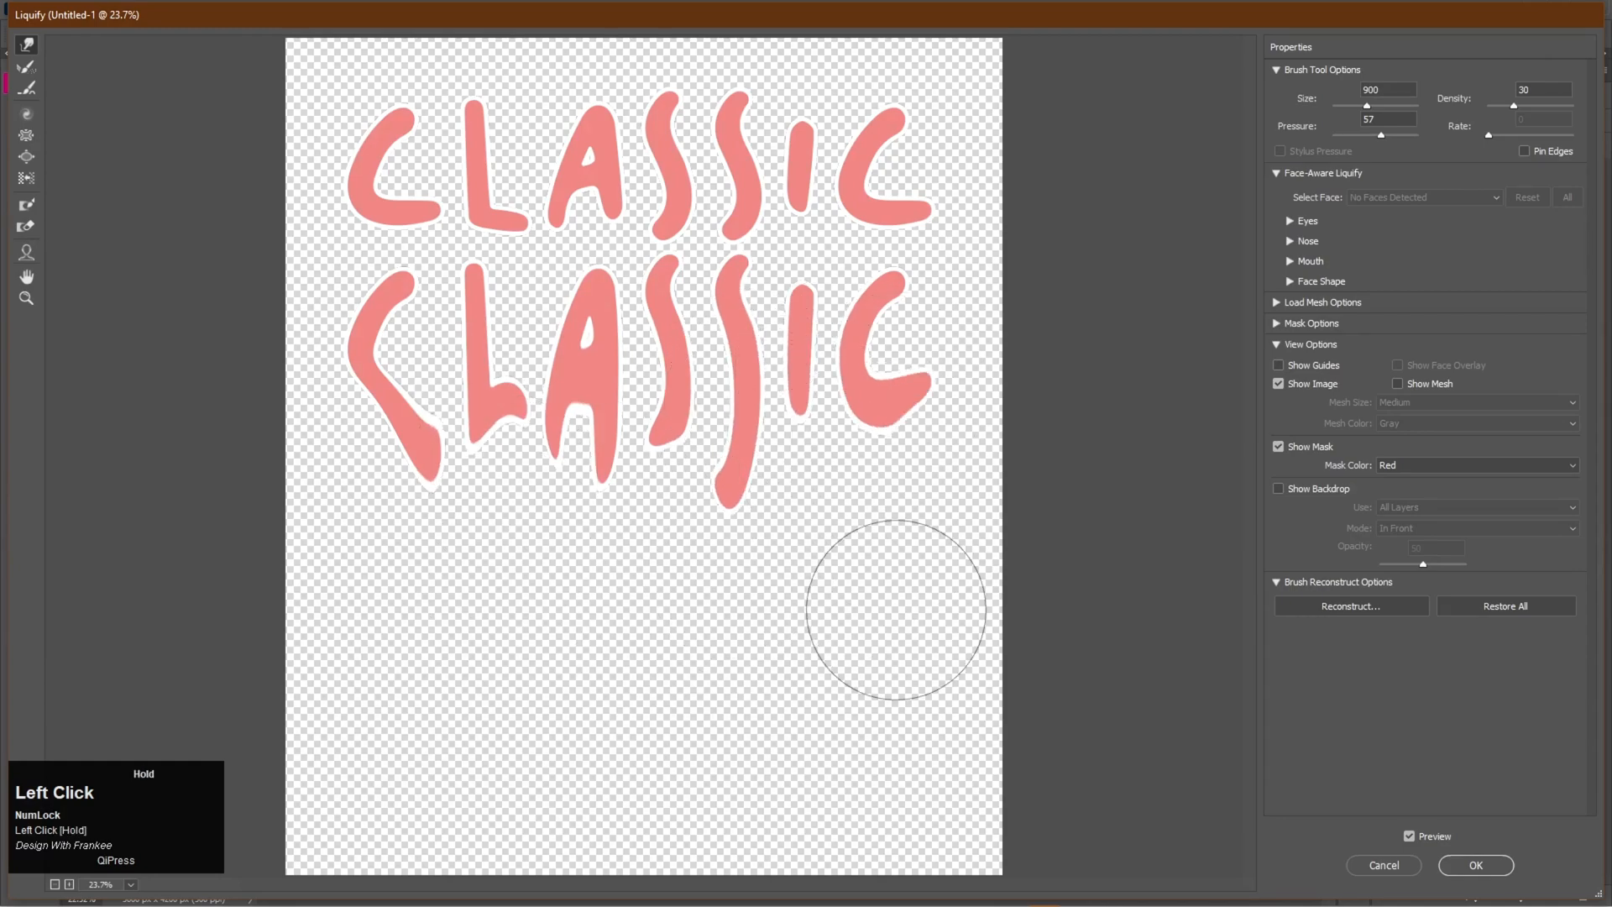
mouse_move(900, 377)
left_mouse_down()
mouse_move(853, 455)
mouse_move(851, 593)
mouse_move(826, 400)
mouse_move(848, 554)
left_mouse_up()
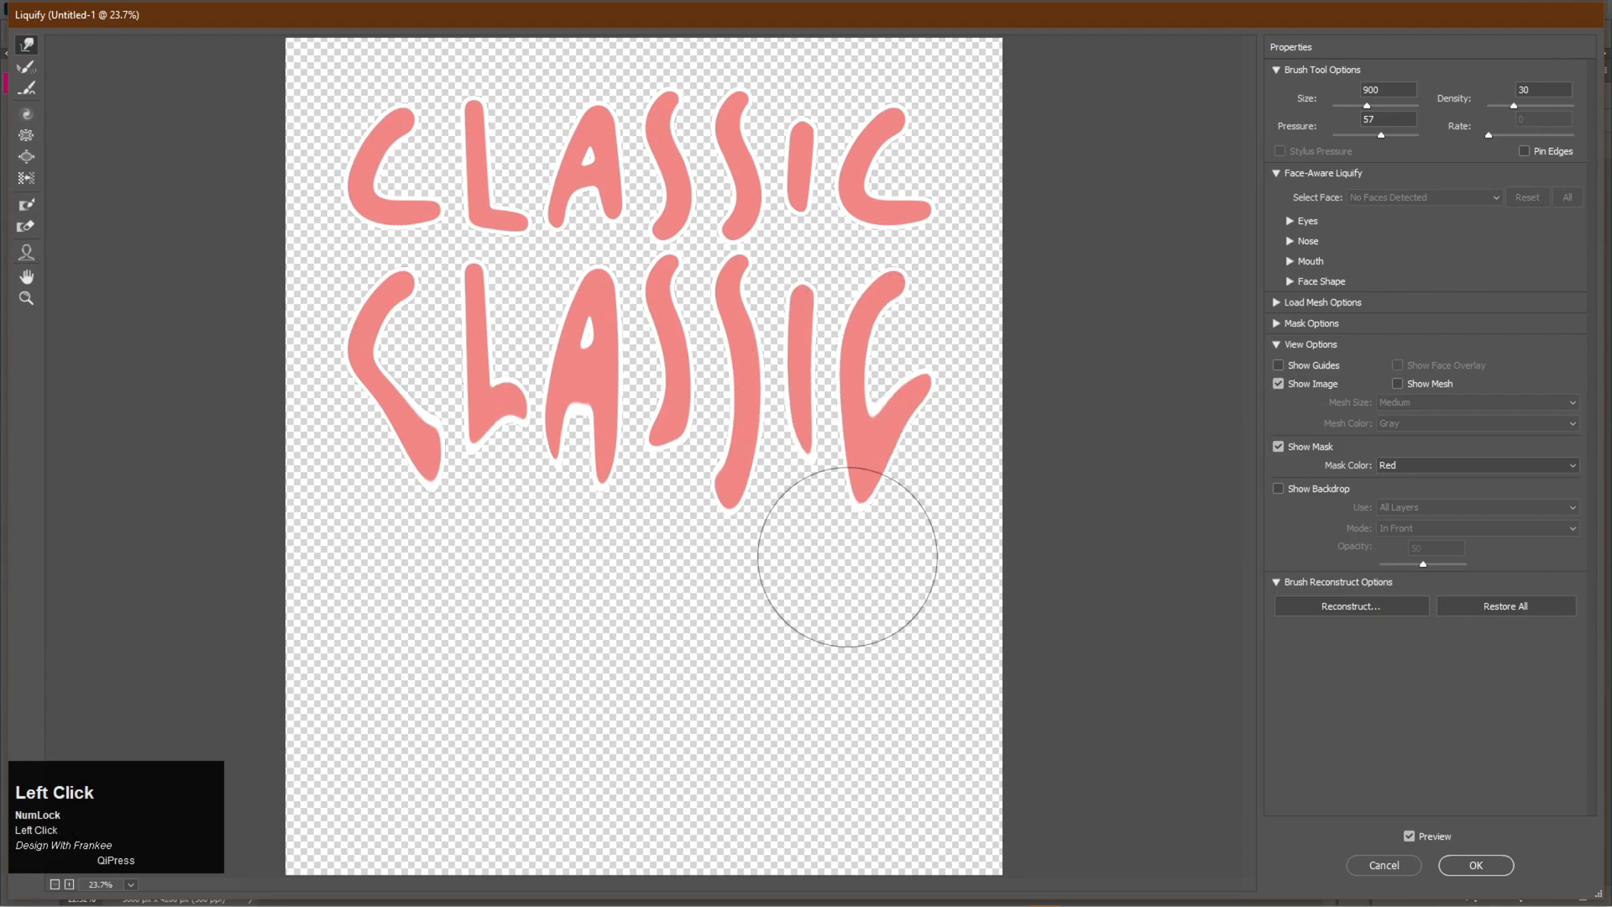
left_click_drag(924, 386, 990, 461)
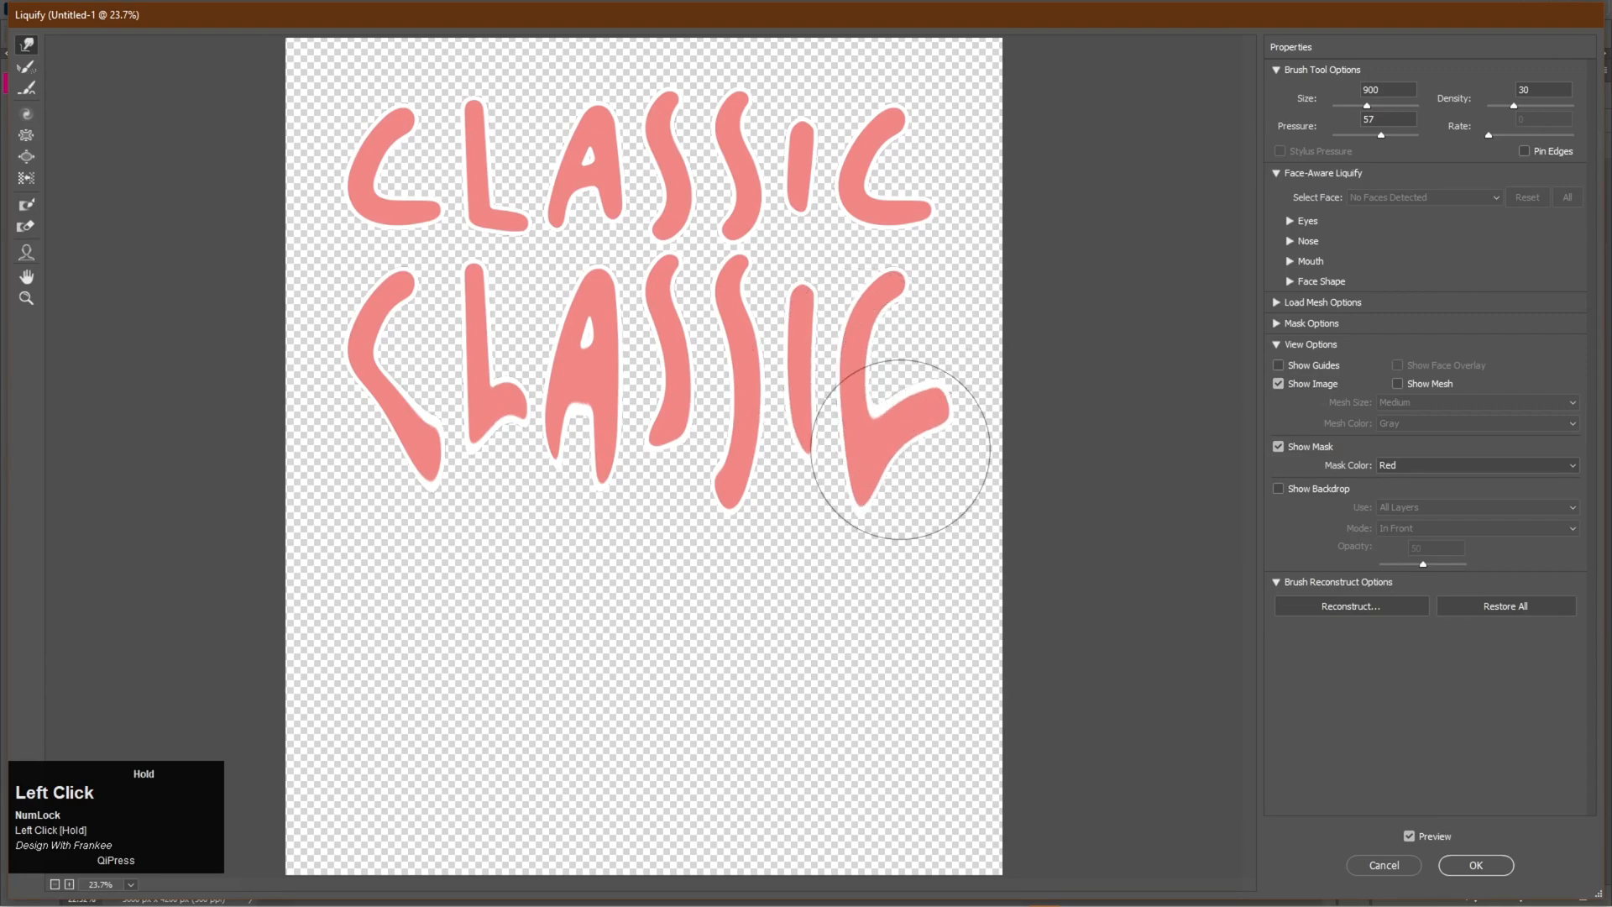
left_click_drag(808, 412, 785, 540)
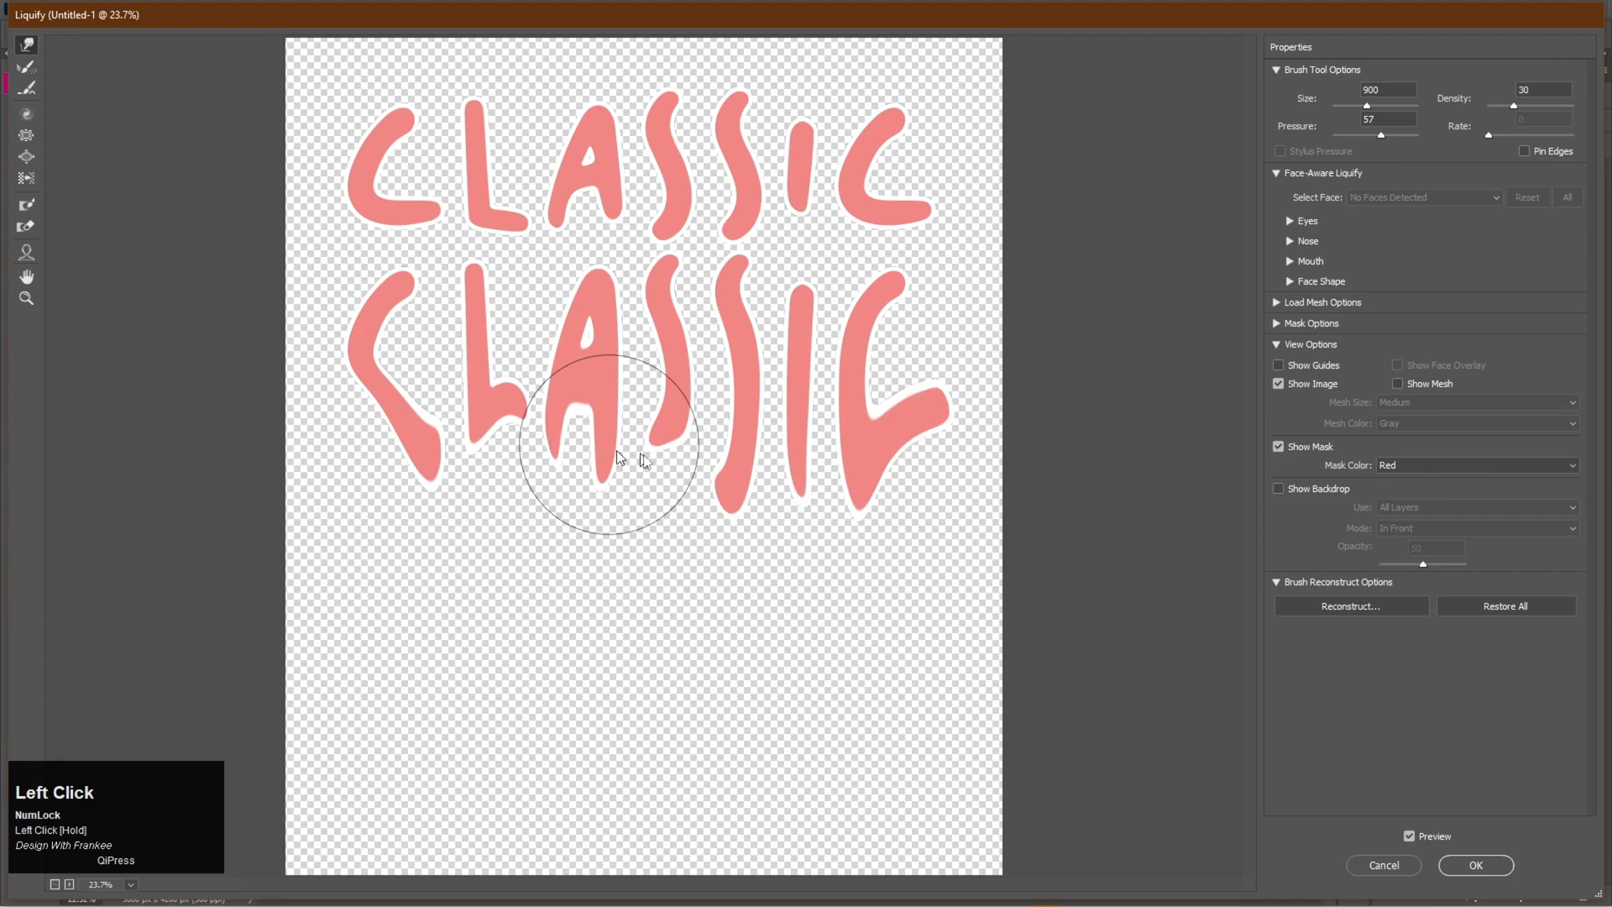
left_click_drag(384, 420, 383, 557)
left_click_drag(342, 399, 338, 500)
left_click_drag(500, 438, 498, 503)
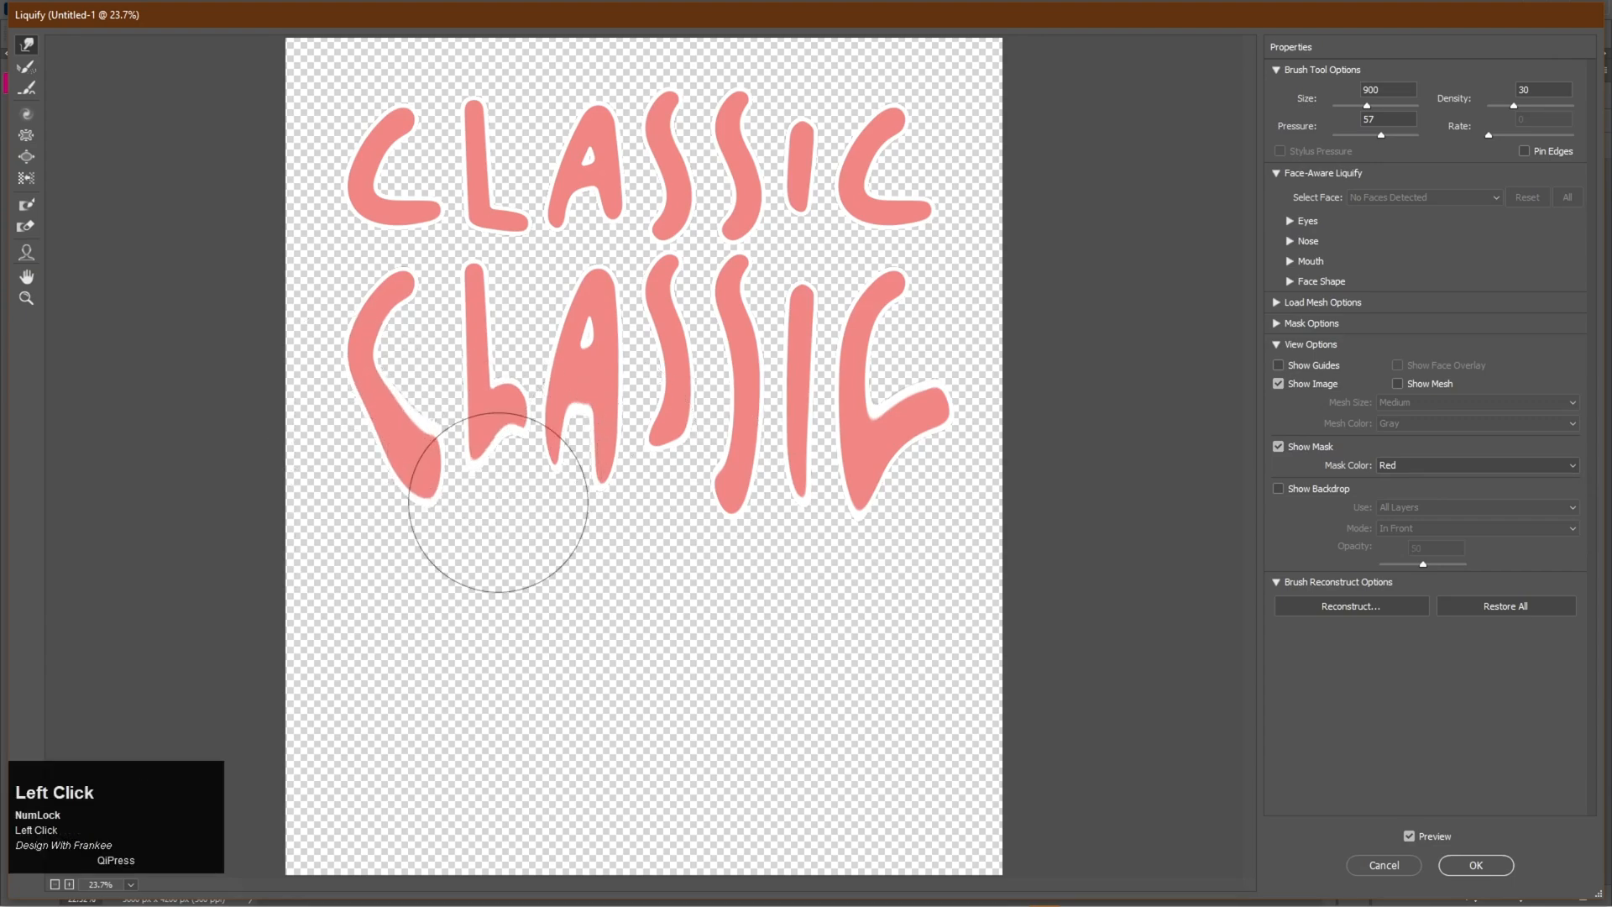
left_click(1461, 868)
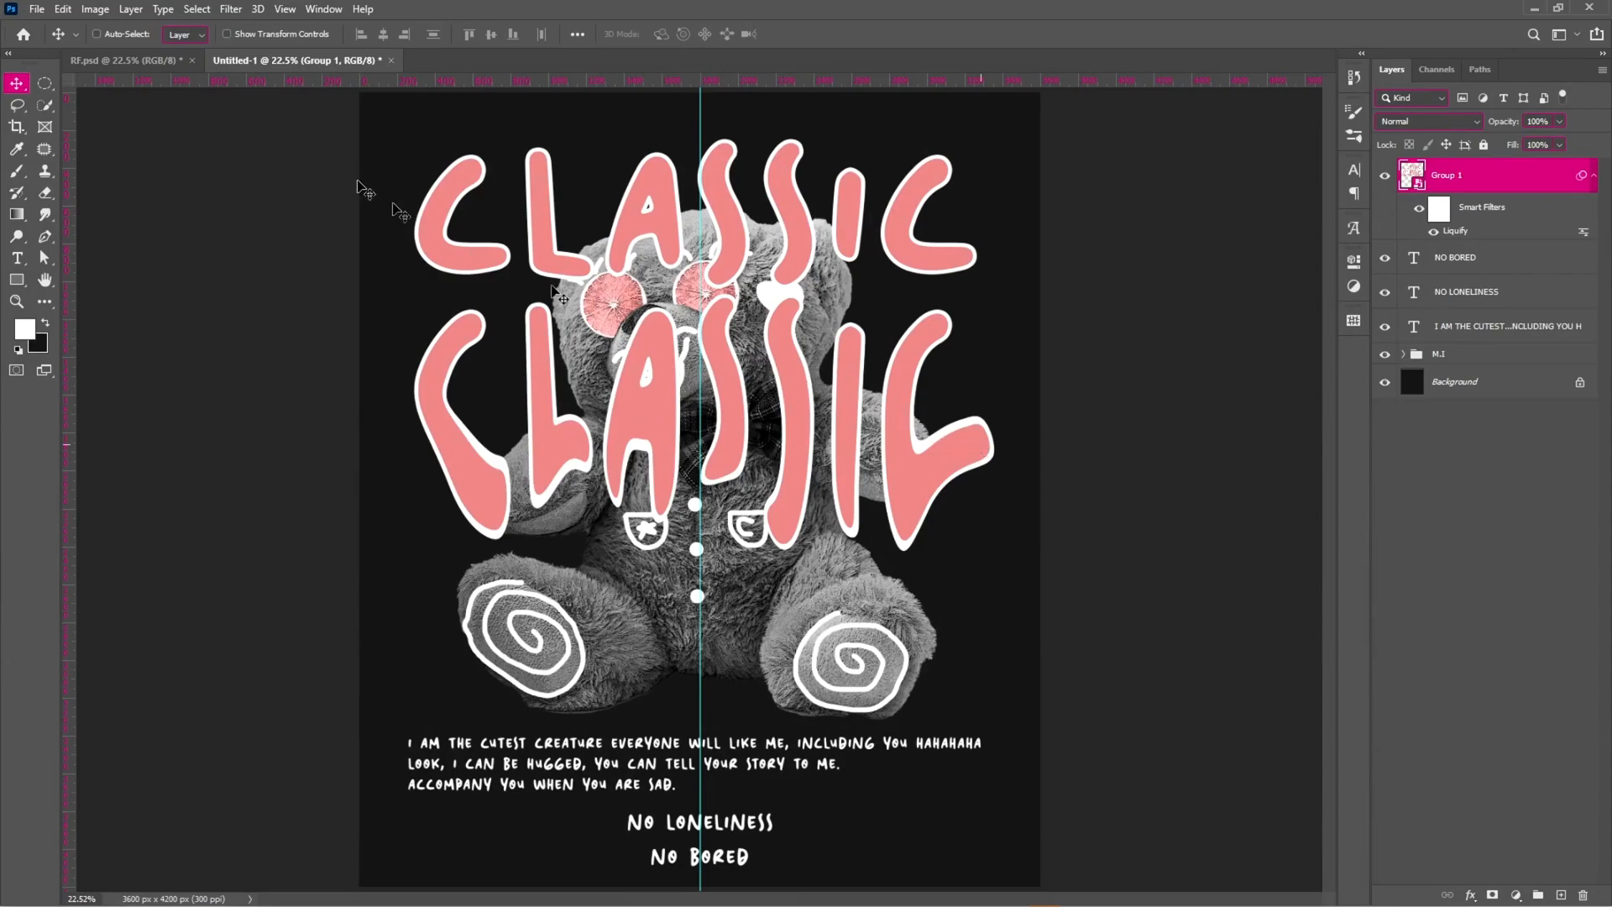
Move the CLASSIC smart object behind the teddy bear and group all layers except the background.
left_click(1592, 178)
left_click_drag(1524, 177, 1521, 330)
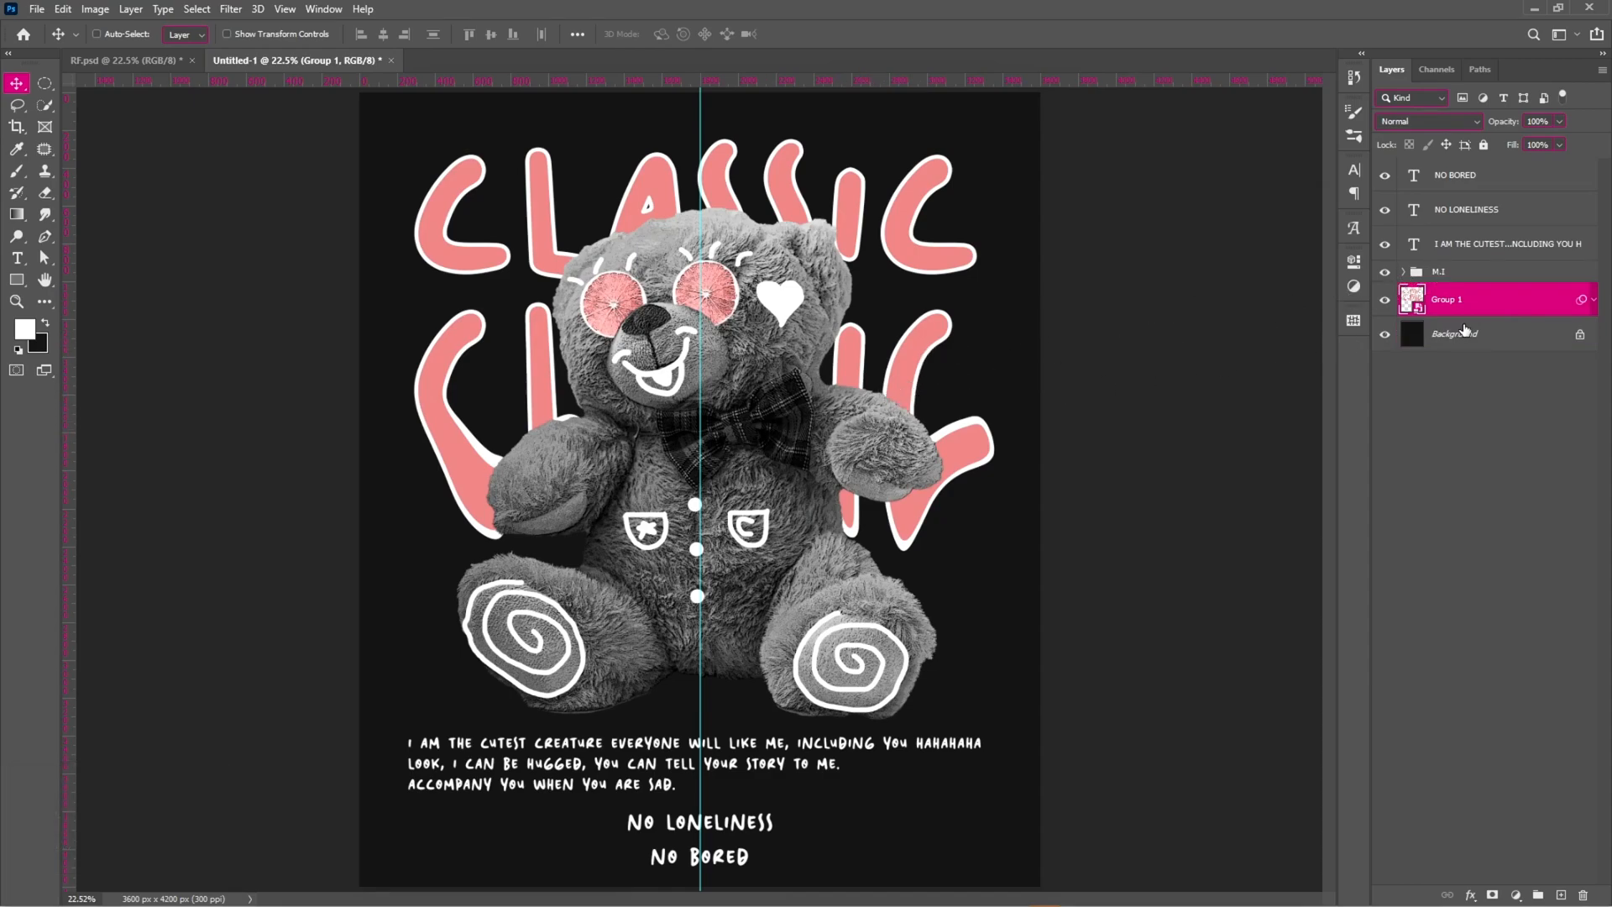
left_click(1470, 178, "shift")
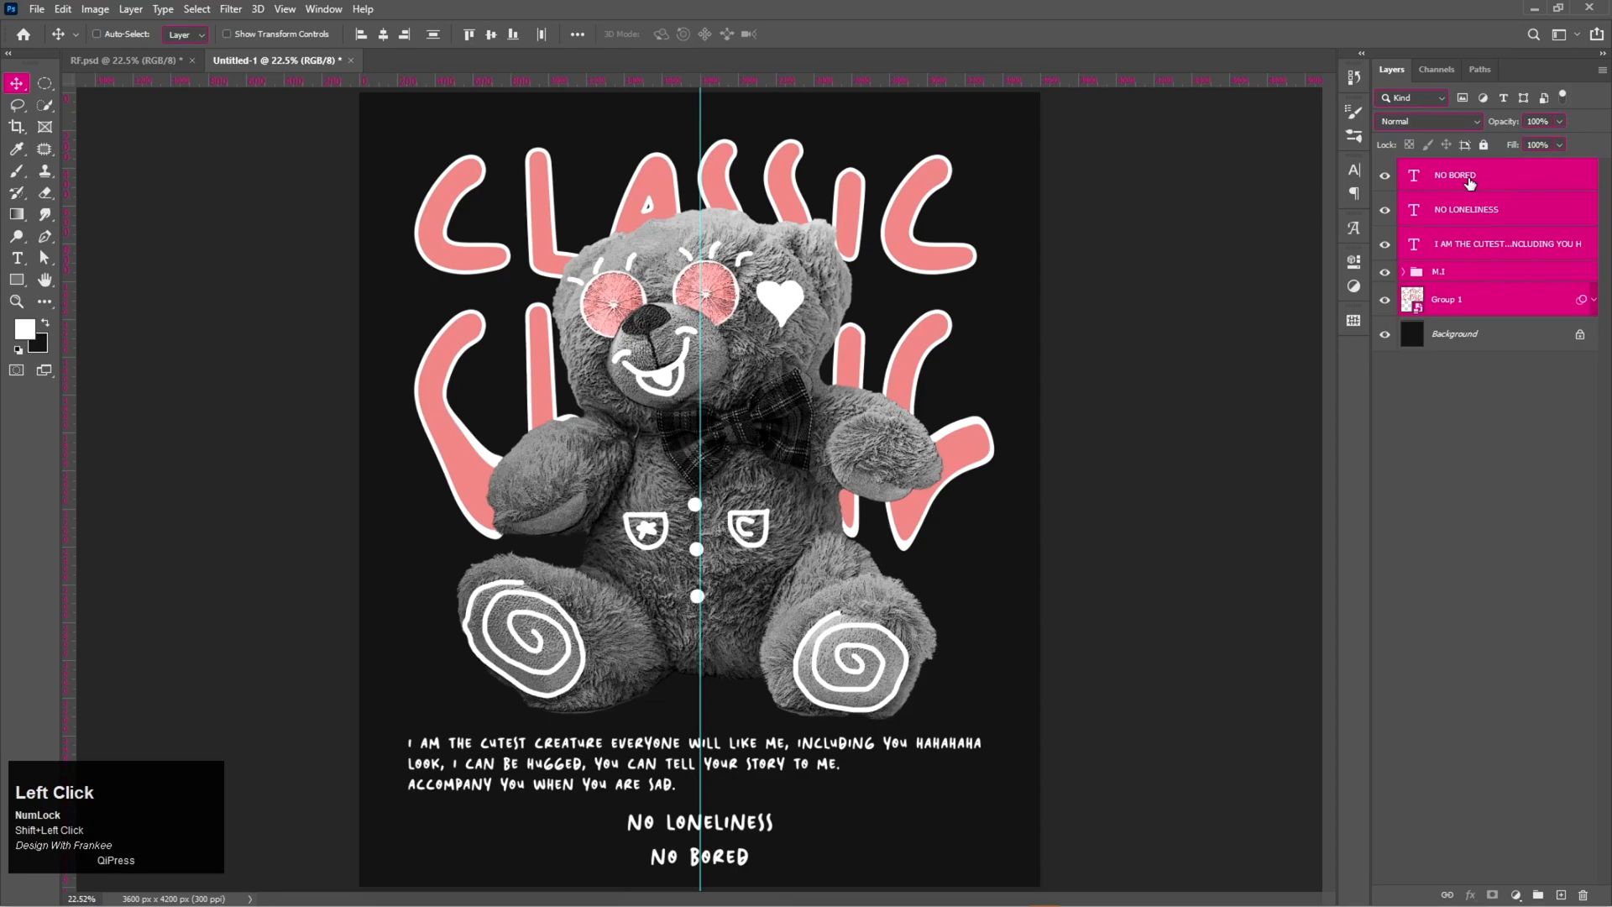
key("ctrl+g")
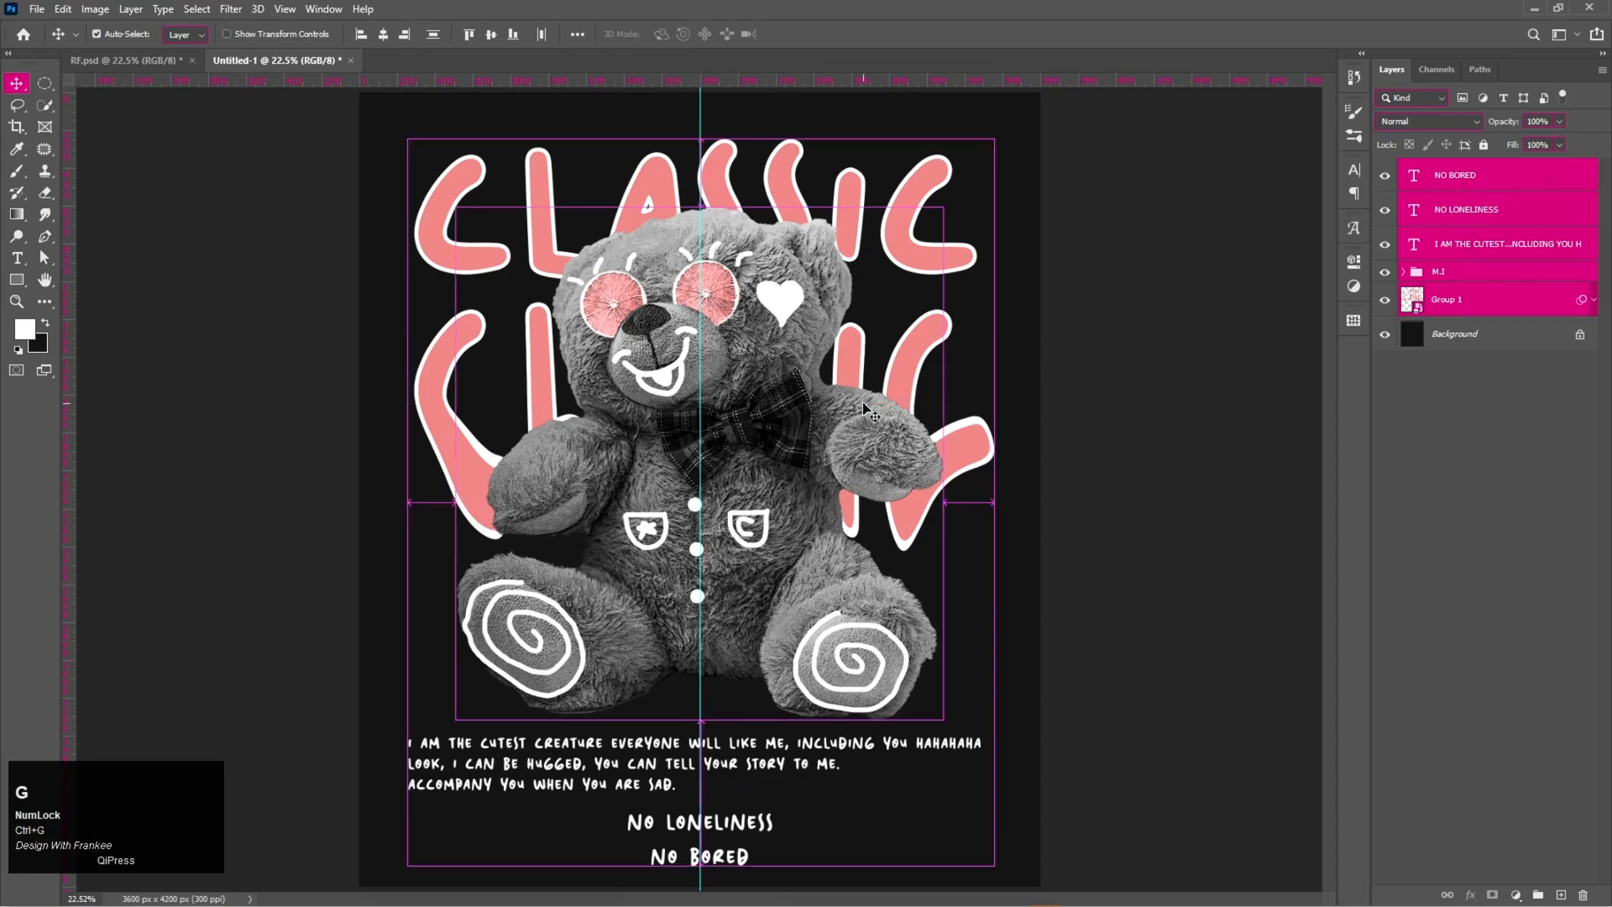
Remove the vertical guide and centre the grouped design horizontally and vertically on the canvas.
left_click_drag(69, 189, 70, 246)
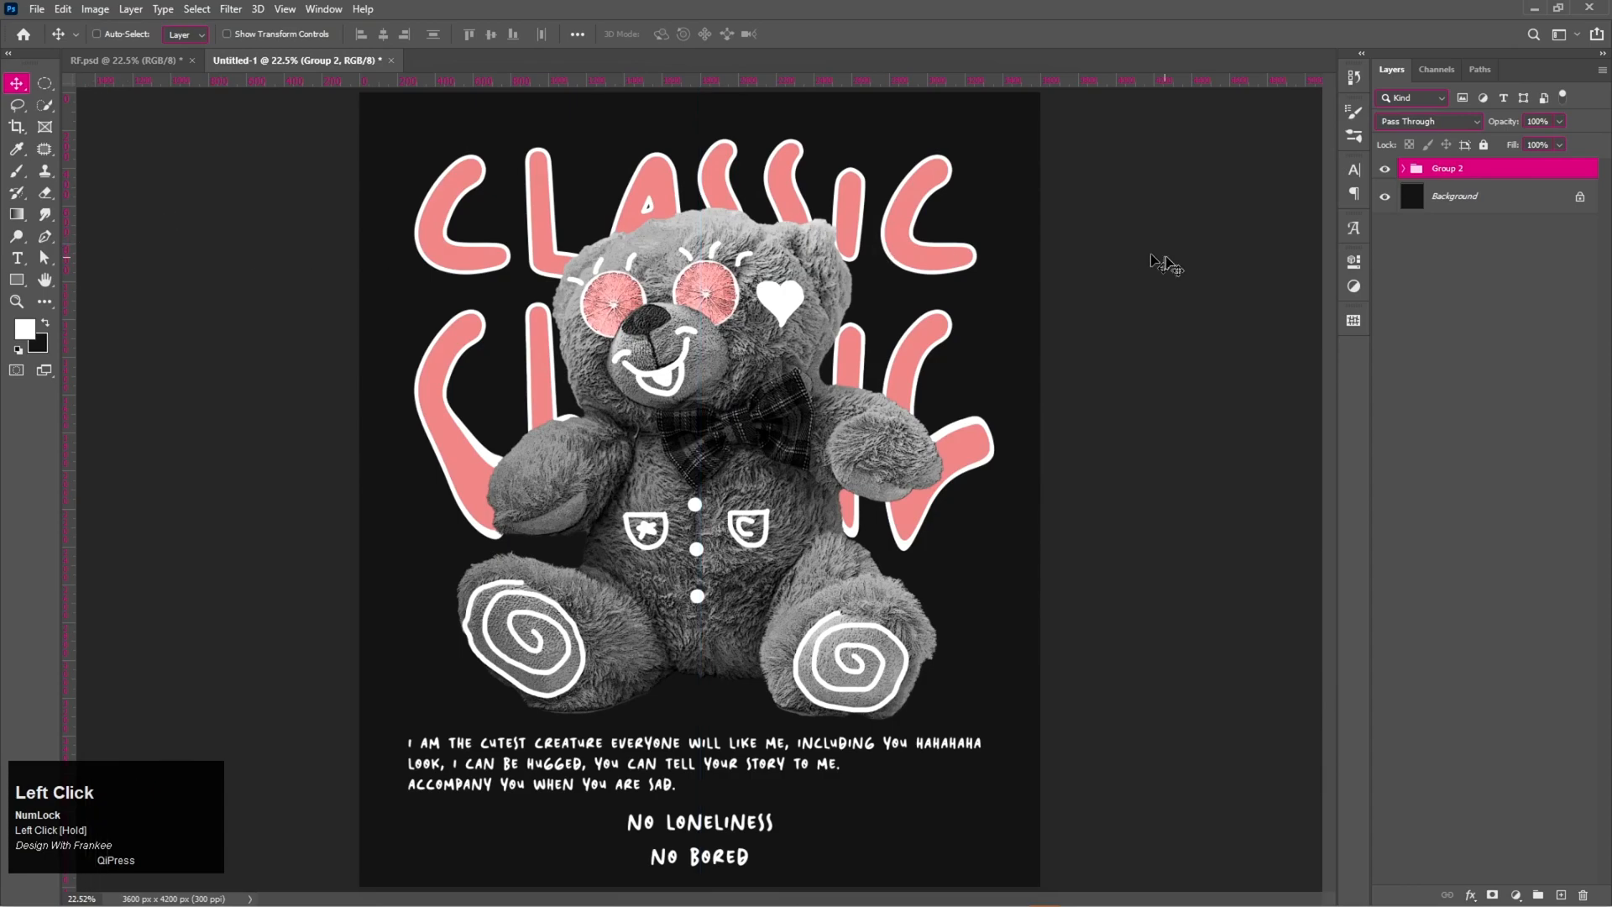
key("ctrl+a")
left_click(387, 38)
left_click(490, 39)
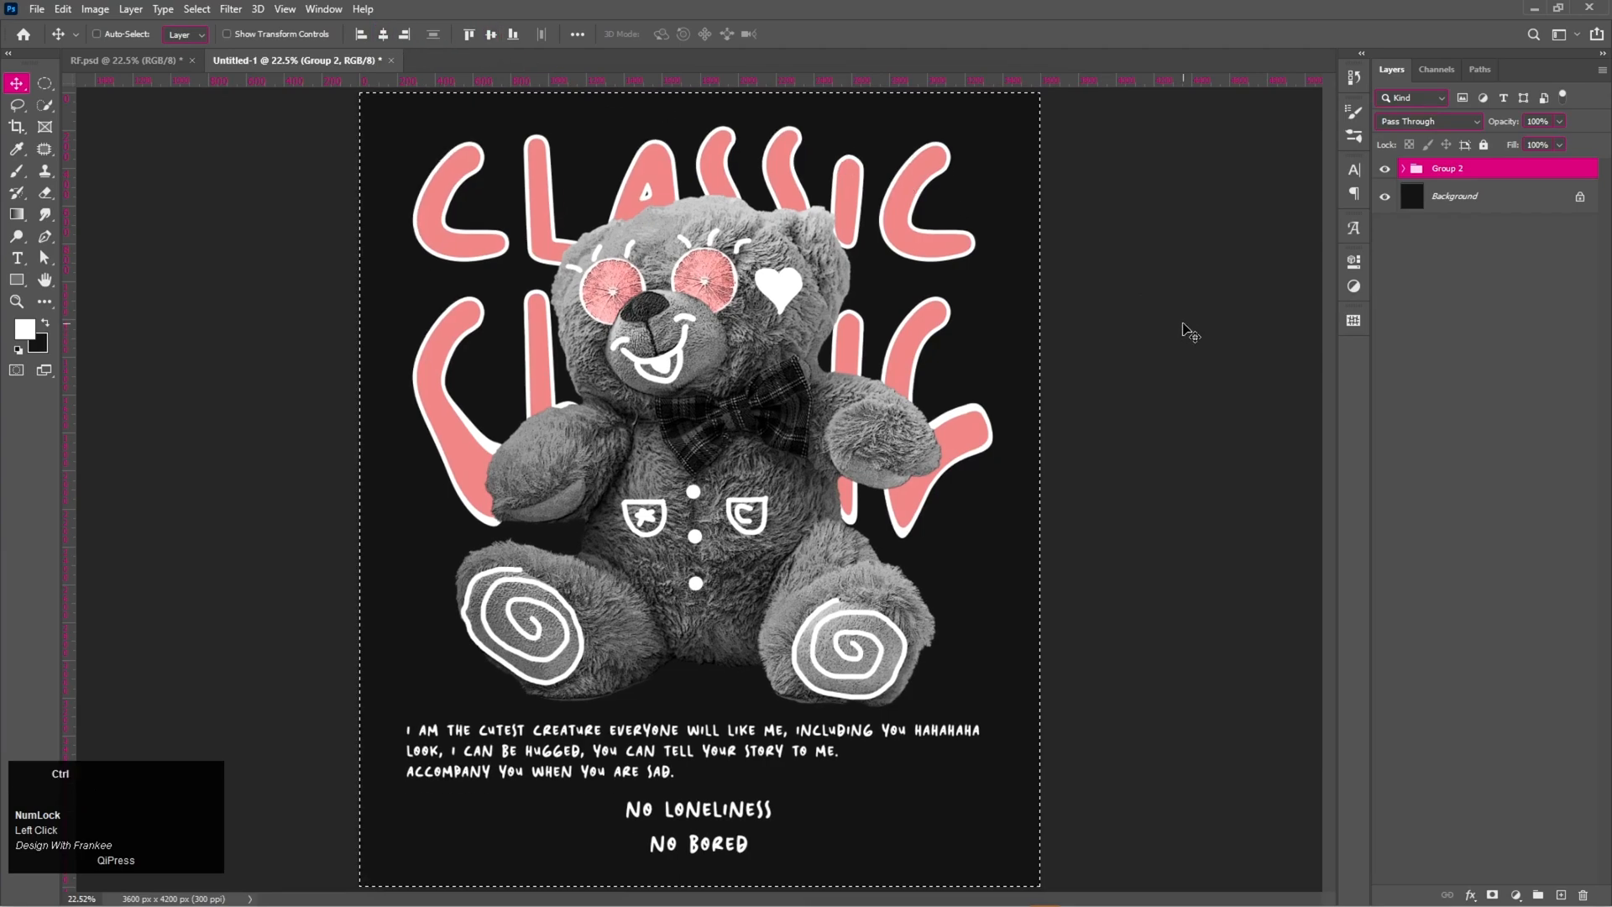
key("ctrl+d")
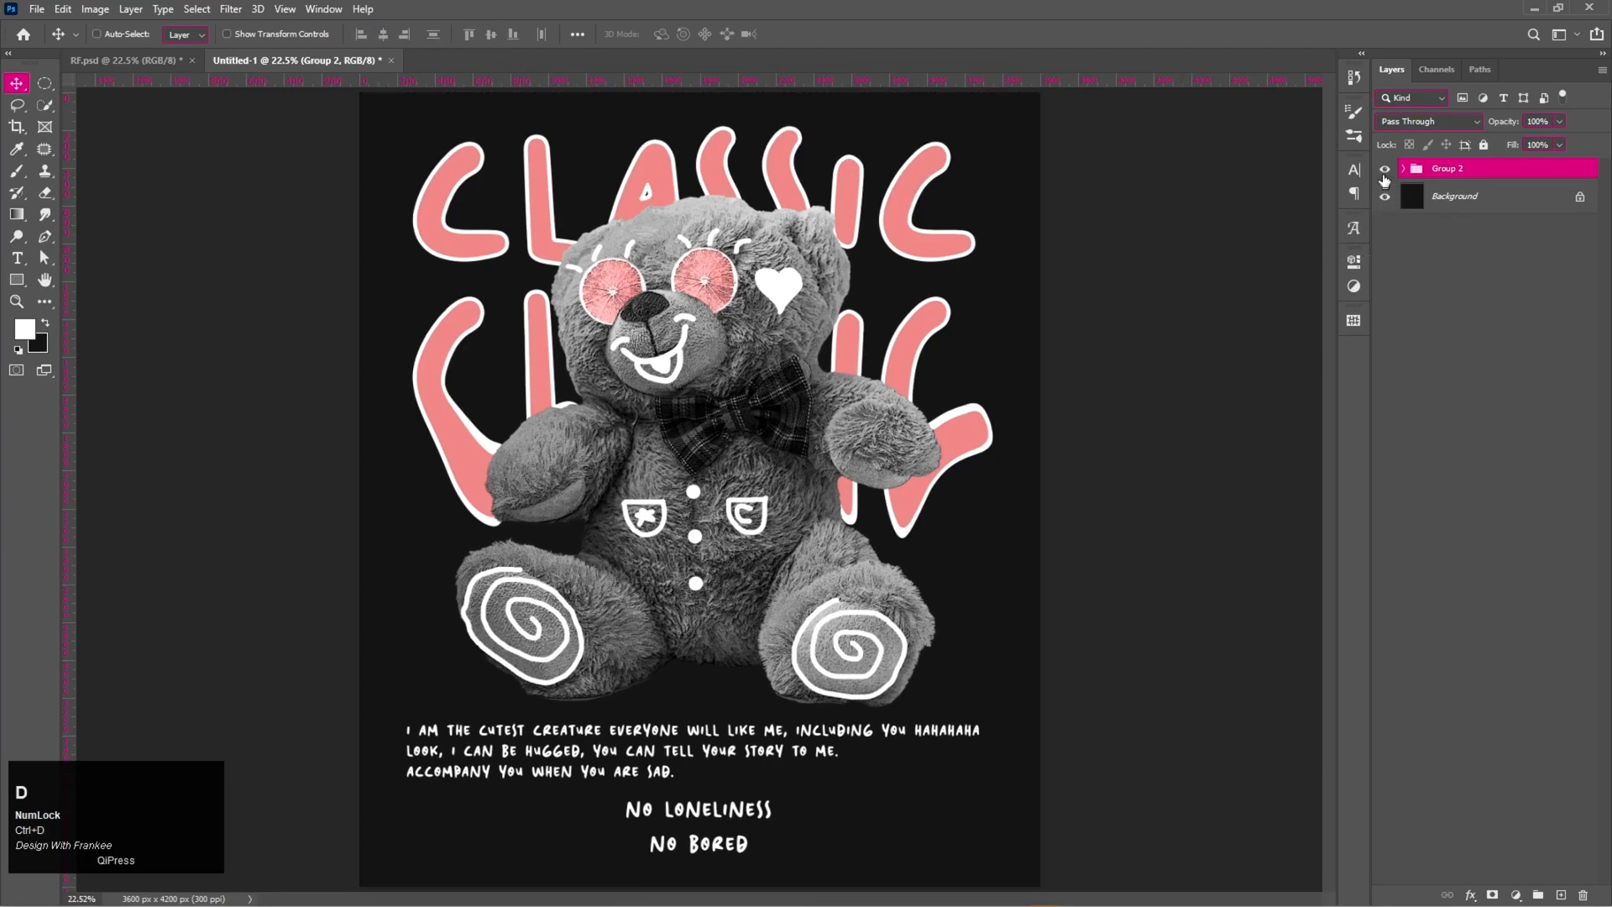
left_click(1384, 177)
left_click(1385, 175)
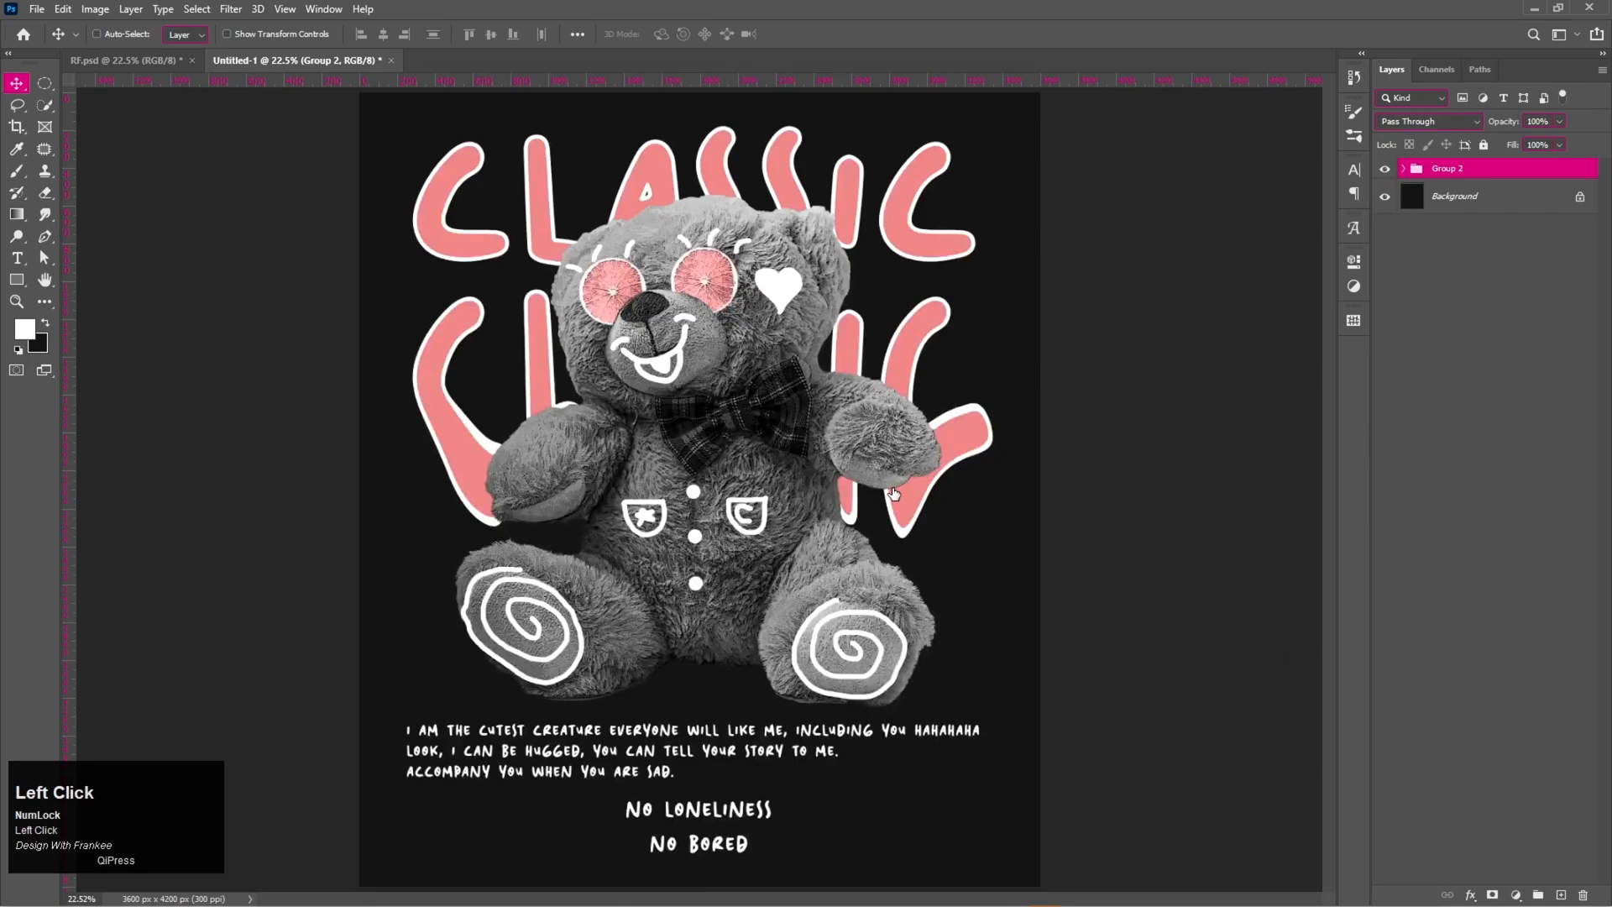